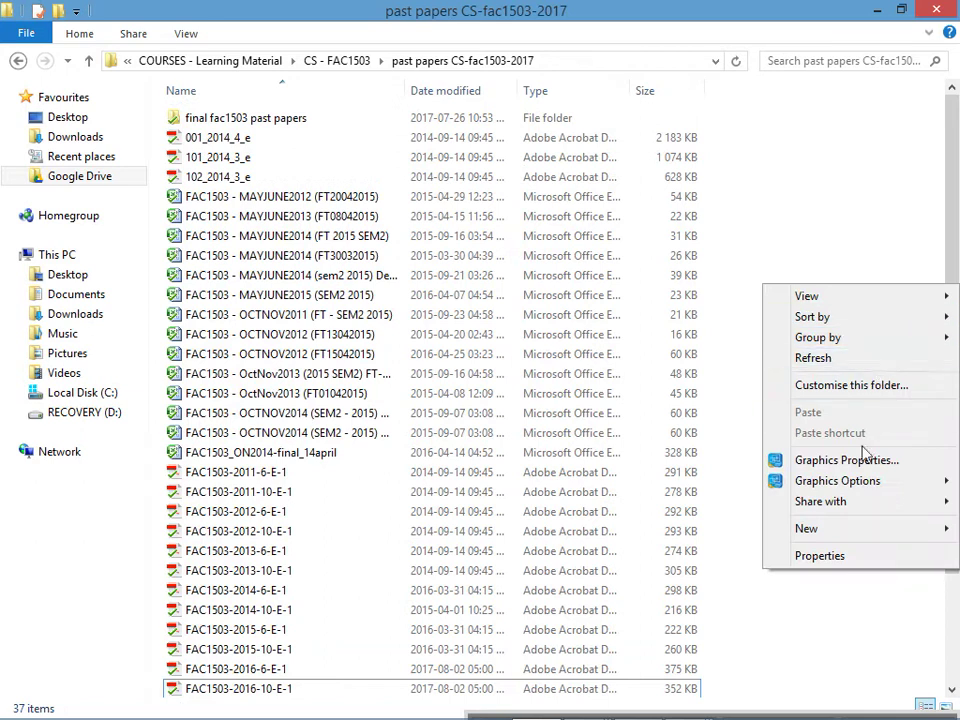
Create a new Excel worksheet in the past papers folder named FAC1503 - OCTNOV2016 workings, and open it
{"action": "mouse_move", "coordinate": [856, 530]}
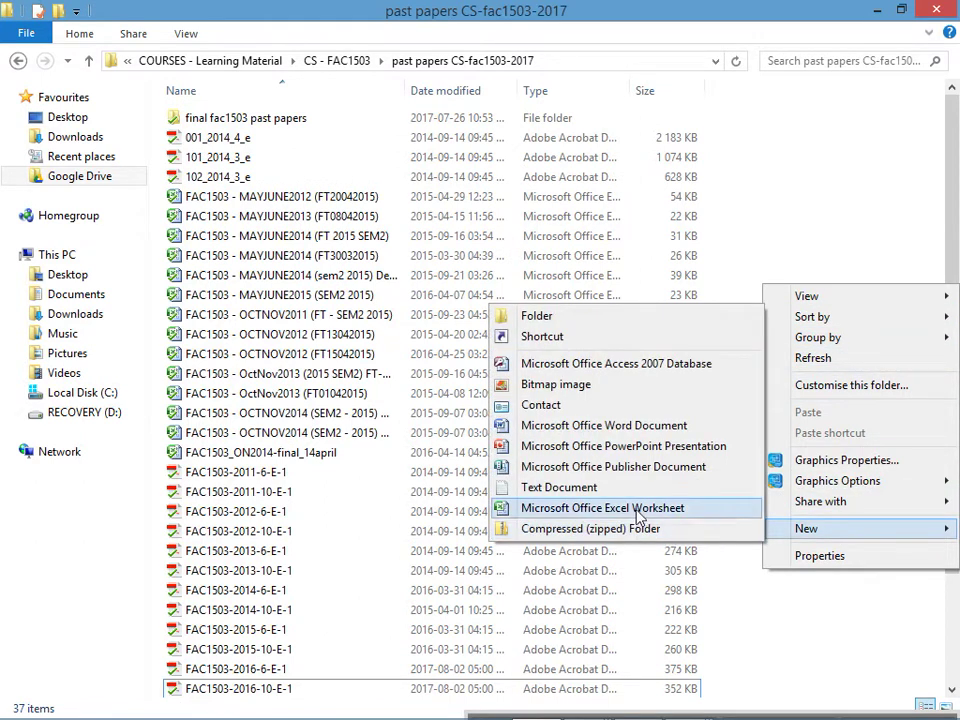
{"action": "left_click", "coordinate": [602, 508]}
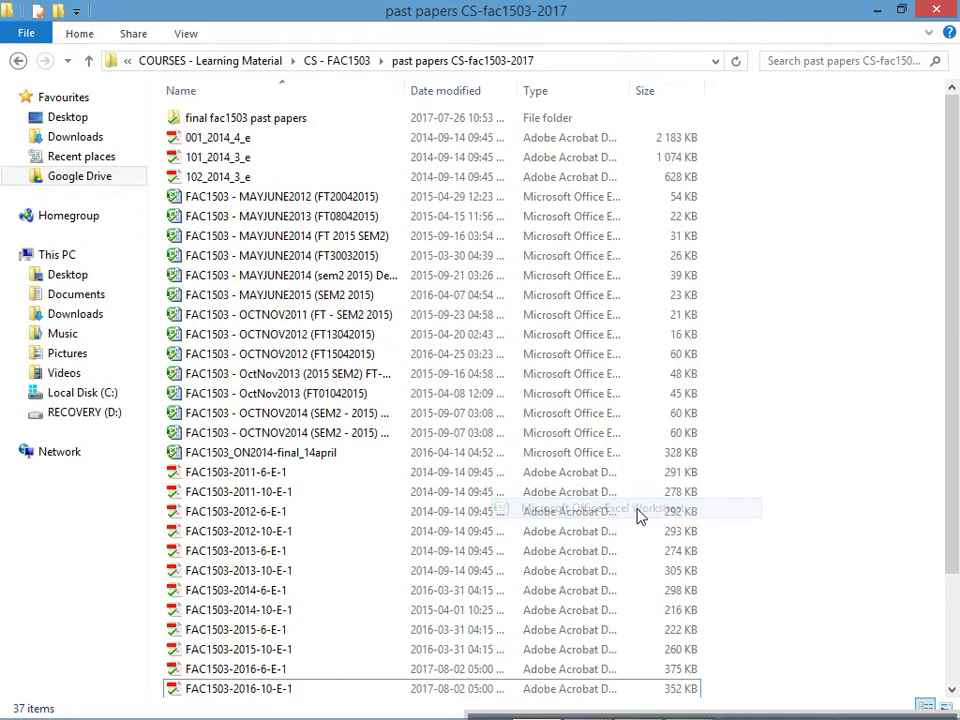
{"action": "type", "text": "FAC1503 - "}
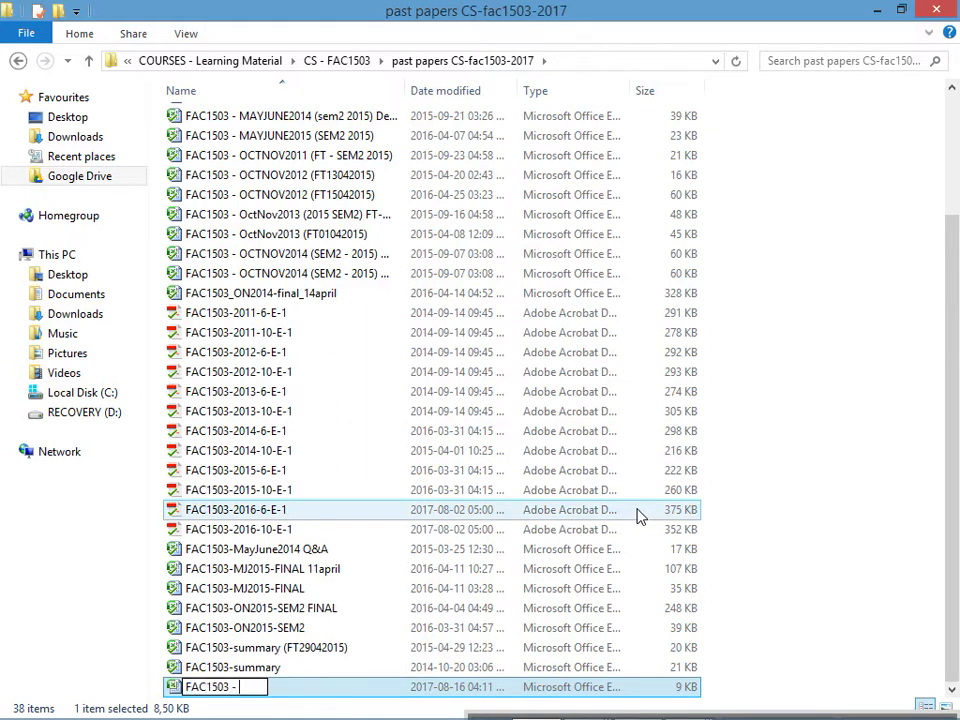
{"action": "type", "text": "OCTNO"}
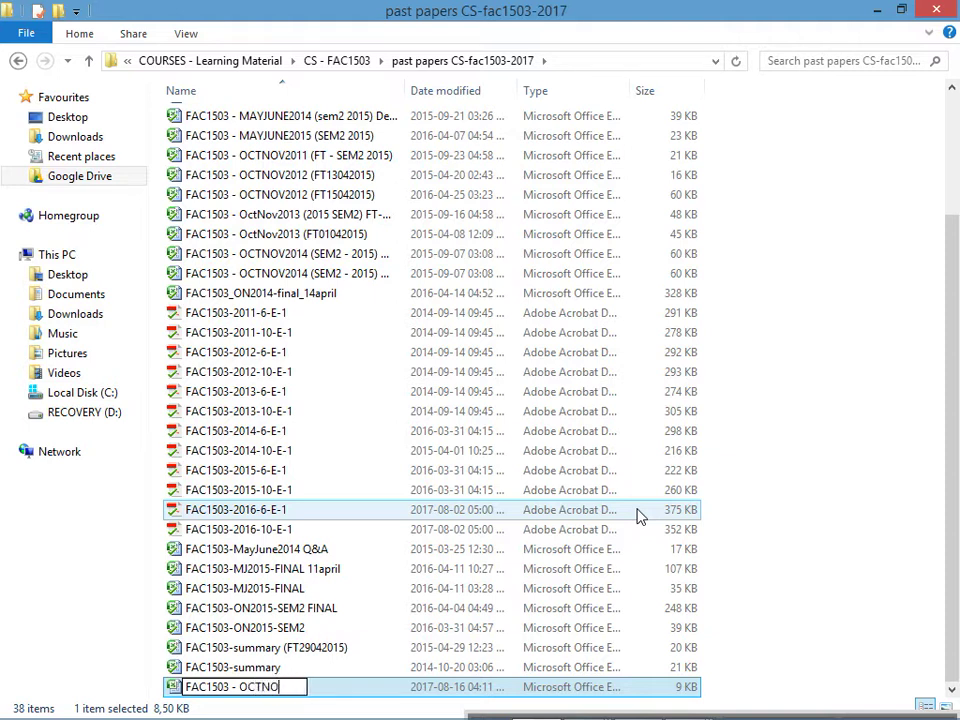
{"action": "type", "text": "V2016 ("}
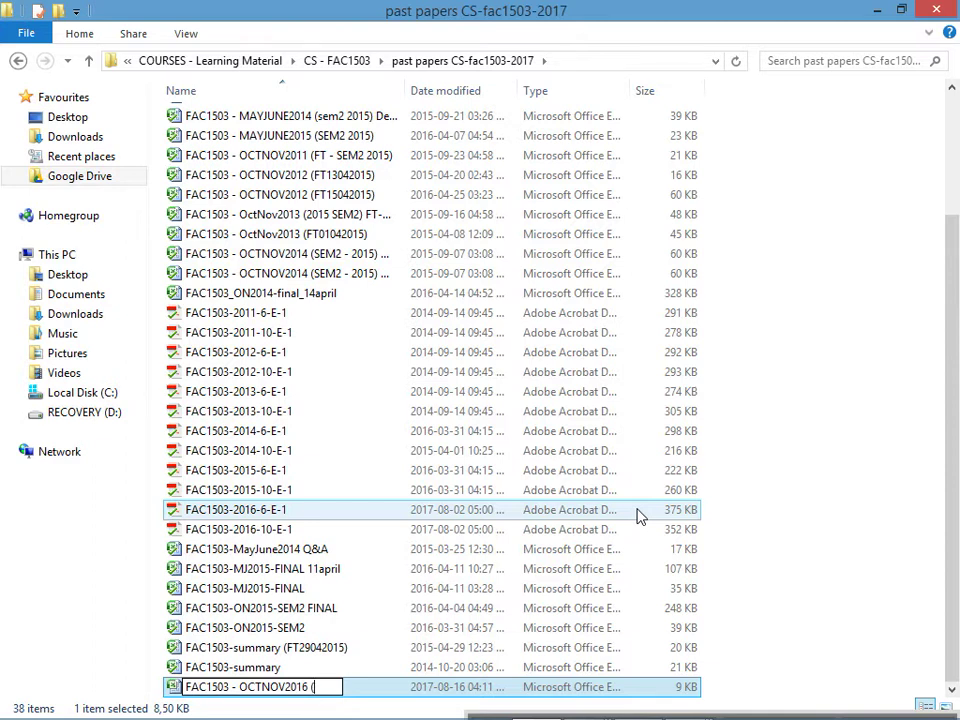
{"action": "key", "text": "BackSpace"}
{"action": "type", "text": "workings"}
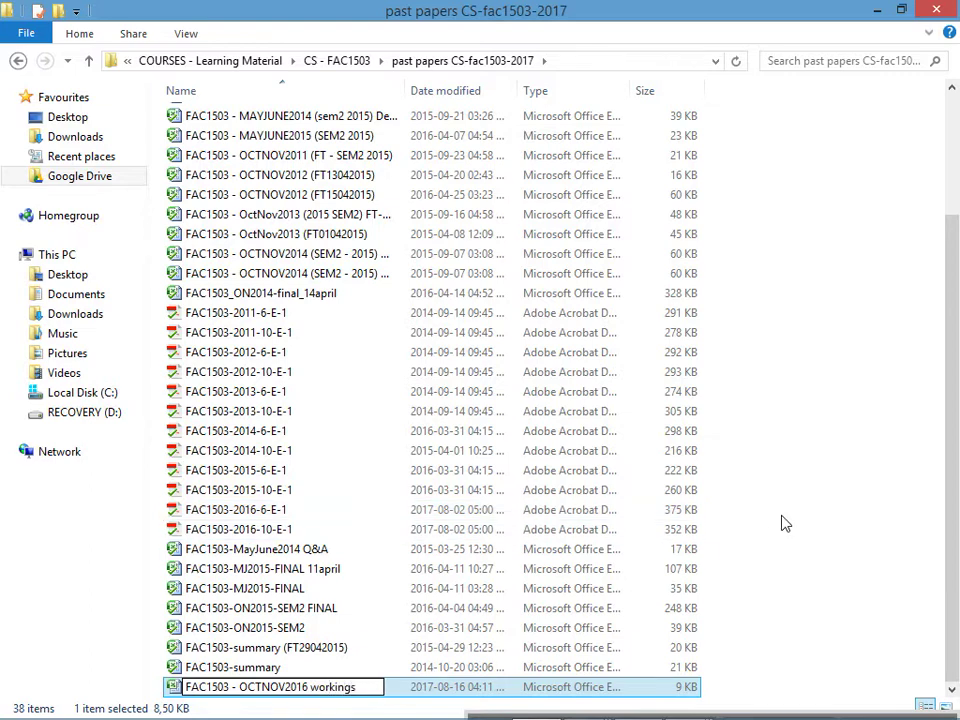
{"action": "left_click", "coordinate": [780, 523]}
{"action": "double_click", "coordinate": [328, 293]}
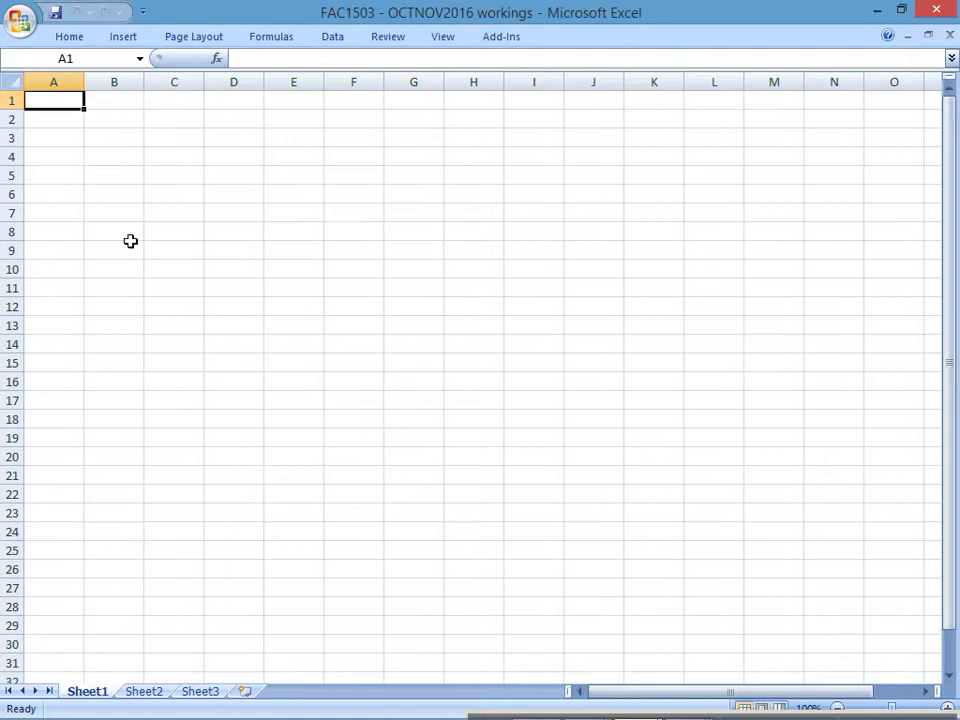
{"action": "left_click", "coordinate": [54, 121]}
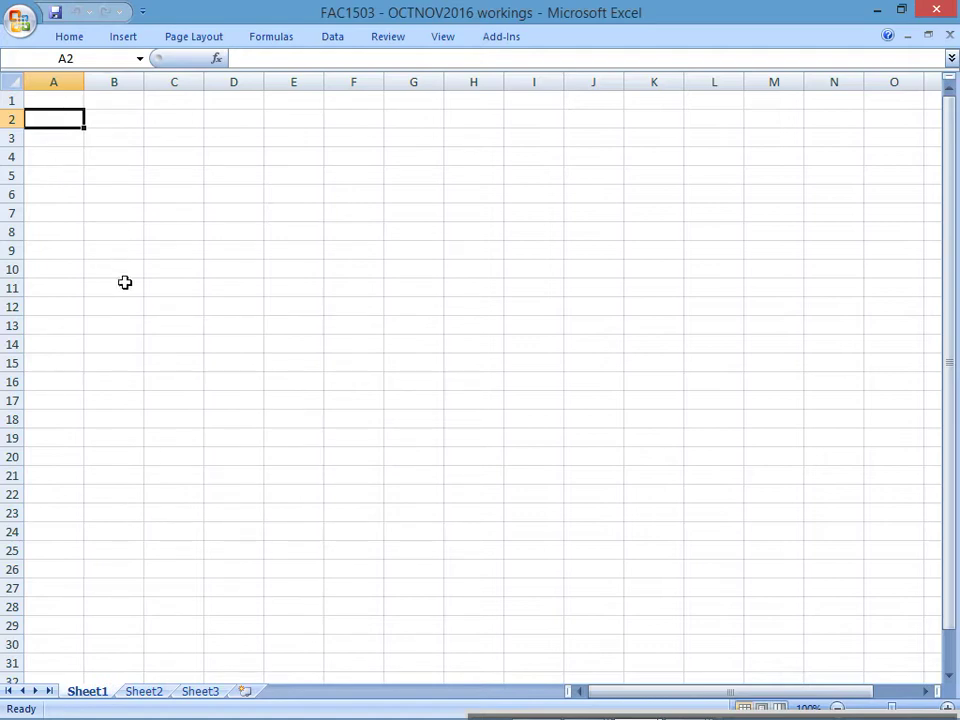
{"action": "double_click", "coordinate": [108, 696]}
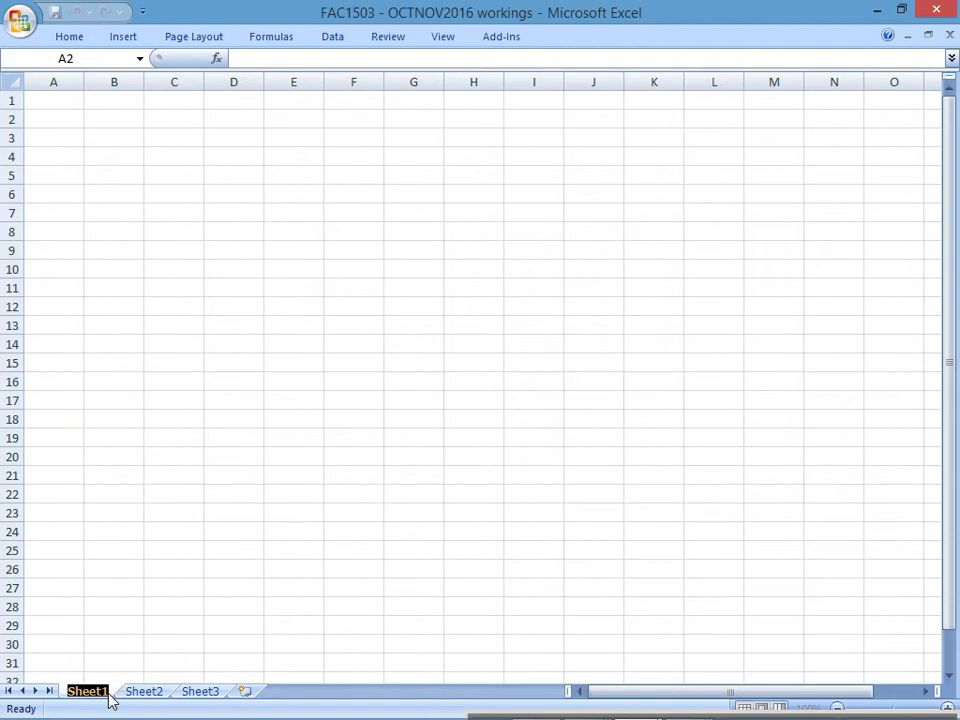
{"action": "type", "text": "0"}
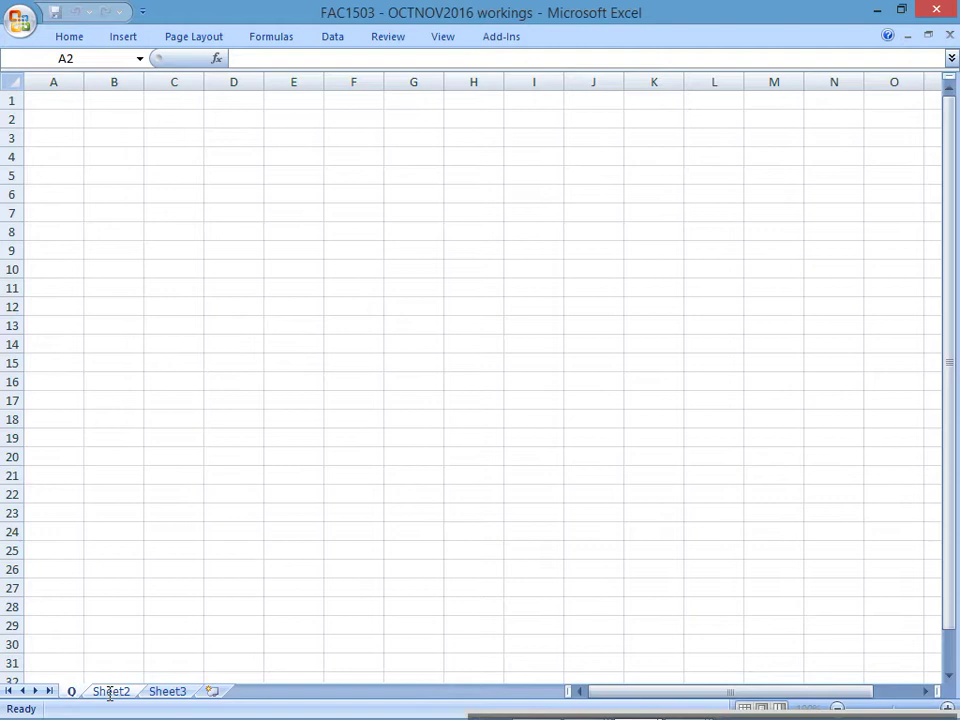
Switch to the exam paper in Adobe Acrobat Reader and examine the Question 2 row of the proposed timetable
{"action": "key", "text": "alt+Tab"}
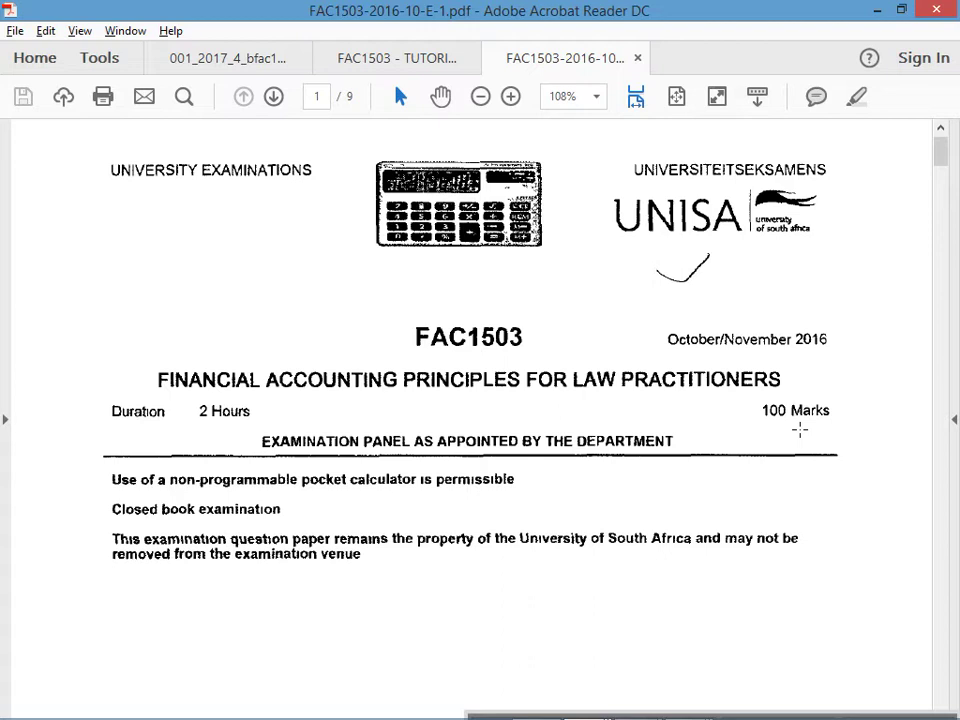
{"action": "scroll", "coordinate": [800, 428], "scroll_direction": "down", "scroll_amount": 15}
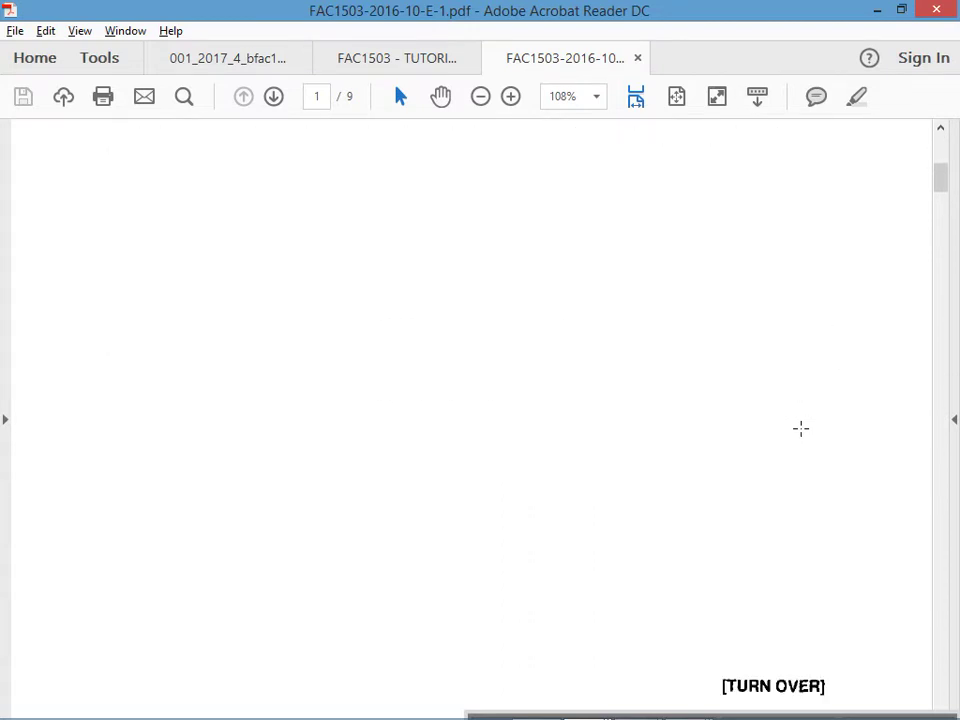
{"action": "scroll", "coordinate": [800, 428], "scroll_direction": "down", "scroll_amount": 15}
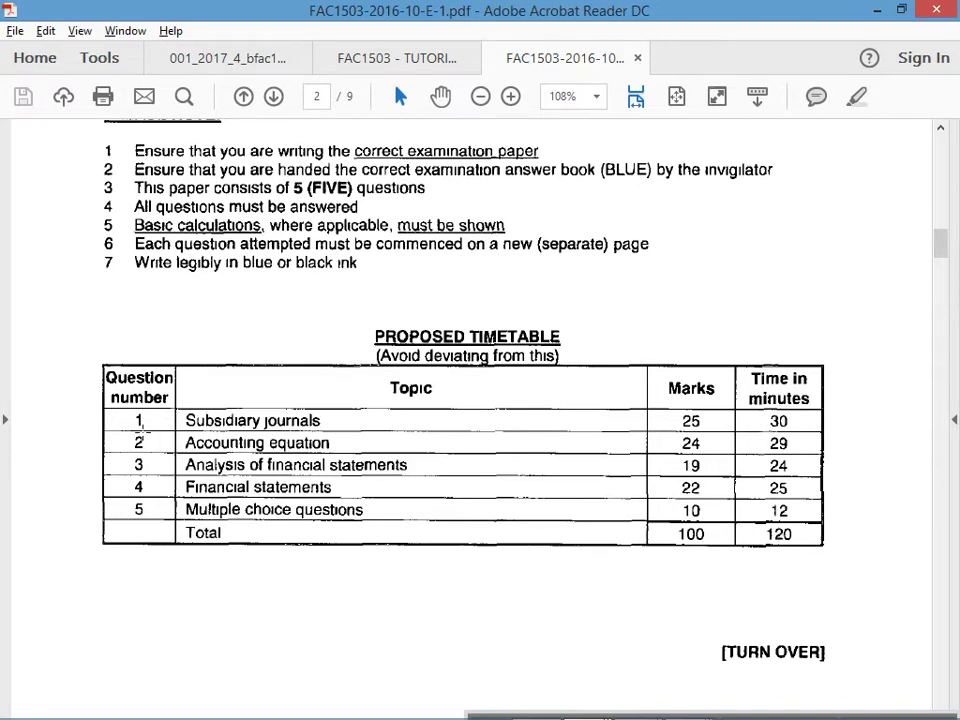
{"action": "left_click_drag", "start_coordinate": [127, 431], "coordinate": [150, 455]}
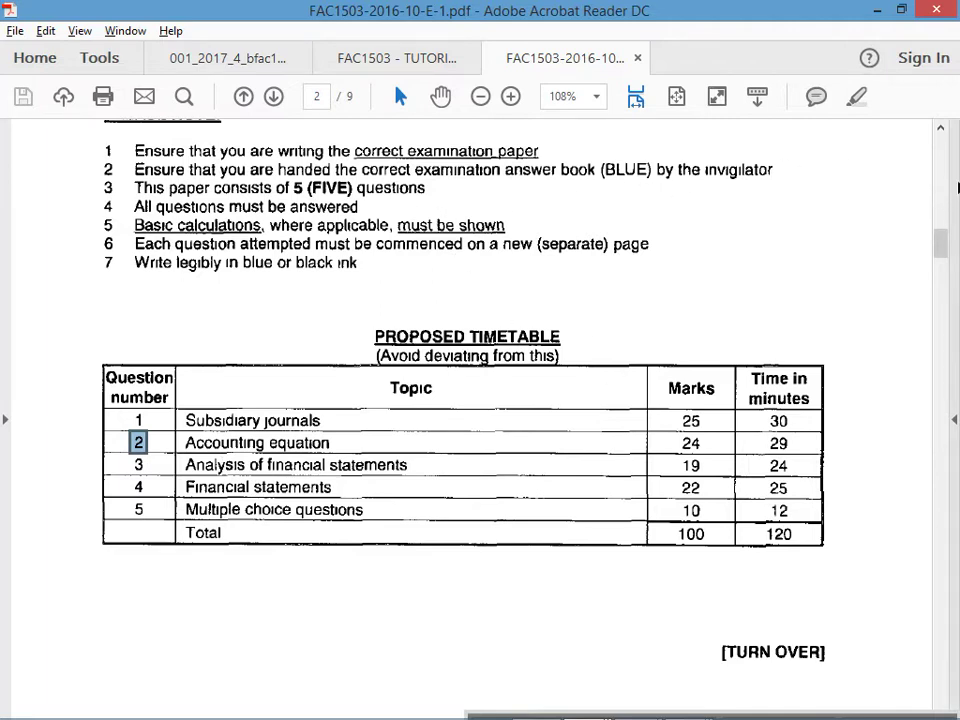
Show the commenting tools and underline Question 2's instruction "Analyse the above transactions in tabular format" with the freehand pencil
{"action": "left_click", "coordinate": [953, 418]}
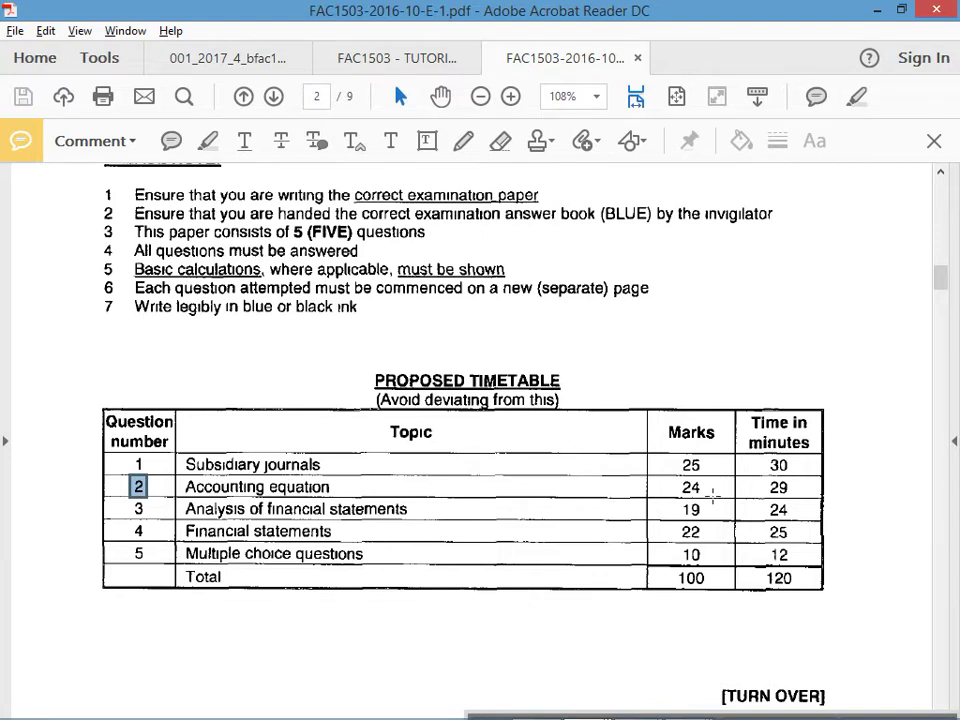
{"action": "left_click_drag", "start_coordinate": [676, 477], "coordinate": [704, 498]}
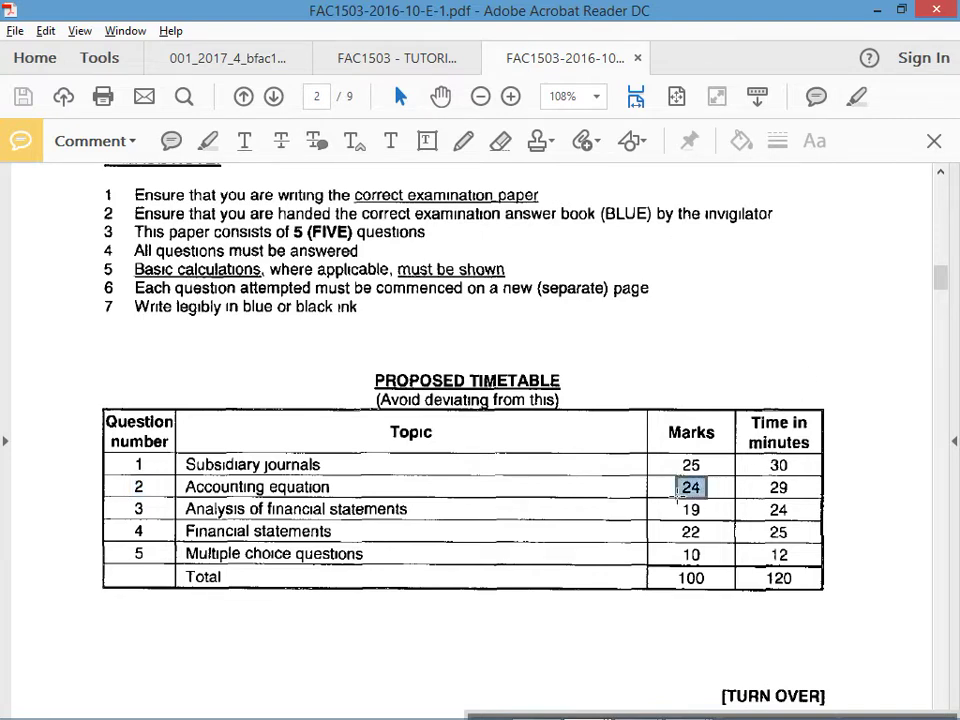
{"action": "left_click", "coordinate": [460, 143]}
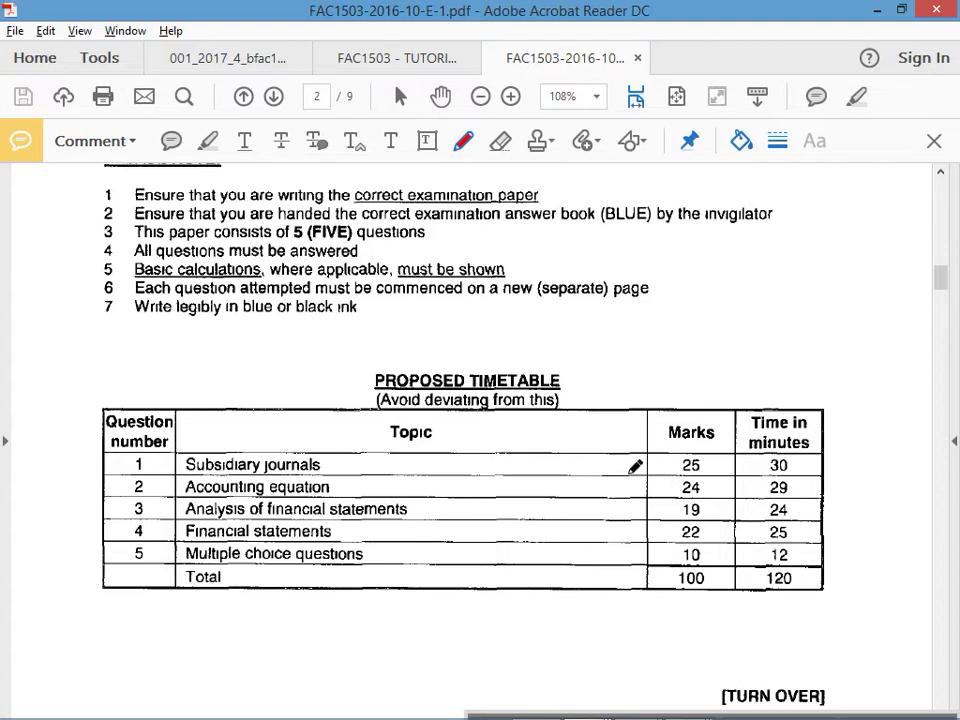
{"action": "scroll", "coordinate": [714, 510], "scroll_direction": "down", "scroll_amount": 5}
{"action": "scroll", "coordinate": [714, 510], "scroll_direction": "down", "scroll_amount": 15}
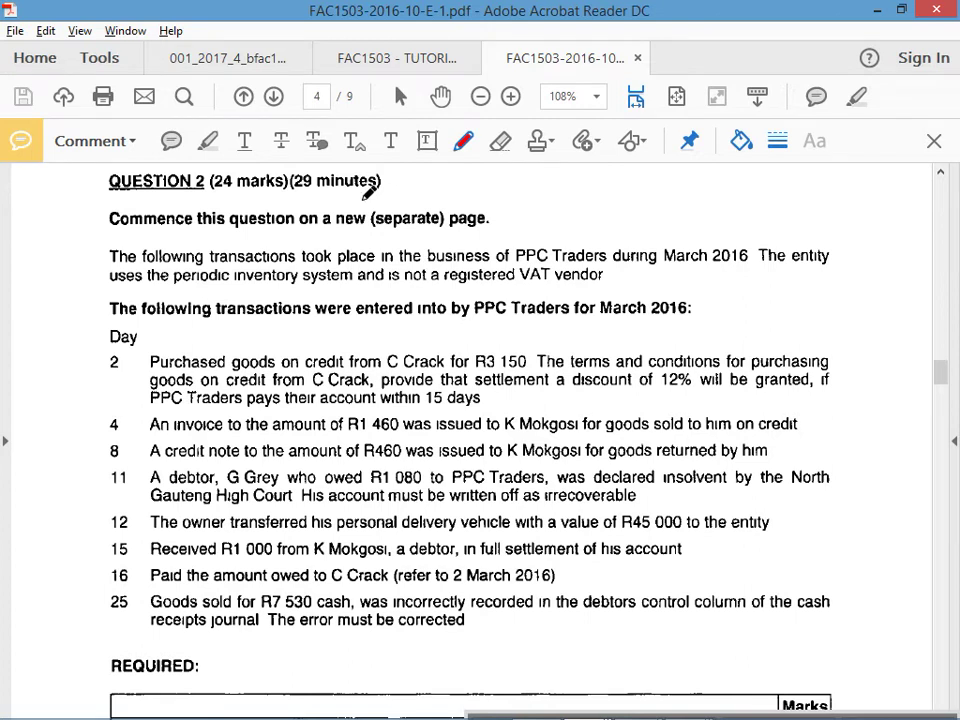
{"action": "scroll", "coordinate": [375, 463], "scroll_direction": "down", "scroll_amount": 3}
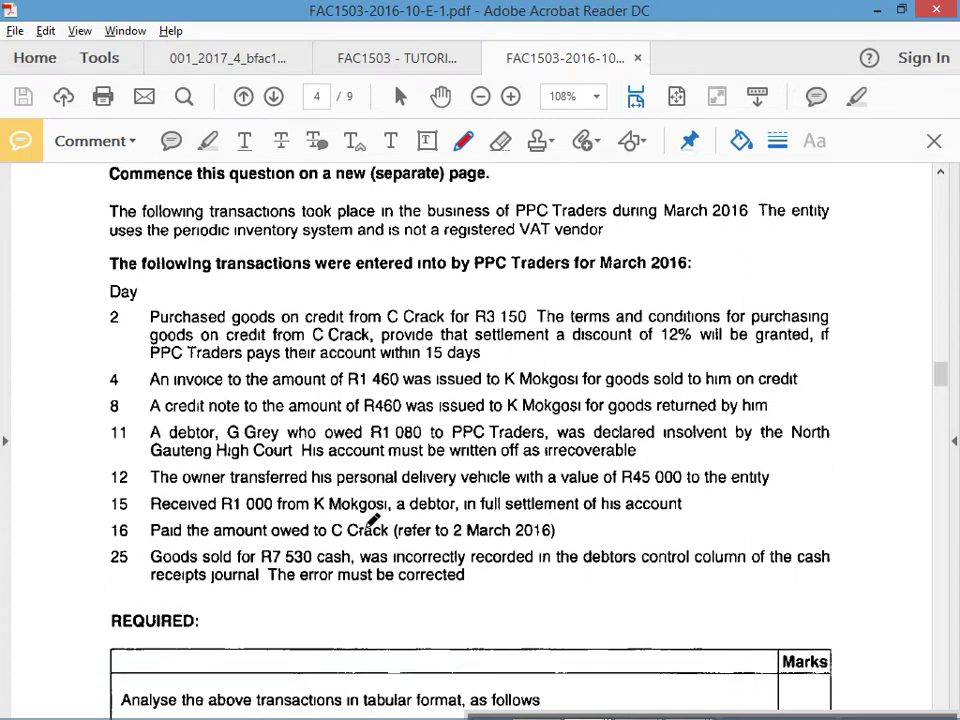
{"action": "scroll", "coordinate": [375, 512], "scroll_direction": "down", "scroll_amount": 5}
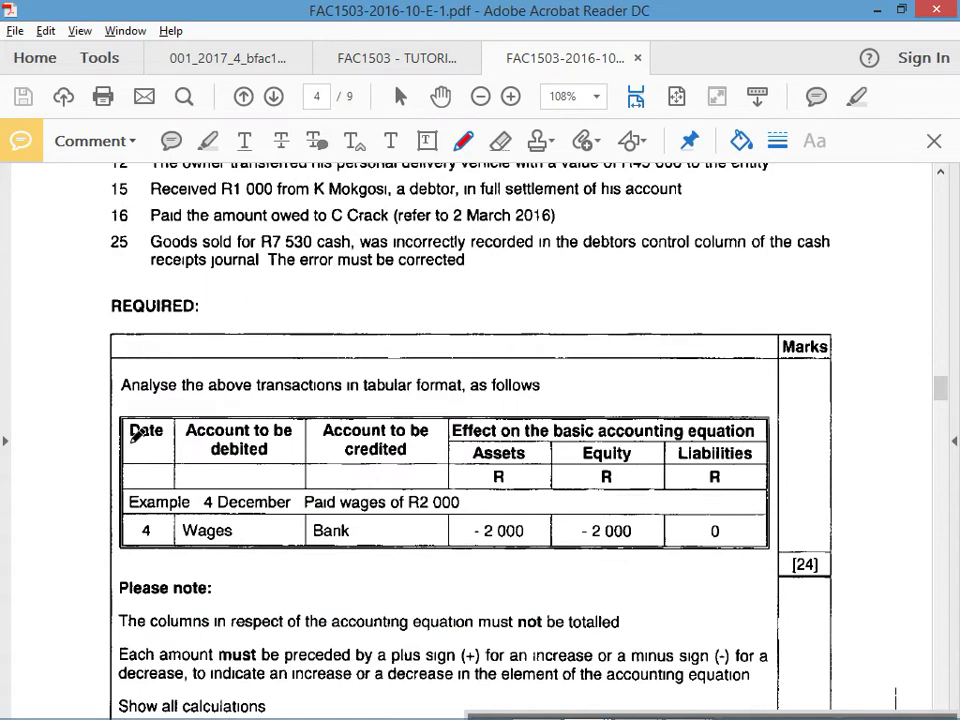
{"action": "left_click_drag", "start_coordinate": [118, 401], "coordinate": [476, 387]}
Switch to the Excel workings file and enter the heading Date in cell A3
{"action": "key", "text": "alt+Tab"}
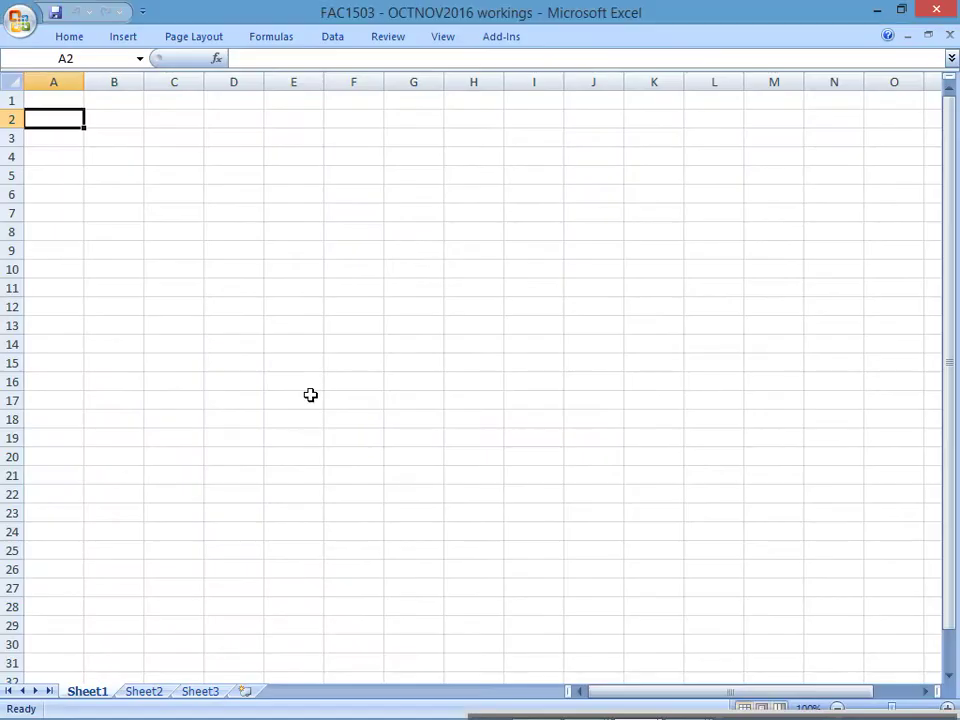
{"action": "key", "text": "Down"}
{"action": "type", "text": "Date"}
{"action": "key", "text": "Tab"}
Enter the headings DEBIT in B3 and CREDIT in C3, following the exam paper's answer table
{"action": "key", "text": "alt+Tab"}
{"action": "key", "text": "alt+Tab"}
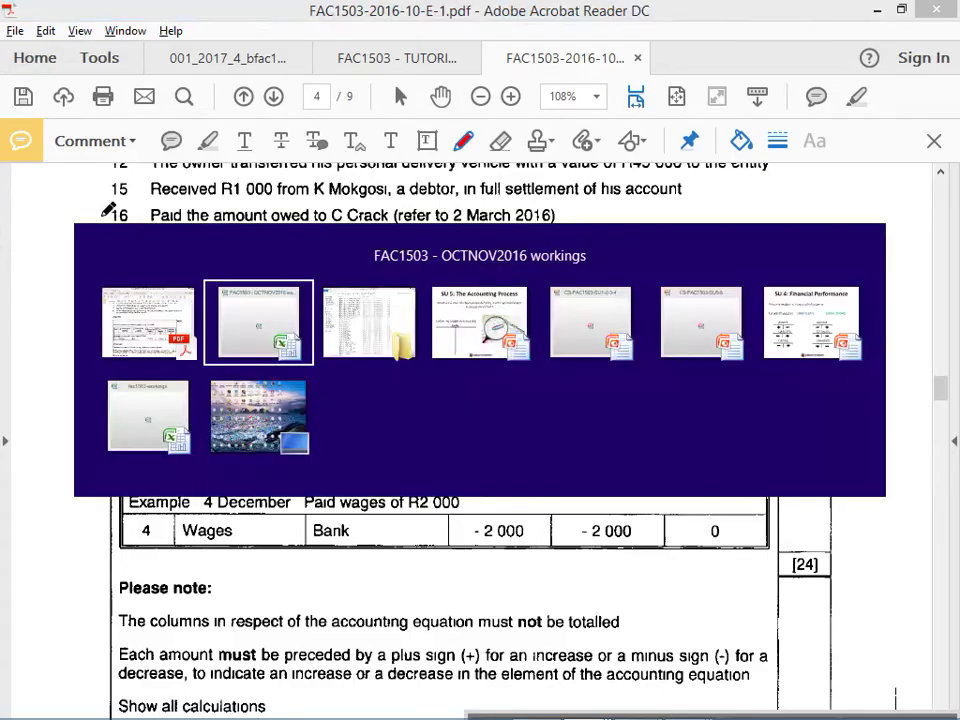
{"action": "type", "text": "DEIBT"}
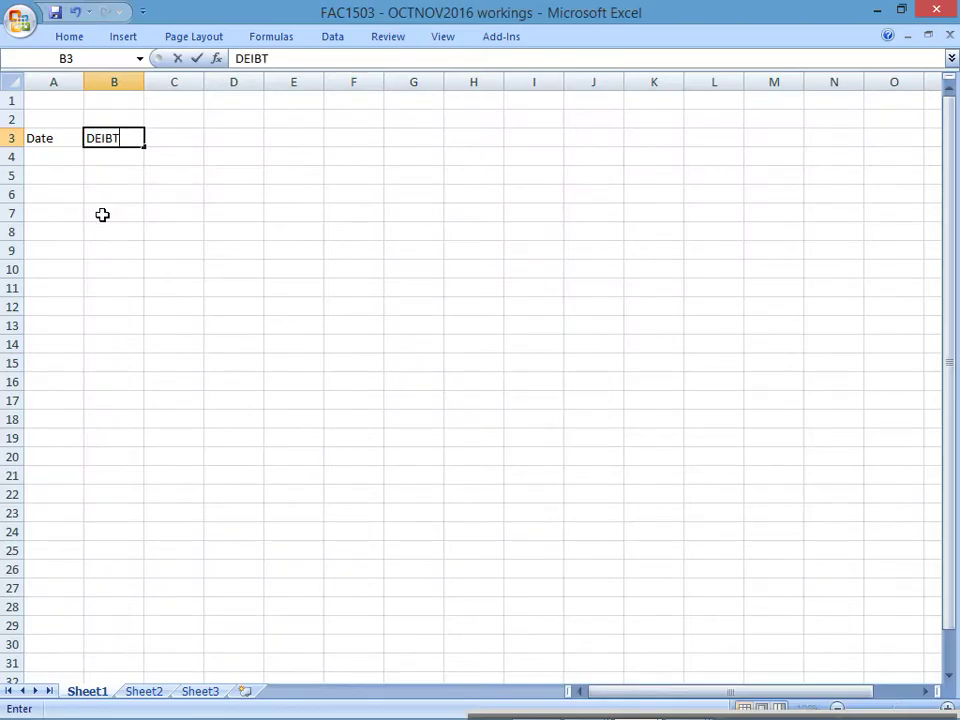
{"action": "key", "text": "BackSpace"}
{"action": "key", "text": "BackSpace"}
{"action": "key", "text": "BackSpace"}
{"action": "type", "text": "BIT"}
{"action": "key", "text": "Tab"}
{"action": "type", "text": "CREDIT"}
{"action": "key", "text": "Return"}
Enter the heading "ASSETS =" in D3, checking the accounting equation columns in the exam paper
{"action": "key", "text": "alt+Tab"}
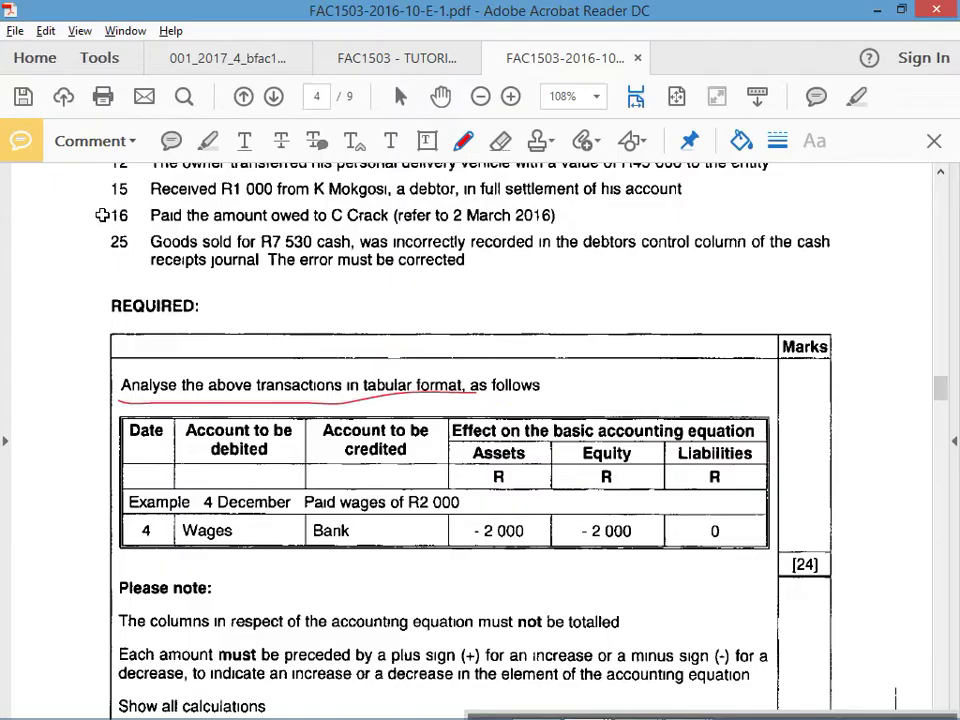
{"action": "key", "text": "alt+Tab"}
{"action": "key", "text": "Up"}
{"action": "key", "text": "Right"}
{"action": "key", "text": "Right"}
{"action": "key", "text": "Left"}
{"action": "type", "text": "ASSETS ="}
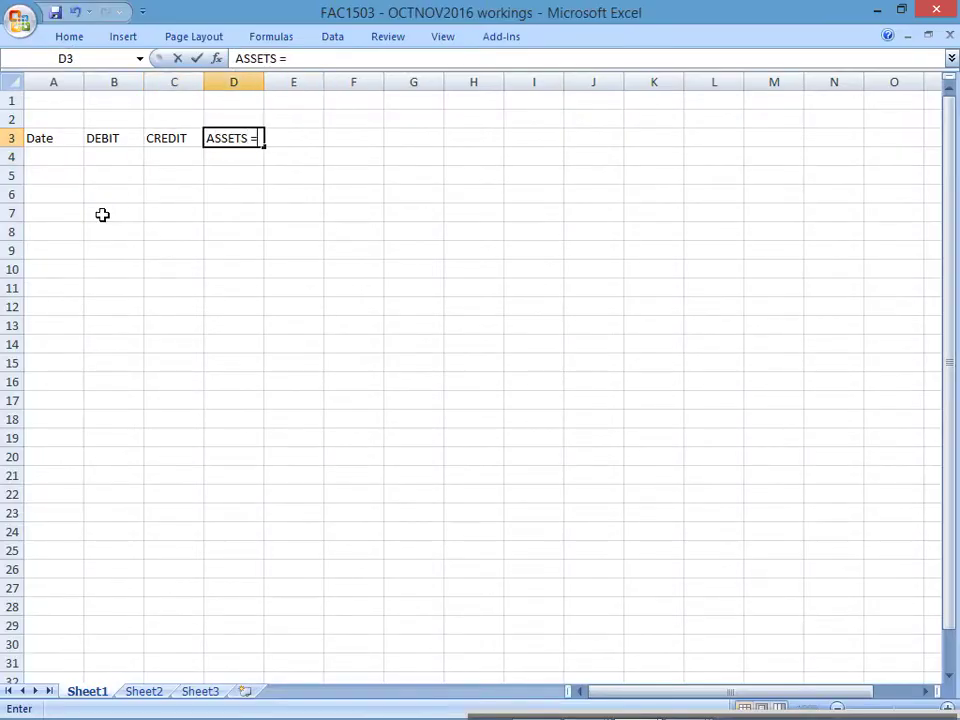
{"action": "key", "text": "alt+Tab"}
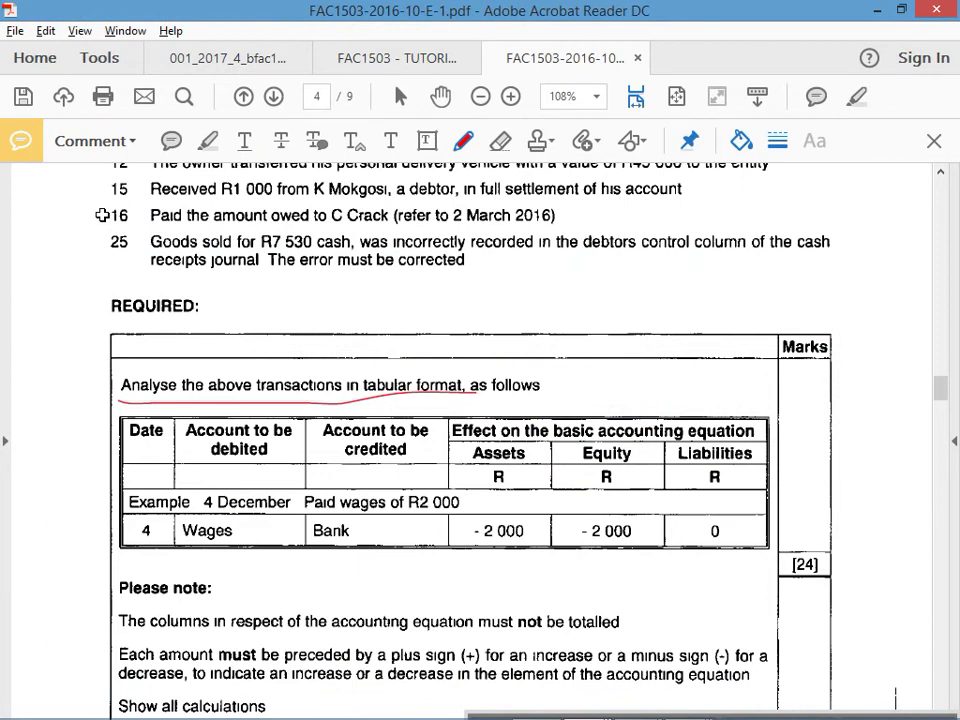
{"action": "key", "text": "alt+Tab"}
{"action": "key", "text": "Tab"}
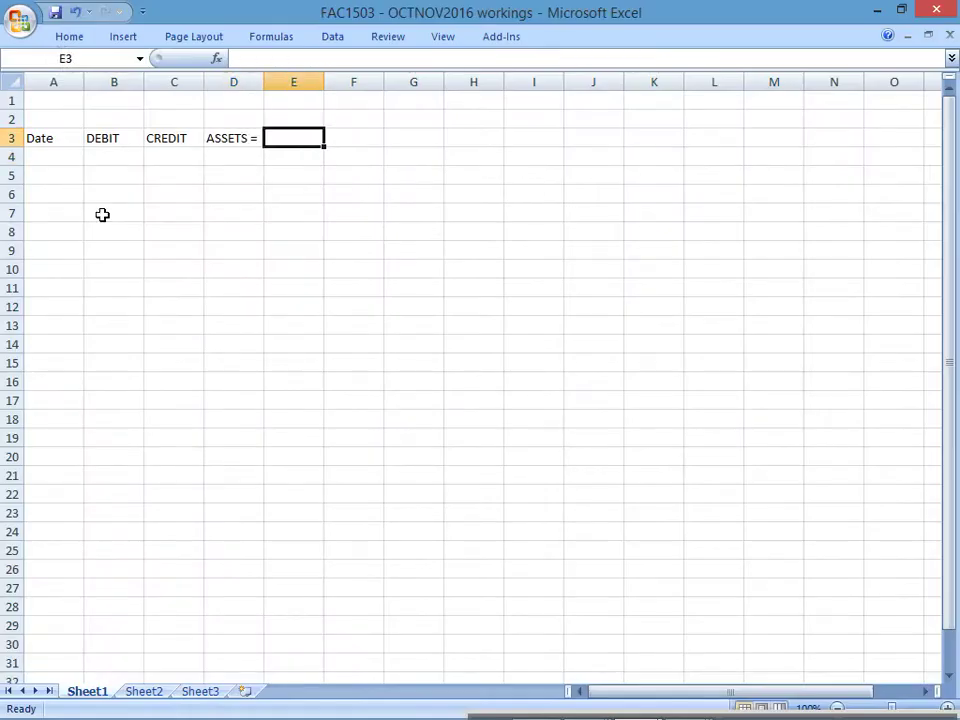
Complete the accounting equation headings with "EQUITY +" in E3 and LIABILITIES in F3
{"action": "type", "text": "EQUIT"}
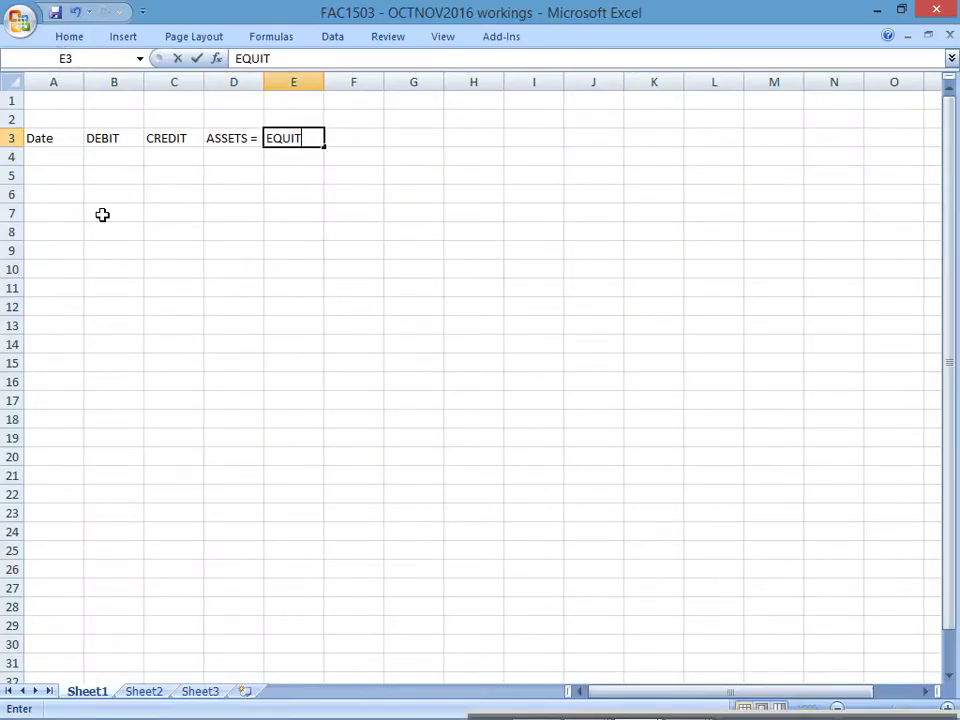
{"action": "type", "text": "Y +"}
{"action": "key", "text": "Tab"}
{"action": "type", "text": "LIABILITIES"}
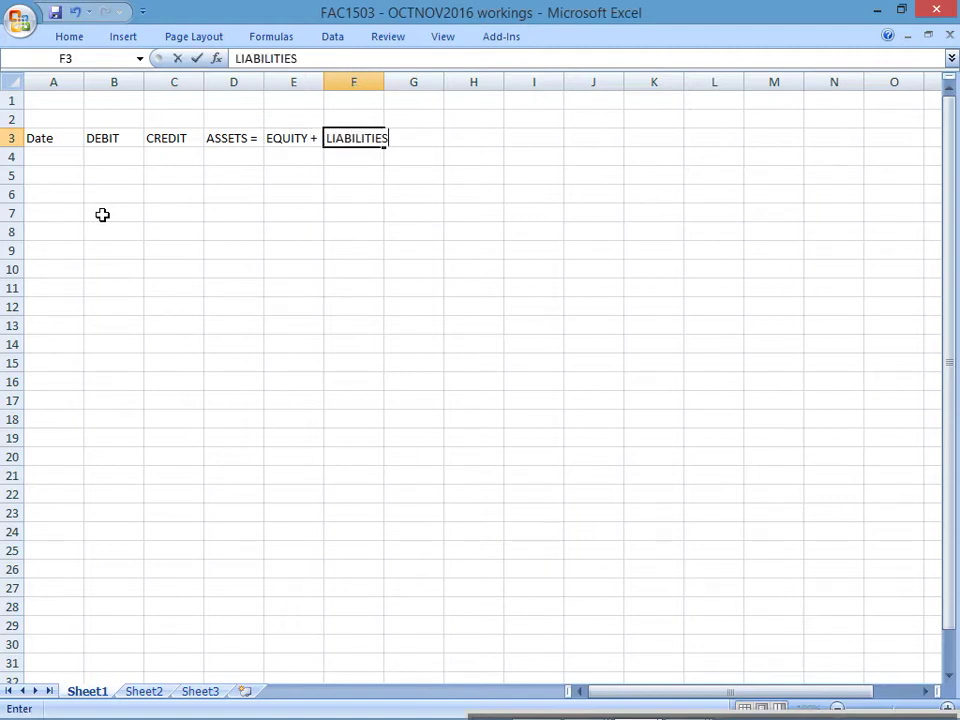
{"action": "key", "text": "Return"}
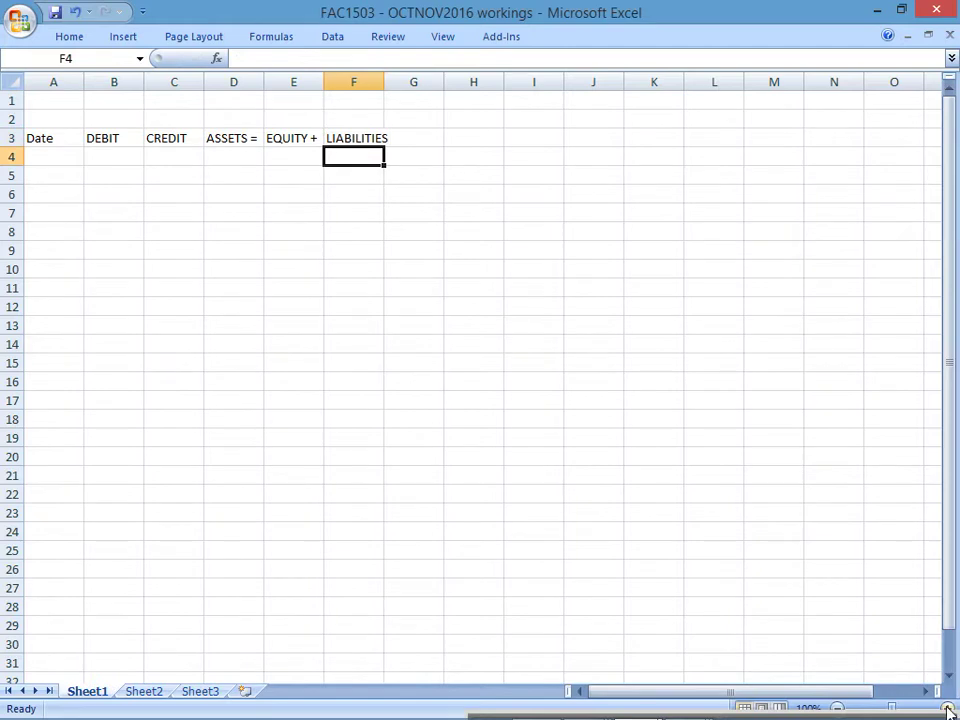
Widen the DEBIT and CREDIT columns equally for account names, and slightly widen the ASSETS and LIABILITIES columns to fit their headings
{"action": "scroll", "coordinate": [712, 532], "scroll_direction": "up", "scroll_amount": 1}
{"action": "scroll", "coordinate": [712, 532], "scroll_direction": "up", "scroll_amount": 4}
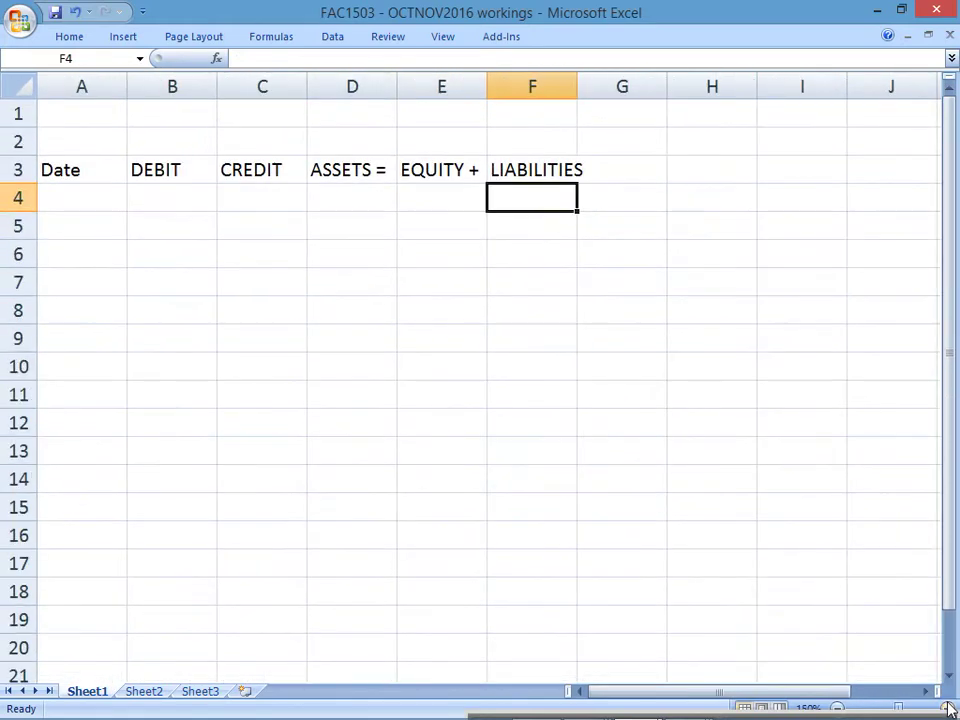
{"action": "scroll", "coordinate": [712, 446], "scroll_direction": "up", "scroll_amount": 3}
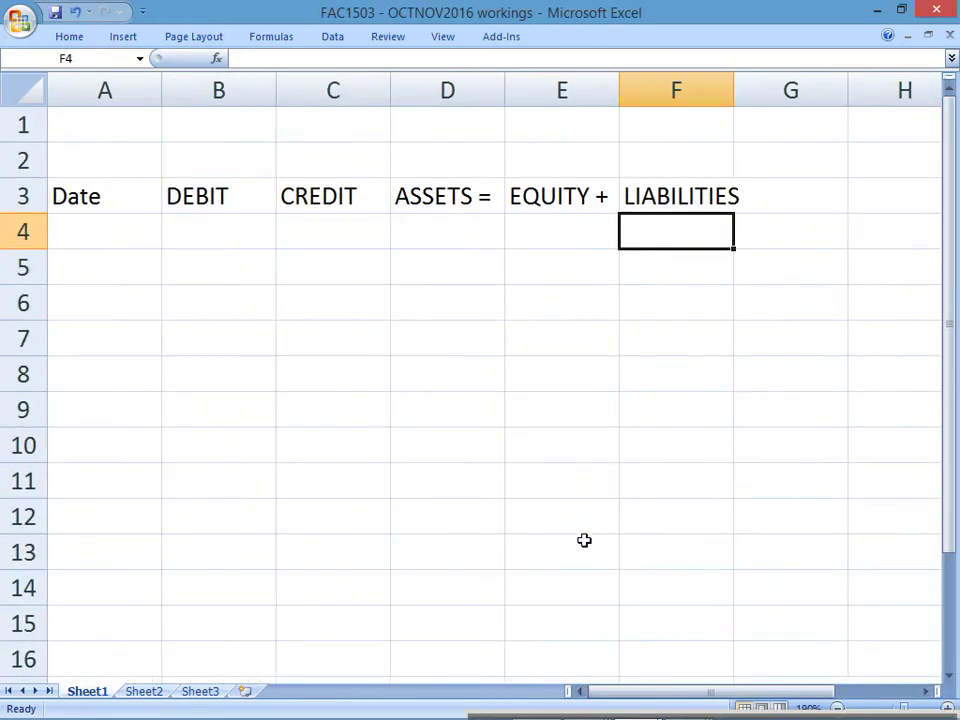
{"action": "left_click_drag", "start_coordinate": [105, 204], "coordinate": [711, 541]}
{"action": "left_click", "coordinate": [403, 328]}
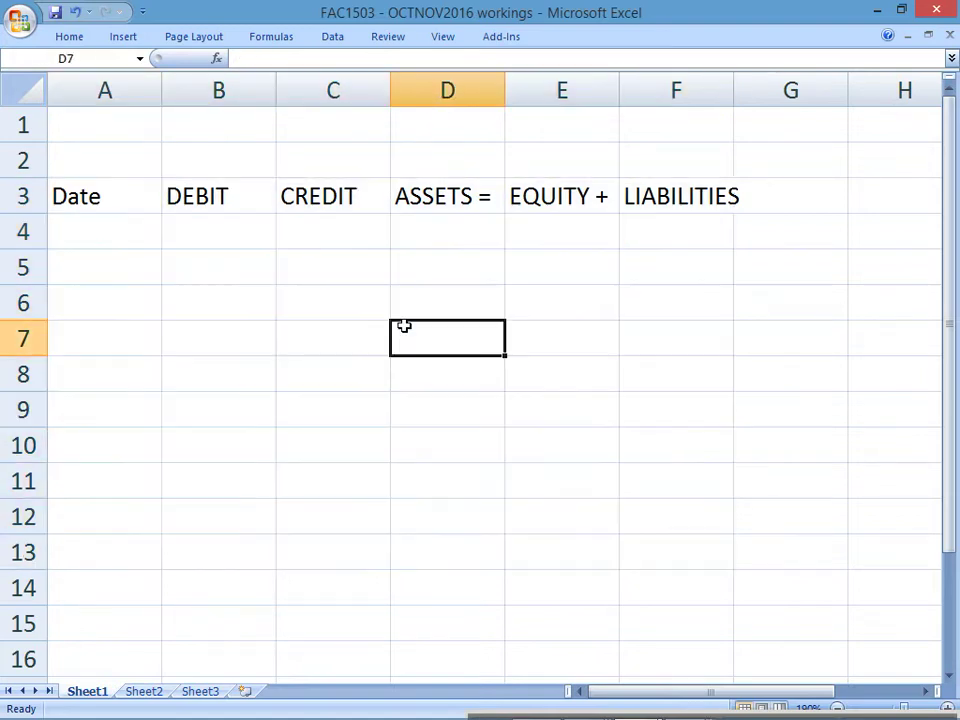
{"action": "mouse_move", "coordinate": [507, 90]}
{"action": "left_mouse_down"}
{"action": "mouse_move", "coordinate": [567, 89]}
{"action": "mouse_move", "coordinate": [509, 90]}
{"action": "left_mouse_up"}
{"action": "mouse_move", "coordinate": [739, 89]}
{"action": "left_mouse_down"}
{"action": "mouse_move", "coordinate": [756, 73]}
{"action": "mouse_move", "coordinate": [757, 88]}
{"action": "left_mouse_up"}
{"action": "left_click_drag", "start_coordinate": [270, 92], "coordinate": [523, 94]}
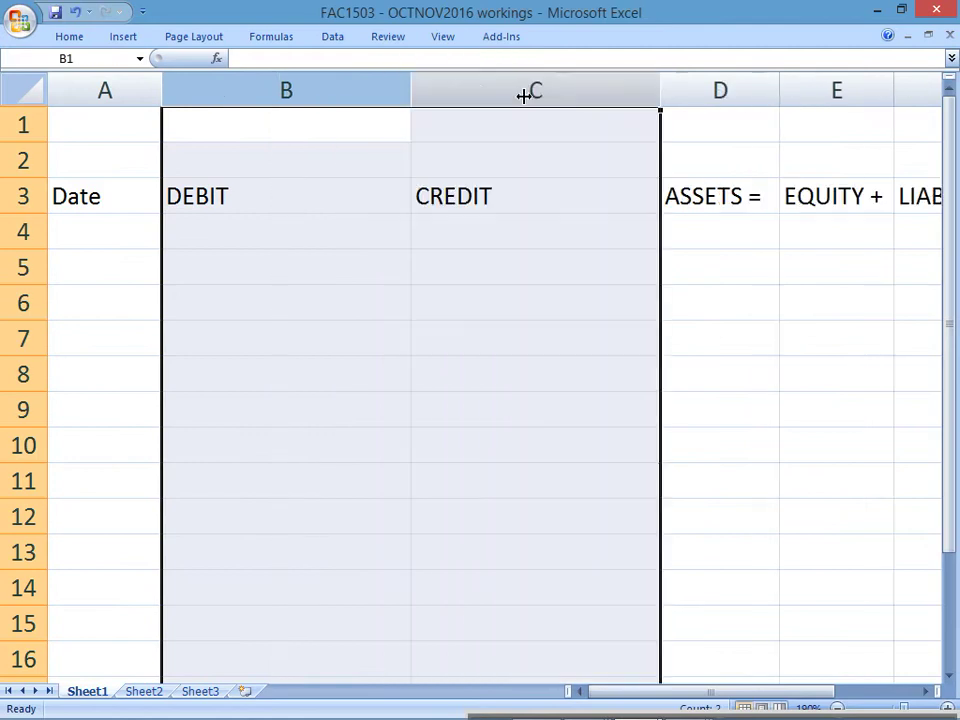
{"action": "left_click_drag", "start_coordinate": [662, 90], "coordinate": [606, 93]}
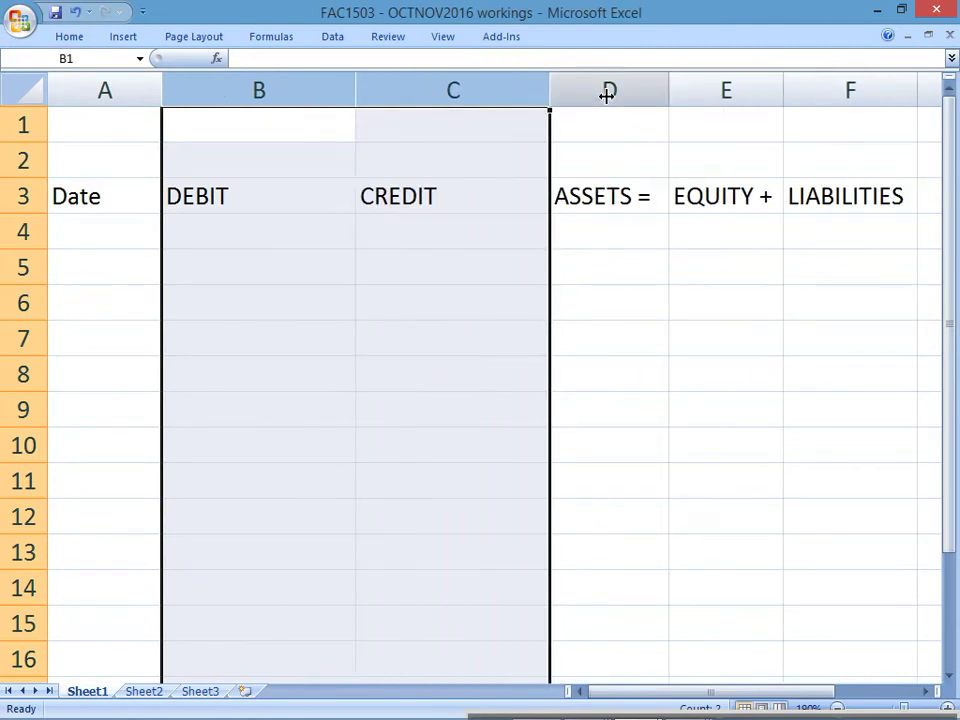
Apply all borders to columns A through F and make the row 3 headings bold
{"action": "left_click", "coordinate": [276, 268]}
{"action": "left_click_drag", "start_coordinate": [90, 92], "coordinate": [824, 98]}
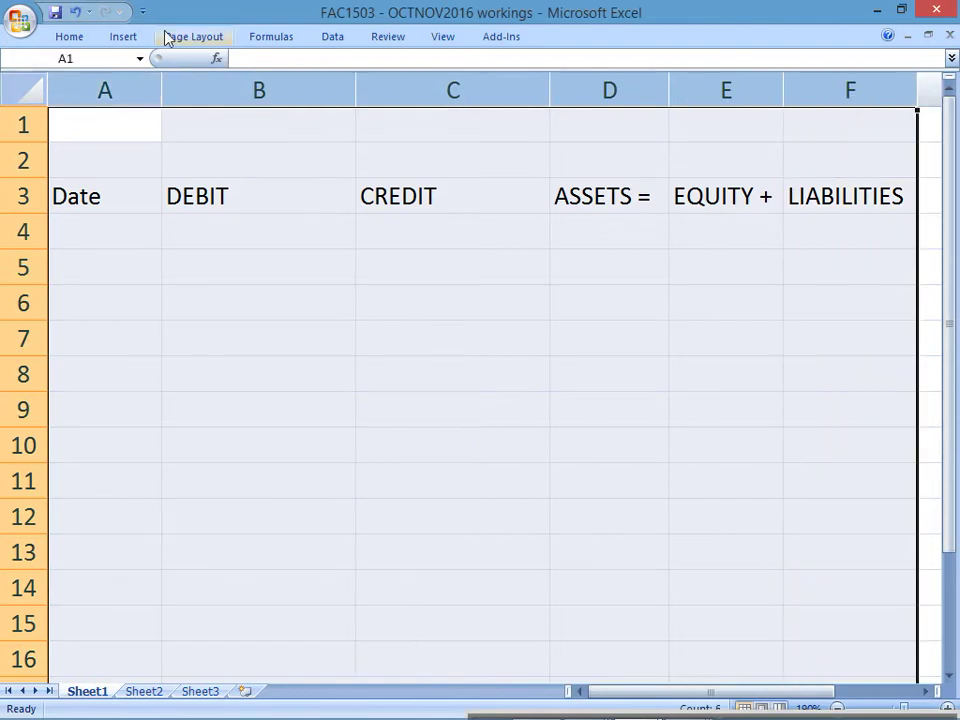
{"action": "left_click", "coordinate": [72, 36]}
{"action": "left_click", "coordinate": [184, 97]}
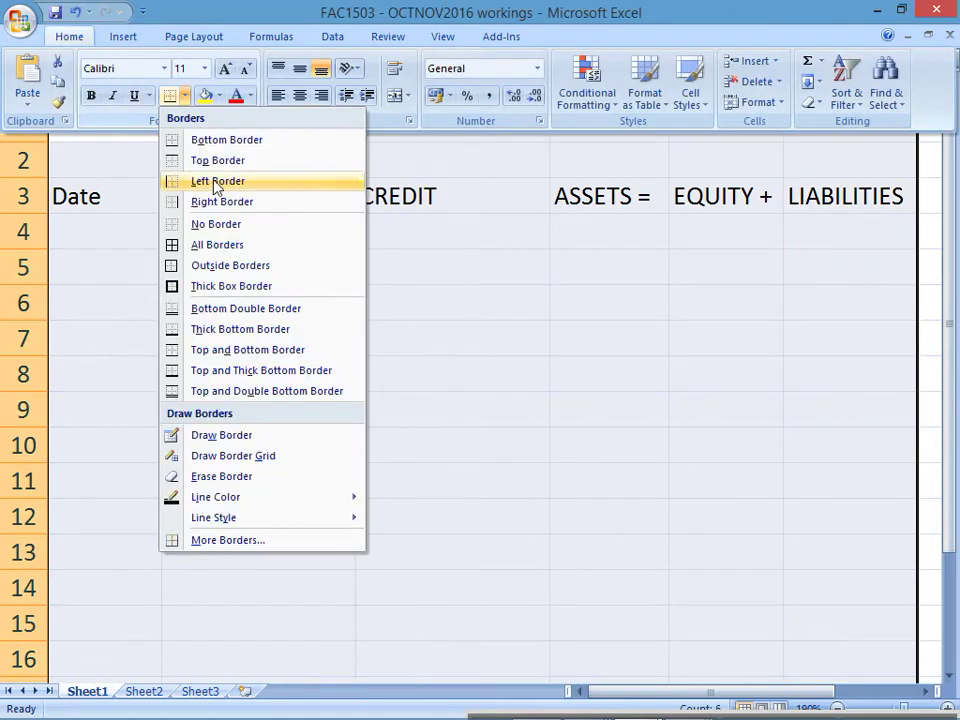
{"action": "left_click", "coordinate": [242, 250]}
{"action": "left_click", "coordinate": [231, 298]}
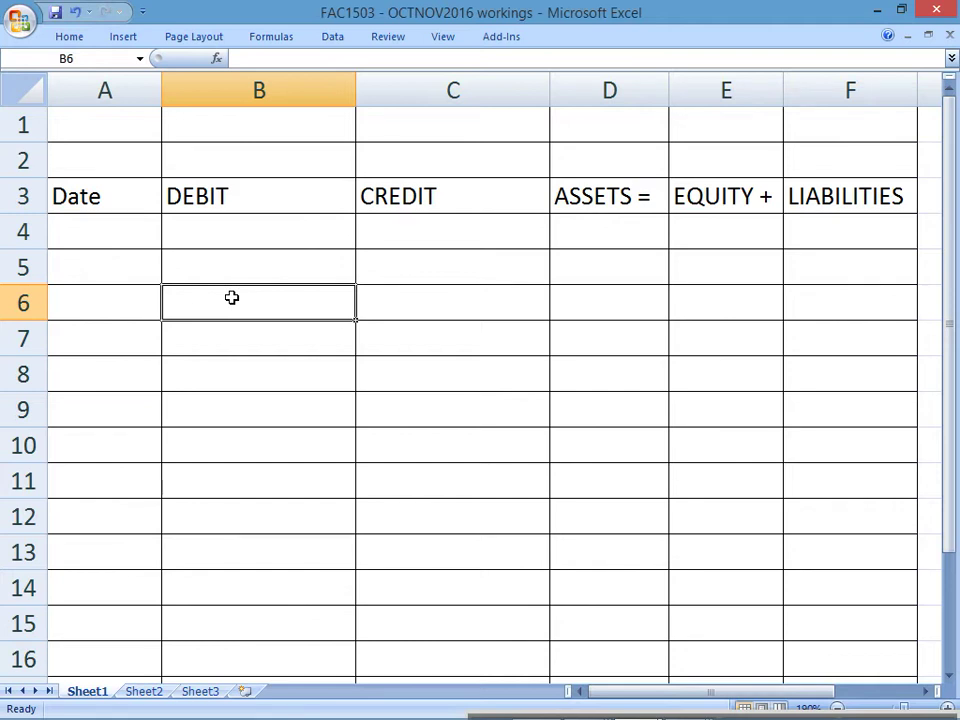
{"action": "left_click_drag", "start_coordinate": [101, 201], "coordinate": [819, 195]}
{"action": "left_click", "coordinate": [140, 172]}
Switch to the exam paper in Acrobat Reader and circle day 2 and its credit purchase of R3 150 in Question 2
{"action": "key", "text": "alt+Tab"}
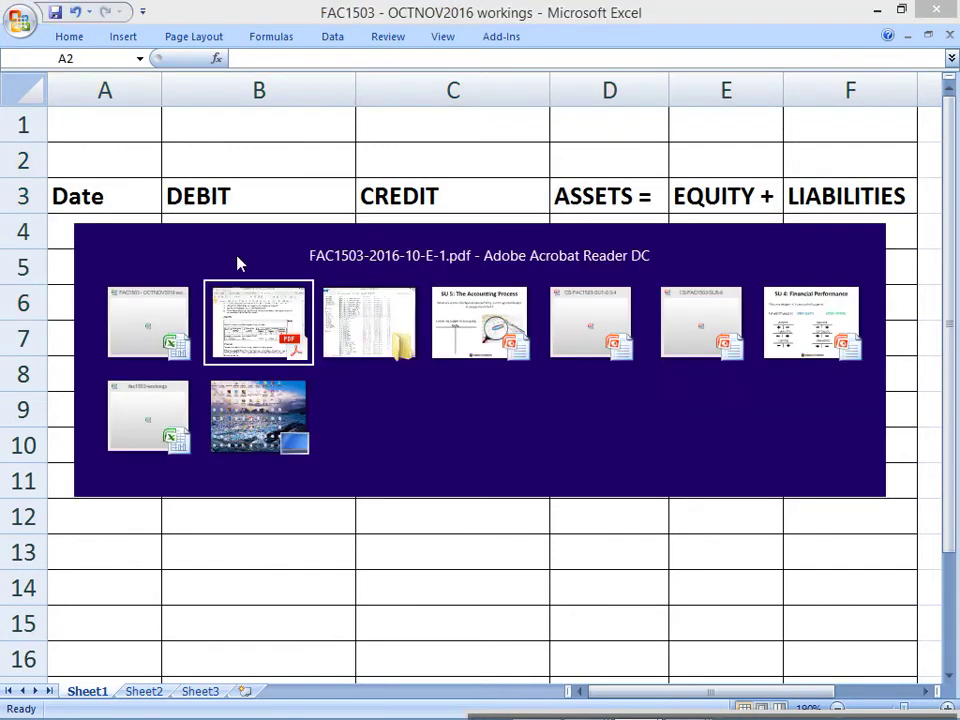
{"action": "scroll", "coordinate": [300, 388], "scroll_direction": "up", "scroll_amount": 2}
{"action": "scroll", "coordinate": [300, 386], "scroll_direction": "up", "scroll_amount": 4}
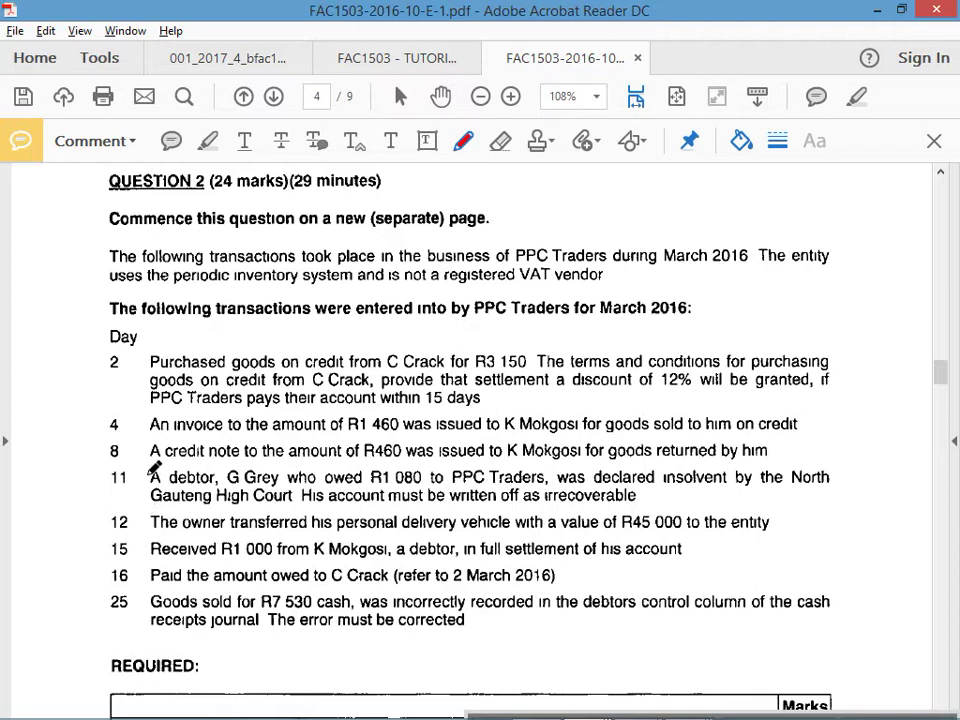
{"action": "mouse_move", "coordinate": [130, 356]}
{"action": "left_mouse_down"}
{"action": "mouse_move", "coordinate": [100, 356]}
{"action": "mouse_move", "coordinate": [104, 368]}
{"action": "mouse_move", "coordinate": [121, 366]}
{"action": "mouse_move", "coordinate": [120, 352]}
{"action": "left_mouse_up"}
{"action": "mouse_move", "coordinate": [150, 371]}
{"action": "left_mouse_down"}
{"action": "mouse_move", "coordinate": [528, 366]}
{"action": "mouse_move", "coordinate": [493, 344]}
{"action": "mouse_move", "coordinate": [165, 338]}
{"action": "mouse_move", "coordinate": [146, 360]}
{"action": "mouse_move", "coordinate": [152, 372]}
{"action": "left_mouse_up"}
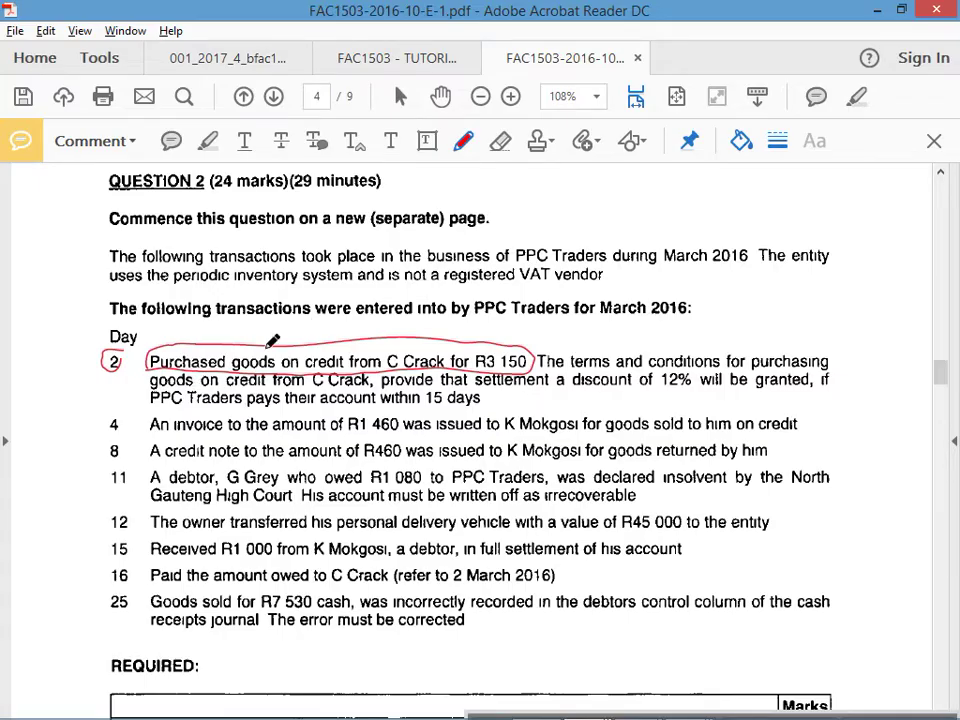
Return to the Excel workings sheet and enter 2 as the first transaction date in A4
{"action": "key", "text": "alt+Tab"}
{"action": "left_click", "coordinate": [121, 224]}
{"action": "key", "text": "alt+Tab"}
{"action": "key", "text": "alt+Tab"}
{"action": "type", "text": "2"}
{"action": "key", "text": "Tab"}
{"action": "key", "text": "Tab"}
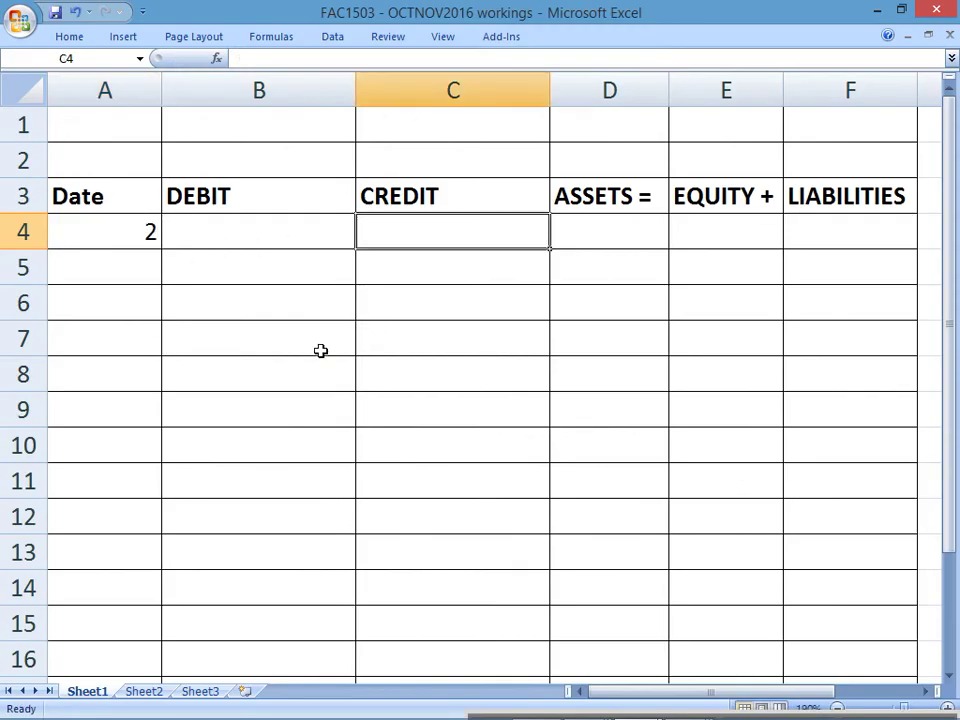
Recheck the day 2 transaction, enter "CREDITORS (L incr)" in C4 and widen the CREDIT column to fit it
{"action": "key", "text": "alt+Tab"}
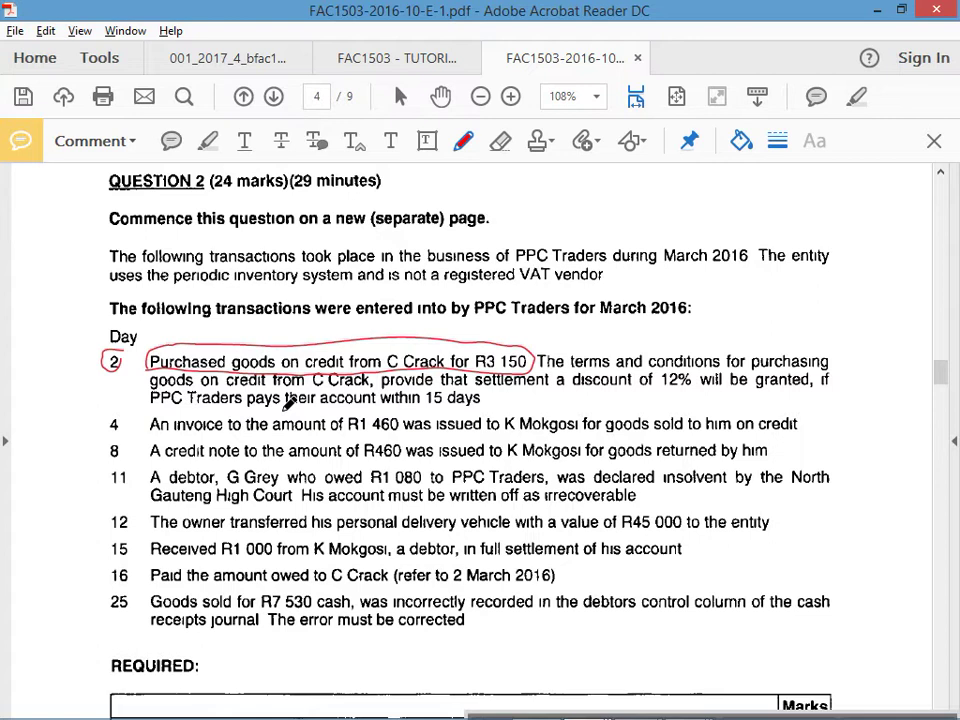
{"action": "key", "text": "alt+Tab"}
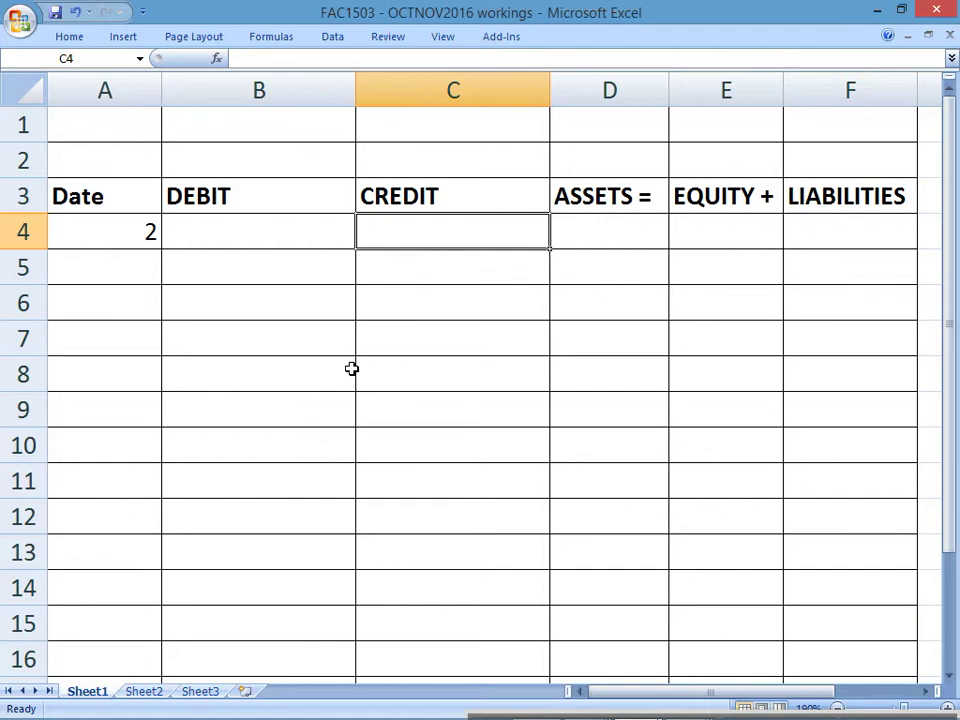
{"action": "type", "text": "CREDITORS (L incr)"}
{"action": "key", "text": "Return"}
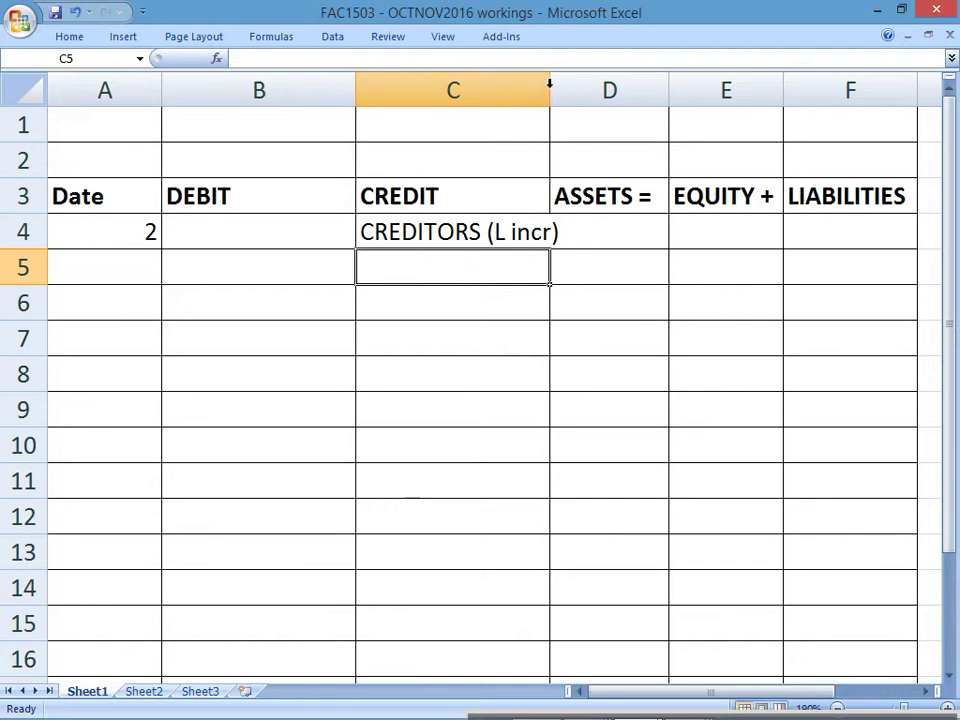
{"action": "left_click_drag", "start_coordinate": [550, 87], "coordinate": [568, 87]}
Underline "periodic" in the exam paper's inventory system note, and enter "Purchases (E incr)" in B4 of the Excel workings sheet
{"action": "key", "text": "alt+Tab"}
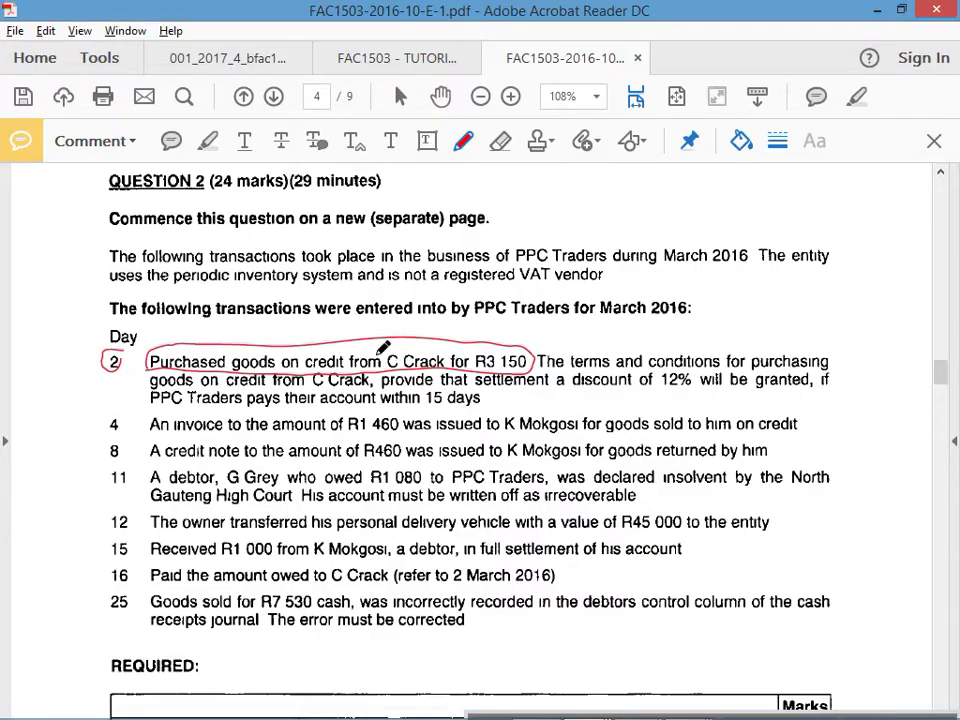
{"action": "left_click_drag", "start_coordinate": [172, 294], "coordinate": [233, 291]}
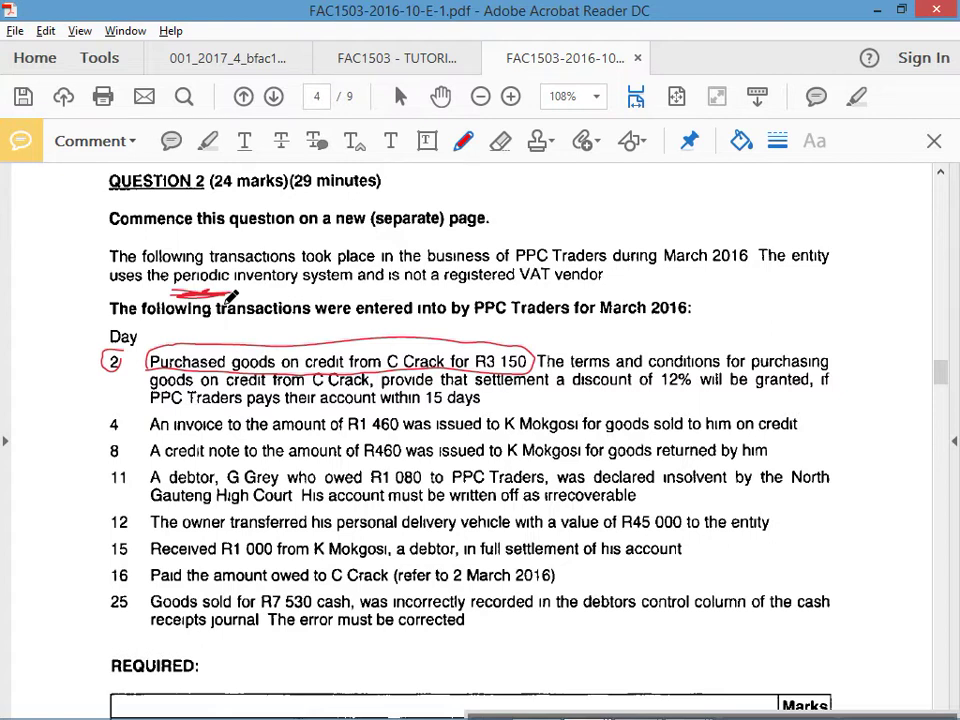
{"action": "key", "text": "alt+Tab"}
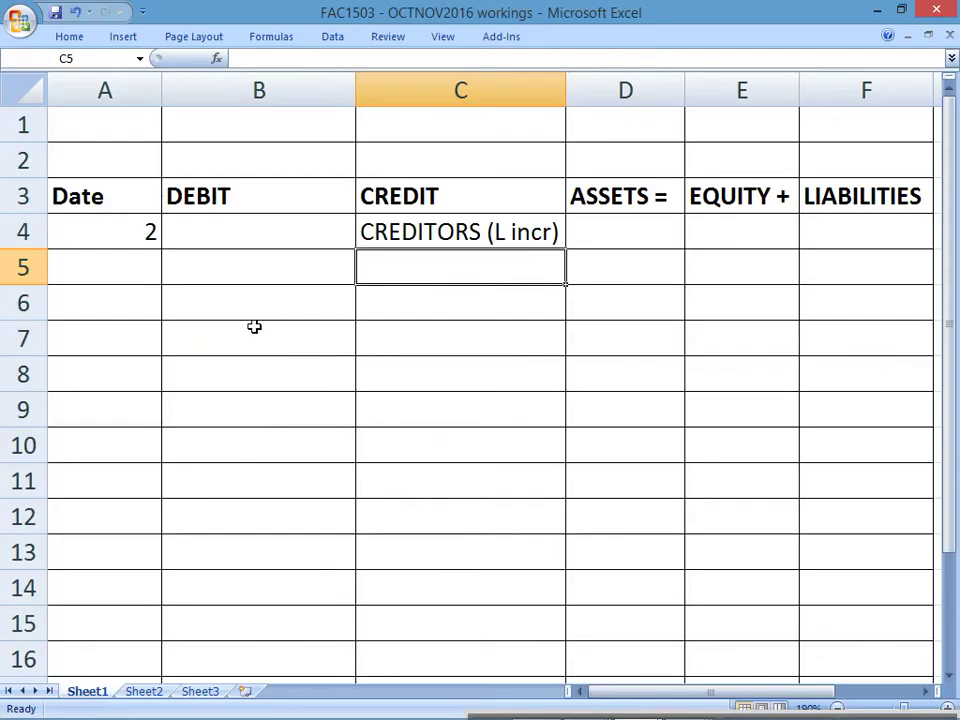
{"action": "left_click", "coordinate": [231, 237]}
{"action": "type", "text": "P"}
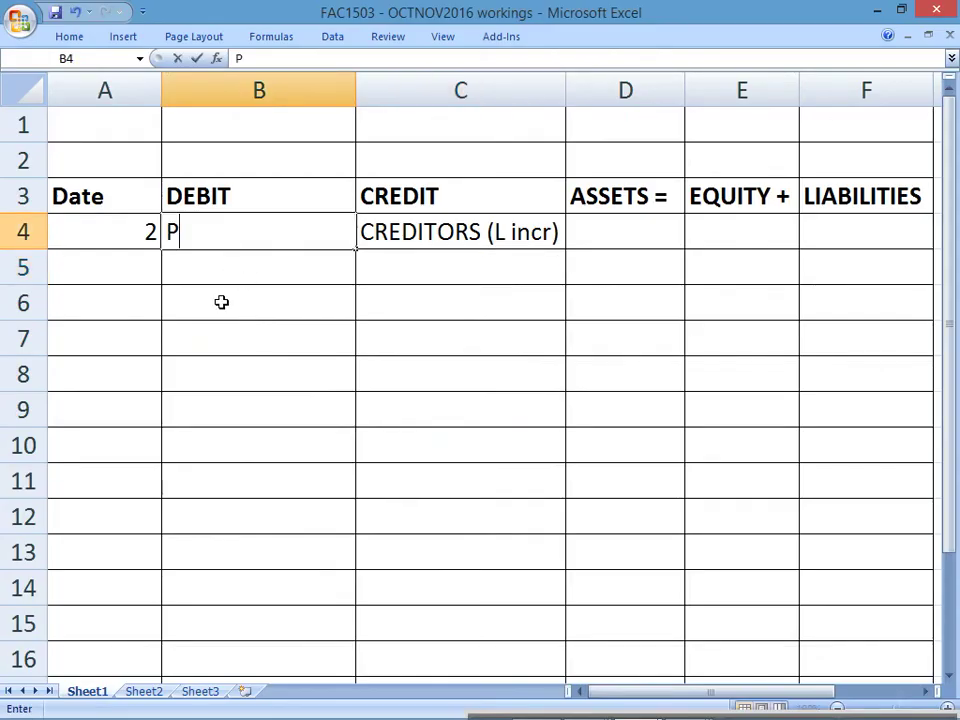
{"action": "type", "text": "urchases (E incr)"}
{"action": "key", "text": "Return"}
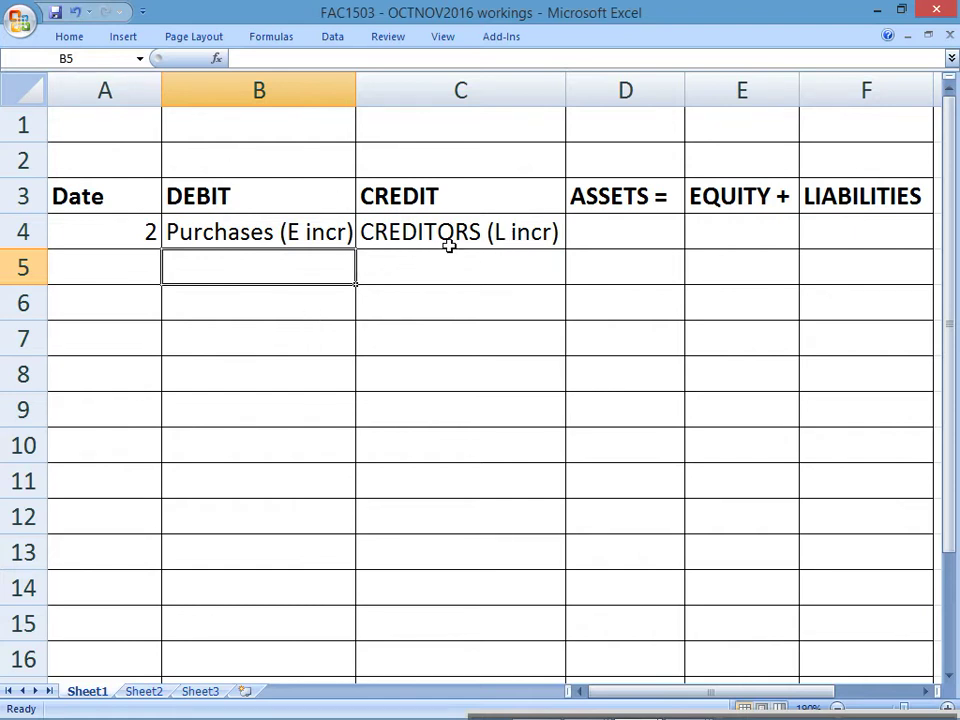
Fill the EQUITY + heading and the blank cell above it (E2:E3) with yellow
{"action": "left_click", "coordinate": [297, 231]}
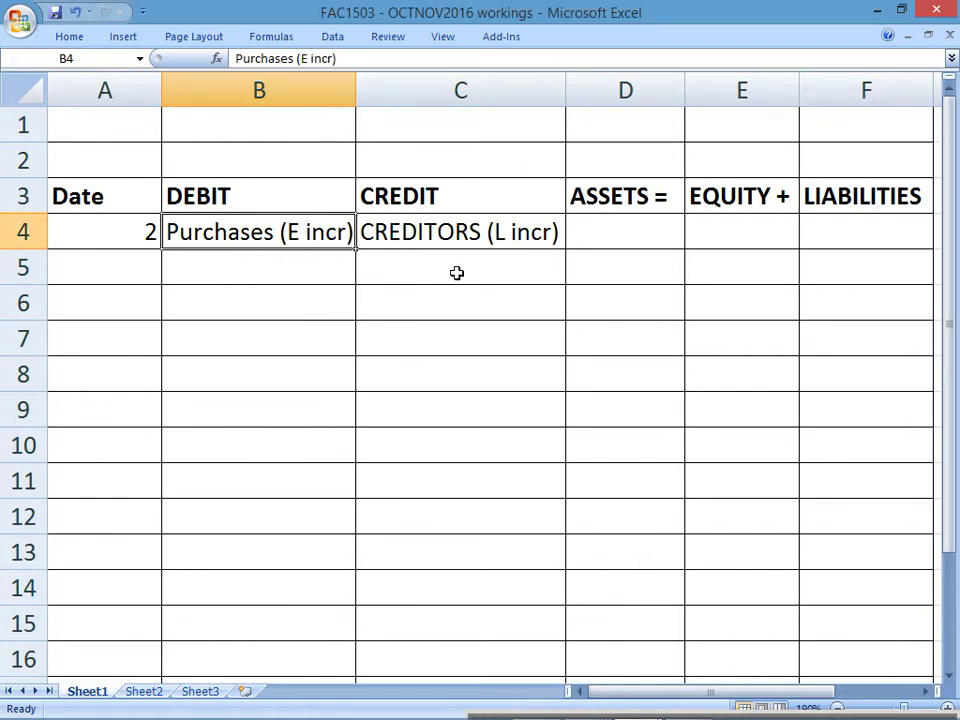
{"action": "left_click_drag", "start_coordinate": [740, 160], "coordinate": [741, 195]}
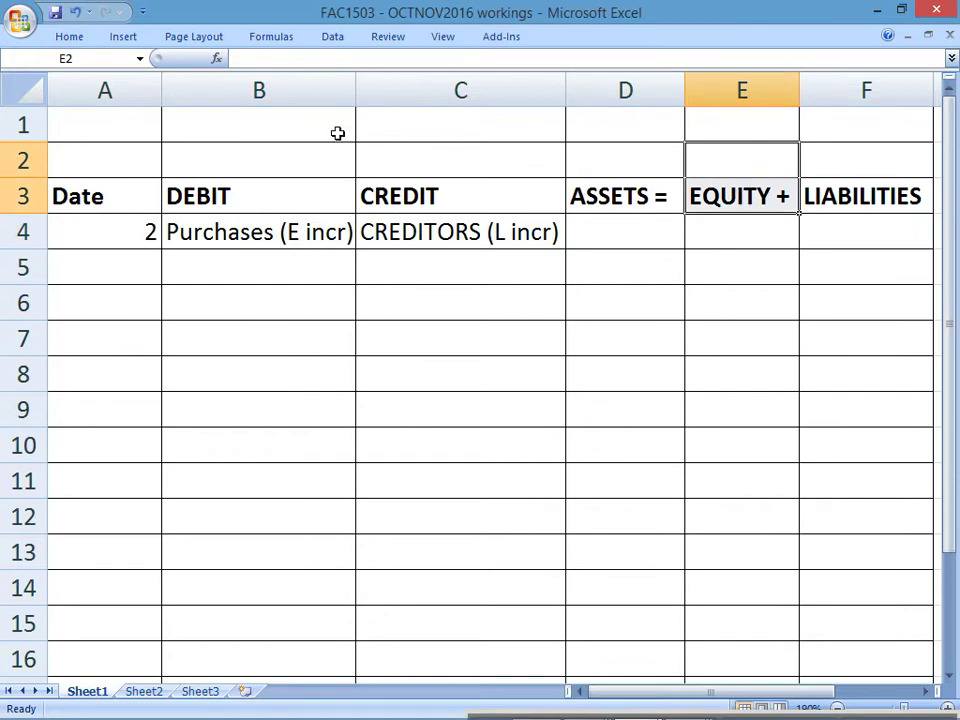
{"action": "left_click", "coordinate": [64, 37]}
{"action": "left_click", "coordinate": [205, 97]}
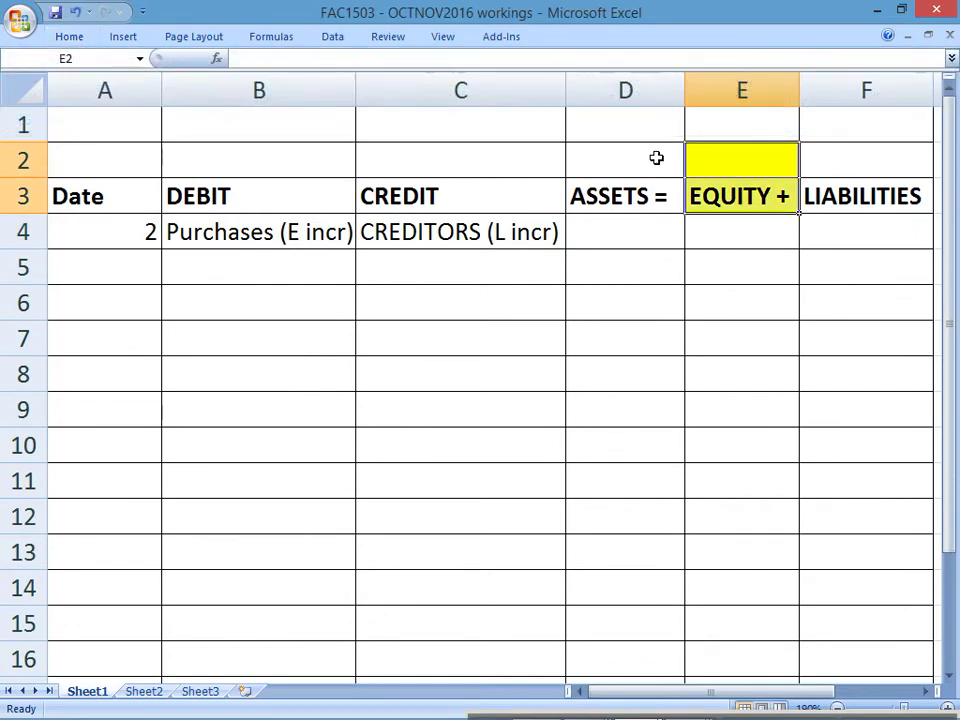
{"action": "type", "text": "C"}
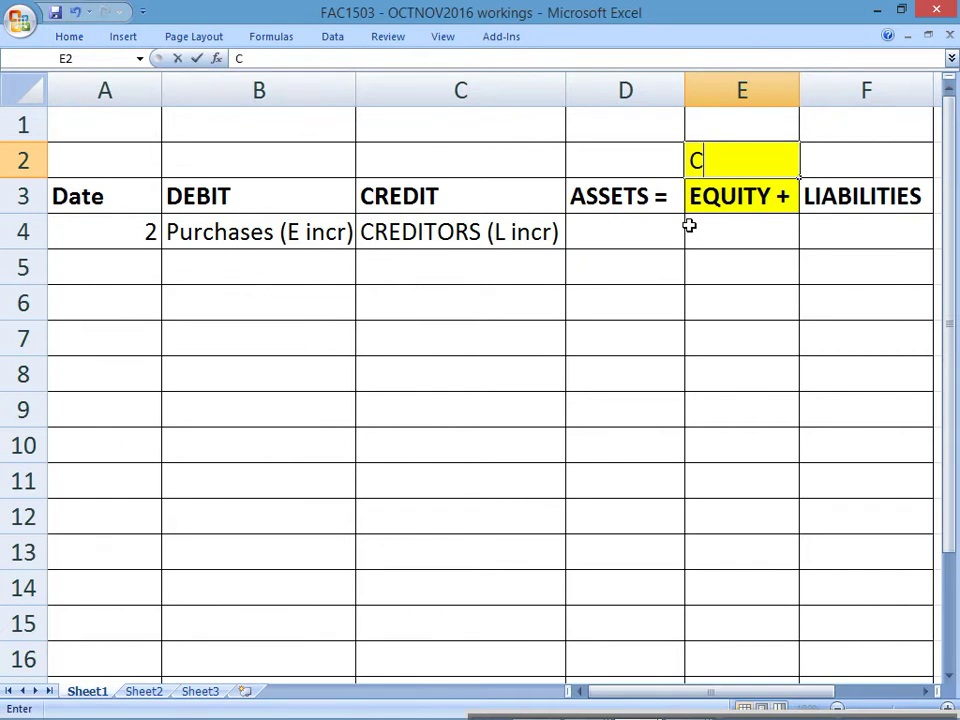
{"action": "key", "text": "BackSpace"}
{"action": "key", "text": "Return"}
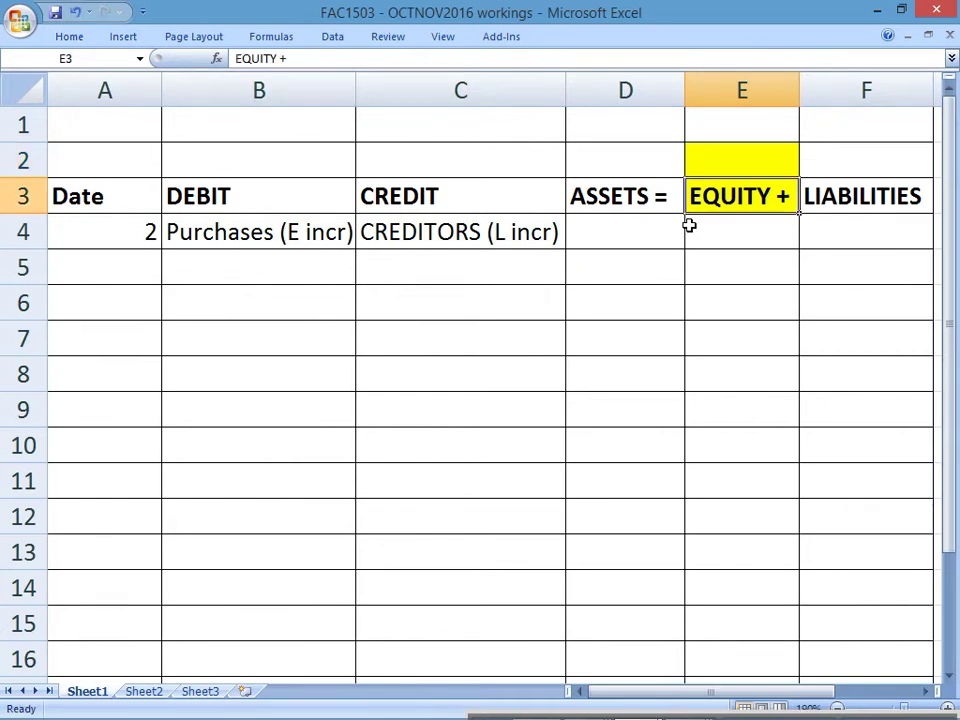
{"action": "key", "text": "Up"}
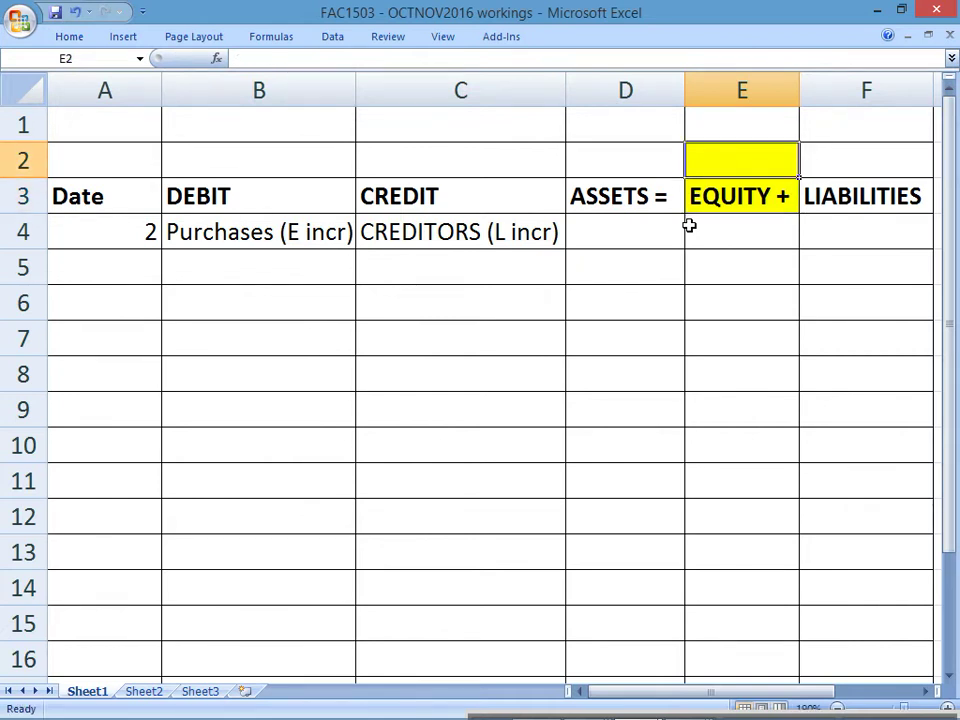
Fill the range C1:F2 above the headings with yellow for the owner's equity notes
{"action": "left_click", "coordinate": [552, 131]}
{"action": "left_click_drag", "start_coordinate": [552, 131], "coordinate": [812, 156]}
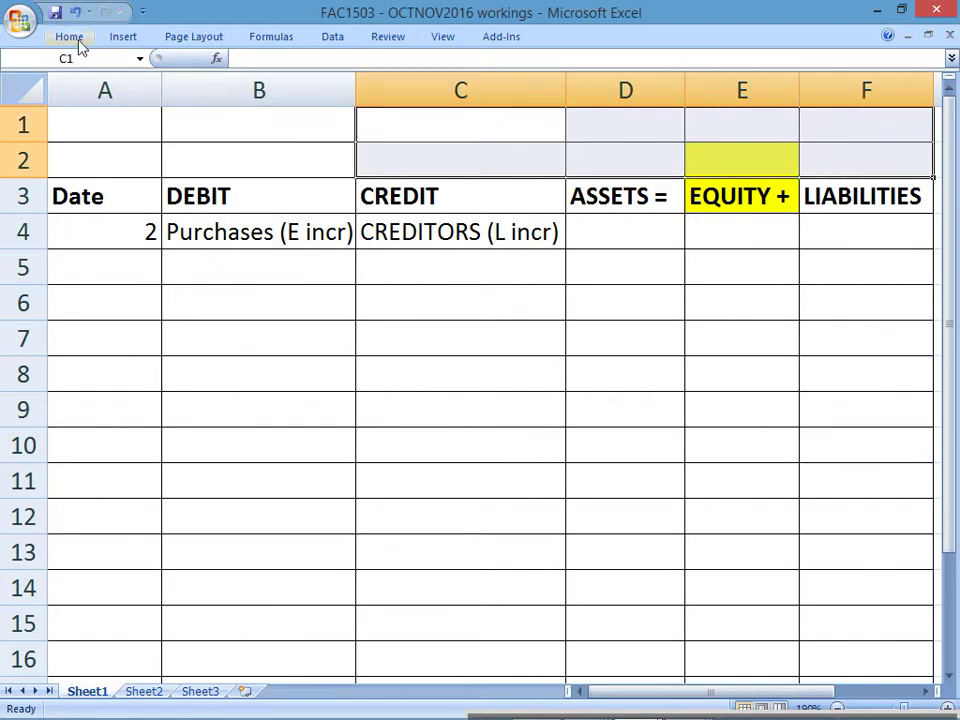
{"action": "left_click", "coordinate": [75, 40]}
{"action": "left_click", "coordinate": [205, 95]}
Enter the equity increase notes "capital +..... OE +" in C1 and "income + .....OE +" in C2
{"action": "left_click", "coordinate": [465, 122]}
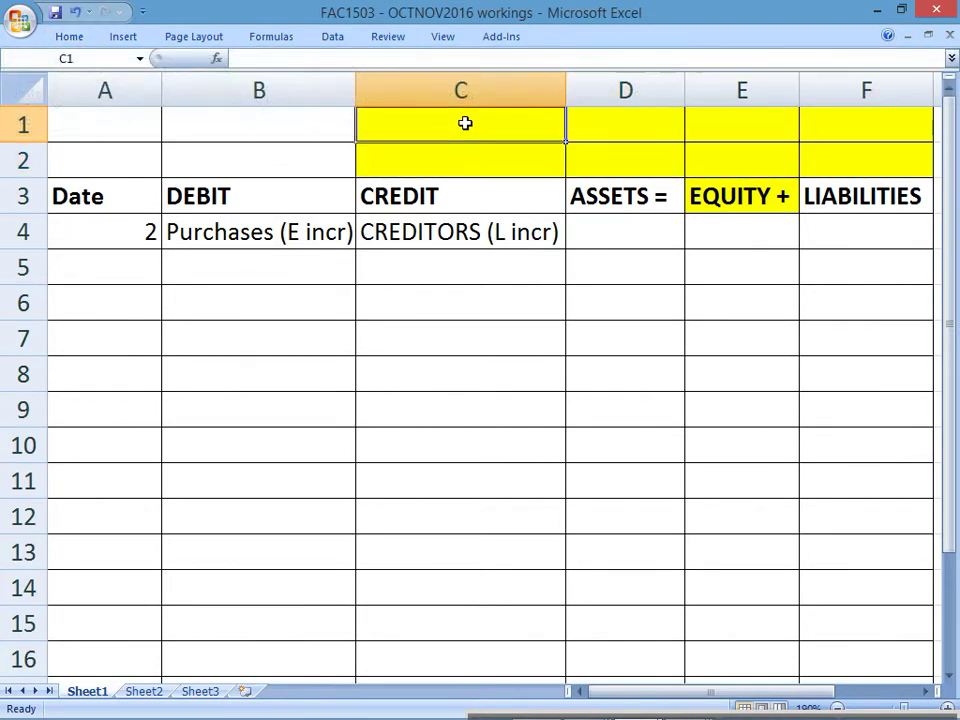
{"action": "type", "text": "capi"}
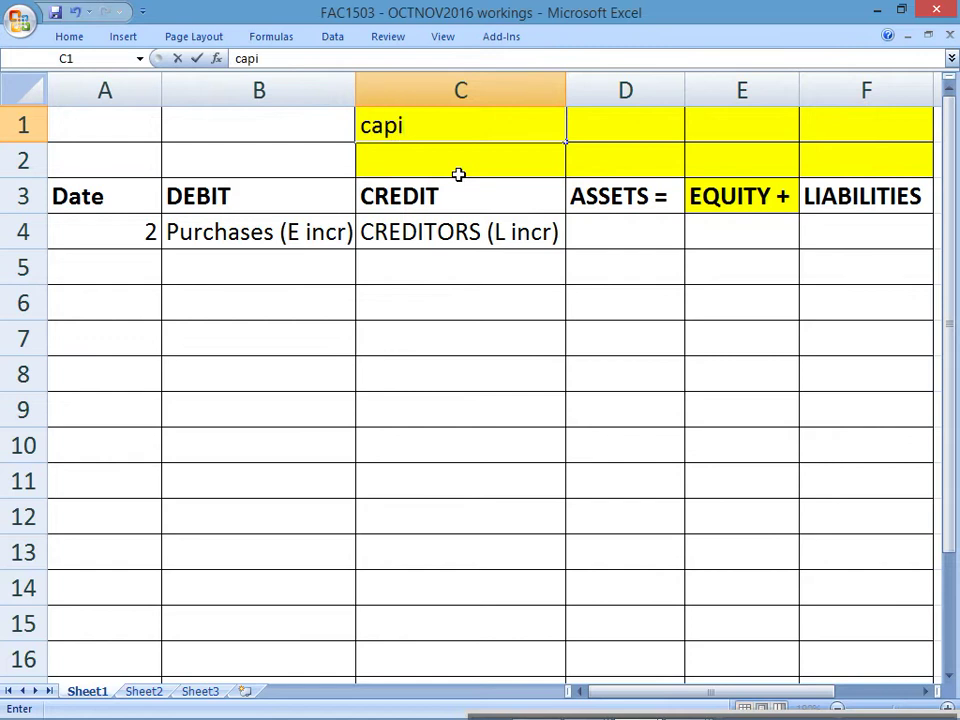
{"action": "type", "text": "tal +..... OE"}
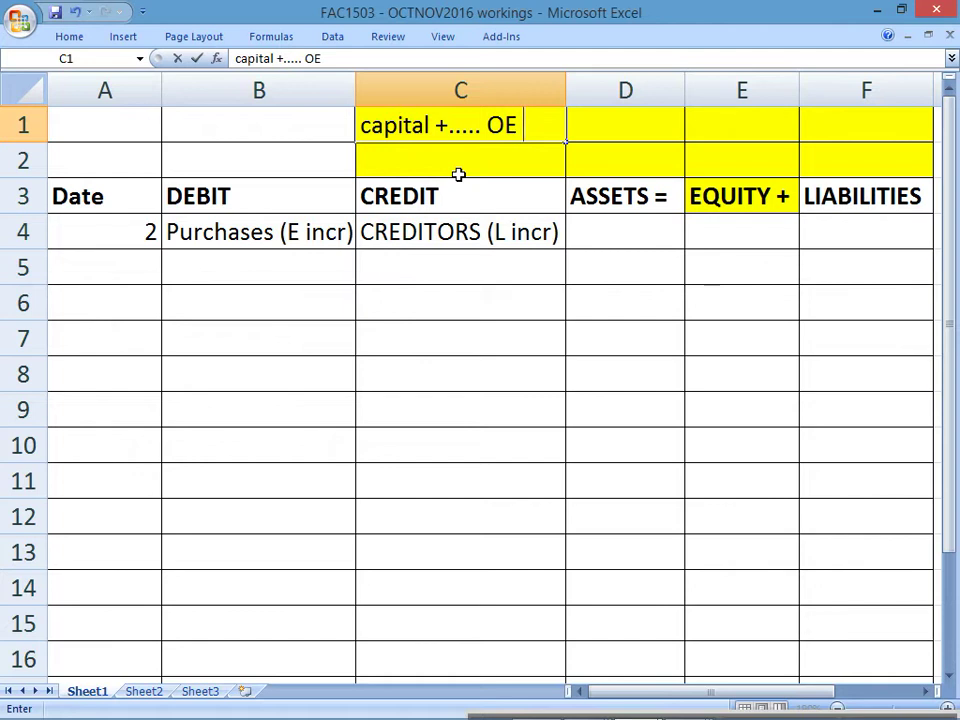
{"action": "type", "text": " +"}
{"action": "key", "text": "Return"}
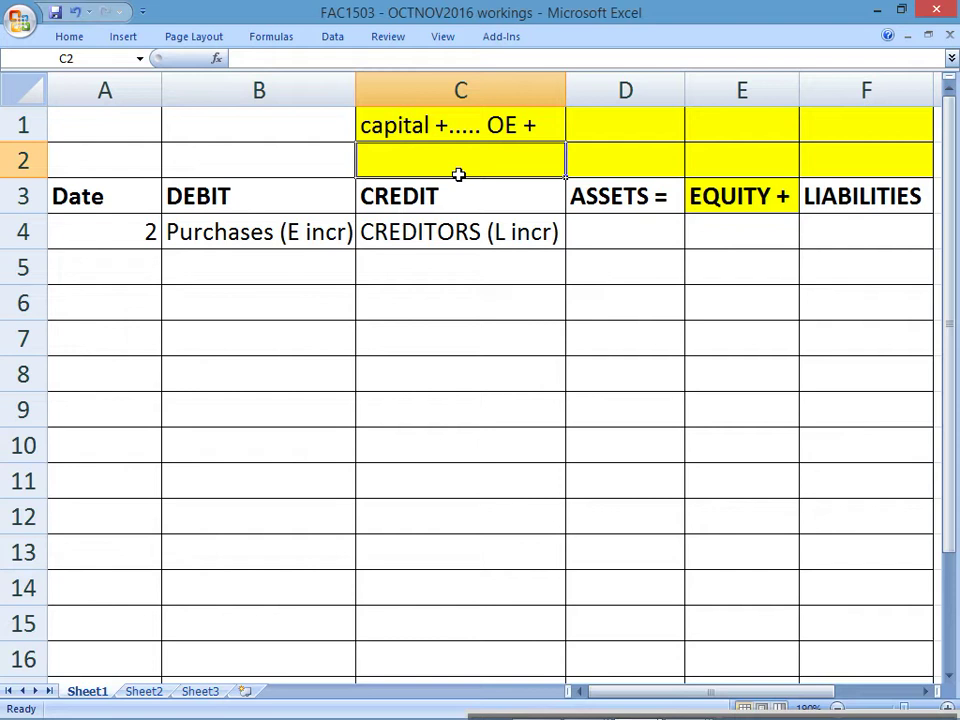
{"action": "type", "text": "income"}
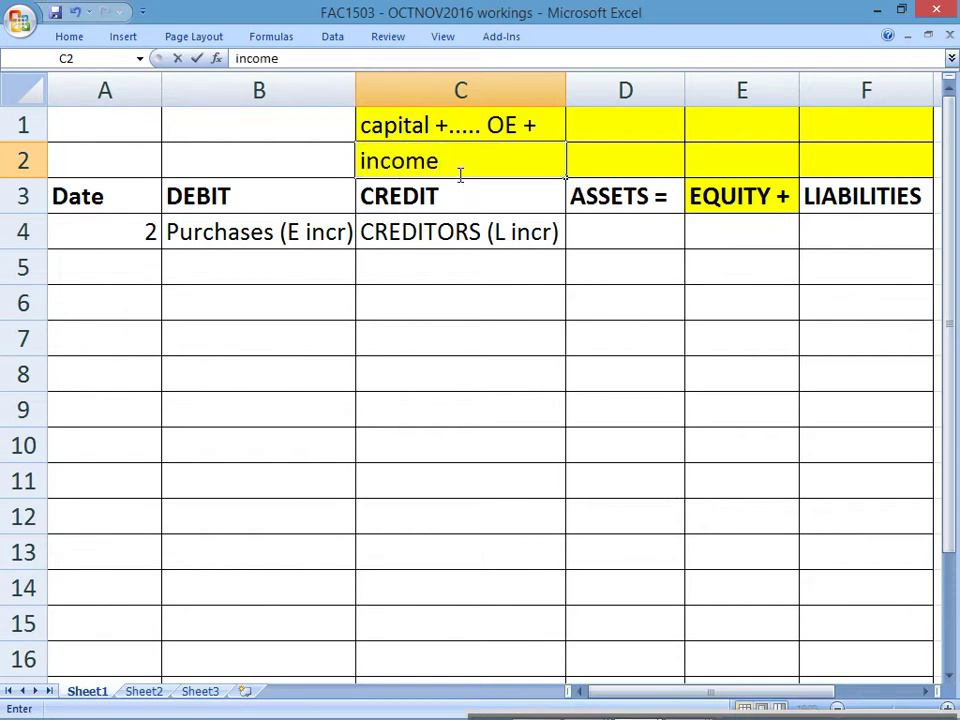
{"action": "type", "text": " + .....OE"}
{"action": "left_click", "coordinate": [460, 175]}
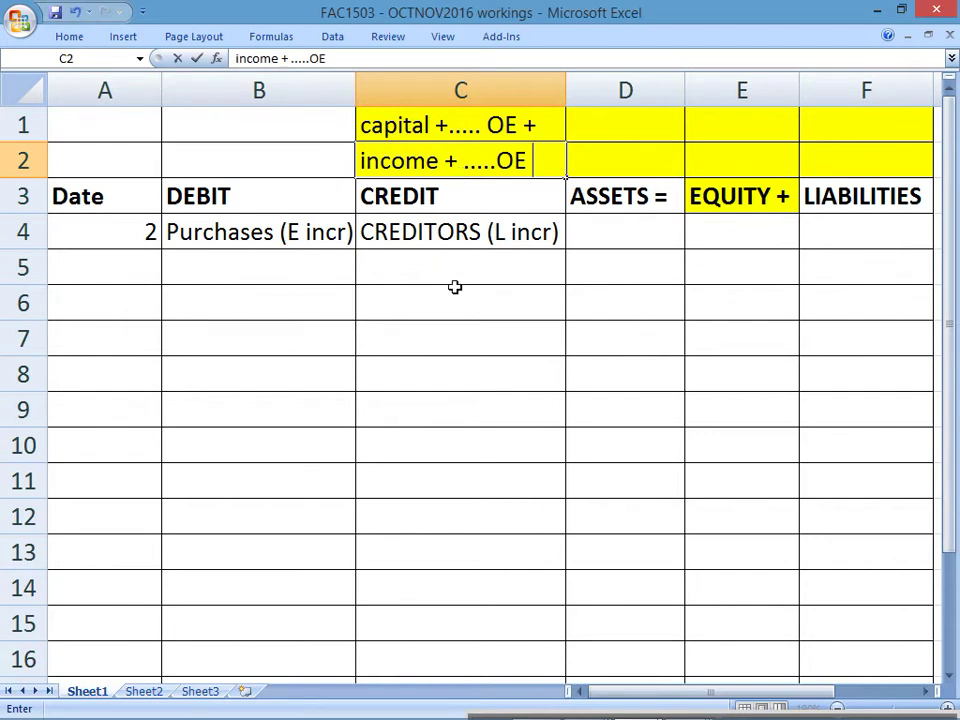
{"action": "key", "text": "End"}
{"action": "type", "text": "+"}
{"action": "key", "text": "Return"}
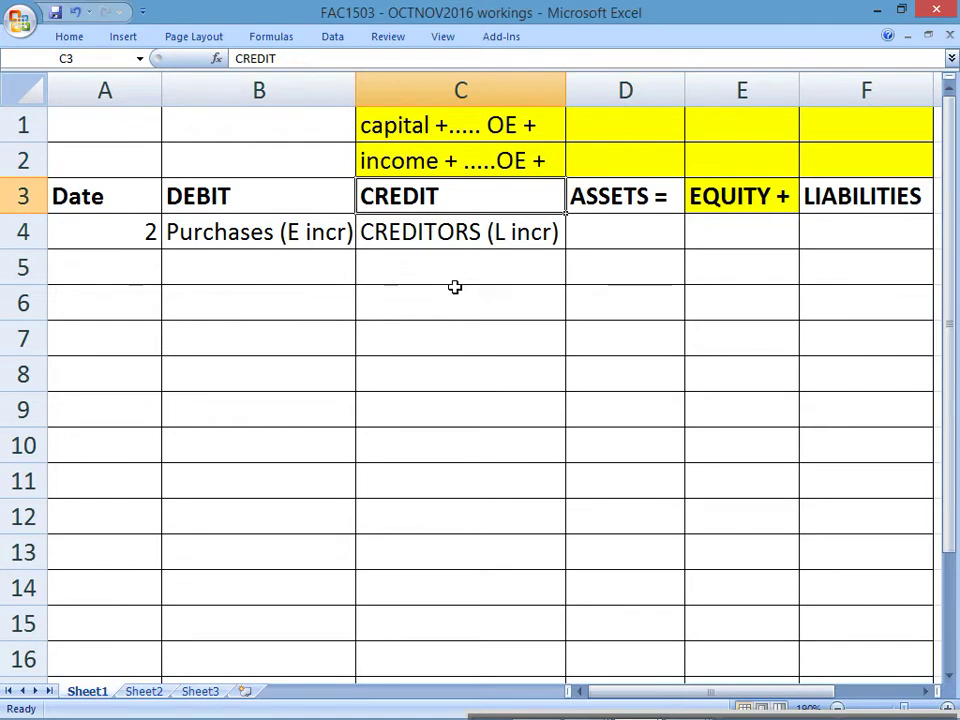
Enter the equity decrease notes "drawings +.....OE -" in E1 and "expenses + ....OE -" in E2
{"action": "left_click", "coordinate": [709, 124]}
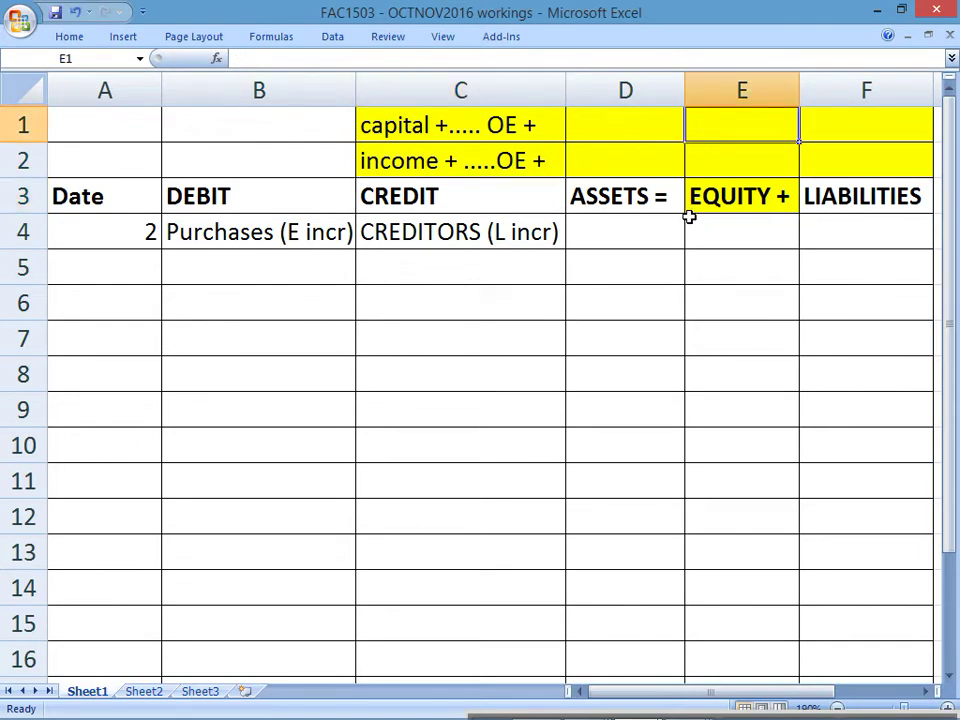
{"action": "type", "text": "drawings +"}
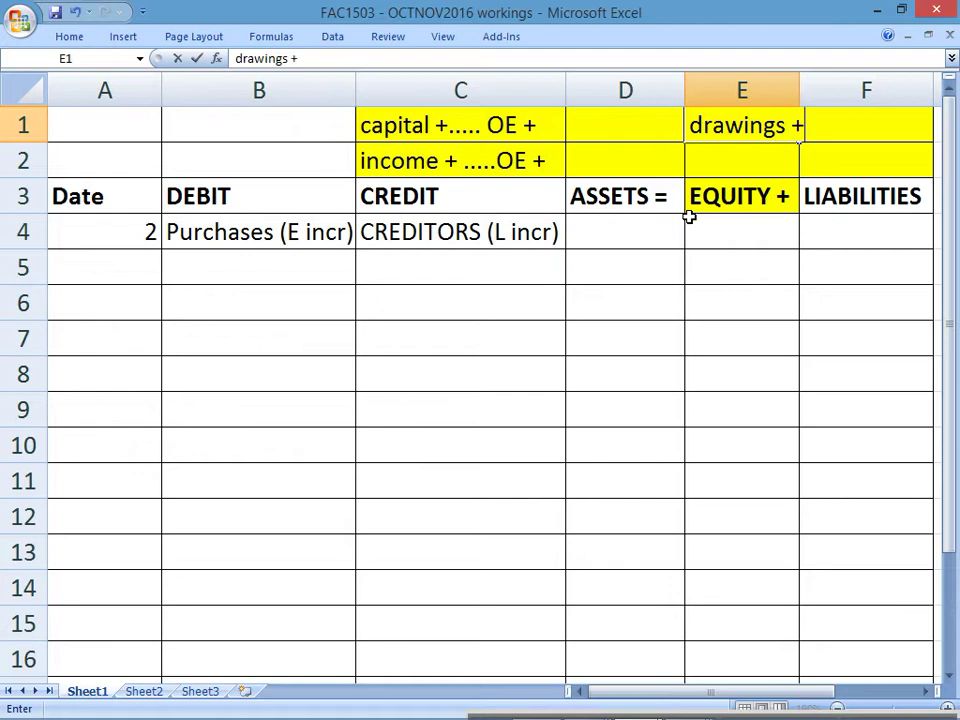
{"action": "type", "text": ".....OE"}
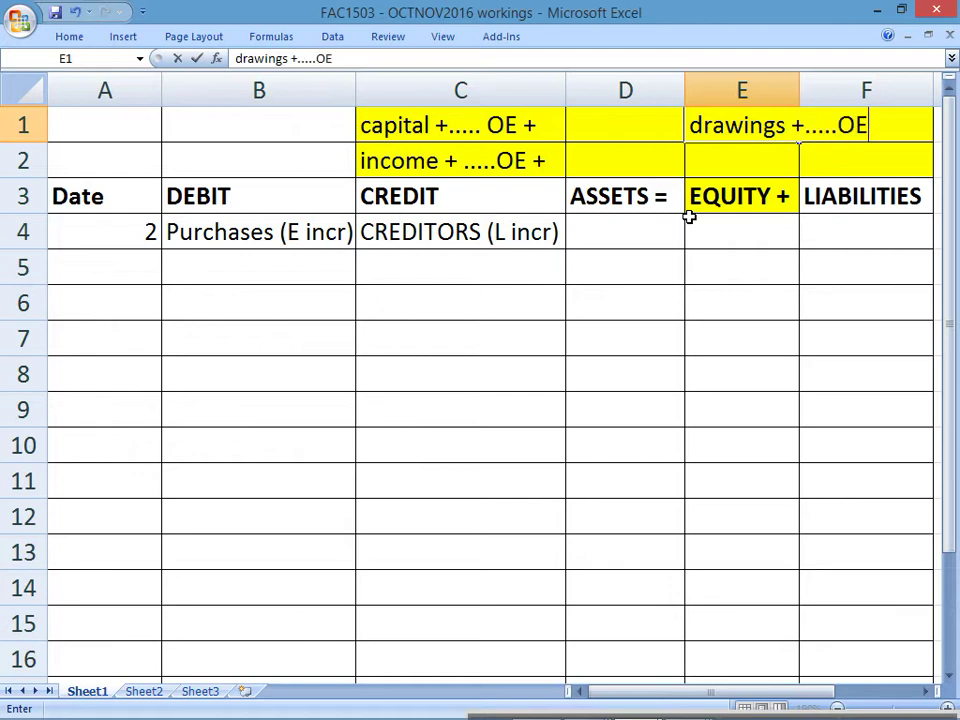
{"action": "type", "text": "  -"}
{"action": "key", "text": "Return"}
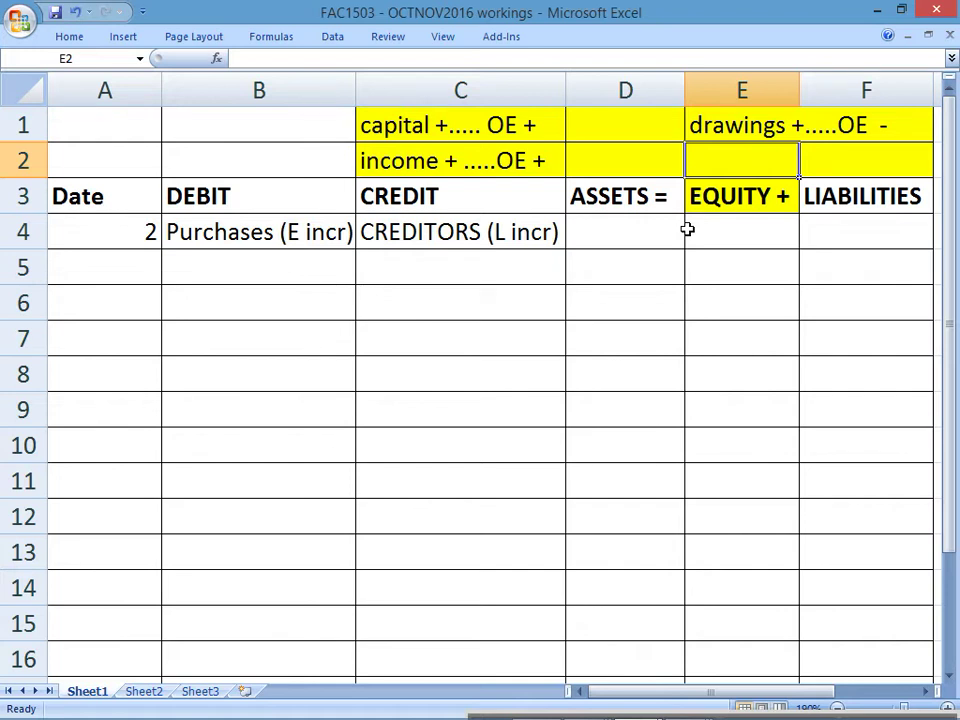
{"action": "type", "text": "expenses + ...."}
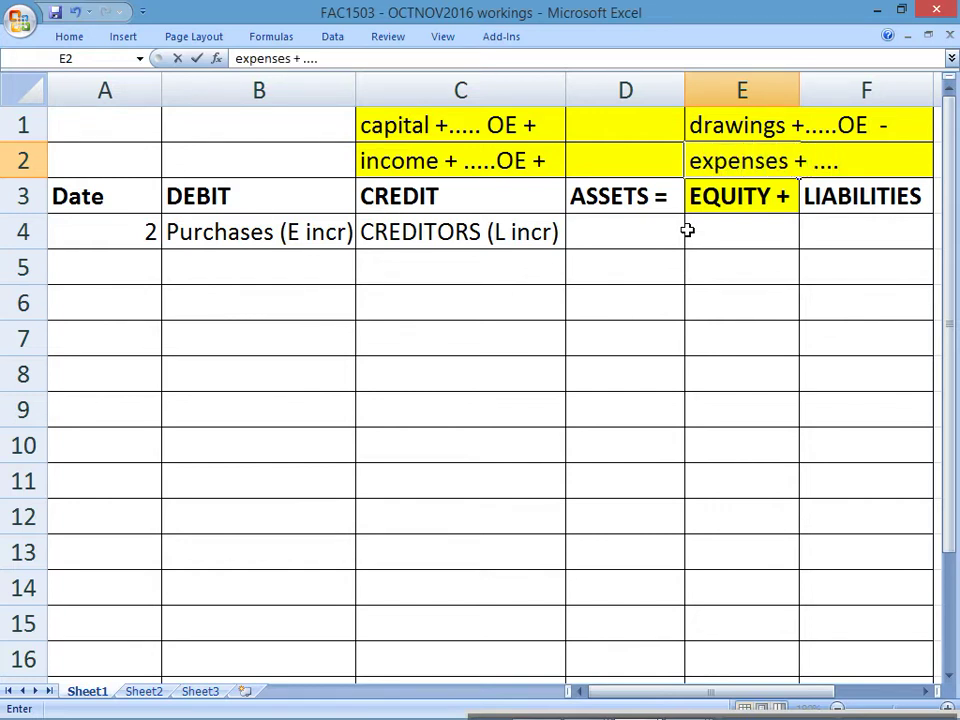
{"action": "type", "text": "OE -"}
{"action": "key", "text": "Return"}
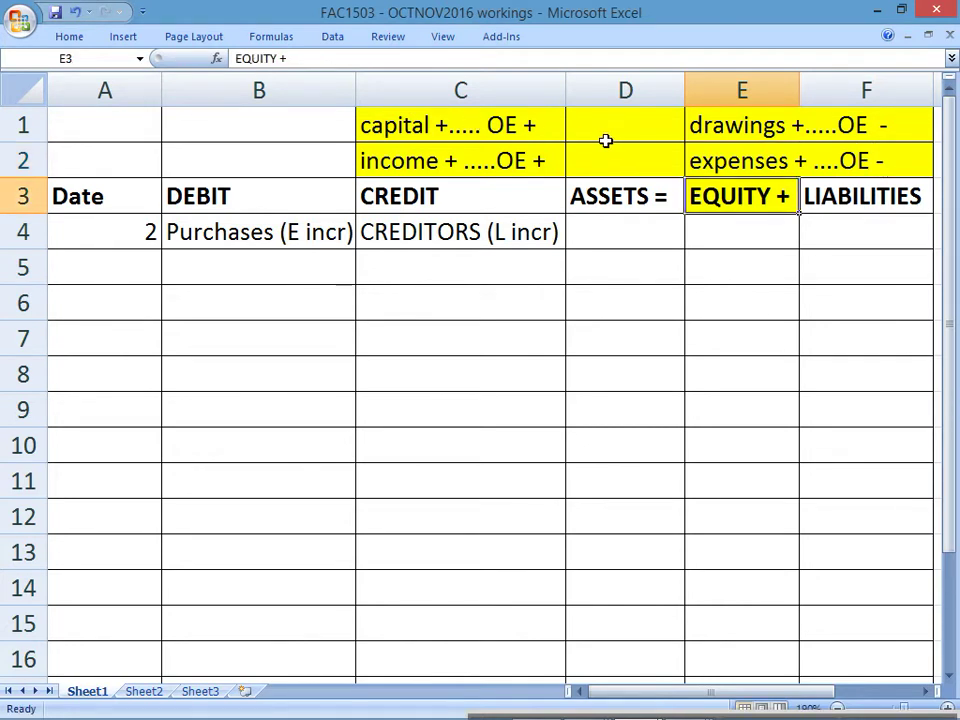
Fill the equity decrease notes for drawings and expenses (E1:F2) with light red
{"action": "left_click_drag", "start_coordinate": [718, 122], "coordinate": [843, 168]}
{"action": "left_click", "coordinate": [66, 37]}
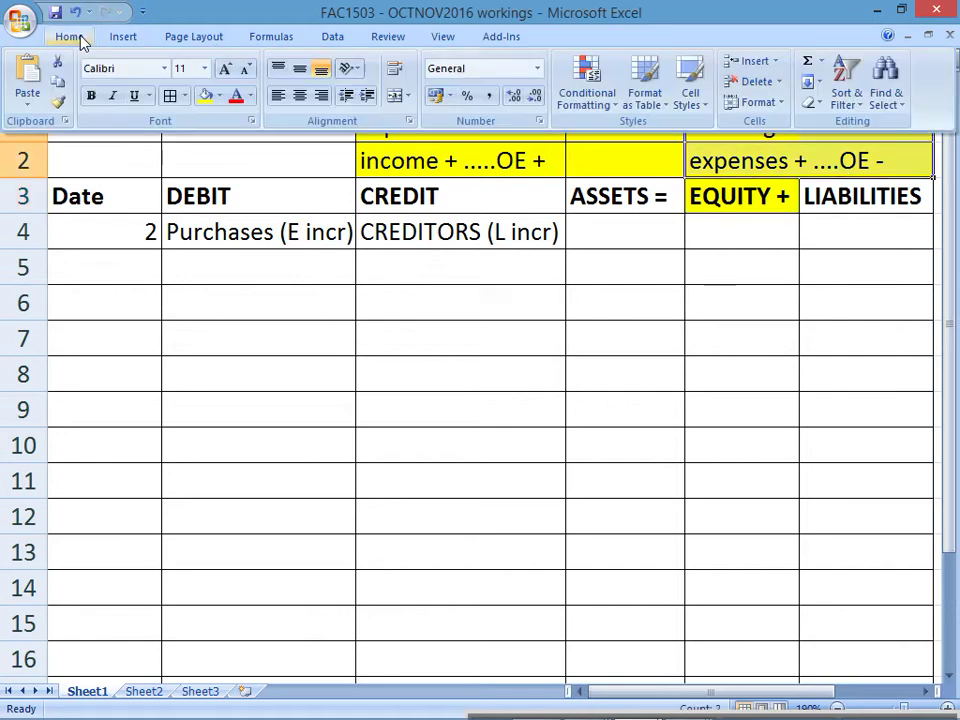
{"action": "left_click", "coordinate": [220, 96]}
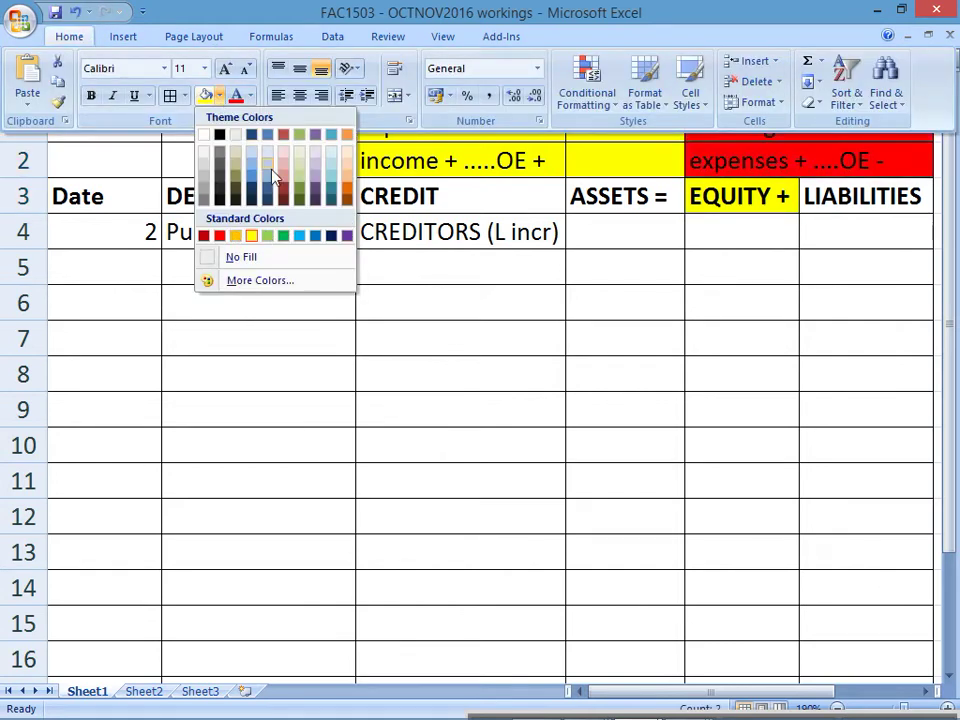
{"action": "left_click", "coordinate": [283, 170]}
Fill the equity increase notes for capital and income (C1:C2) with green
{"action": "left_click", "coordinate": [452, 156]}
{"action": "left_click_drag", "start_coordinate": [452, 124], "coordinate": [600, 152]}
{"action": "left_click", "coordinate": [70, 38]}
{"action": "left_click_drag", "start_coordinate": [455, 130], "coordinate": [440, 152]}
{"action": "left_click", "coordinate": [70, 37]}
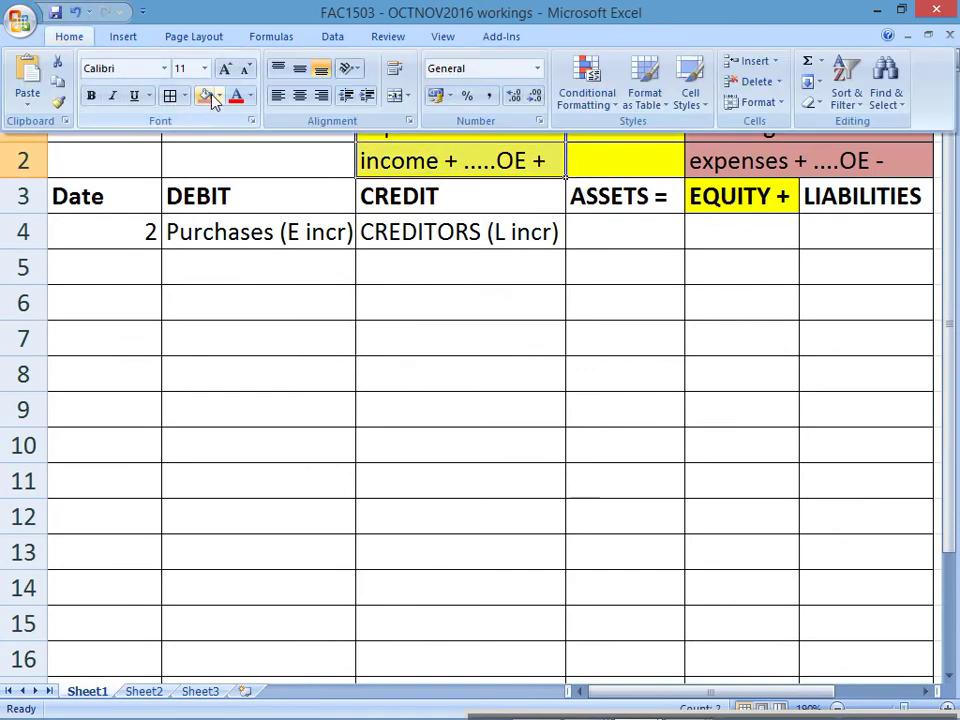
{"action": "left_click", "coordinate": [219, 96]}
{"action": "left_click", "coordinate": [282, 236]}
{"action": "left_click", "coordinate": [486, 269]}
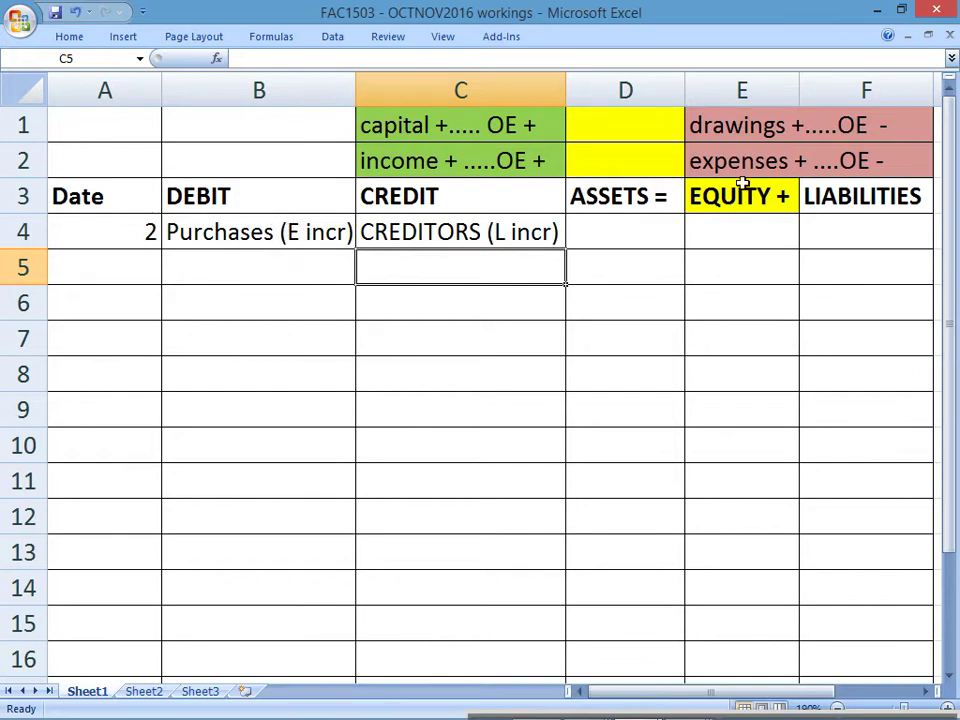
Enter the day 2 equation effects: "- 3150" under EQUITY in E4 and "+3150" under LIABILITIES in F4
{"action": "left_click", "coordinate": [893, 158]}
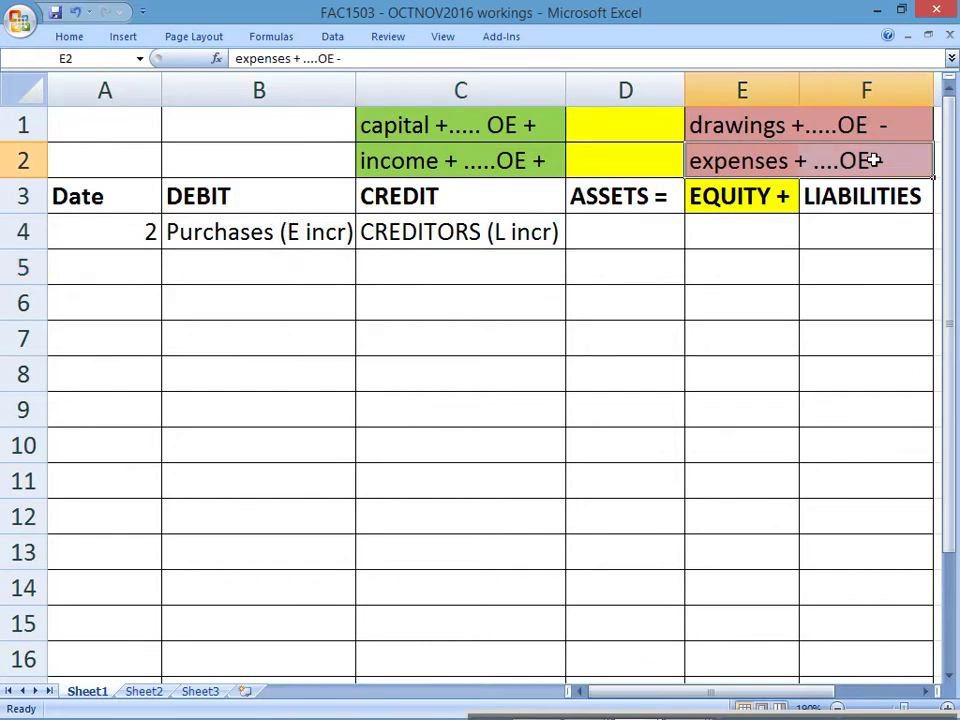
{"action": "left_click", "coordinate": [749, 230]}
{"action": "type", "text": "'-"}
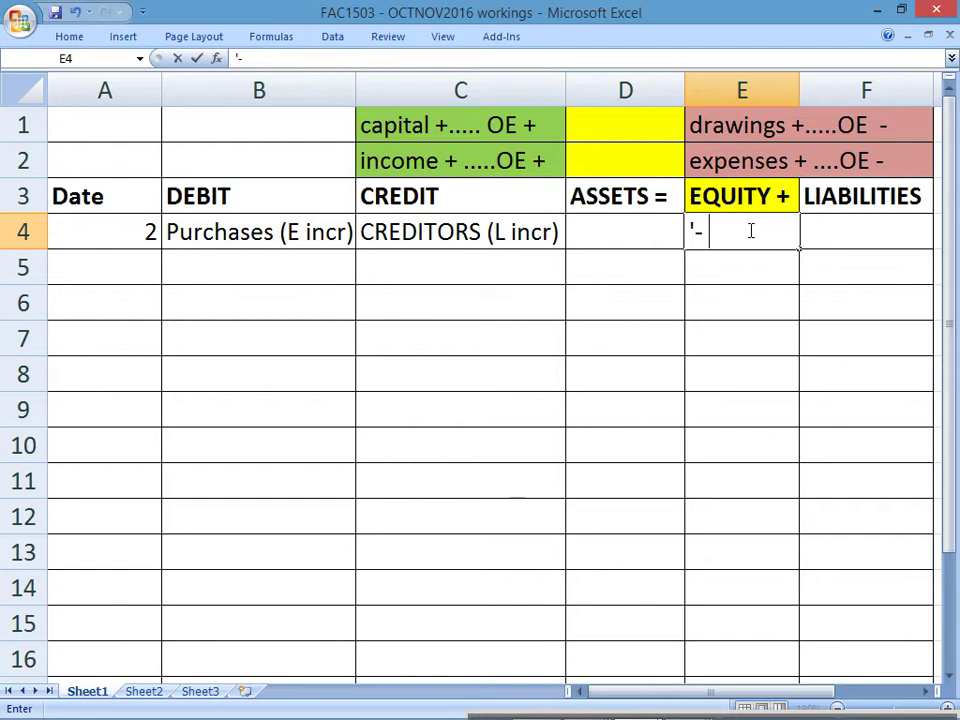
{"action": "type", "text": " 3150"}
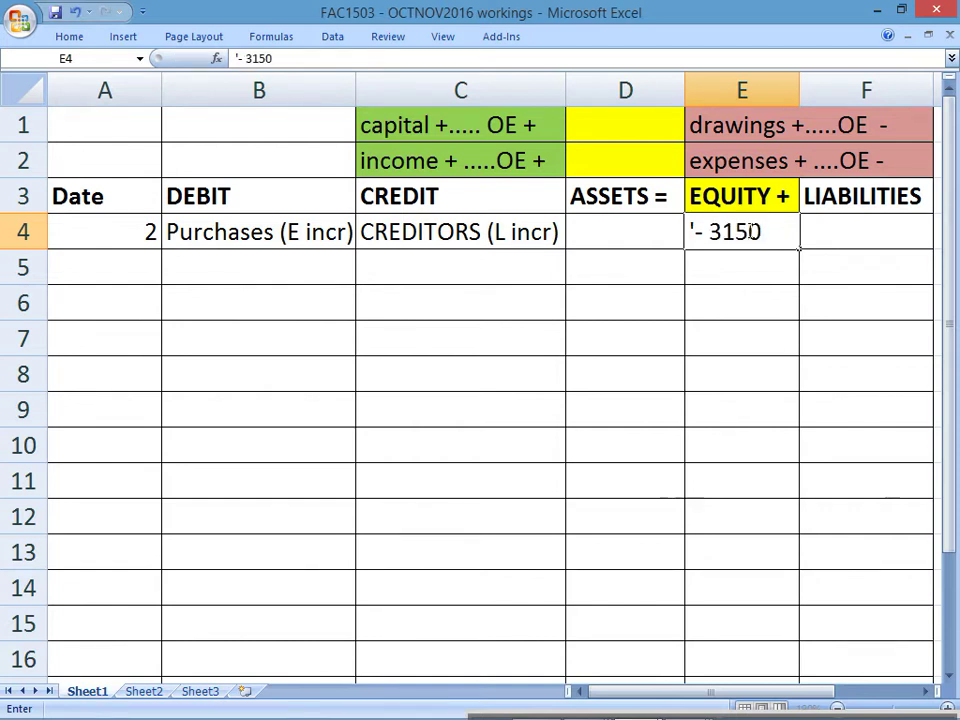
{"action": "key", "text": "Return"}
{"action": "left_click", "coordinate": [456, 238]}
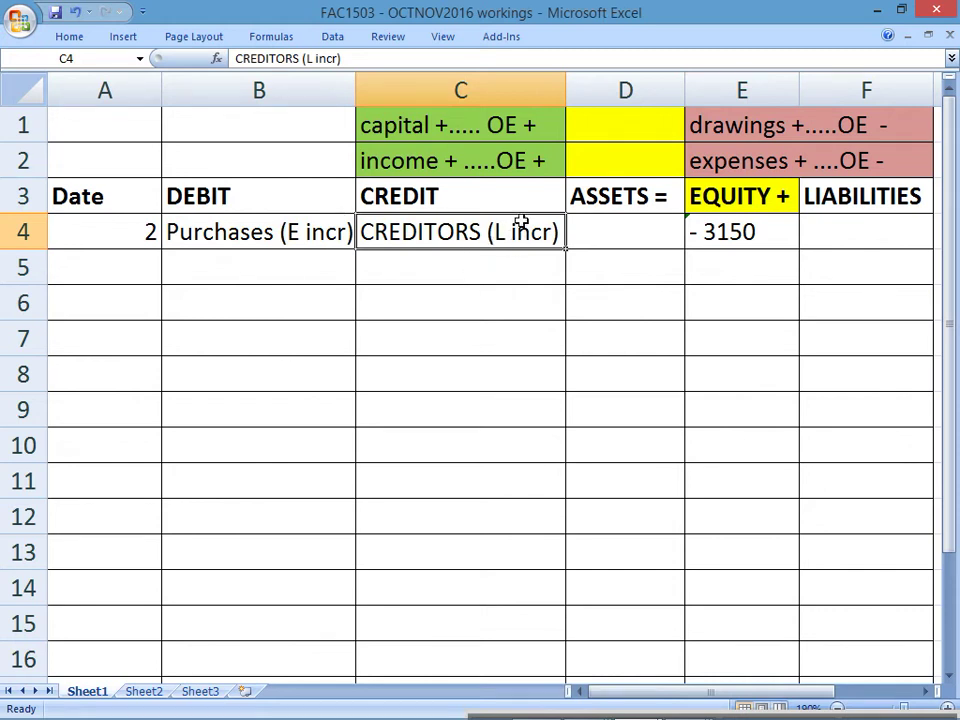
{"action": "left_click", "coordinate": [852, 236]}
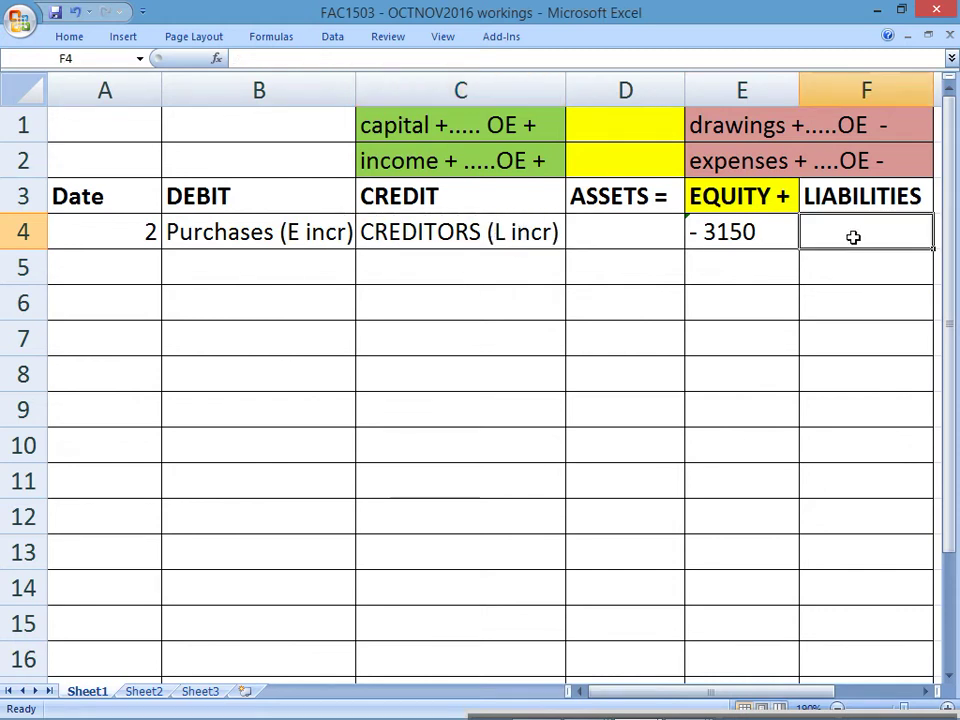
{"action": "type", "text": "'+3150"}
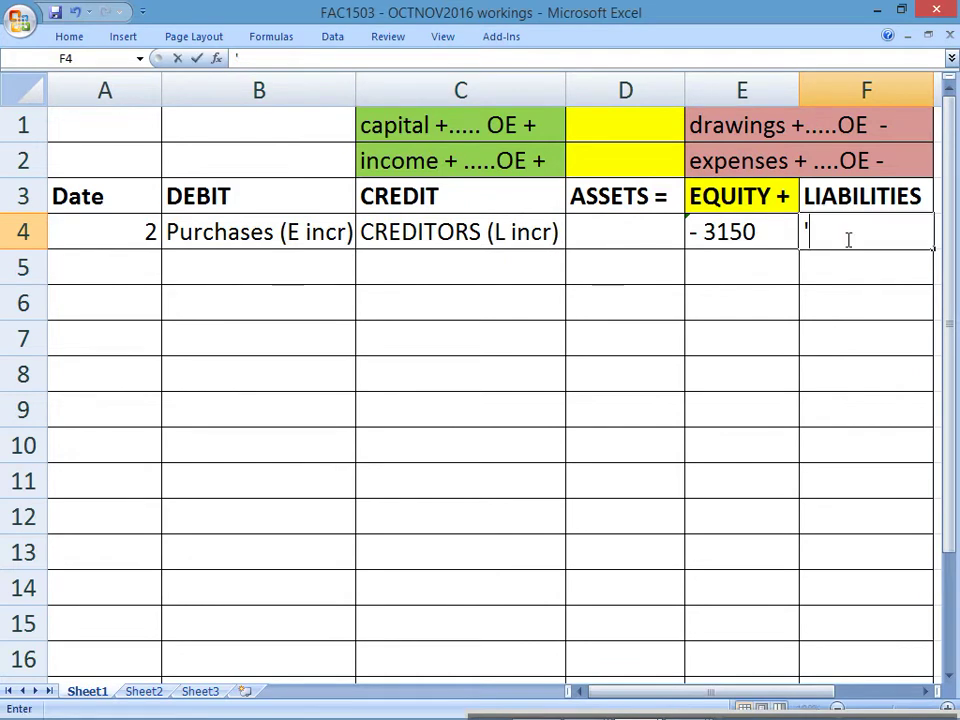
{"action": "key", "text": "Return"}
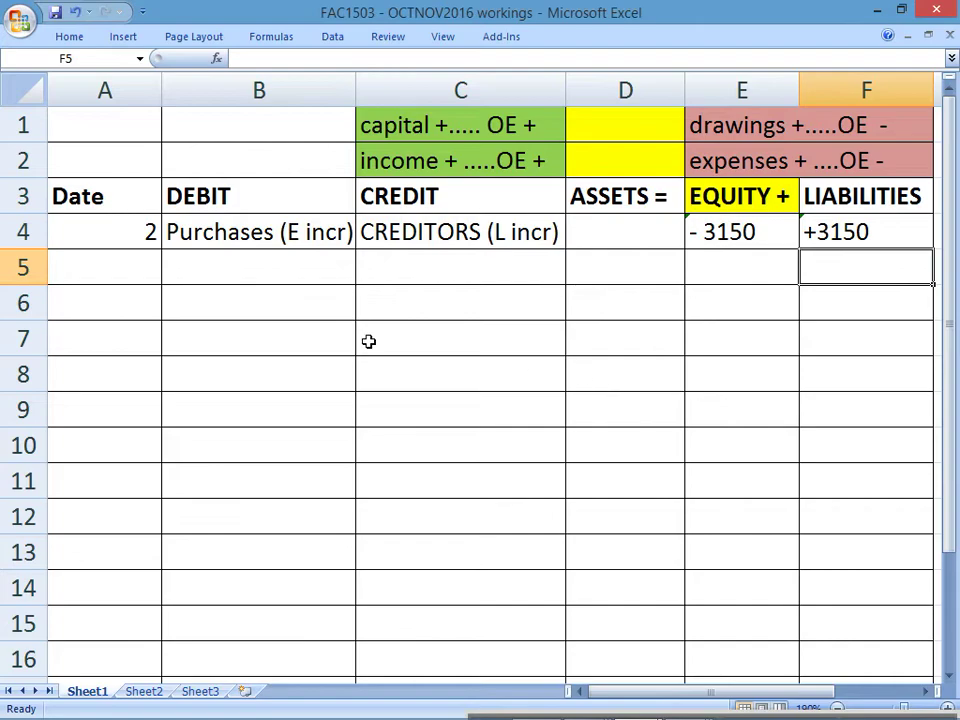
Switch to the exam PDF, circle day 4 and "sold to him on credit", underline "on credit", and write "Debtors" above it
{"action": "left_click", "coordinate": [133, 300]}
{"action": "key", "text": "alt+Tab"}
{"action": "left_click_drag", "start_coordinate": [130, 412], "coordinate": [124, 422]}
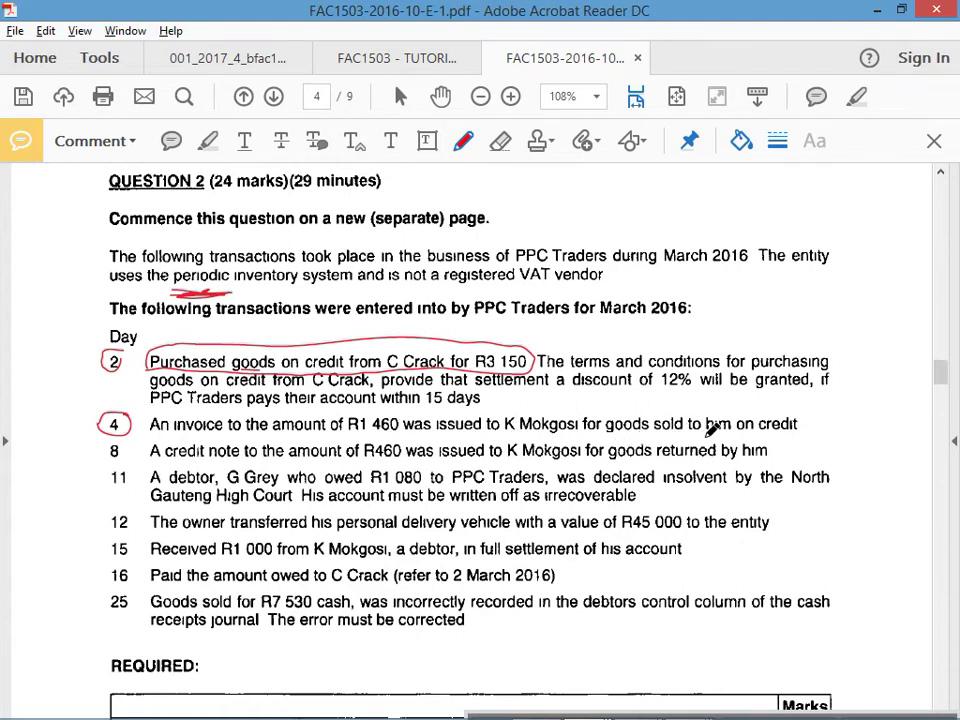
{"action": "left_click_drag", "start_coordinate": [744, 432], "coordinate": [799, 431]}
{"action": "mouse_move", "coordinate": [738, 418]}
{"action": "left_mouse_down"}
{"action": "mouse_move", "coordinate": [682, 420]}
{"action": "mouse_move", "coordinate": [727, 428]}
{"action": "mouse_move", "coordinate": [805, 418]}
{"action": "left_mouse_up"}
{"action": "mouse_move", "coordinate": [695, 401]}
{"action": "left_mouse_down"}
{"action": "mouse_move", "coordinate": [700, 410]}
{"action": "mouse_move", "coordinate": [754, 398]}
{"action": "mouse_move", "coordinate": [800, 404]}
{"action": "left_mouse_up"}
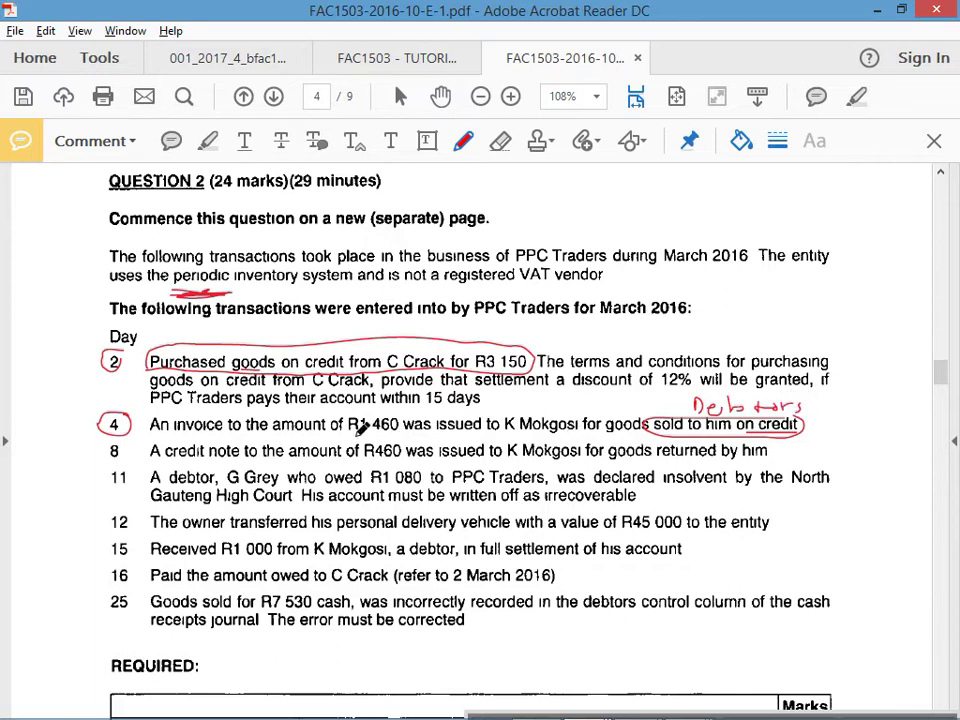
Circle the day 4 amount R1 460 and write a circled "(A ↑)" beside the "Debtors" note
{"action": "left_click_drag", "start_coordinate": [355, 427], "coordinate": [347, 417]}
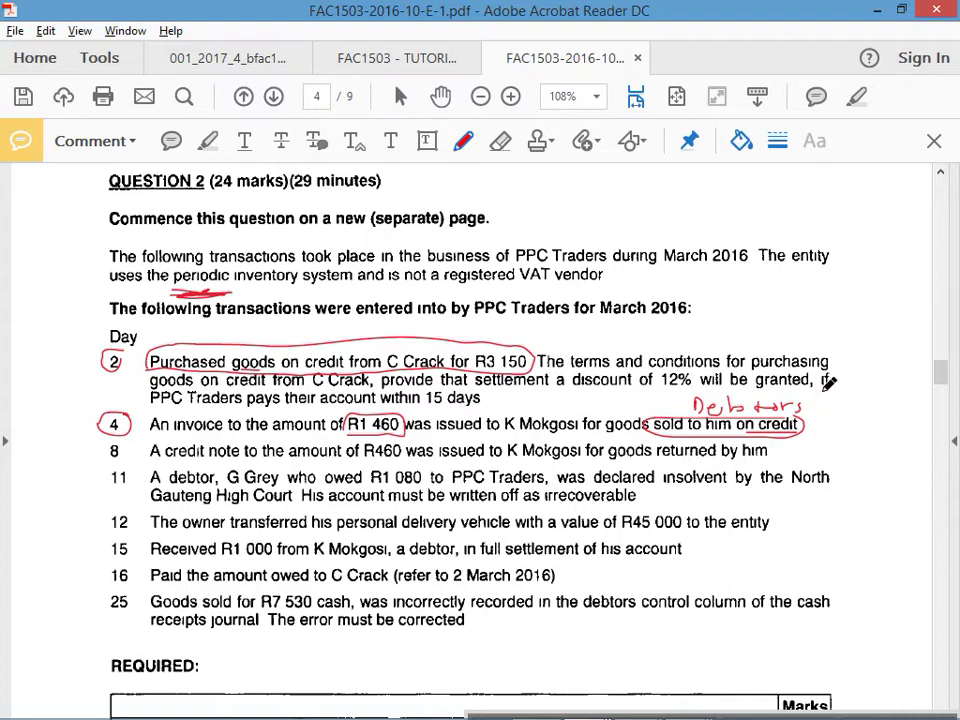
{"action": "mouse_move", "coordinate": [822, 394]}
{"action": "left_mouse_down"}
{"action": "mouse_move", "coordinate": [819, 413]}
{"action": "mouse_move", "coordinate": [838, 391]}
{"action": "mouse_move", "coordinate": [849, 412]}
{"action": "mouse_move", "coordinate": [846, 403]}
{"action": "left_mouse_up"}
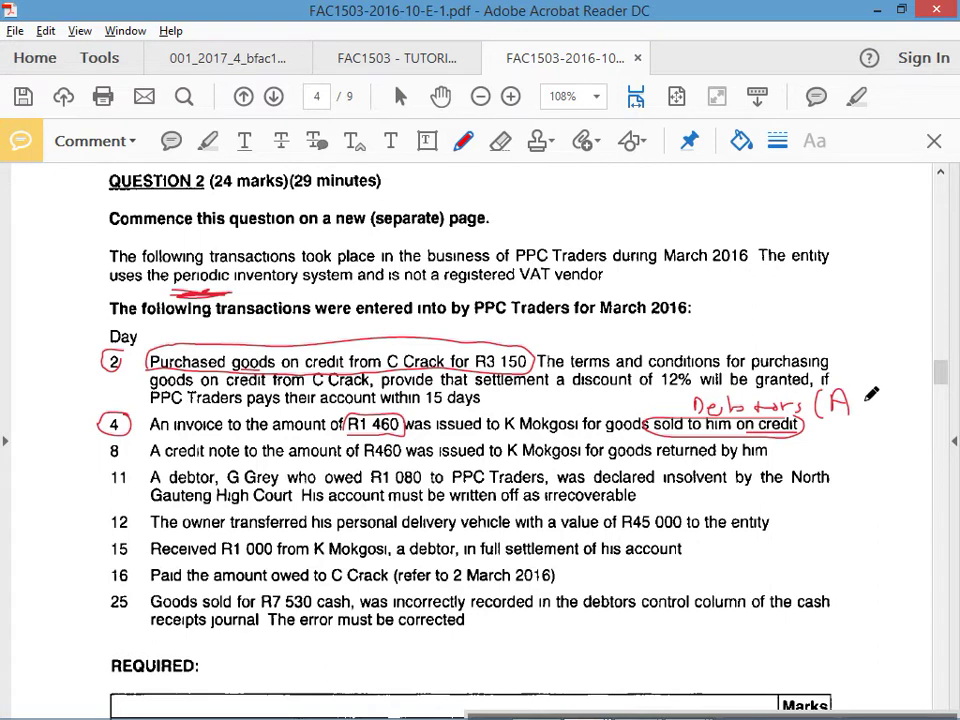
{"action": "mouse_move", "coordinate": [871, 410]}
{"action": "left_mouse_down"}
{"action": "mouse_move", "coordinate": [871, 386]}
{"action": "mouse_move", "coordinate": [880, 424]}
{"action": "left_mouse_up"}
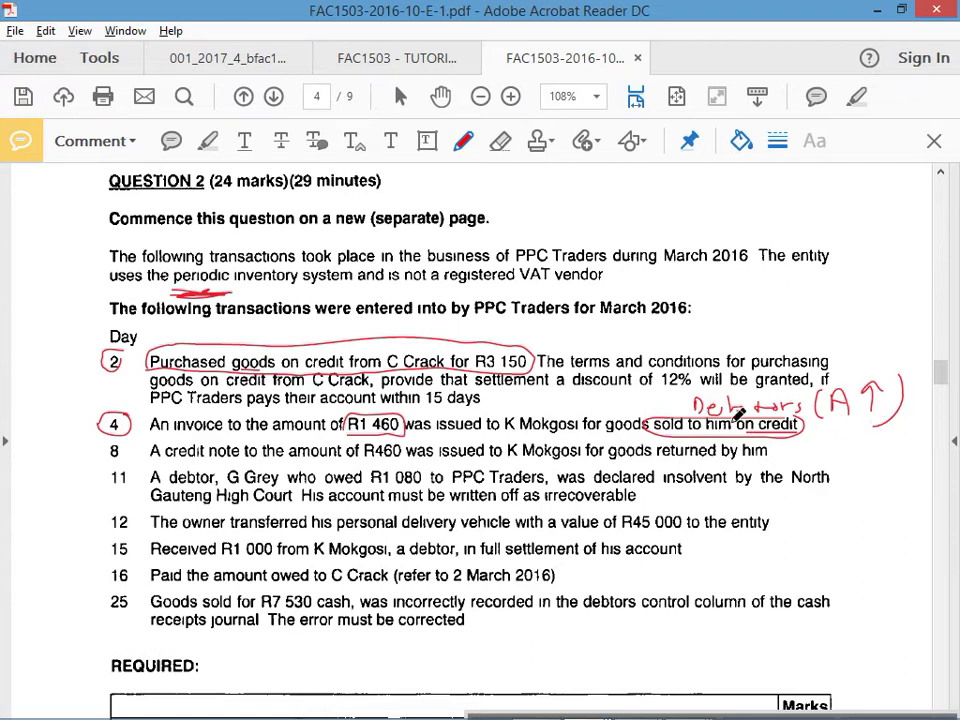
{"action": "mouse_move", "coordinate": [880, 378]}
{"action": "left_mouse_down"}
{"action": "mouse_move", "coordinate": [820, 405]}
{"action": "mouse_move", "coordinate": [880, 426]}
{"action": "mouse_move", "coordinate": [903, 376]}
{"action": "left_mouse_up"}
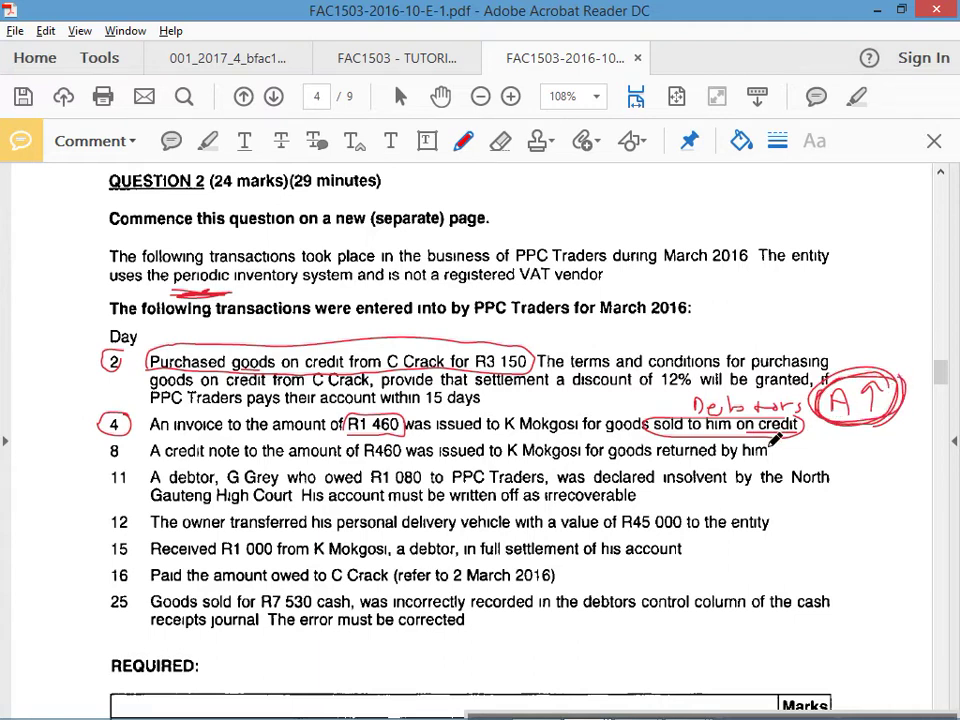
Switch back to the Excel workings and enter the debit account "Debtors (A incr)" in B6 and date 4 in A6
{"action": "key", "text": "alt+Tab"}
{"action": "left_click", "coordinate": [249, 302]}
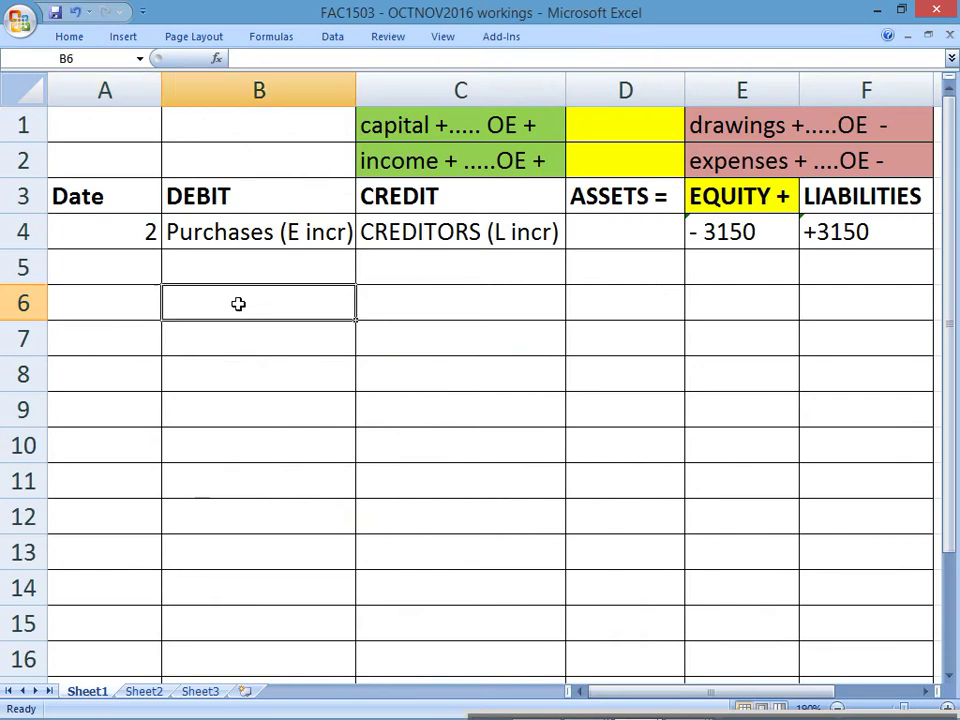
{"action": "type", "text": "Debto"}
{"action": "key", "text": "BackSpace"}
{"action": "type", "text": "ors (A incr)"}
{"action": "key", "text": "Return"}
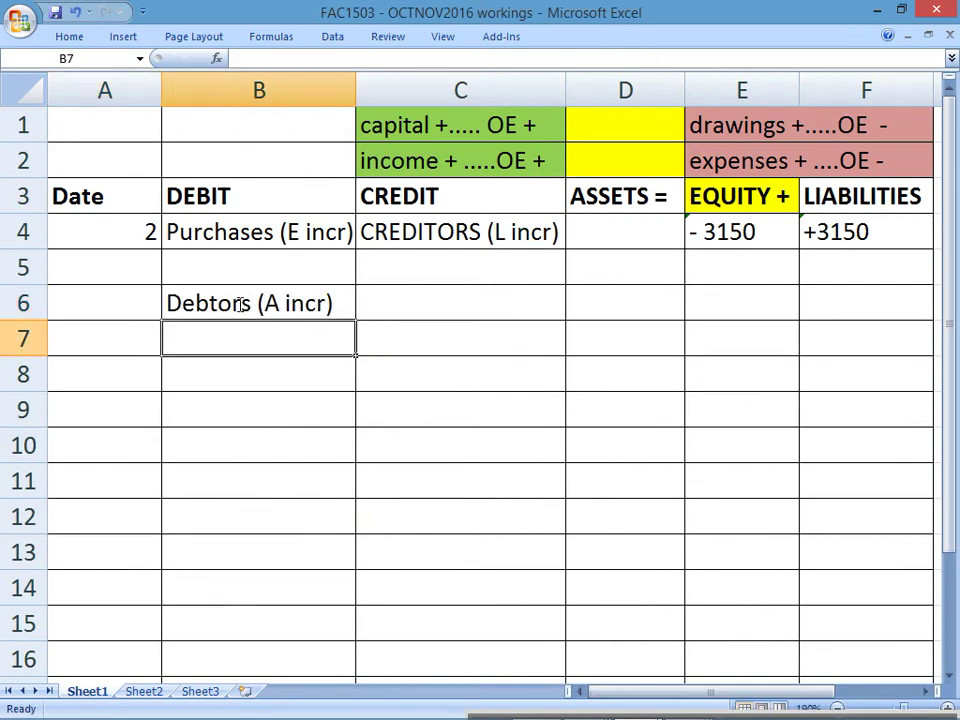
{"action": "left_click", "coordinate": [126, 300]}
{"action": "key", "text": "alt+Tab"}
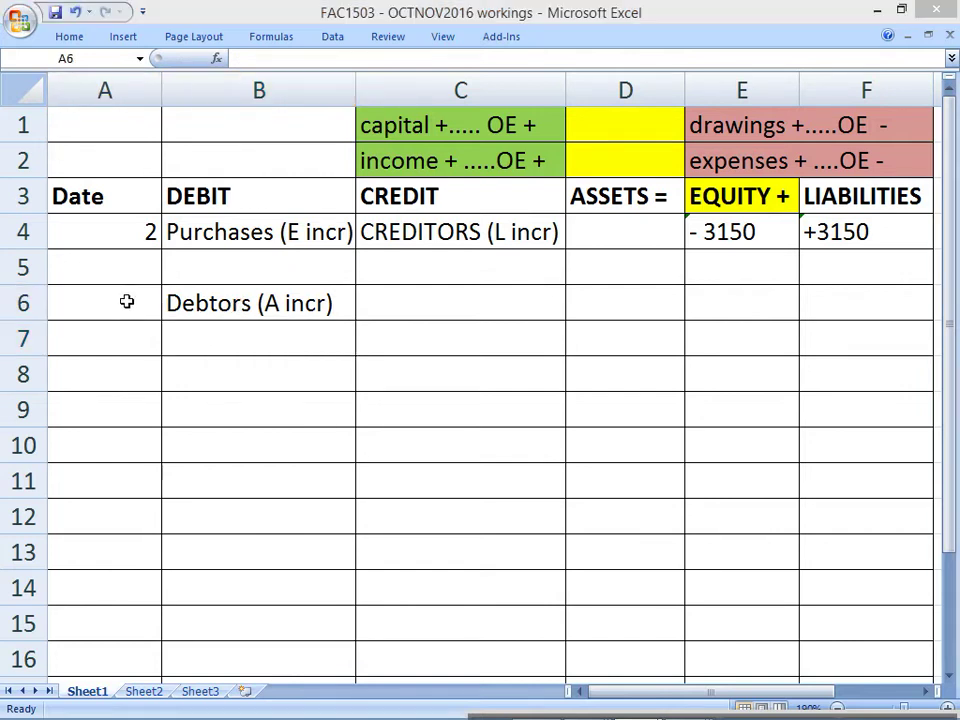
{"action": "key", "text": "alt+Tab"}
{"action": "type", "text": "4"}
{"action": "key", "text": "Return"}
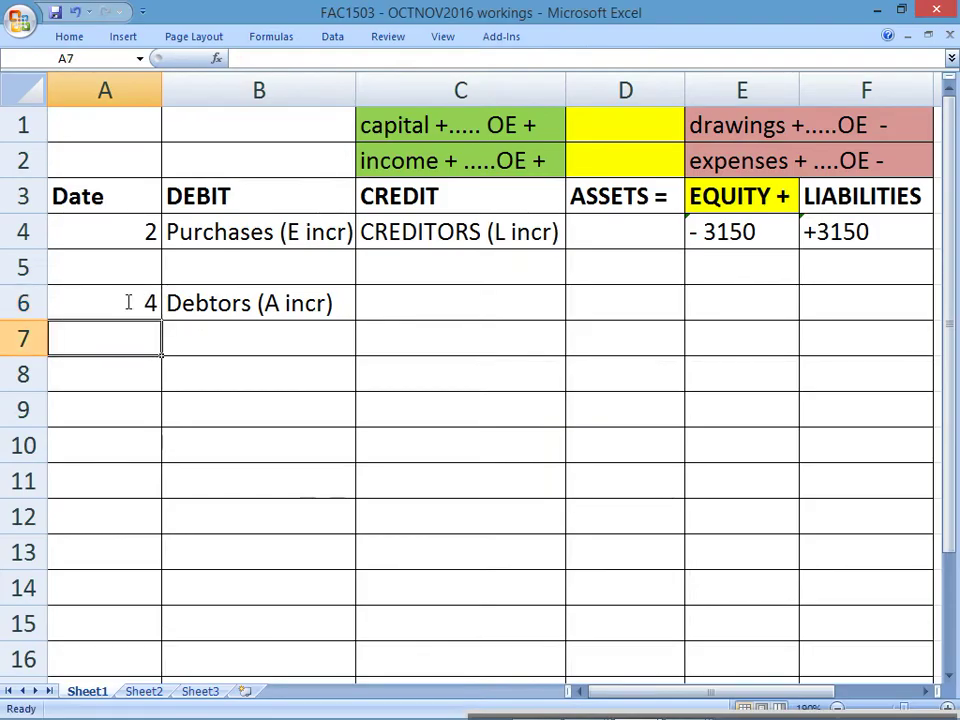
Enter the day 4 credit account "Sales (I incr)" in C6
{"action": "key", "text": "Up"}
{"action": "key", "text": "Right"}
{"action": "key", "text": "Right"}
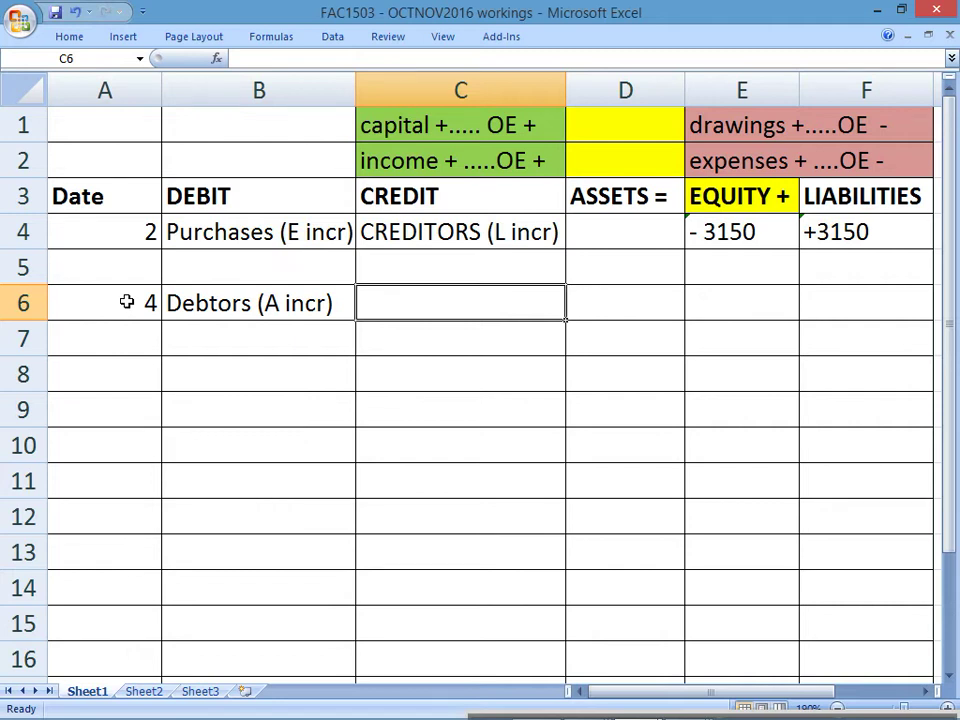
{"action": "type", "text": "Sales ("}
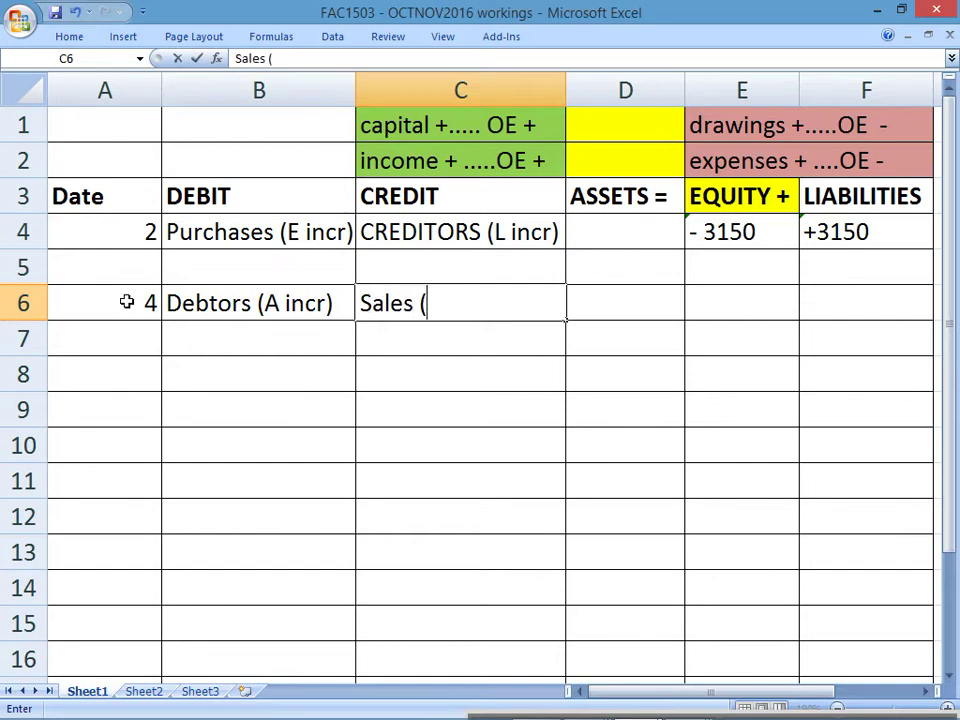
{"action": "type", "text": "I incr)"}
{"action": "key", "text": "Return"}
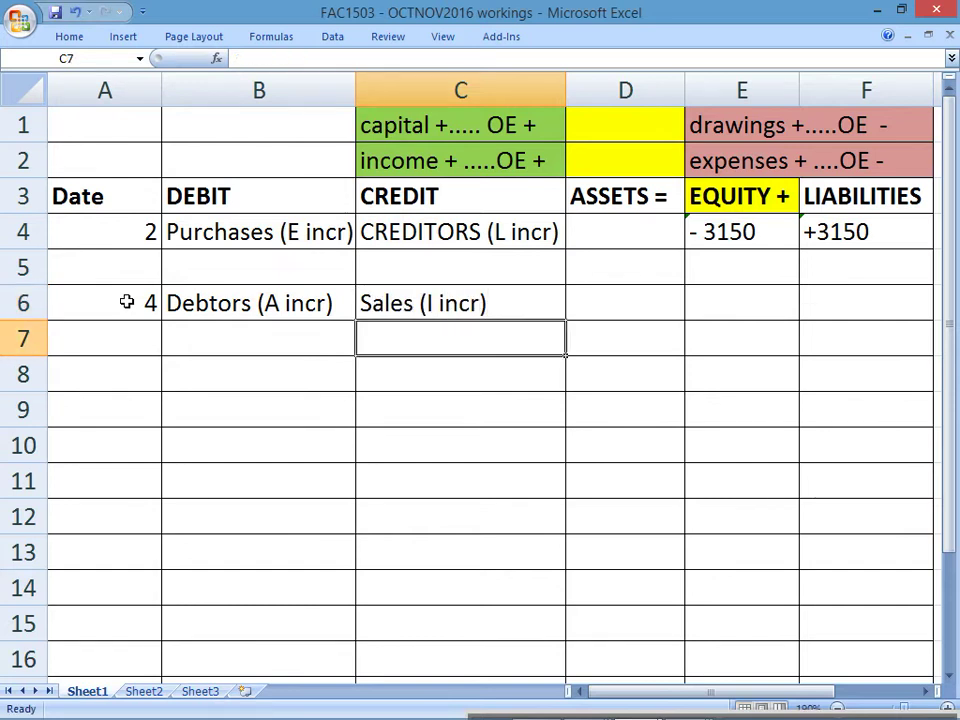
{"action": "left_click", "coordinate": [268, 303]}
{"action": "left_click_drag", "start_coordinate": [268, 303], "coordinate": [420, 305]}
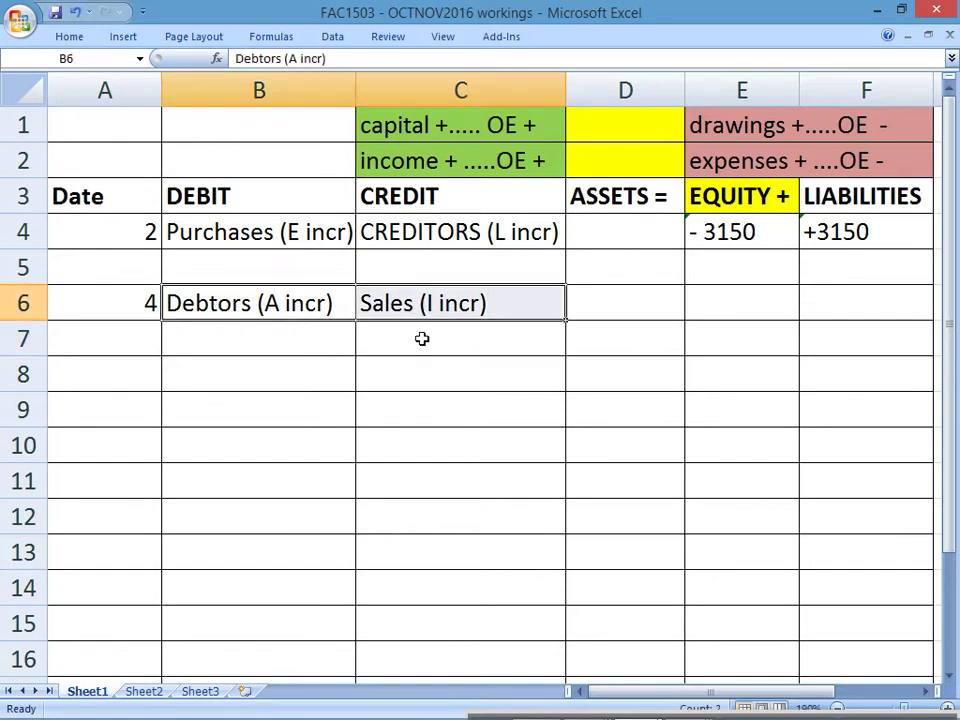
{"action": "left_click", "coordinate": [291, 347]}
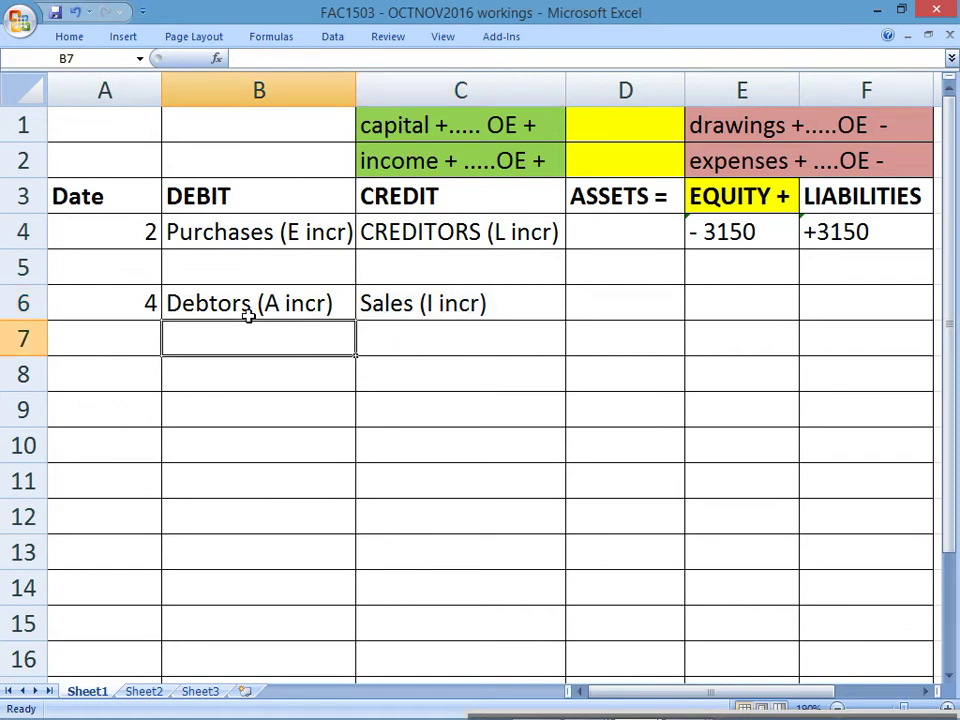
Enter "+ 1460" under ASSETS in D6 for the day 4 transaction
{"action": "left_click", "coordinate": [631, 304]}
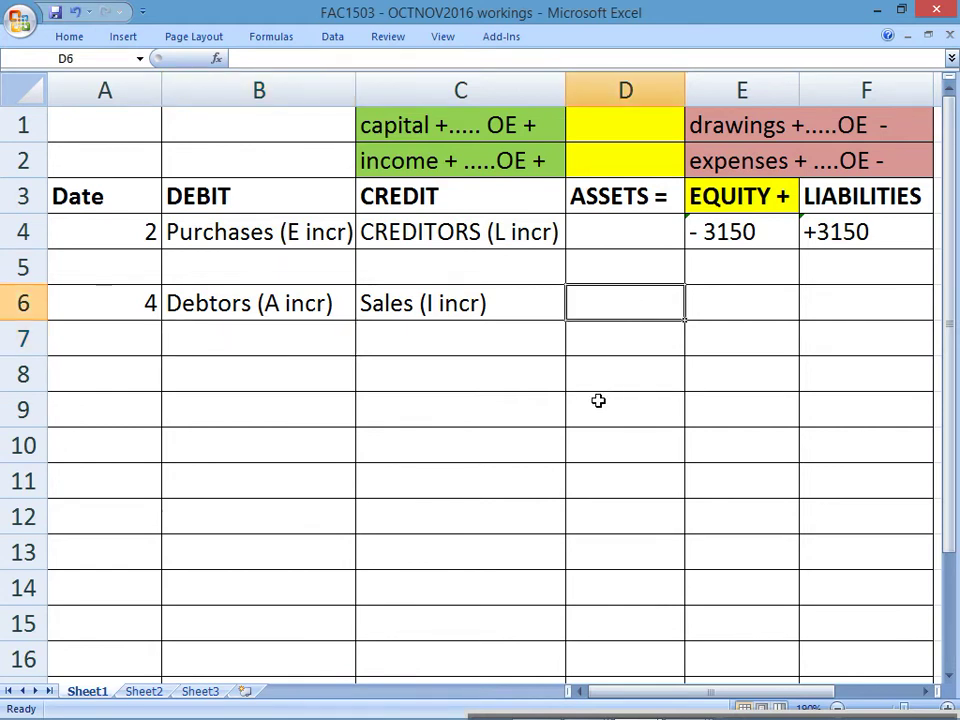
{"action": "type", "text": "'+"}
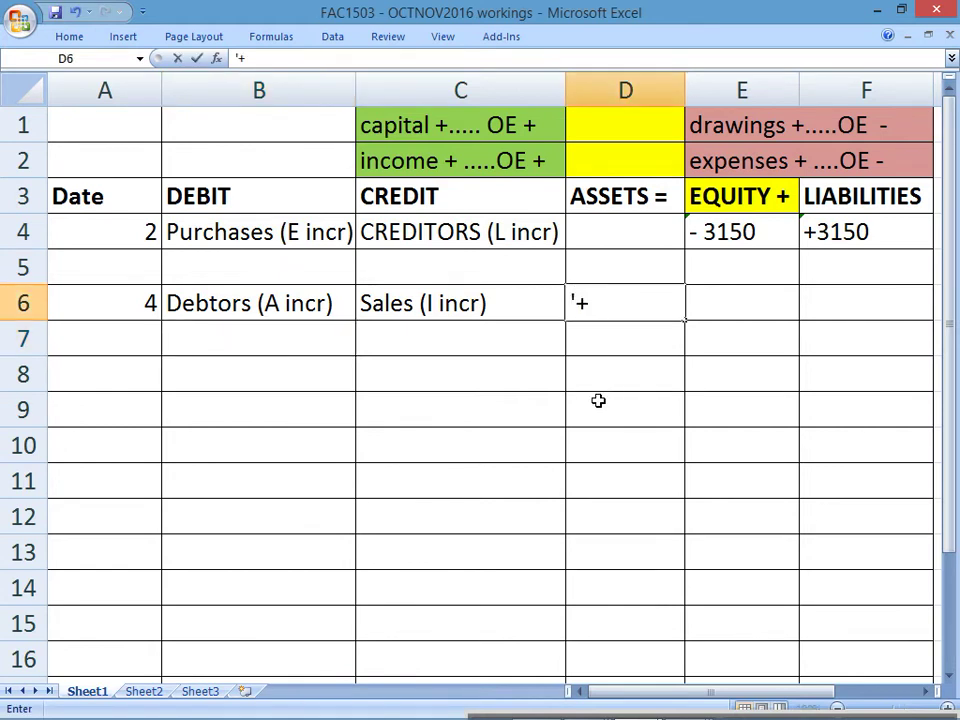
{"action": "type", "text": " 1460"}
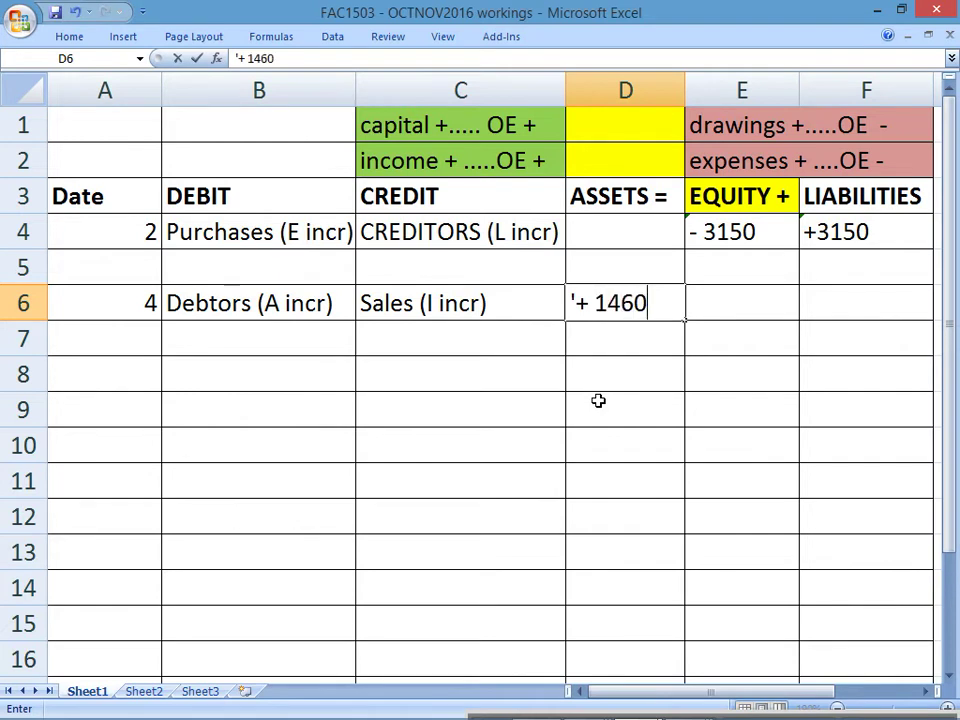
{"action": "key", "text": "Return"}
Copy the day 4 asset effect from D6 into the EQUITY column at E6
{"action": "left_click", "coordinate": [465, 302]}
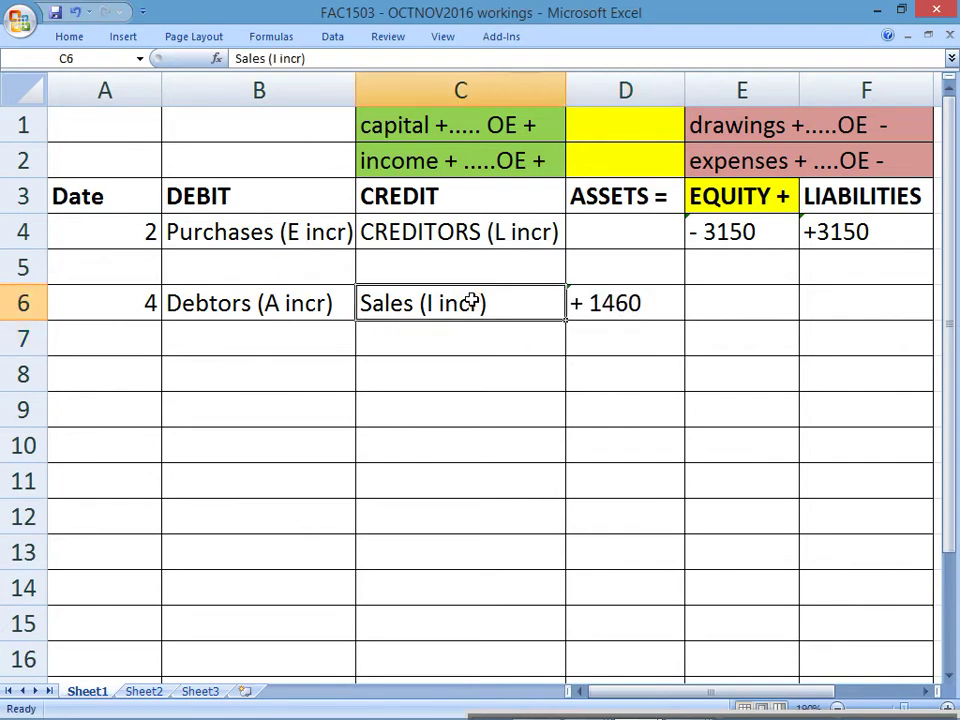
{"action": "left_click", "coordinate": [437, 161]}
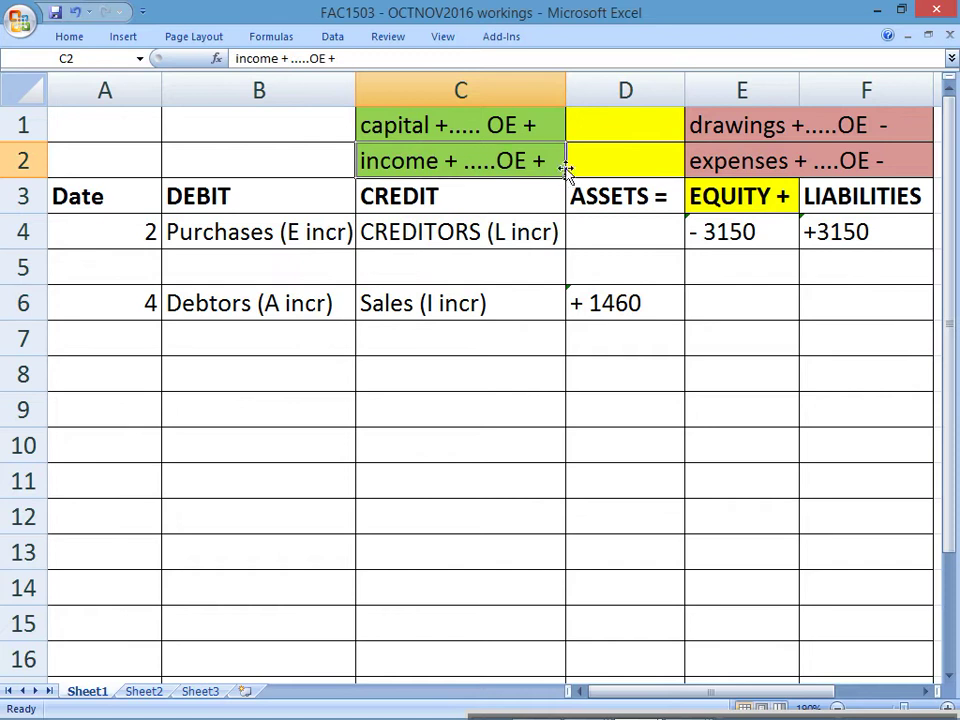
{"action": "left_click", "coordinate": [739, 294]}
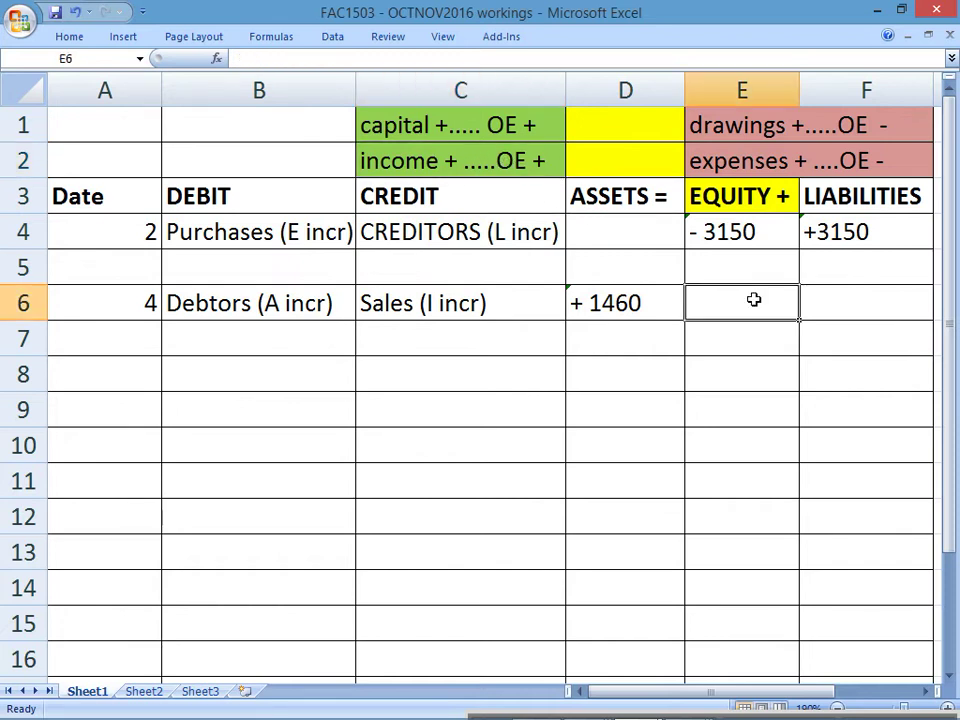
{"action": "left_click", "coordinate": [645, 310]}
{"action": "key", "text": "ctrl+c"}
{"action": "left_click", "coordinate": [731, 306]}
{"action": "key", "text": "ctrl+v"}
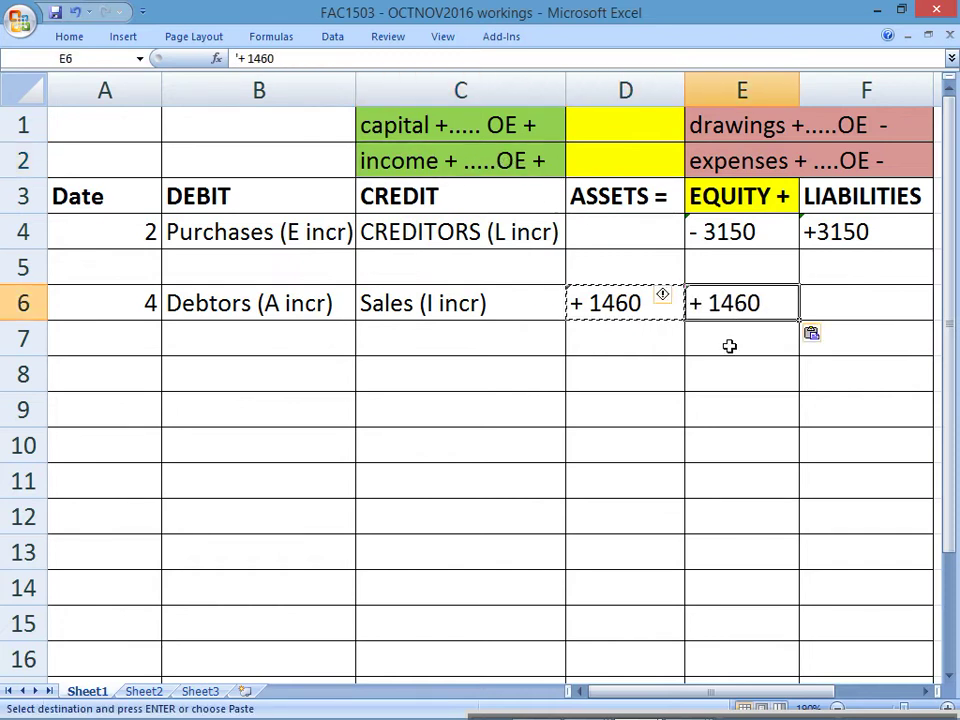
{"action": "left_click", "coordinate": [731, 398]}
{"action": "left_click_drag", "start_coordinate": [620, 196], "coordinate": [620, 372]}
{"action": "left_click_drag", "start_coordinate": [740, 196], "coordinate": [775, 364]}
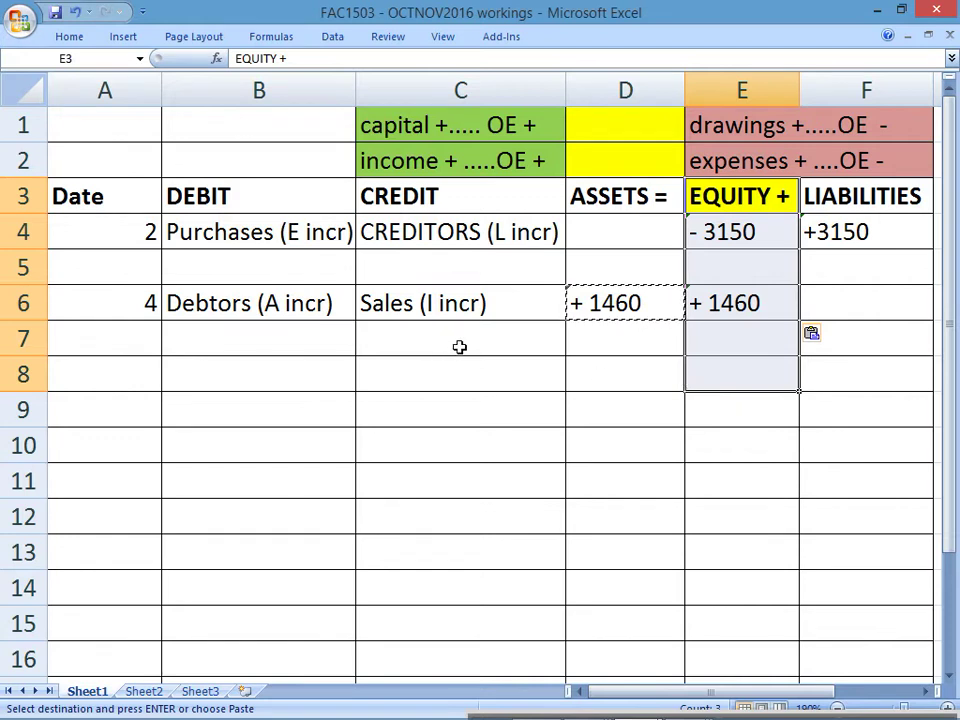
{"action": "left_click_drag", "start_coordinate": [620, 231], "coordinate": [842, 371]}
{"action": "left_click_drag", "start_coordinate": [320, 303], "coordinate": [428, 306]}
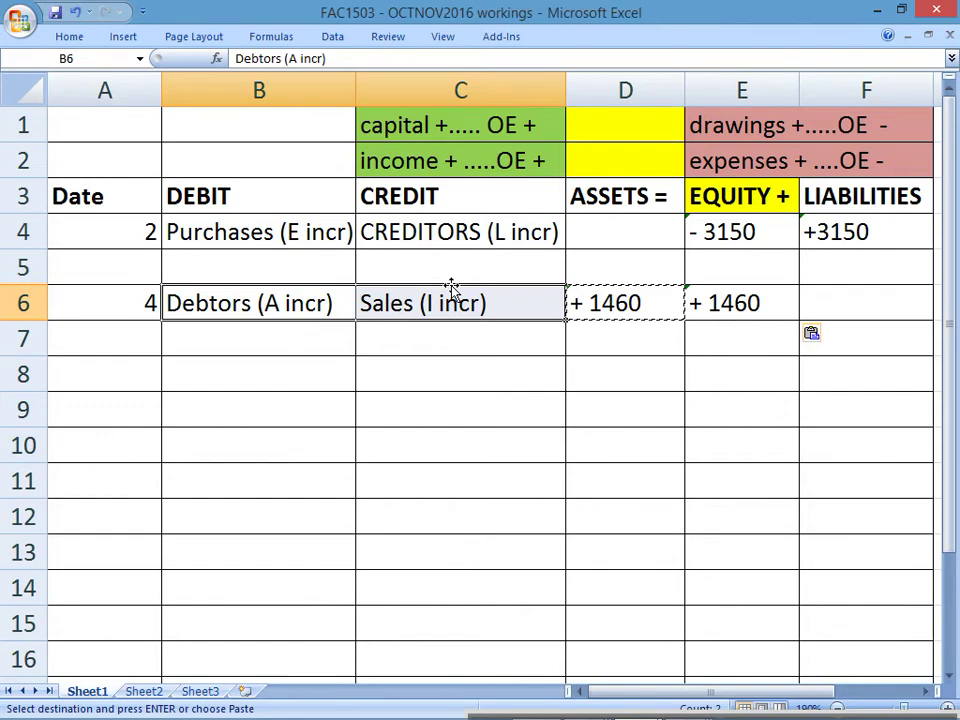
Switch to the exam paper in Acrobat Reader, circle day 8 and underline "goods returned" in that transaction
{"action": "key", "text": "alt+Tab"}
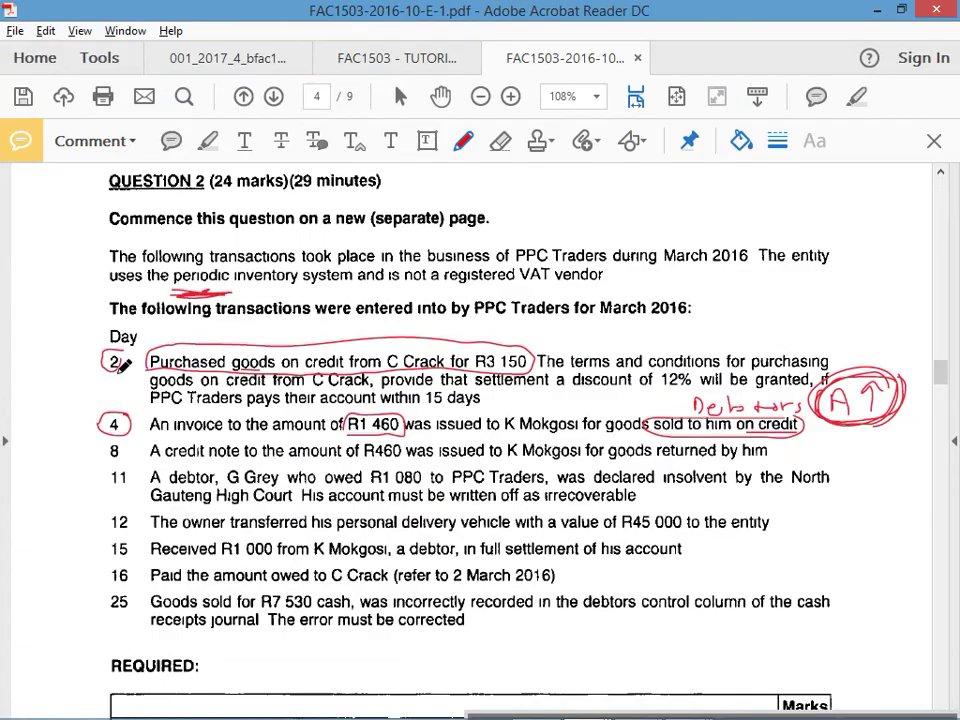
{"action": "mouse_move", "coordinate": [118, 441]}
{"action": "left_mouse_down"}
{"action": "mouse_move", "coordinate": [108, 461]}
{"action": "mouse_move", "coordinate": [132, 450]}
{"action": "left_mouse_up"}
{"action": "left_click_drag", "start_coordinate": [608, 461], "coordinate": [712, 460]}
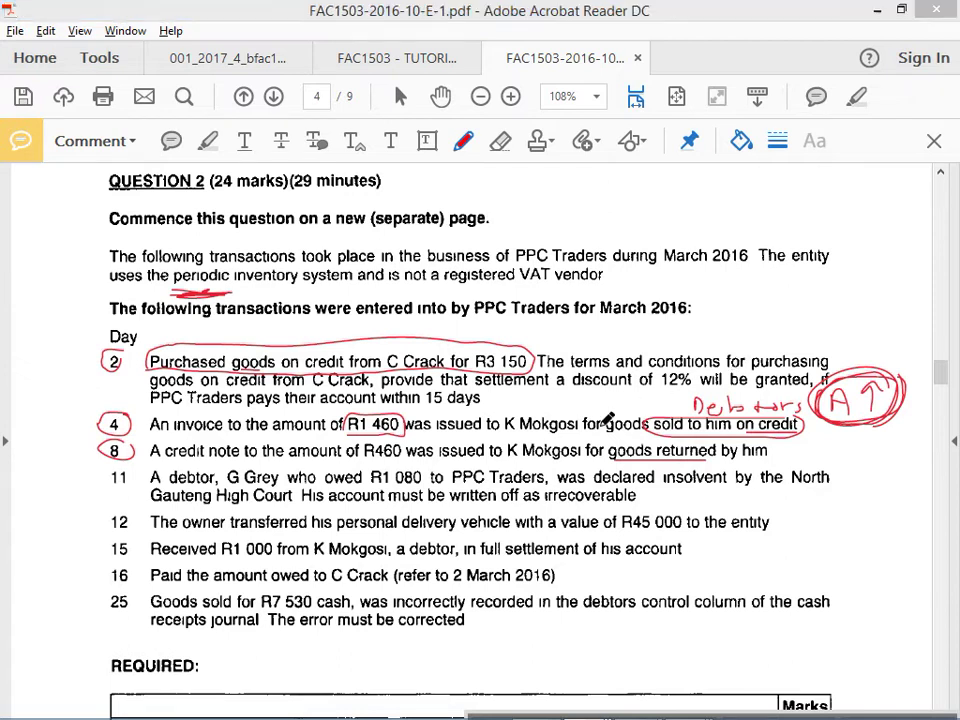
Switch back to the Excel workings and enter the day 8 credit account "Debtors (A decr)" in C8
{"action": "key", "text": "alt+Tab"}
{"action": "left_click", "coordinate": [433, 379]}
{"action": "type", "text": "DEBTO"}
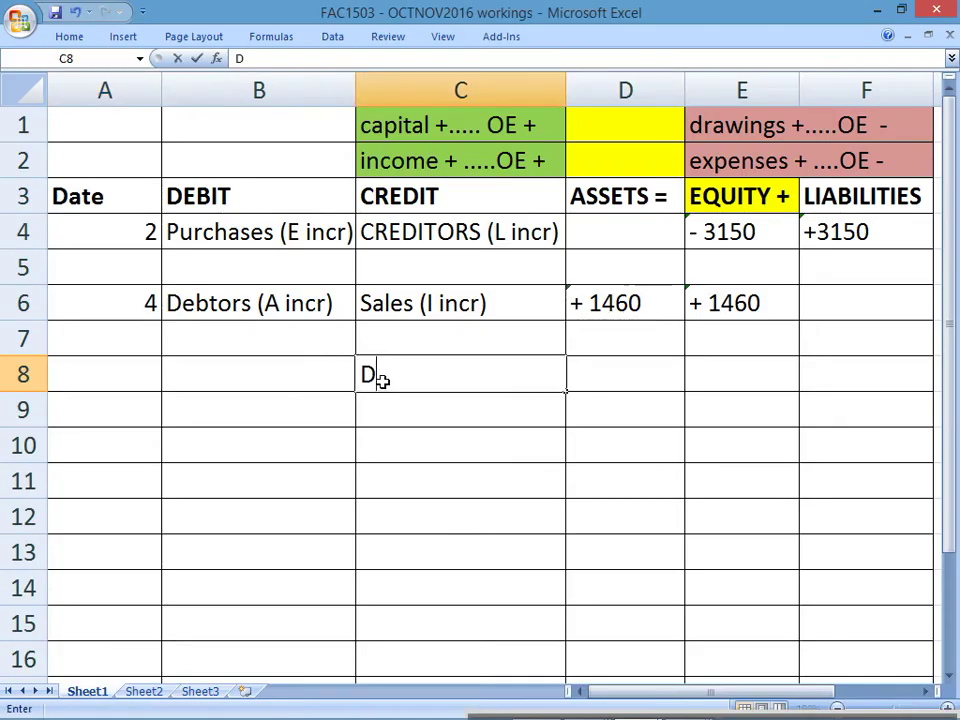
{"action": "key", "text": "BackSpace"}
{"action": "key", "text": "BackSpace"}
{"action": "key", "text": "BackSpace"}
{"action": "key", "text": "BackSpace"}
{"action": "type", "text": "ebtors (A decr)"}
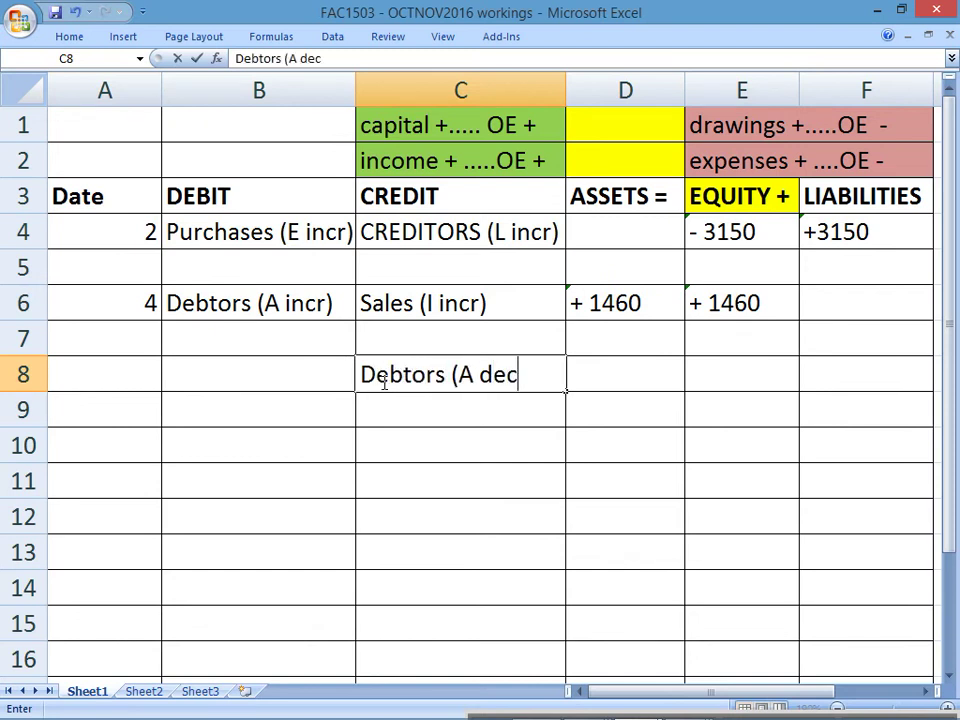
{"action": "key", "text": "Return"}
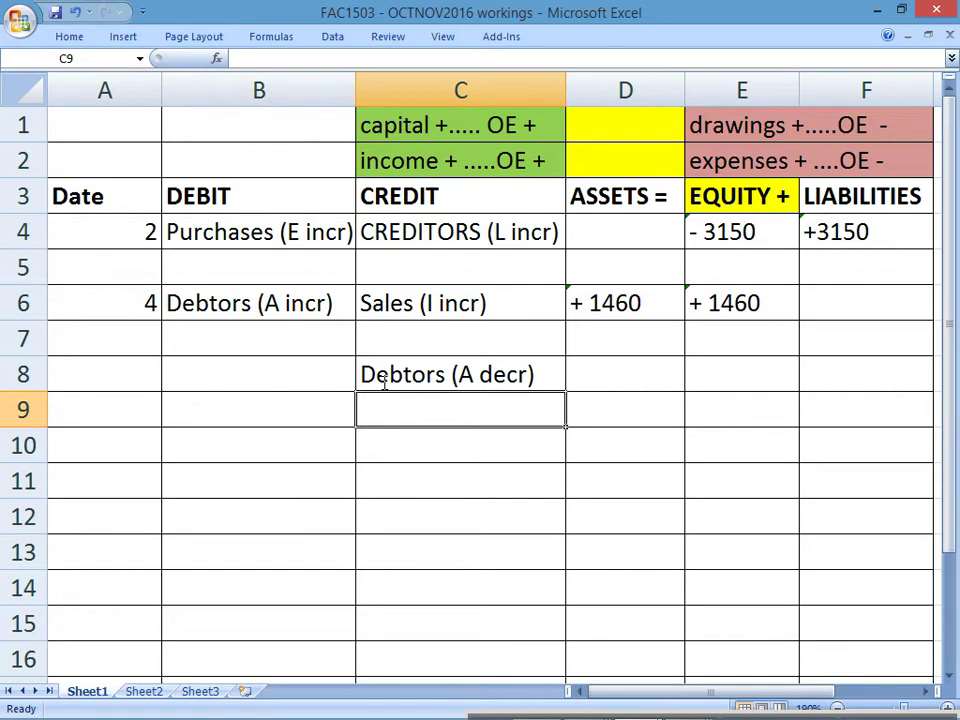
Enter the day 8 debit account "Sales Return (E incr)" in B8
{"action": "left_click", "coordinate": [253, 373]}
{"action": "type", "text": "Sales Return (E"}
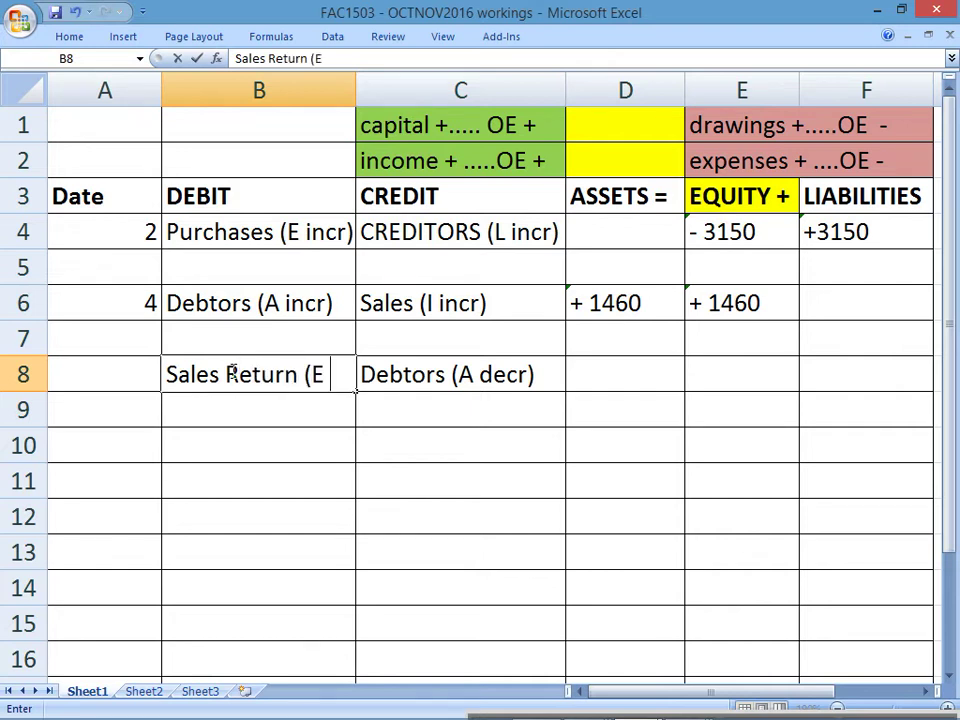
{"action": "type", "text": " incr)"}
{"action": "key", "text": "Return"}
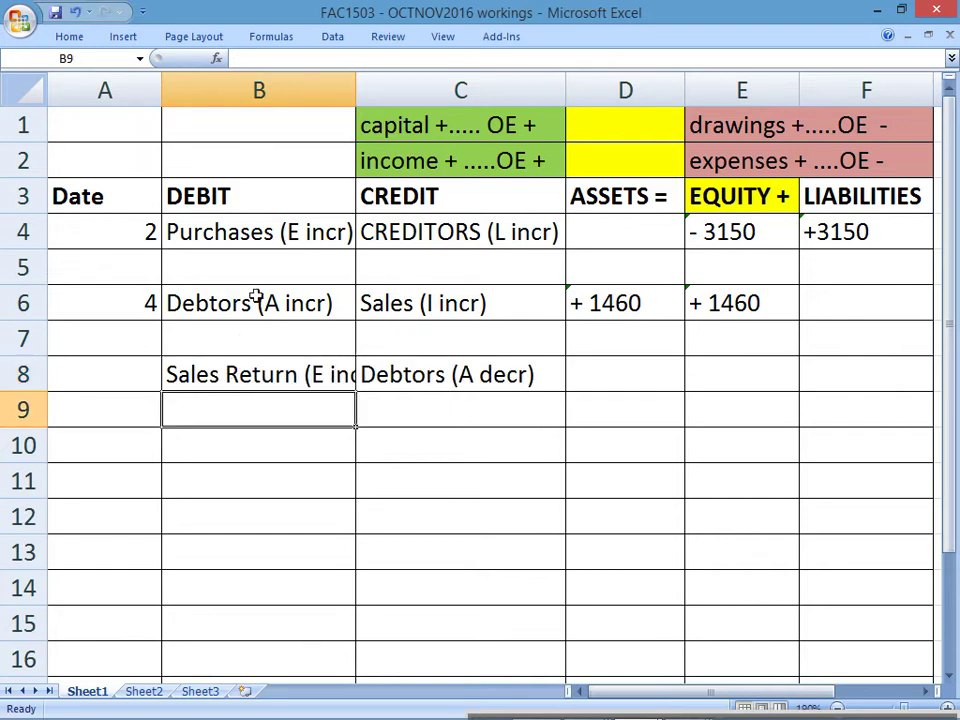
Narrow the Date column A and adjust column B's width so the full text of B8 fits
{"action": "left_click_drag", "start_coordinate": [160, 100], "coordinate": [100, 100]}
{"action": "left_click_drag", "start_coordinate": [288, 90], "coordinate": [313, 90]}
{"action": "left_click_drag", "start_coordinate": [522, 92], "coordinate": [536, 92]}
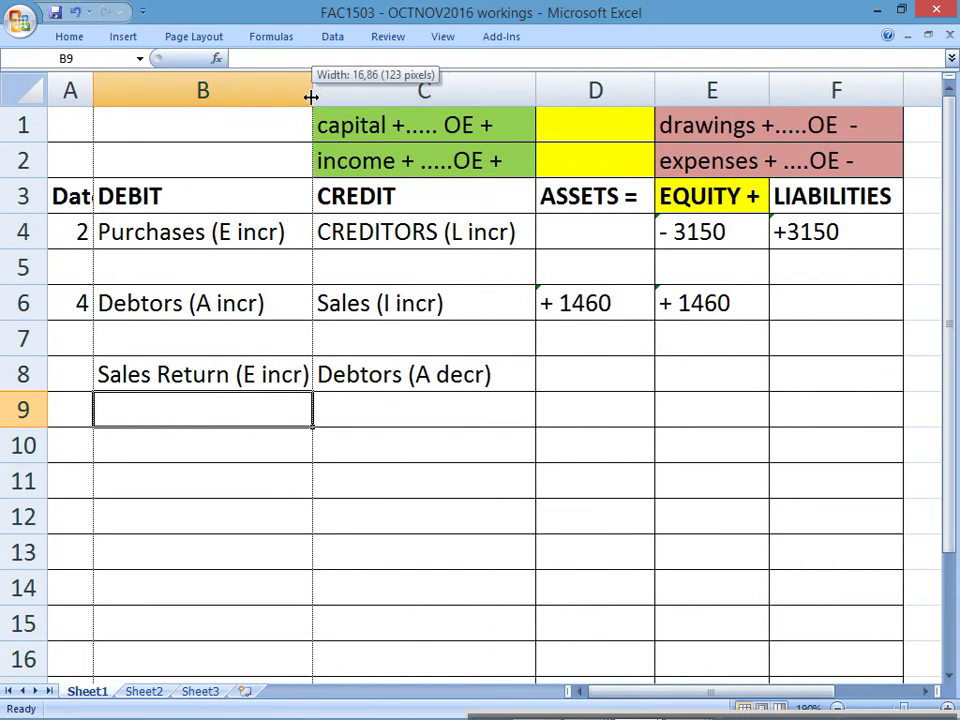
{"action": "left_click_drag", "start_coordinate": [311, 96], "coordinate": [321, 96]}
Enter date 8 in A8 for the sales return transaction
{"action": "left_click", "coordinate": [77, 369]}
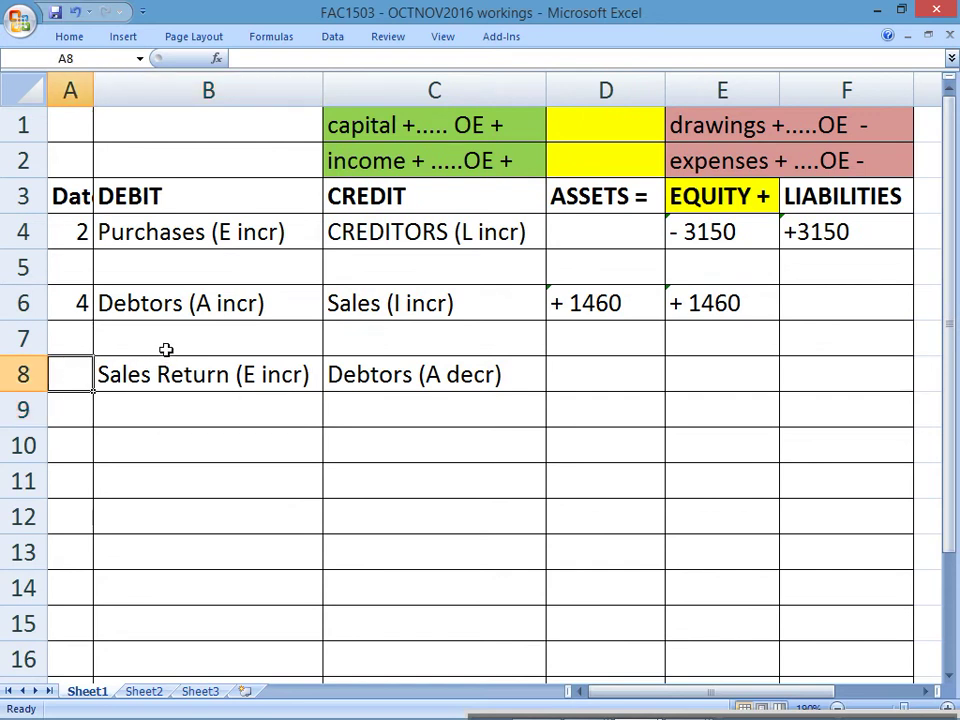
{"action": "type", "text": "8"}
{"action": "left_click", "coordinate": [335, 430]}
{"action": "left_click", "coordinate": [226, 388]}
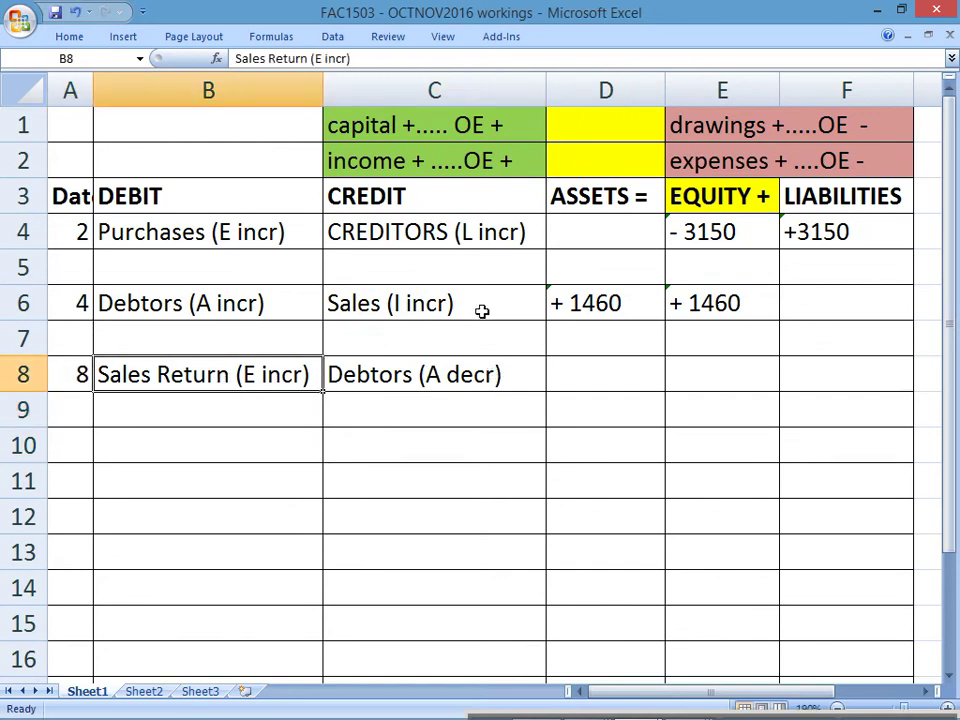
Enter "- 460" under EQUITY in E8 for the day 8 transaction
{"action": "left_click", "coordinate": [718, 376]}
{"action": "type", "text": "'-"}
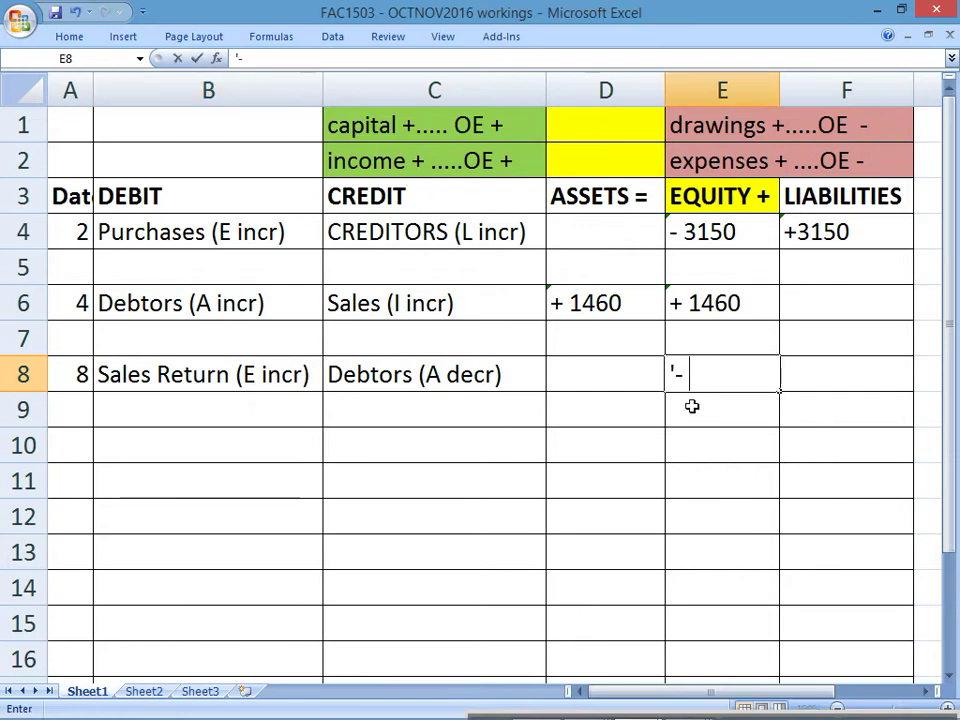
{"action": "type", "text": " 460"}
{"action": "key", "text": "Return"}
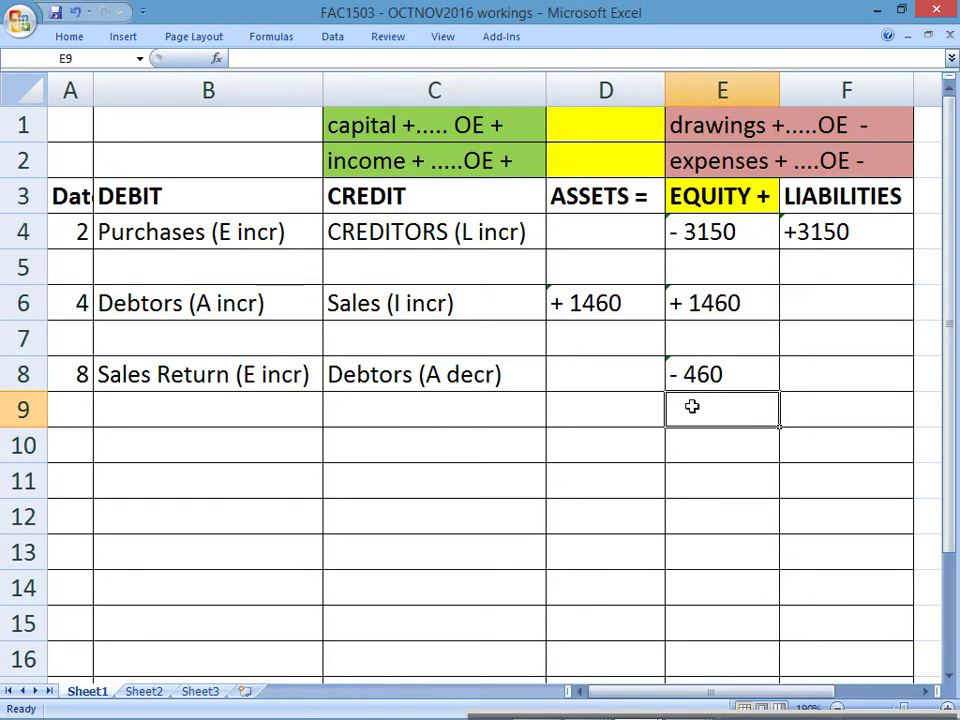
Copy the day 8 equity effect from E8 into the ASSETS column at D8
{"action": "key", "text": "Up"}
{"action": "key", "text": "Left"}
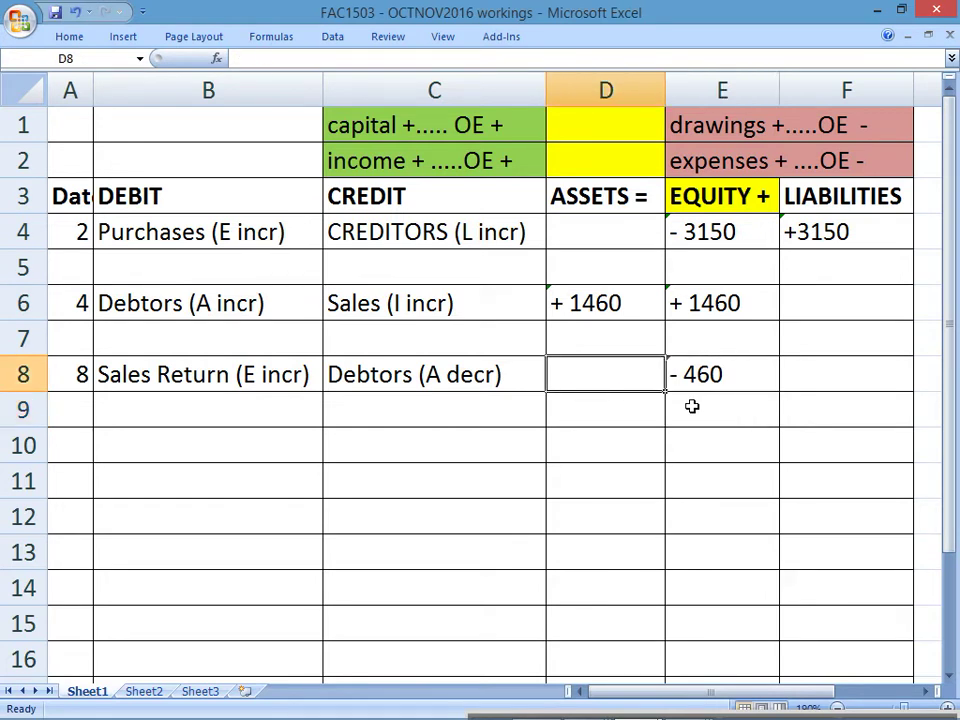
{"action": "key", "text": "Right"}
{"action": "key", "text": "ctrl+c"}
{"action": "key", "text": "Left"}
{"action": "key", "text": "ctrl+v"}
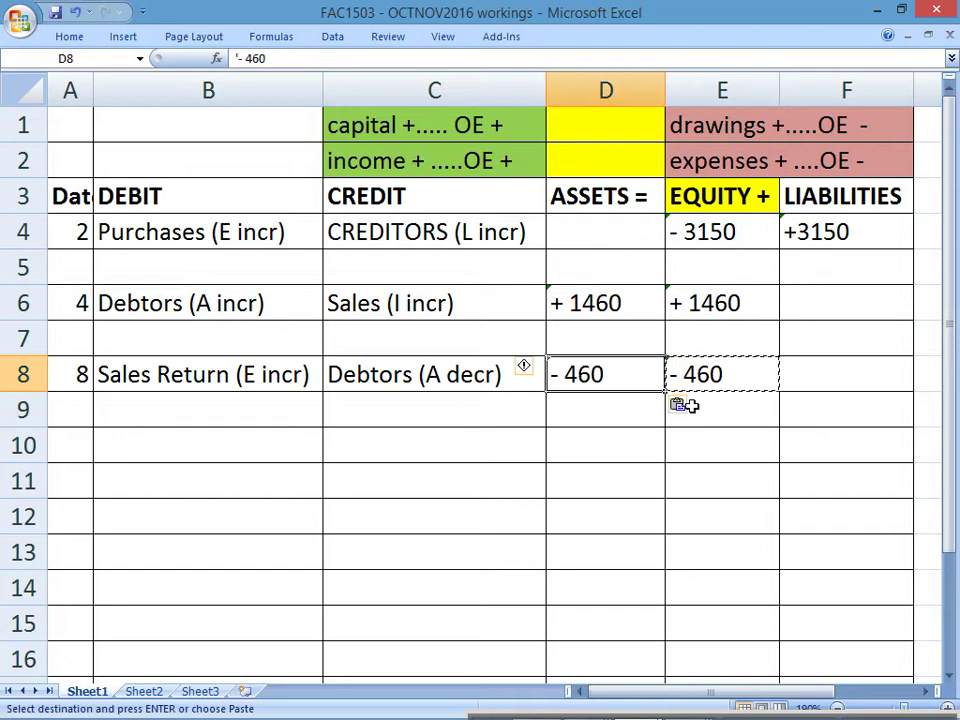
{"action": "key", "text": "Down"}
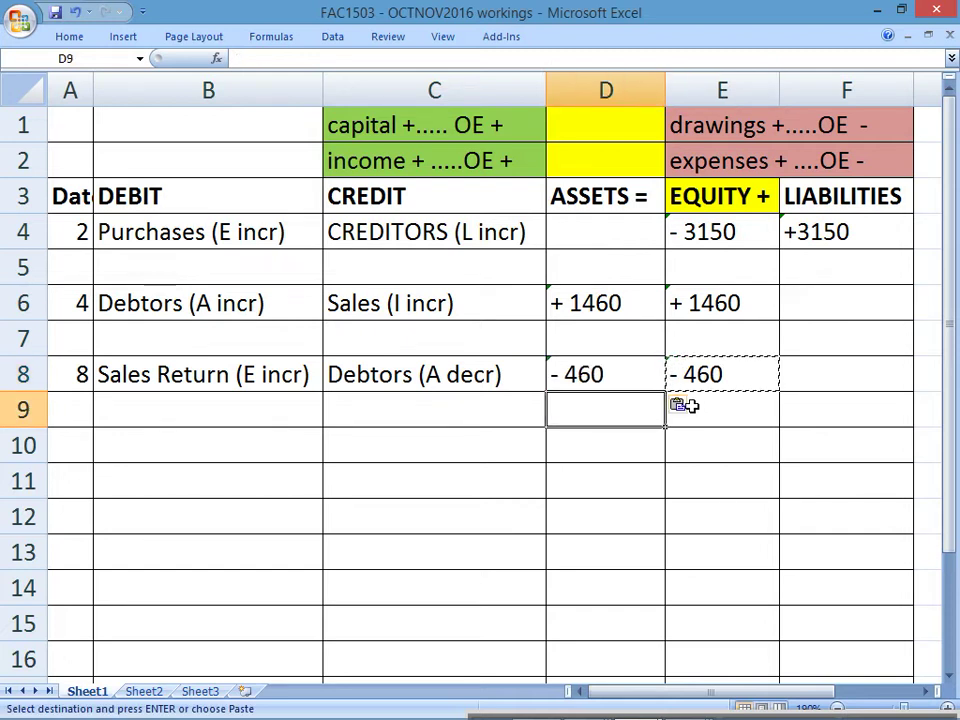
Enter date 11 in A10 to start the next transaction
{"action": "left_click", "coordinate": [79, 444]}
{"action": "type", "text": "11"}
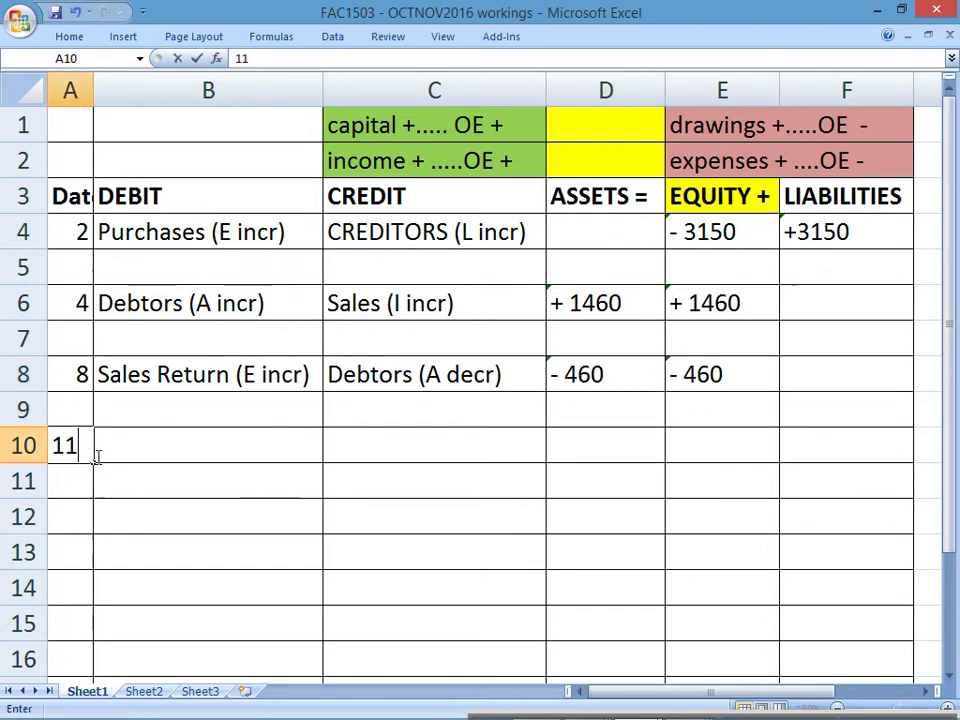
{"action": "left_click", "coordinate": [133, 478]}
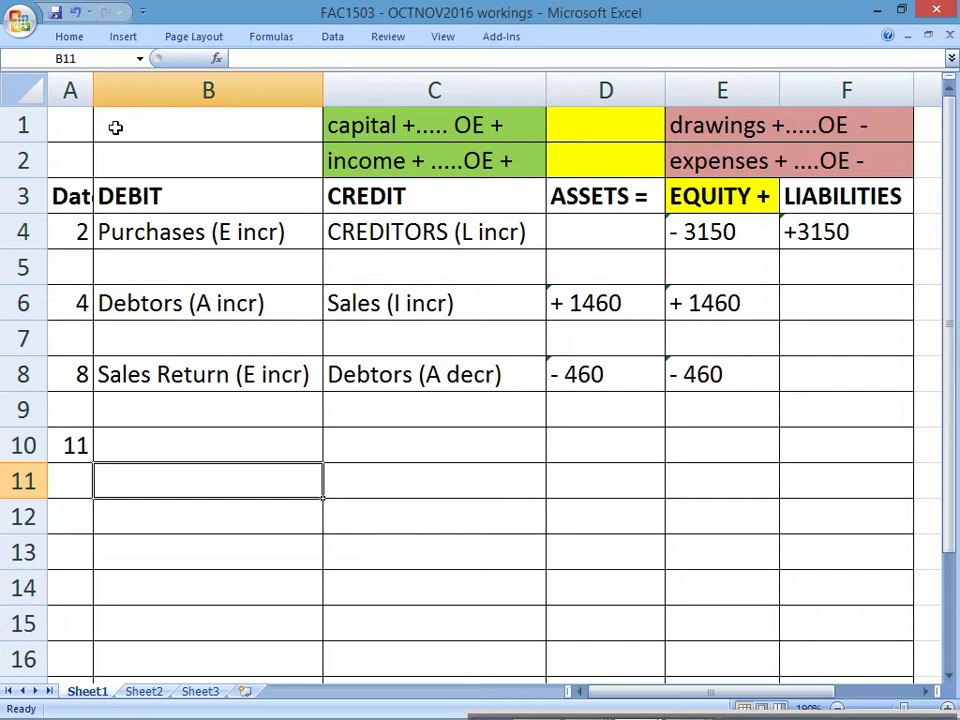
In the exam paper PDF, circle day 11, mark "debtor" with a handwritten asset note, and underline "written off as"
{"action": "key", "text": "alt+Tab"}
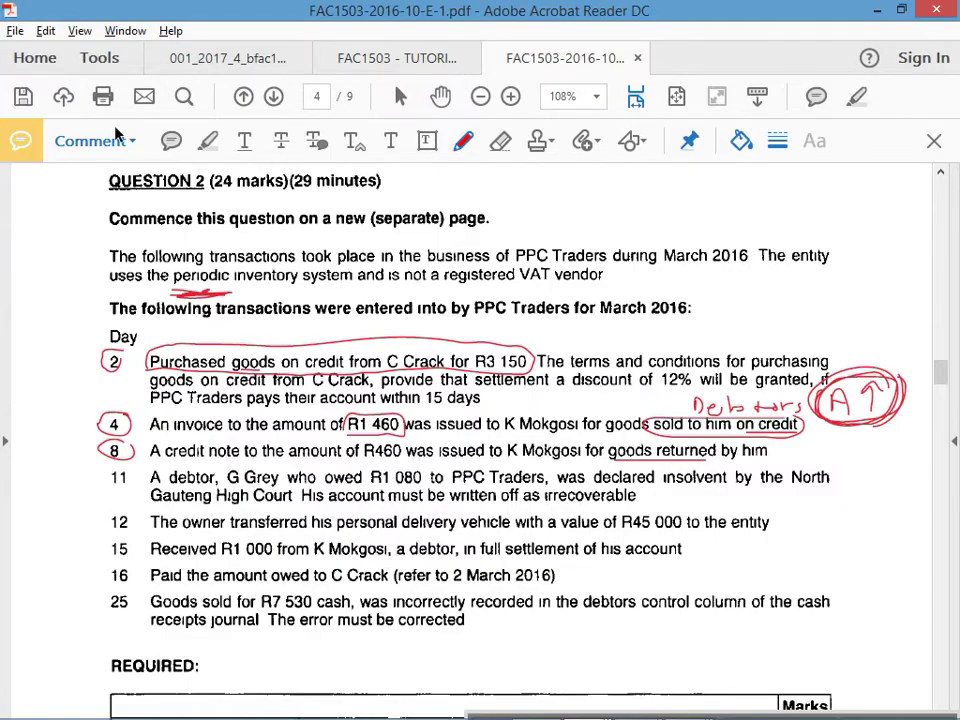
{"action": "left_click_drag", "start_coordinate": [100, 467], "coordinate": [133, 455]}
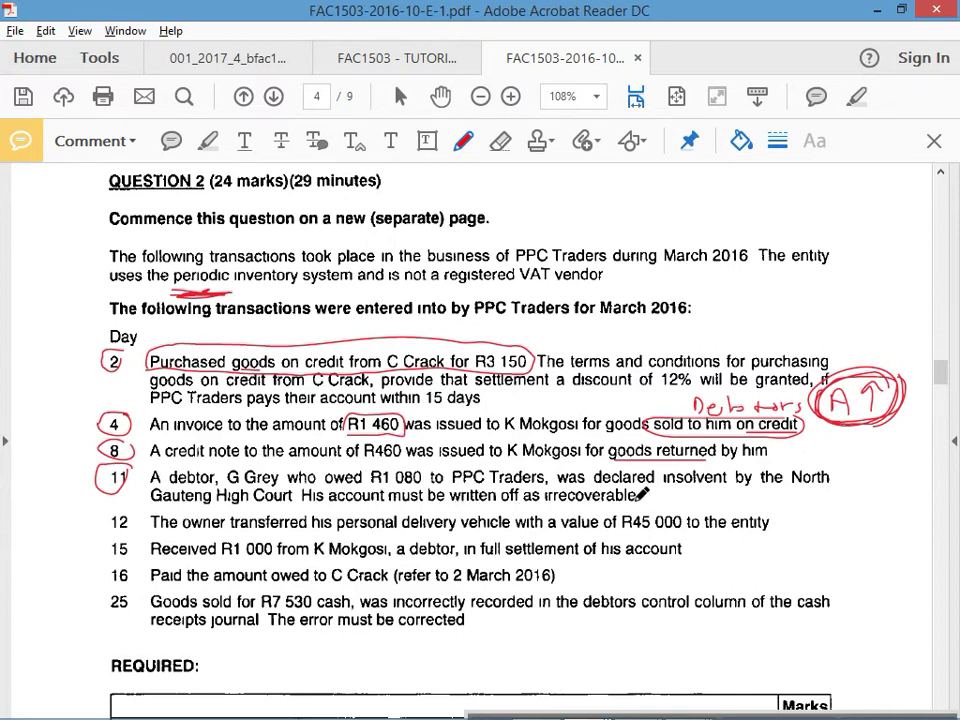
{"action": "mouse_move", "coordinate": [212, 471]}
{"action": "left_mouse_down"}
{"action": "mouse_move", "coordinate": [198, 482]}
{"action": "mouse_move", "coordinate": [214, 476]}
{"action": "left_mouse_up"}
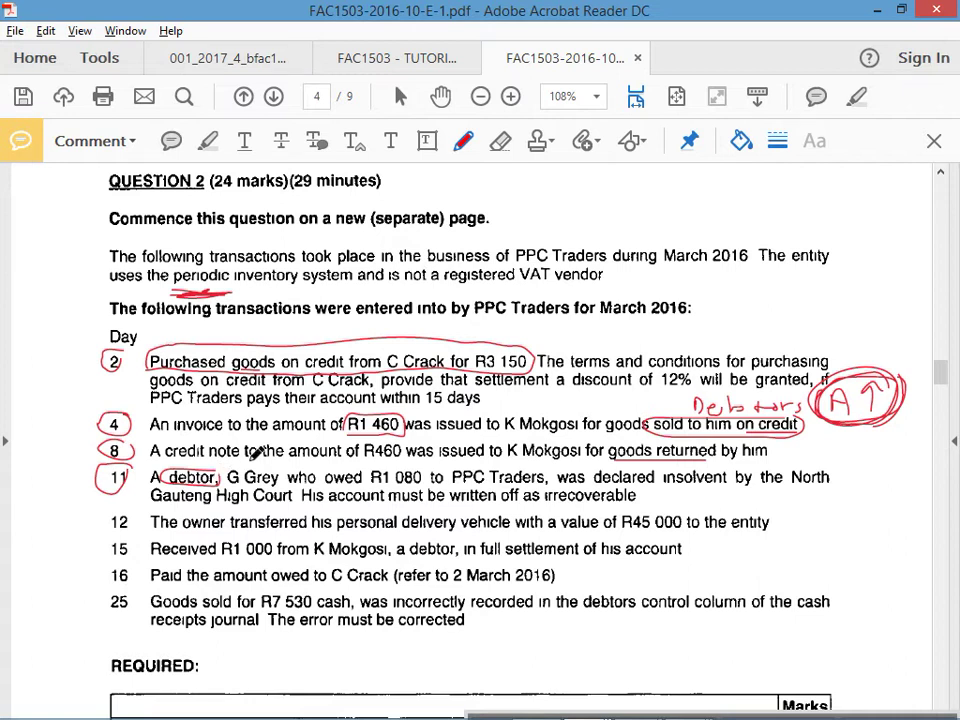
{"action": "left_click_drag", "start_coordinate": [219, 467], "coordinate": [246, 460]}
{"action": "left_click_drag", "start_coordinate": [453, 503], "coordinate": [537, 503]}
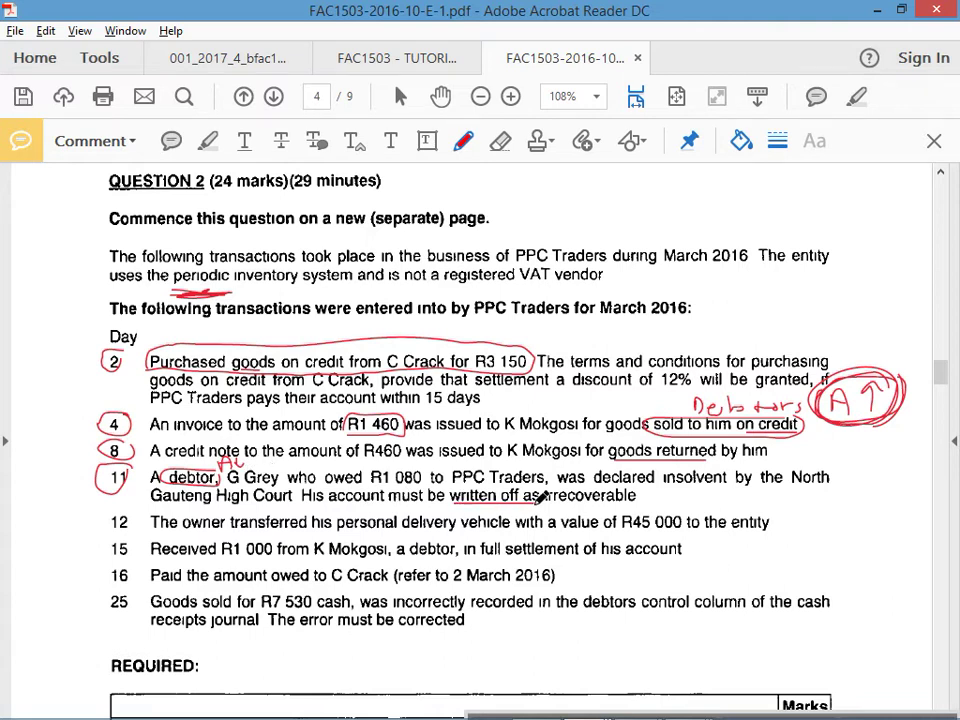
Switch back to the Excel workings and copy "Debtors (A decr)" from C8 to C10 as the day 11 credit account
{"action": "key", "text": "alt+Tab"}
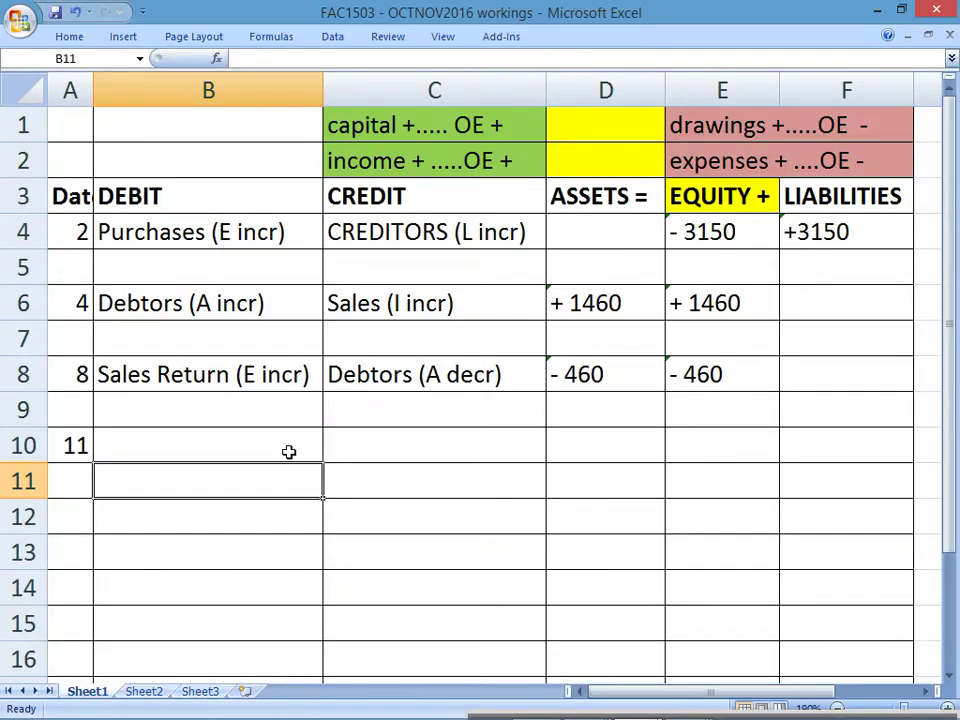
{"action": "left_click", "coordinate": [419, 390]}
{"action": "key", "text": "ctrl+c"}
{"action": "left_click", "coordinate": [401, 455]}
{"action": "key", "text": "ctrl+v"}
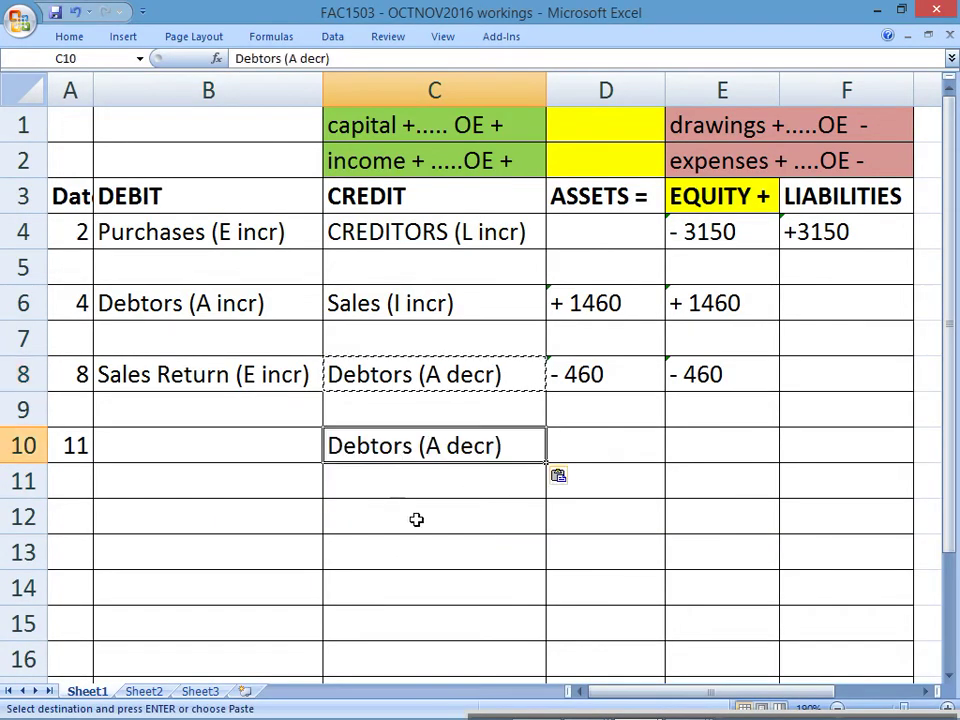
{"action": "left_click", "coordinate": [418, 484]}
{"action": "left_click", "coordinate": [383, 447]}
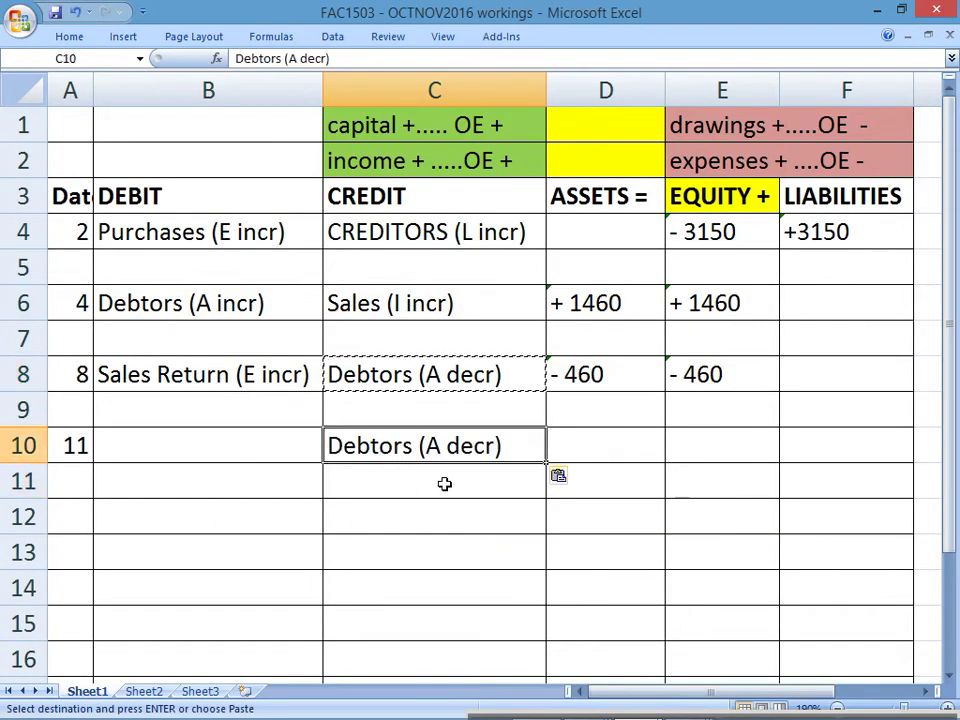
Enter the day 11 debit account "credit losses / bad debt" in B10
{"action": "left_click", "coordinate": [234, 446]}
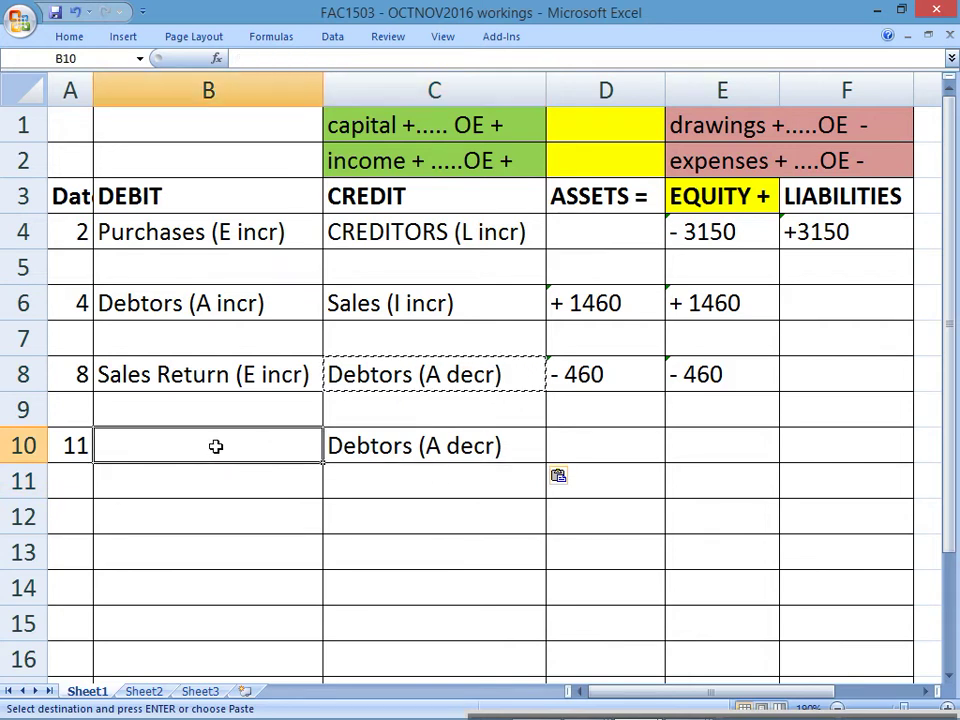
{"action": "type", "text": "credo"}
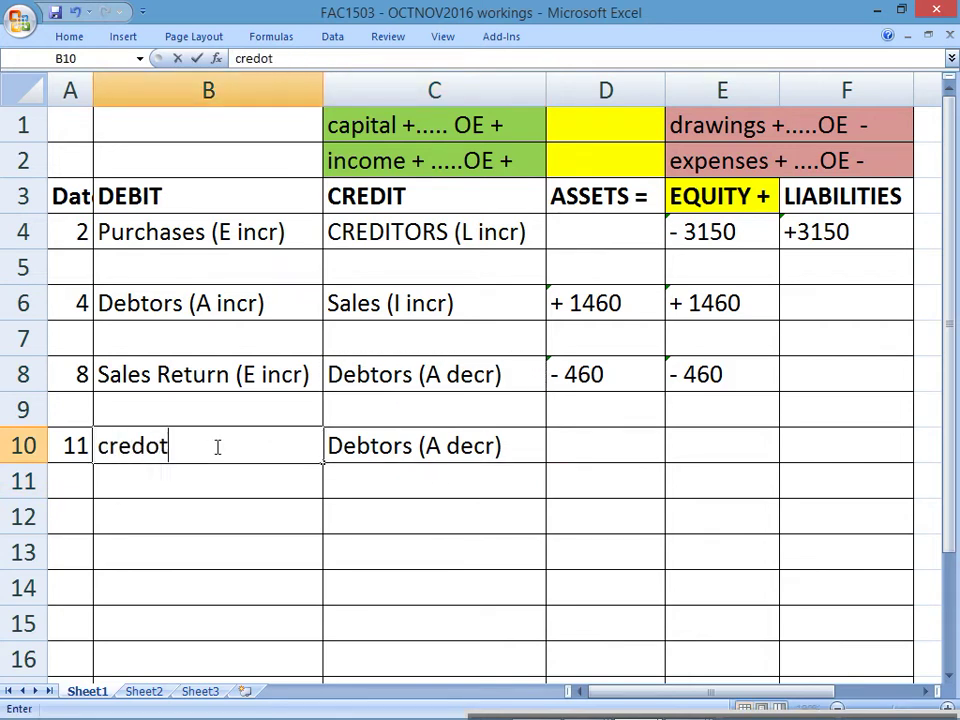
{"action": "key", "text": "BackSpace"}
{"action": "type", "text": "it lo"}
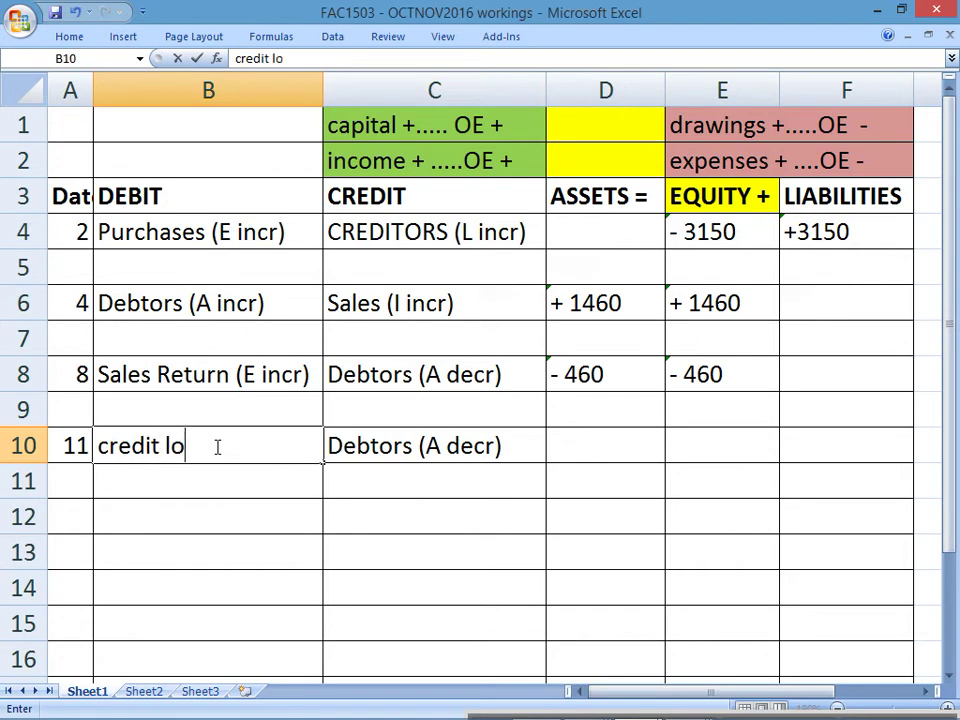
{"action": "type", "text": "sses / bad bed"}
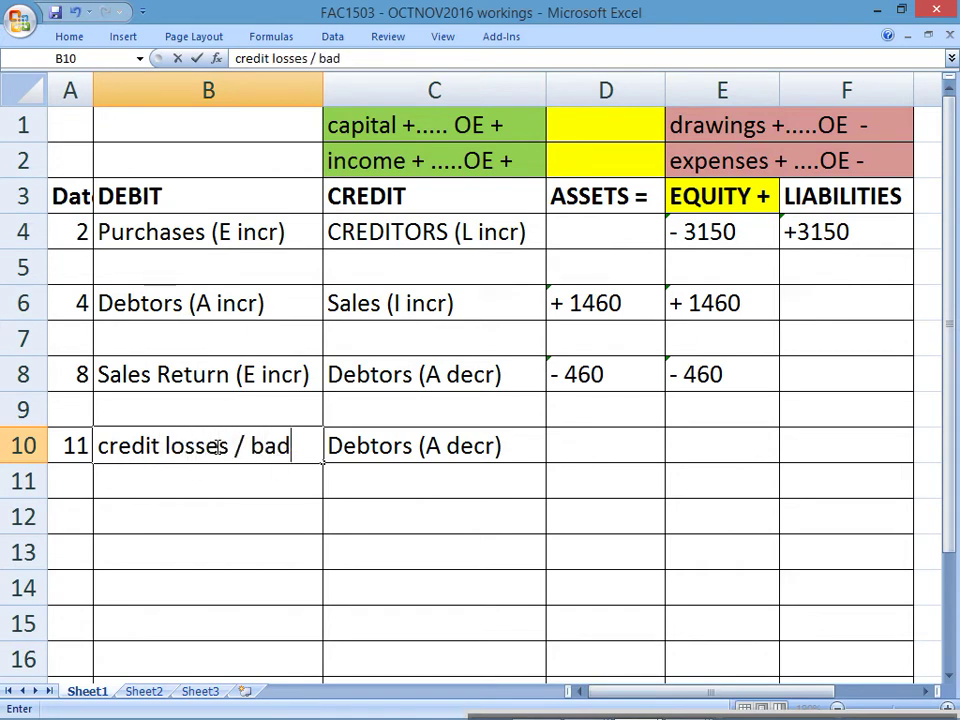
{"action": "key", "text": "BackSpace"}
{"action": "key", "text": "BackSpace"}
{"action": "type", "text": "debt"}
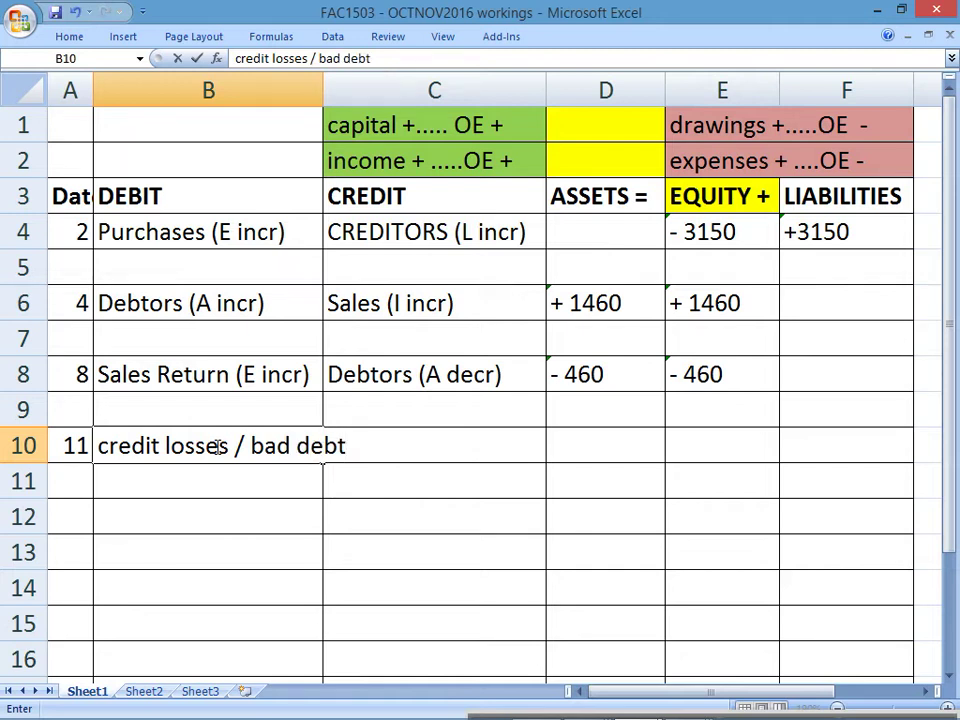
{"action": "key", "text": "Tab"}
{"action": "type", "text": "Debtors (A decr)"}
{"action": "key", "text": "Return"}
Widen column B to fit the day 11 debit account and enter "(E incr)" beneath it in B11
{"action": "left_click_drag", "start_coordinate": [323, 90], "coordinate": [350, 97]}
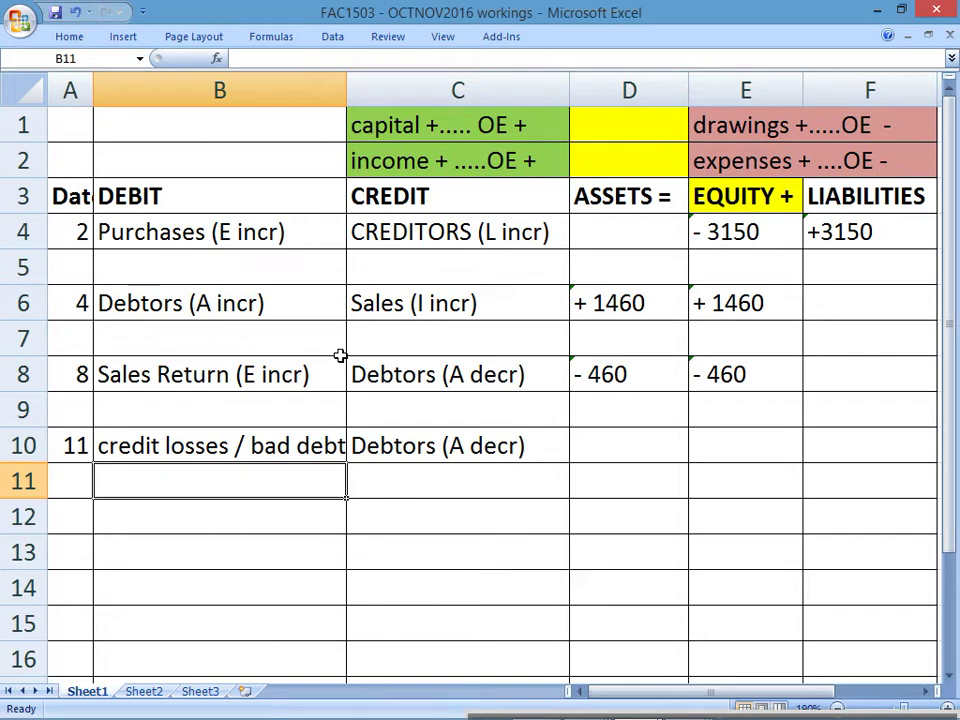
{"action": "type", "text": "(E incr)"}
{"action": "key", "text": "Return"}
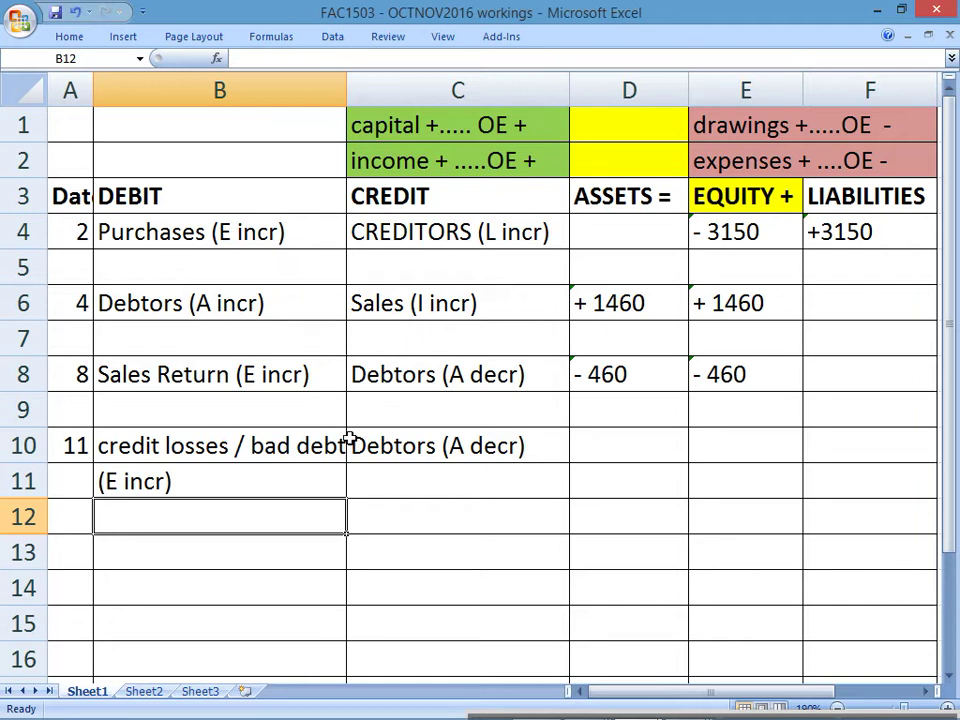
Enter "- 1080" under ASSETS in D10 for the day 11 transaction
{"action": "left_click", "coordinate": [456, 446]}
{"action": "left_click", "coordinate": [617, 445]}
{"action": "type", "text": "'-"}
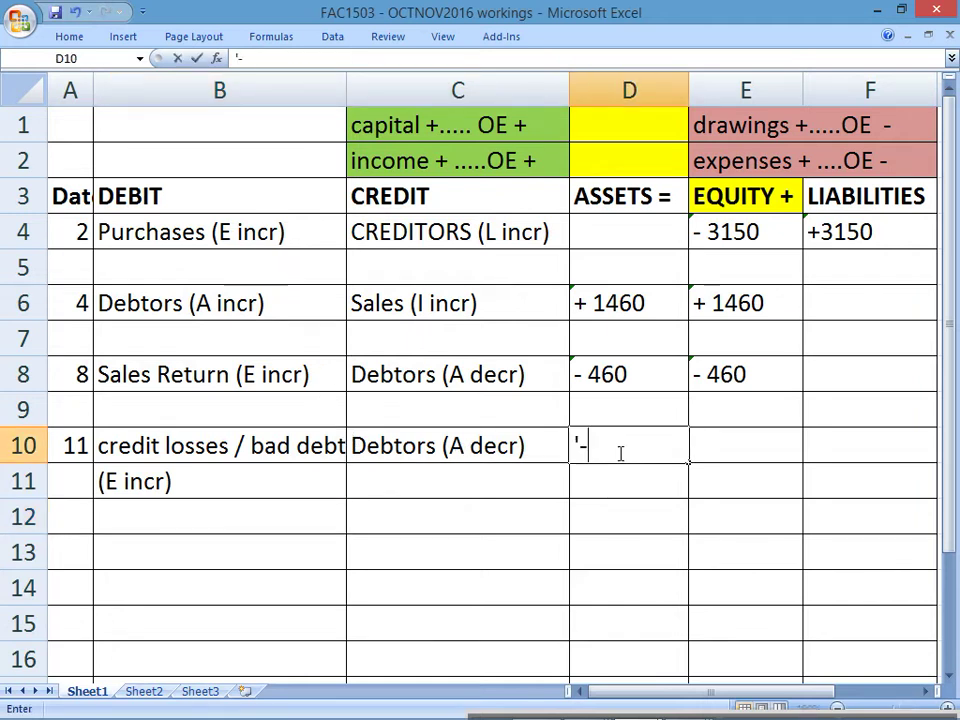
{"action": "type", "text": " 1080"}
{"action": "key", "text": "Return"}
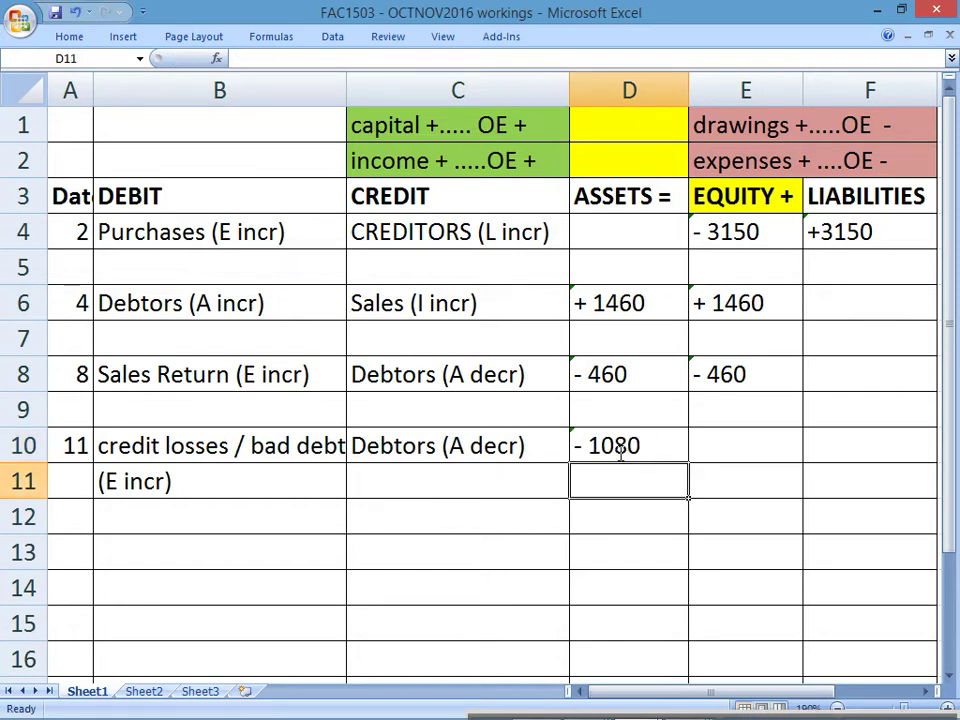
Copy the day 11 asset effect from D10 into the EQUITY column at E10
{"action": "left_click", "coordinate": [617, 446]}
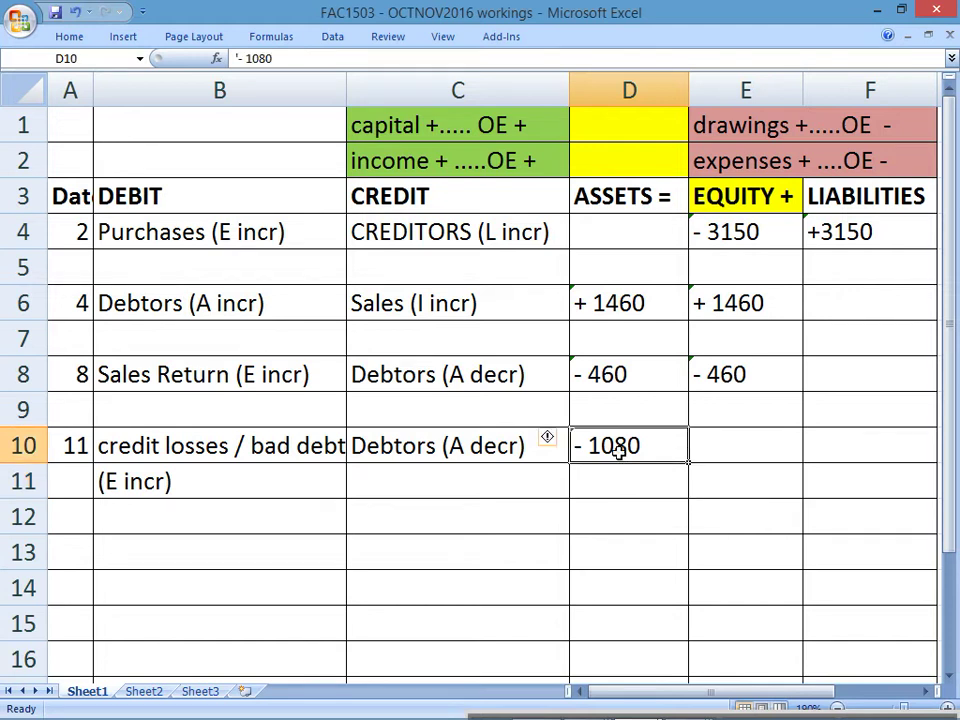
{"action": "key", "text": "ctrl+c"}
{"action": "key", "text": "Right"}
{"action": "key", "text": "ctrl+v"}
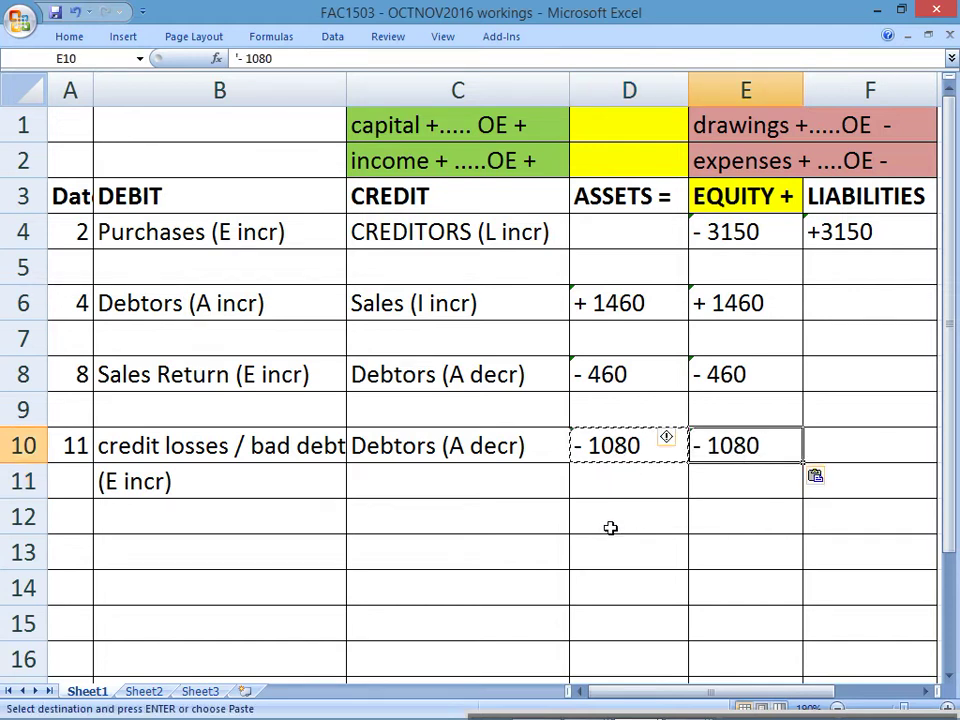
Enter the date 12 in A13 for the next transaction
{"action": "key", "text": "Escape"}
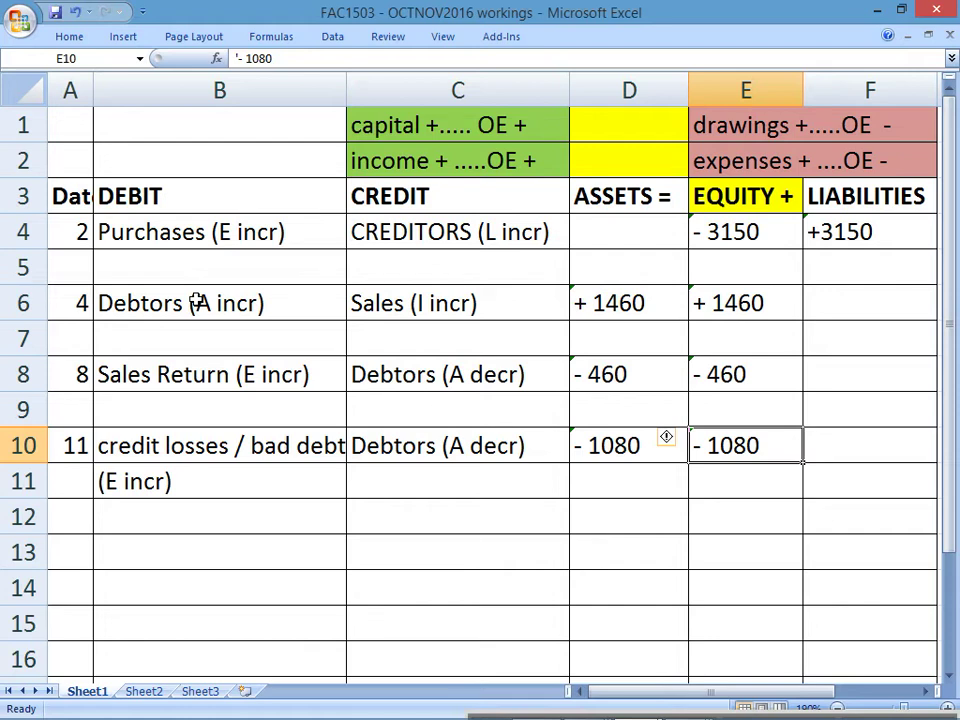
{"action": "key", "text": "alt+Tab"}
{"action": "key", "text": "alt+Tab"}
{"action": "left_click", "coordinate": [81, 546]}
{"action": "type", "text": "12"}
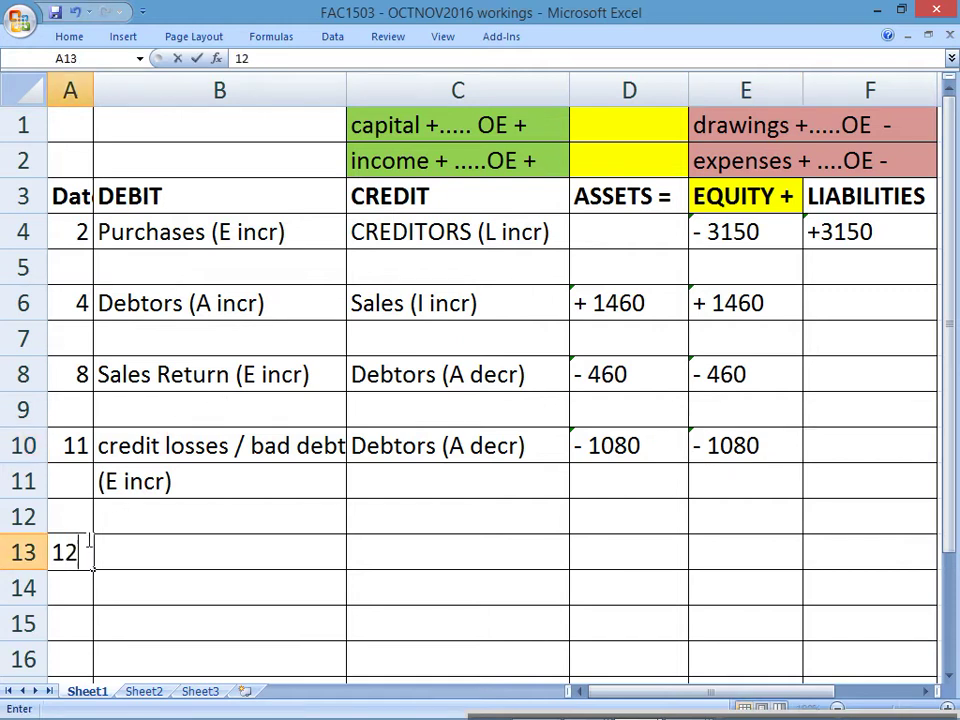
{"action": "key", "text": "Return"}
{"action": "key", "text": "Up"}
{"action": "key", "text": "Right"}
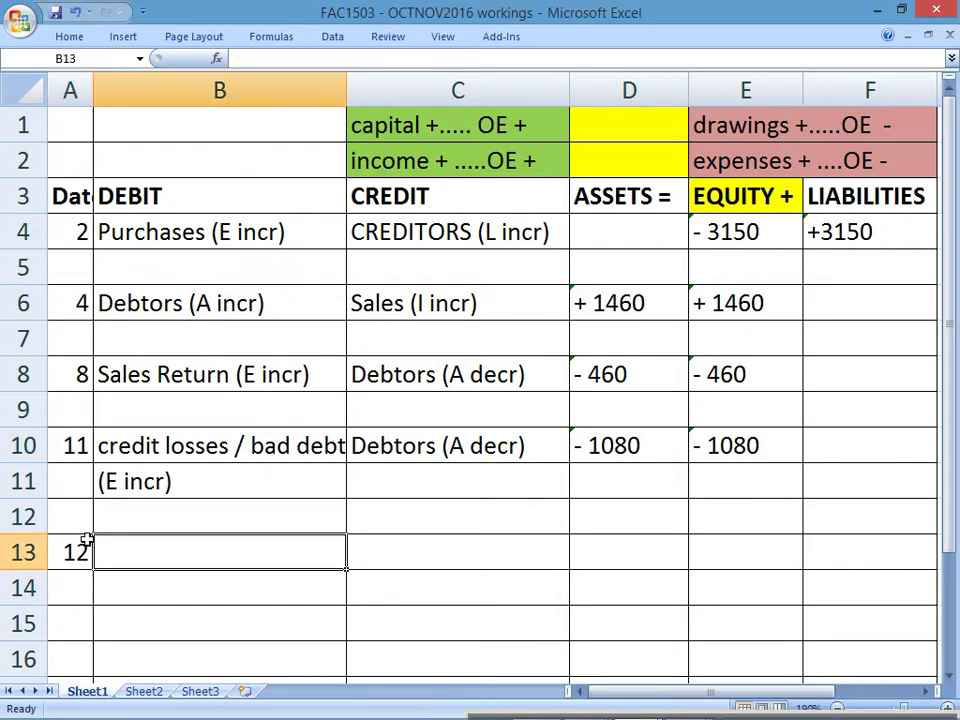
Switch to the exam paper in Acrobat Reader and circle day 12, underline "owner" and circle "transferred his personal delivery vehicle" in red
{"action": "key", "text": "alt+Tab"}
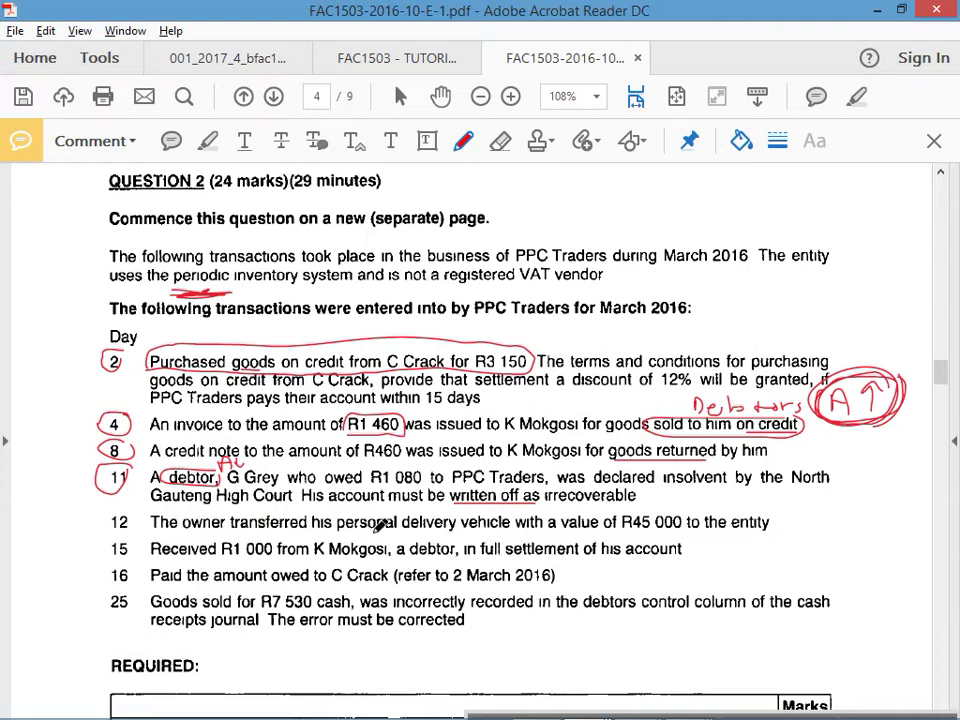
{"action": "mouse_move", "coordinate": [125, 510]}
{"action": "left_mouse_down"}
{"action": "mouse_move", "coordinate": [100, 522]}
{"action": "mouse_move", "coordinate": [128, 510]}
{"action": "left_mouse_up"}
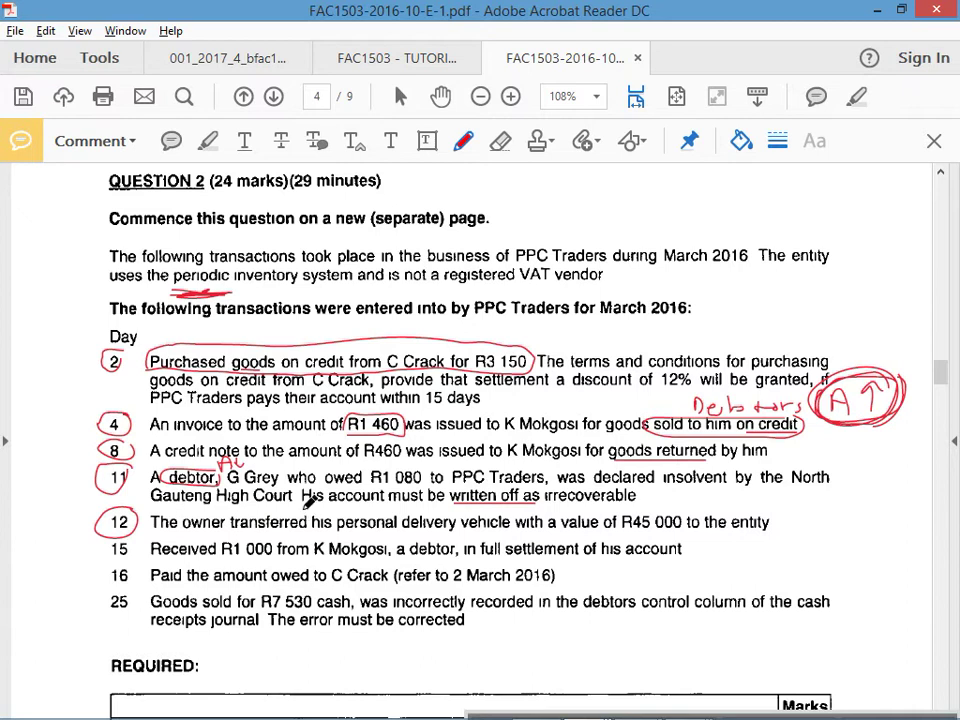
{"action": "left_click_drag", "start_coordinate": [184, 530], "coordinate": [310, 530]}
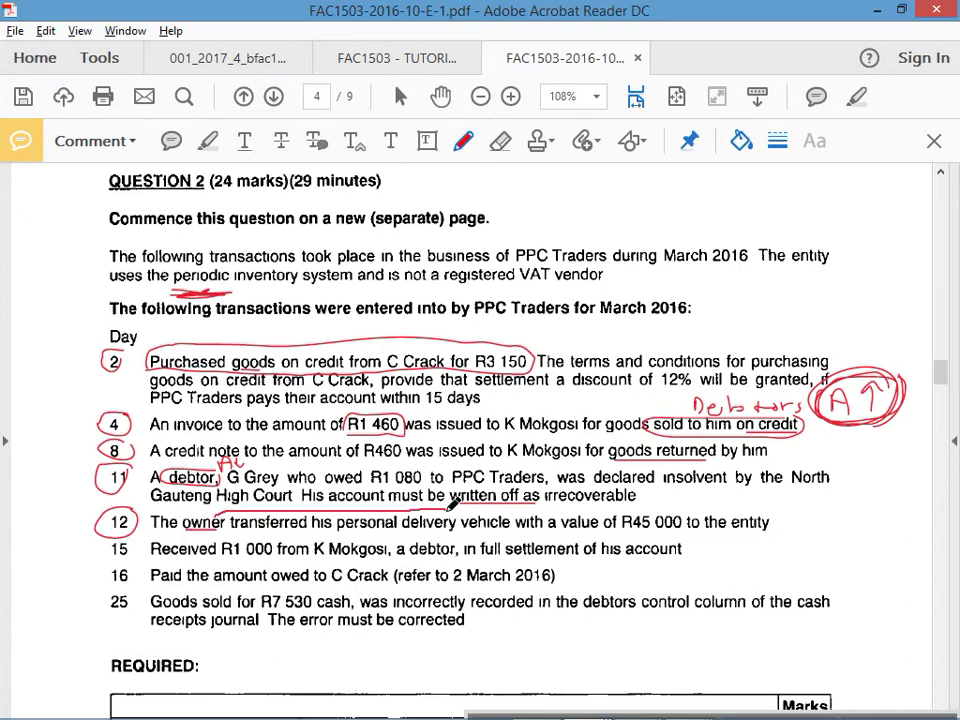
{"action": "mouse_move", "coordinate": [458, 513]}
{"action": "left_mouse_down"}
{"action": "mouse_move", "coordinate": [447, 532]}
{"action": "mouse_move", "coordinate": [210, 530]}
{"action": "mouse_move", "coordinate": [185, 518]}
{"action": "left_mouse_up"}
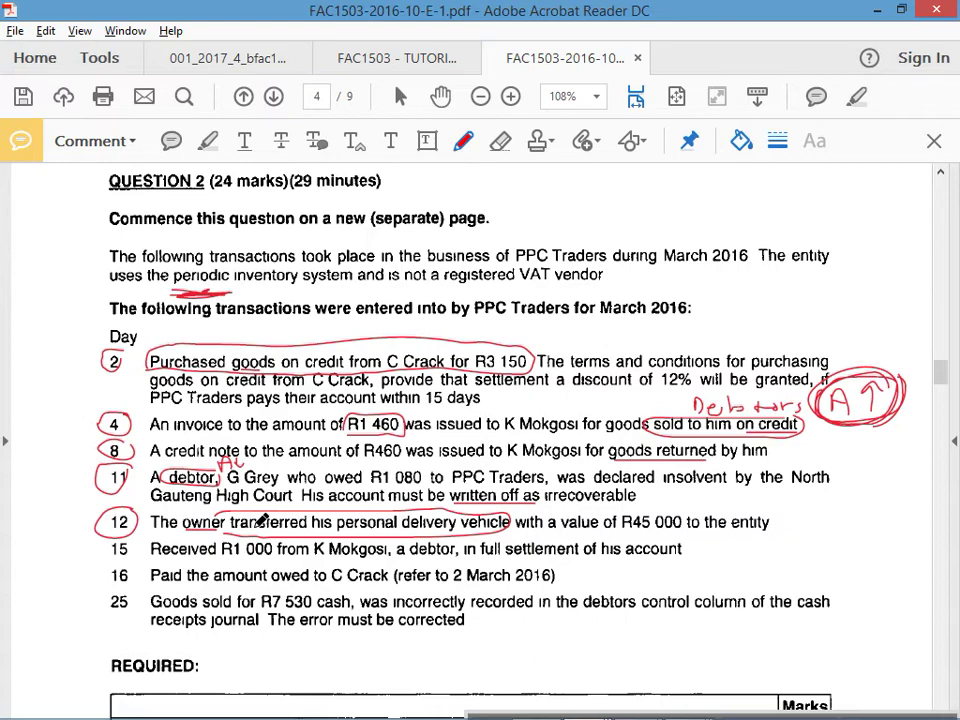
Return to the Excel workings and enter the day 12 credit account "Capital (cr)" in C13
{"action": "key", "text": "alt+Tab"}
{"action": "left_click", "coordinate": [392, 553]}
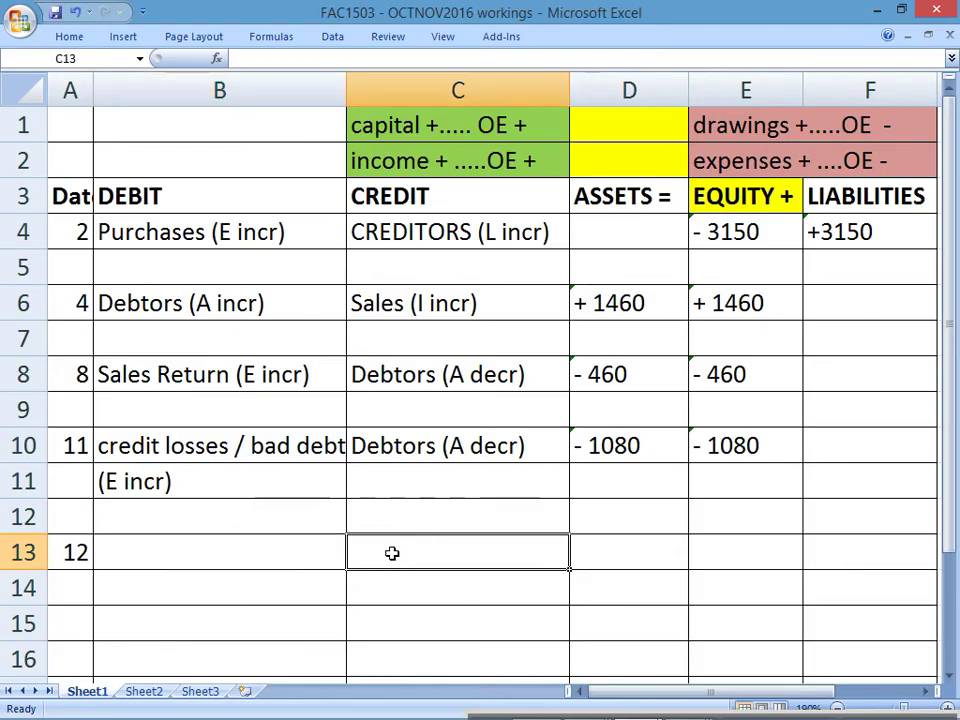
{"action": "type", "text": "Capital ("}
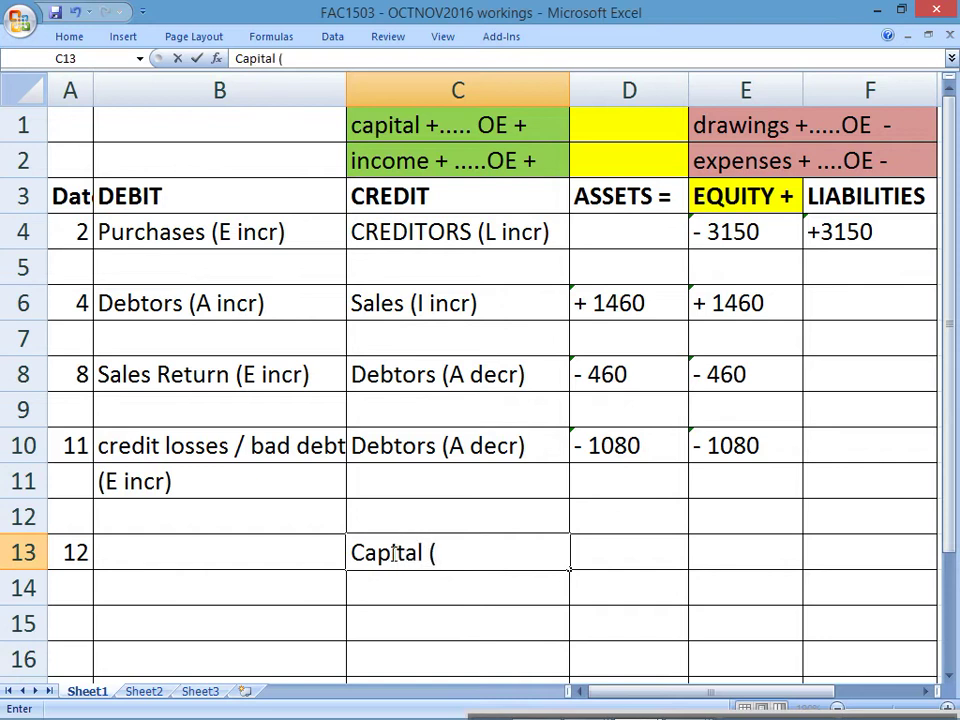
{"action": "type", "text": "cr)"}
{"action": "key", "text": "Return"}
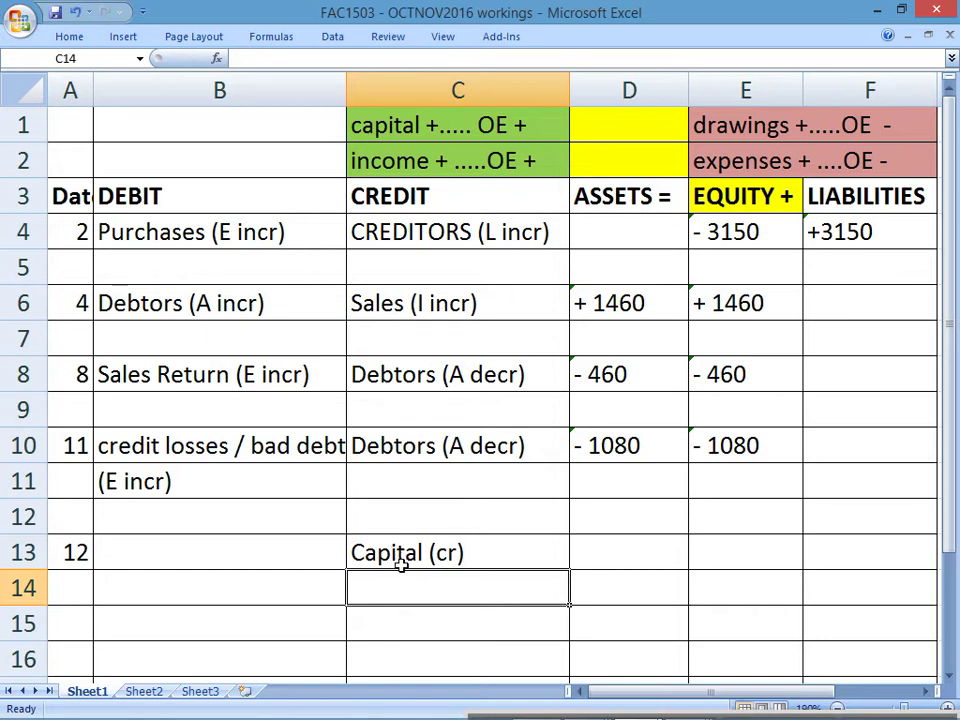
{"action": "left_click", "coordinate": [402, 555]}
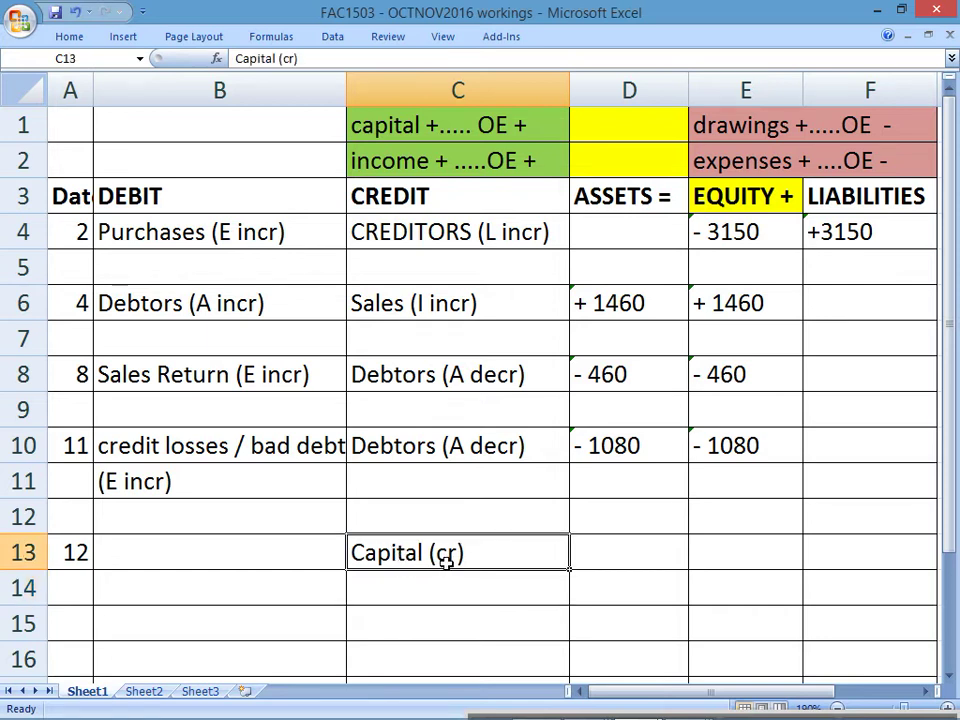
Refer to the capital rule in C1 and enter "+ 45000" under EQUITY in E13 for day 12
{"action": "left_click", "coordinate": [381, 122]}
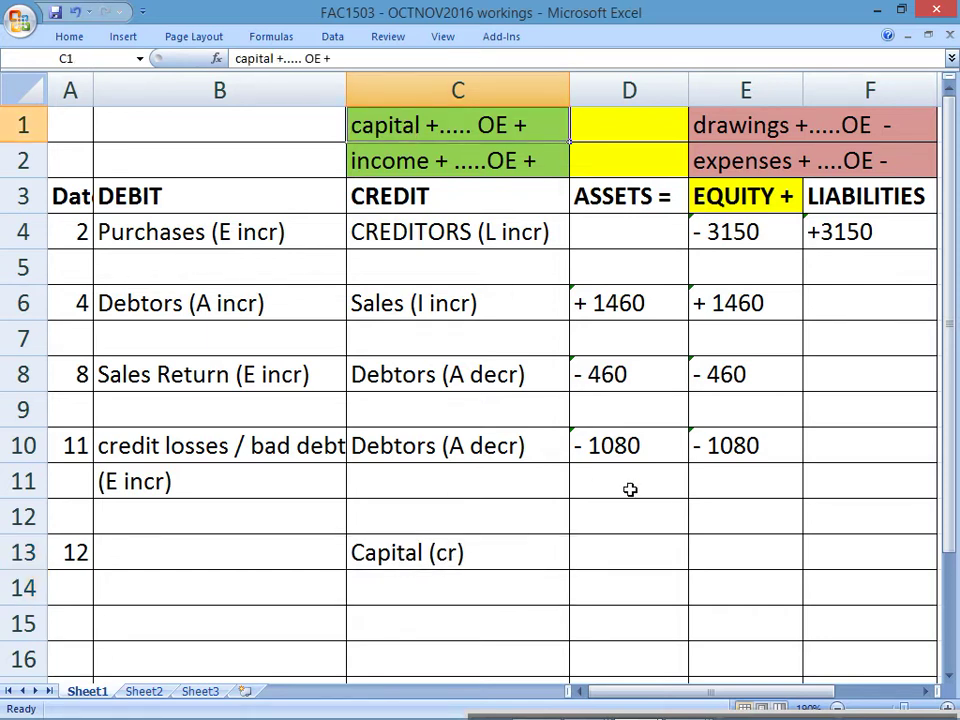
{"action": "left_click", "coordinate": [728, 545]}
{"action": "type", "text": "'+ 4"}
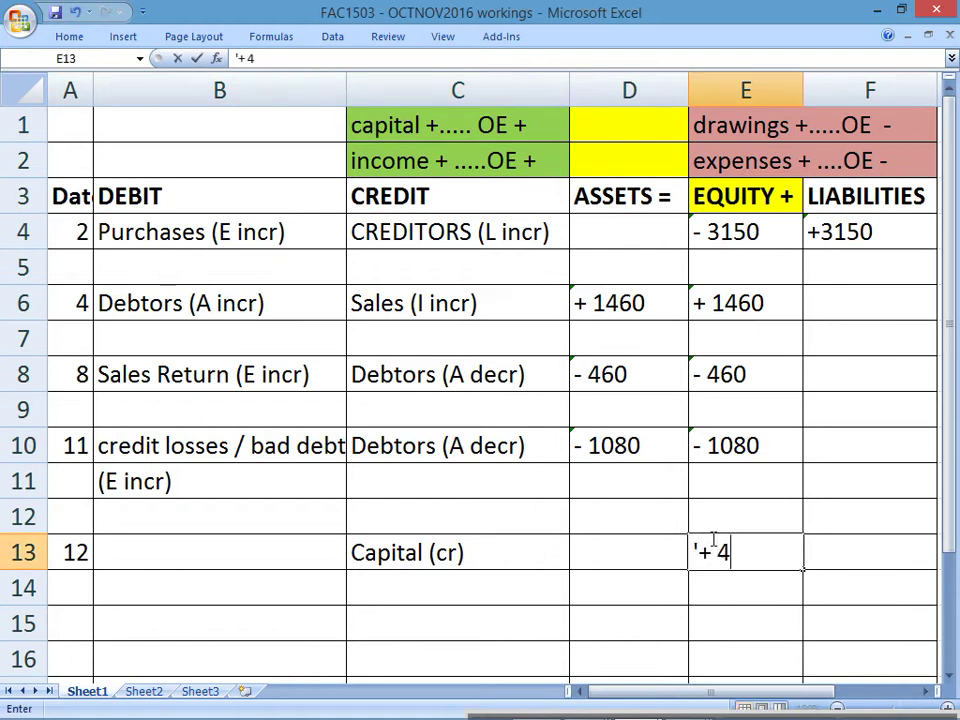
{"action": "type", "text": "5000"}
{"action": "key", "text": "Return"}
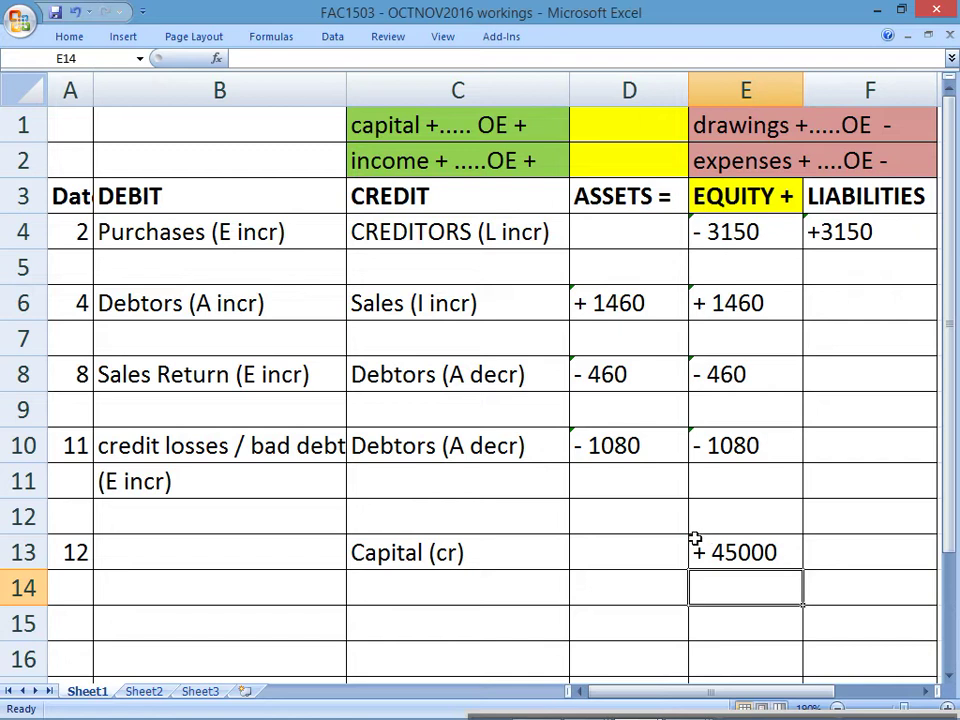
Enter the day 12 debit account "vehicles (A incr)" in B13
{"action": "left_click", "coordinate": [279, 553]}
{"action": "type", "text": "vehicl"}
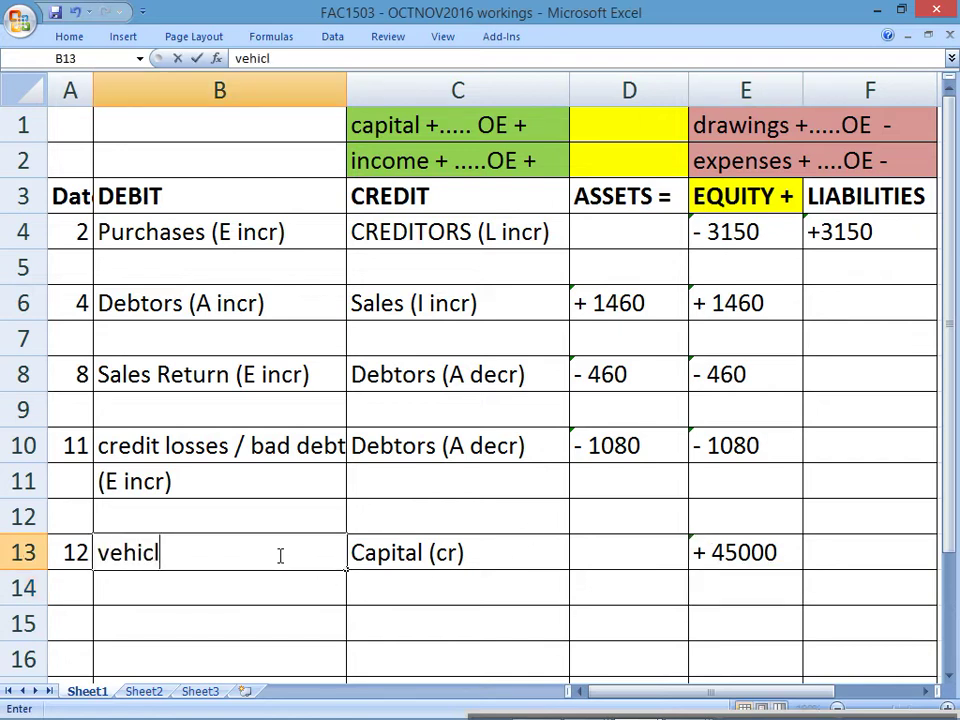
{"action": "type", "text": "es (A incr)"}
{"action": "key", "text": "ctrl+Return"}
{"action": "key", "text": "Up"}
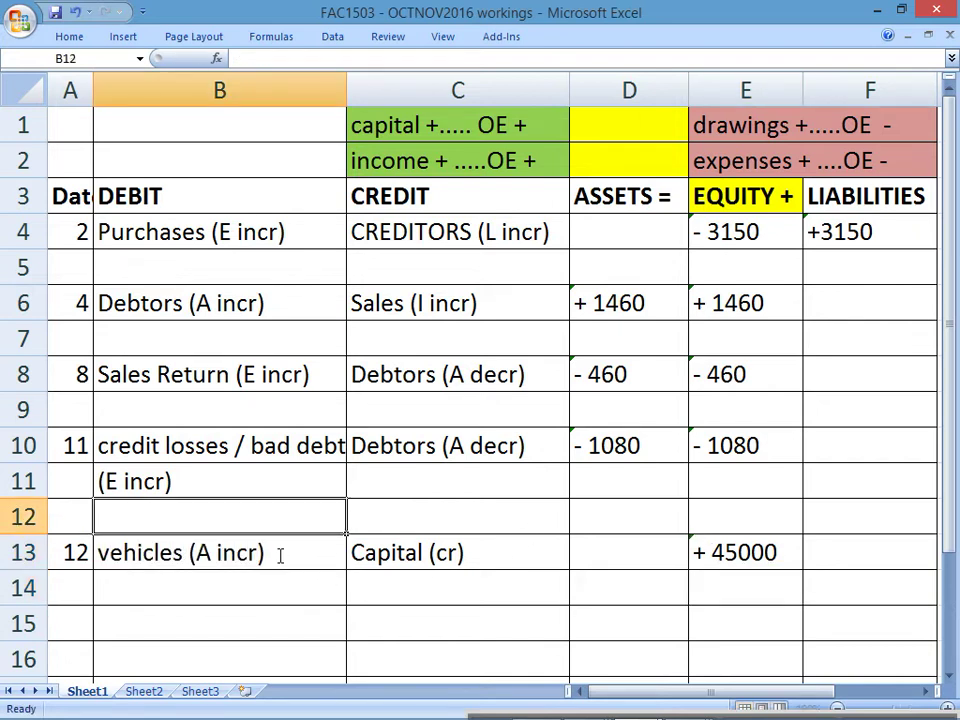
{"action": "left_click", "coordinate": [289, 583]}
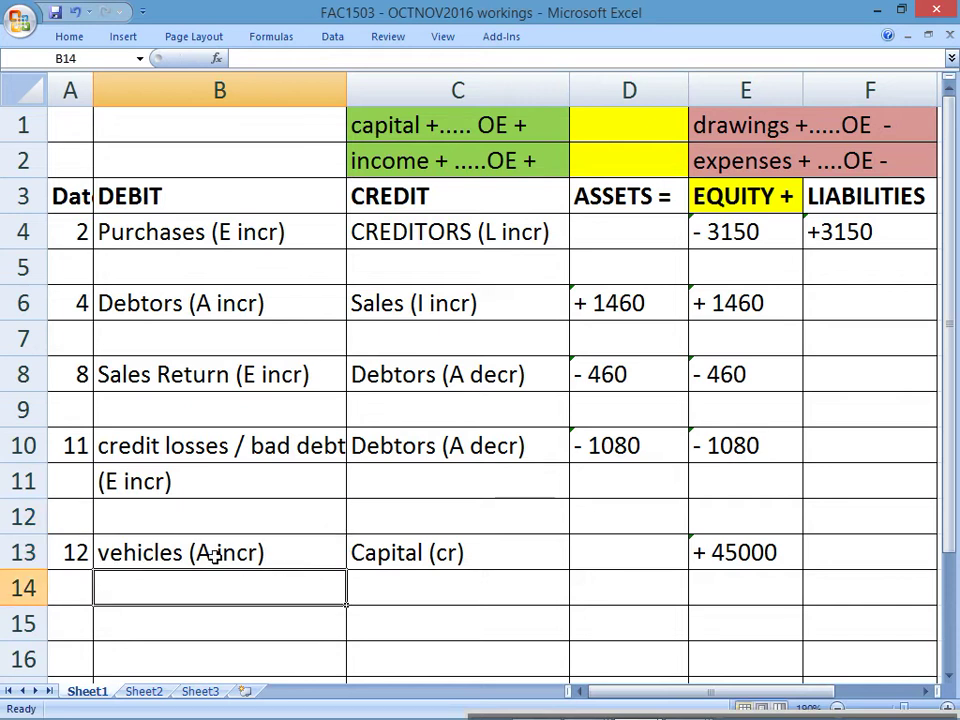
{"action": "left_click", "coordinate": [214, 553]}
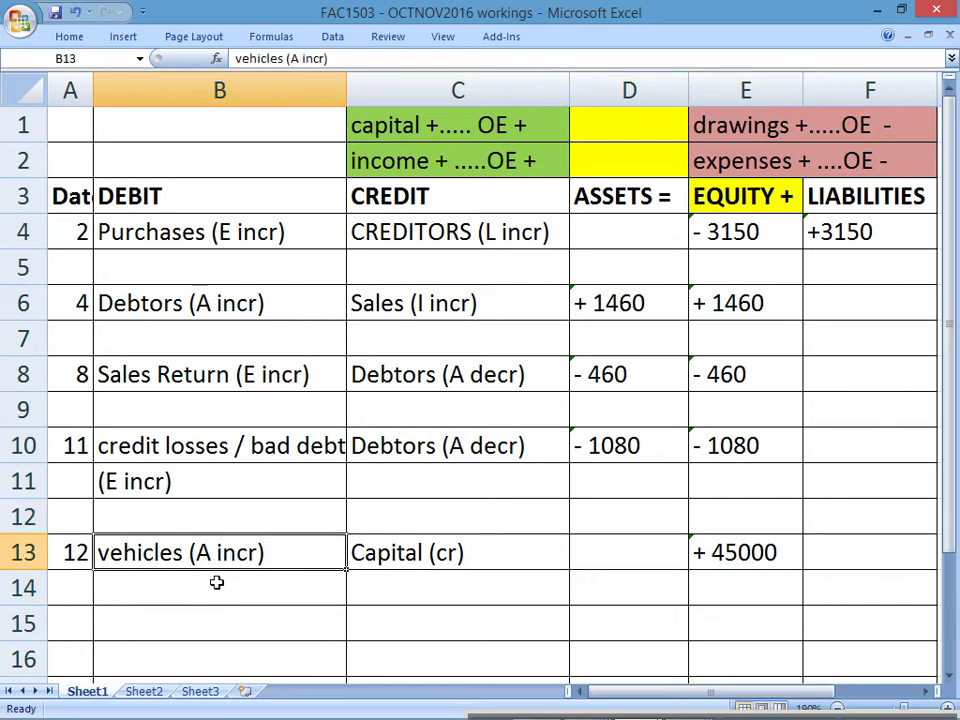
{"action": "key", "text": "shift+Right"}
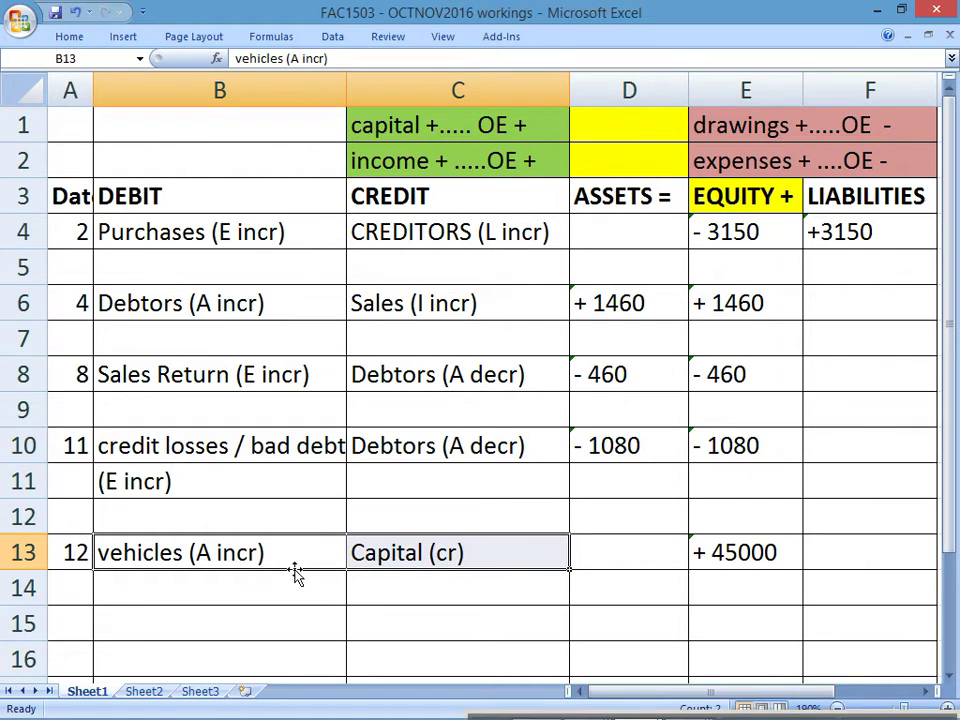
Copy the day 12 equity effect from E13 into the ASSETS column at D13 and save the workbook
{"action": "left_click", "coordinate": [710, 555]}
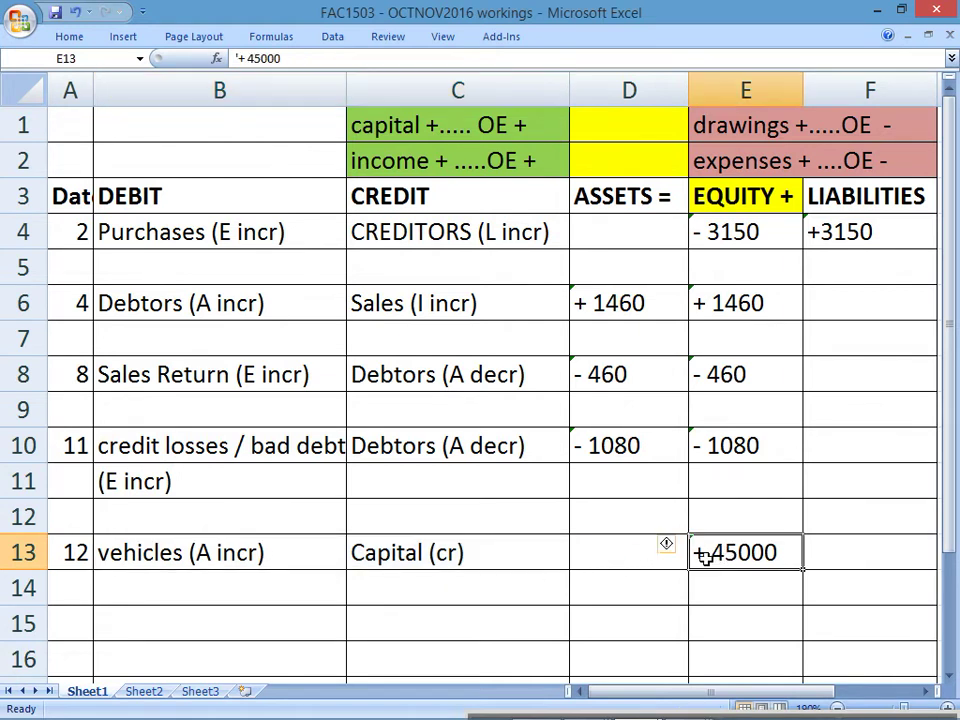
{"action": "key", "text": "ctrl+c"}
{"action": "left_click", "coordinate": [615, 553]}
{"action": "key", "text": "ctrl+v"}
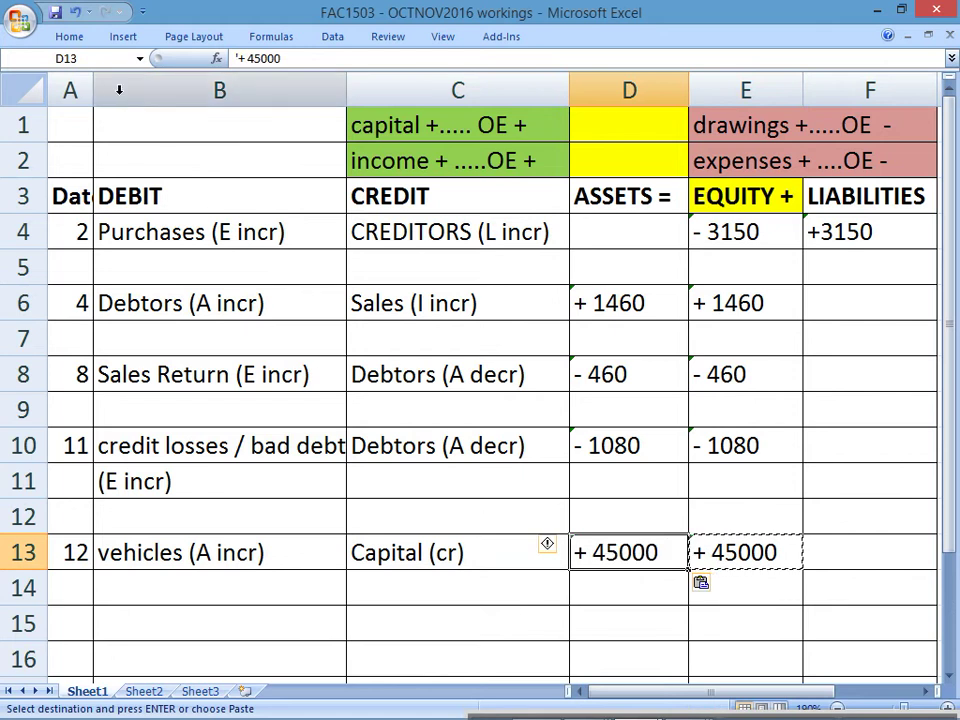
{"action": "left_click", "coordinate": [56, 12]}
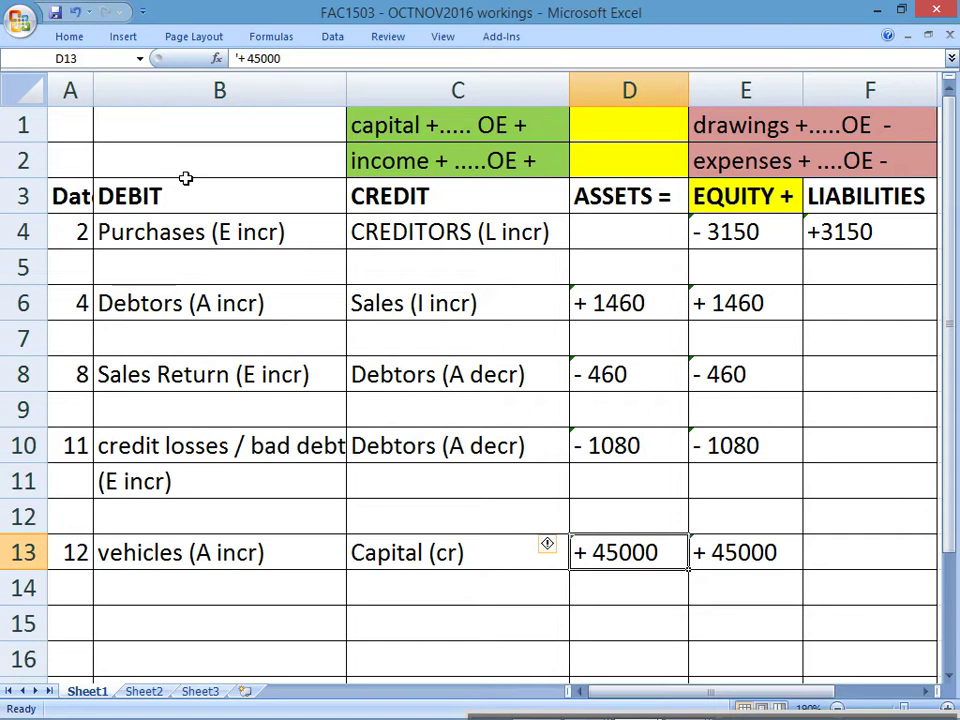
Enter the date 15 in A15 for the next transaction
{"action": "left_click", "coordinate": [80, 618]}
{"action": "type", "text": "15"}
{"action": "key", "text": "Return"}
Switch to the exam paper in Acrobat Reader and circle day 15 and the words "Received R1 000" in red
{"action": "key", "text": "alt+Tab"}
{"action": "mouse_move", "coordinate": [130, 512]}
{"action": "left_mouse_down"}
{"action": "mouse_move", "coordinate": [133, 548]}
{"action": "mouse_move", "coordinate": [127, 538]}
{"action": "left_mouse_up"}
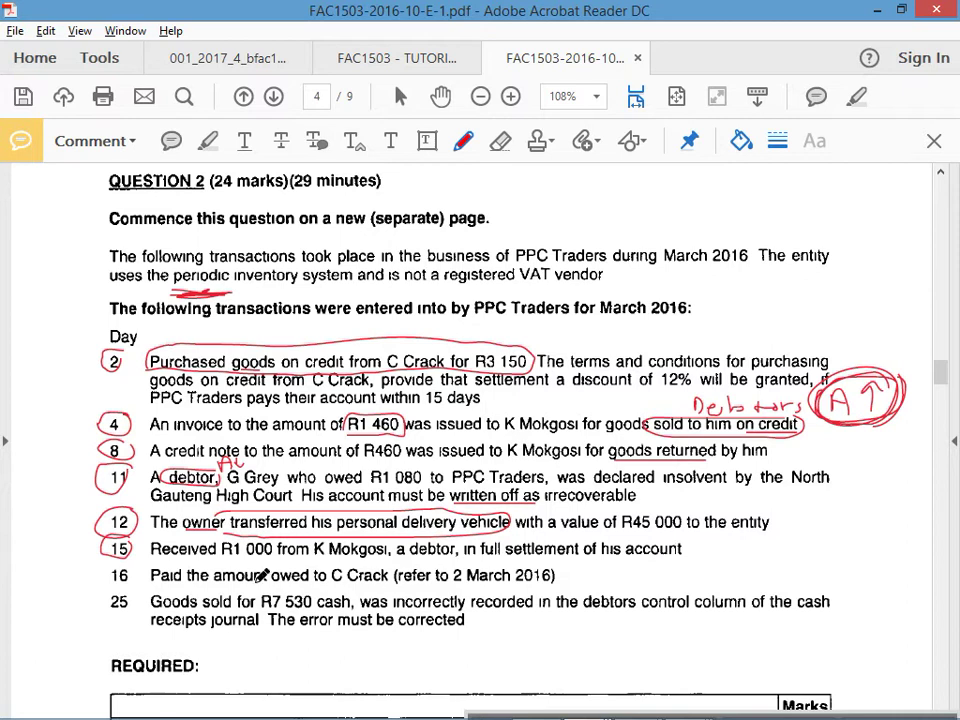
{"action": "mouse_move", "coordinate": [218, 555]}
{"action": "left_mouse_down"}
{"action": "mouse_move", "coordinate": [274, 553]}
{"action": "mouse_move", "coordinate": [190, 537]}
{"action": "mouse_move", "coordinate": [145, 550]}
{"action": "mouse_move", "coordinate": [226, 550]}
{"action": "left_mouse_up"}
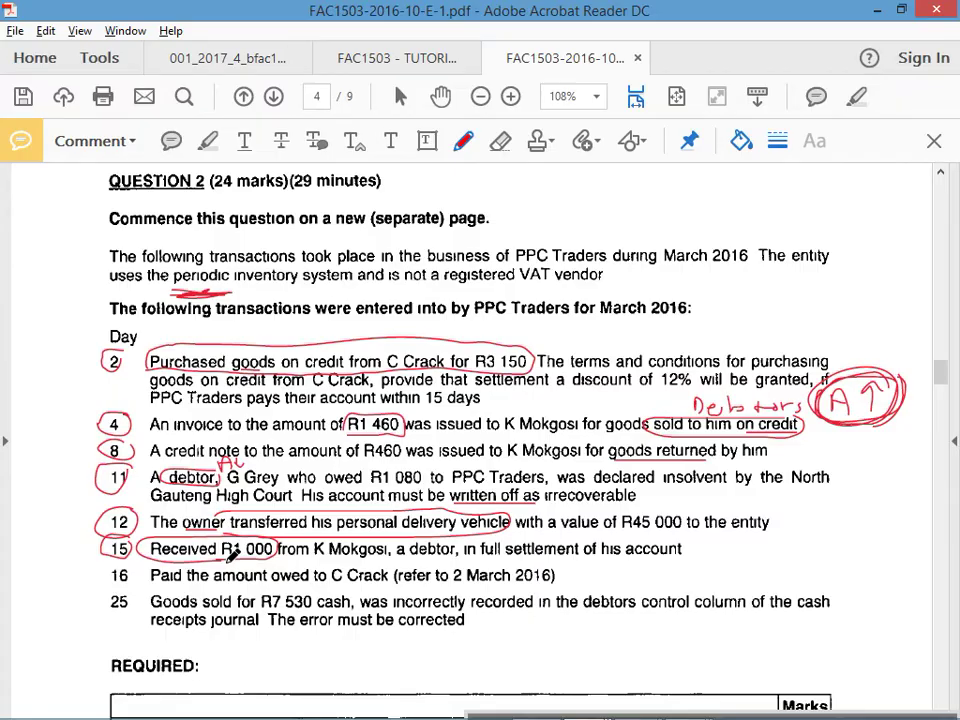
Return to the Excel workings and enter the day 15 debit account "BANK (A INCR)" in B15
{"action": "key", "text": "alt+Tab"}
{"action": "left_click", "coordinate": [190, 618]}
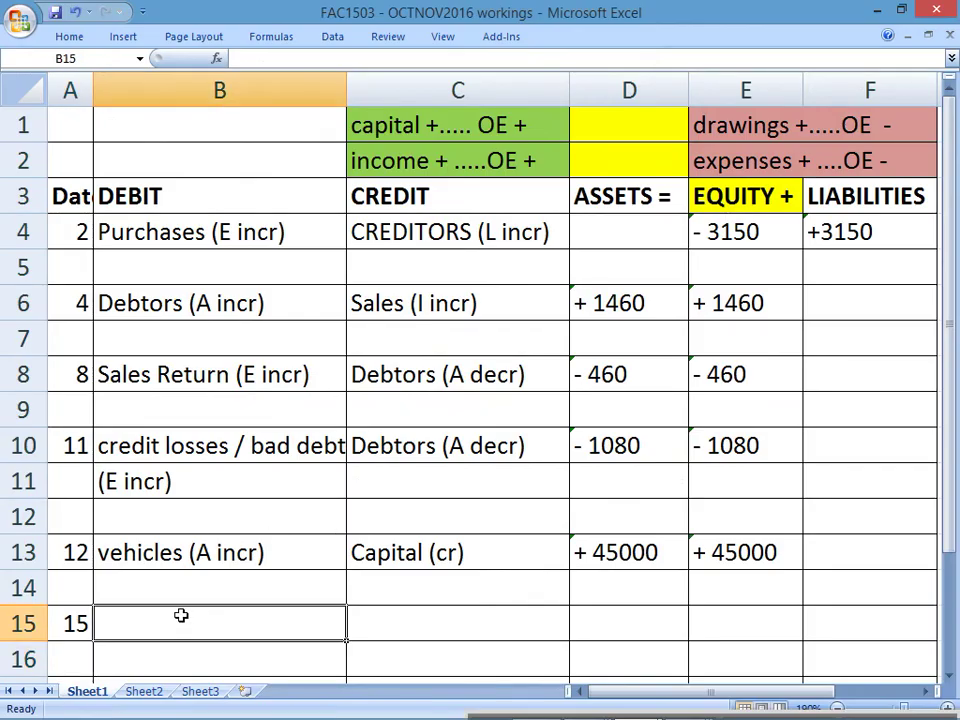
{"action": "type", "text": "BANK ("}
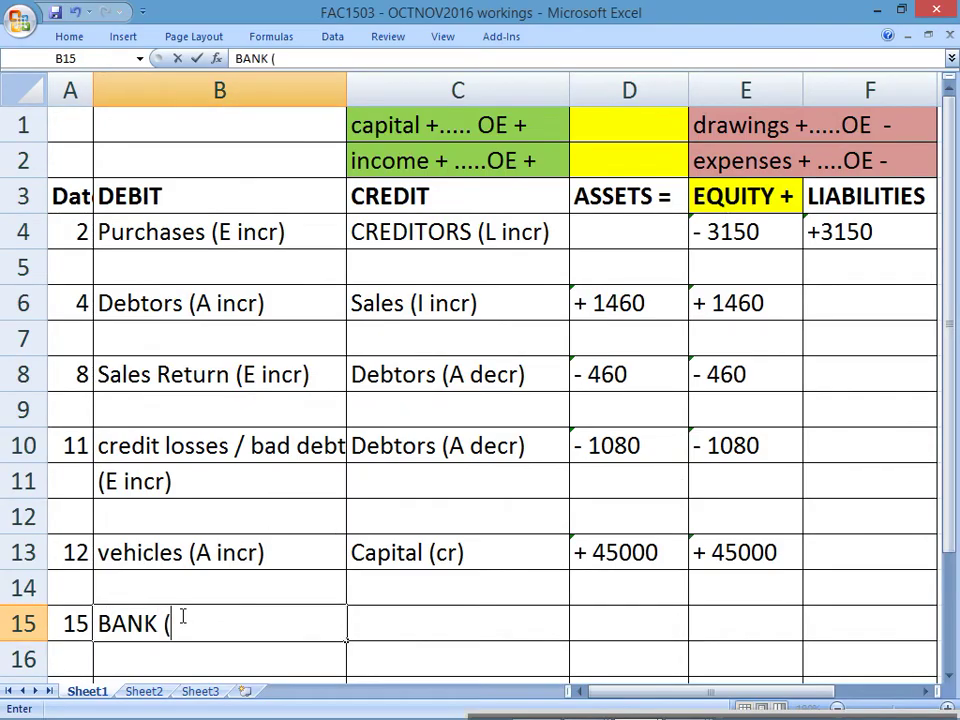
{"action": "type", "text": "A INCR)"}
{"action": "key", "text": "Return"}
{"action": "left_click", "coordinate": [180, 617]}
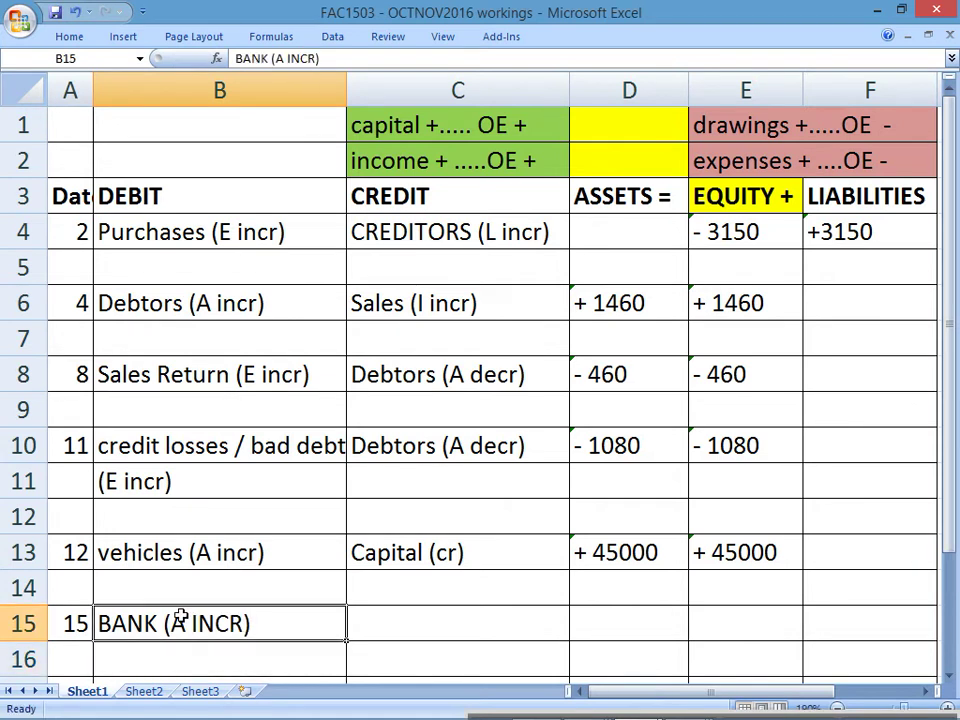
Underline the day 15 debtor's full settlement wording in the exam paper, and enter the credit account "DEBTORS (A DECR)" in C15 of the Excel workings
{"action": "key", "text": "alt+Tab"}
{"action": "left_click_drag", "start_coordinate": [322, 556], "coordinate": [682, 556]}
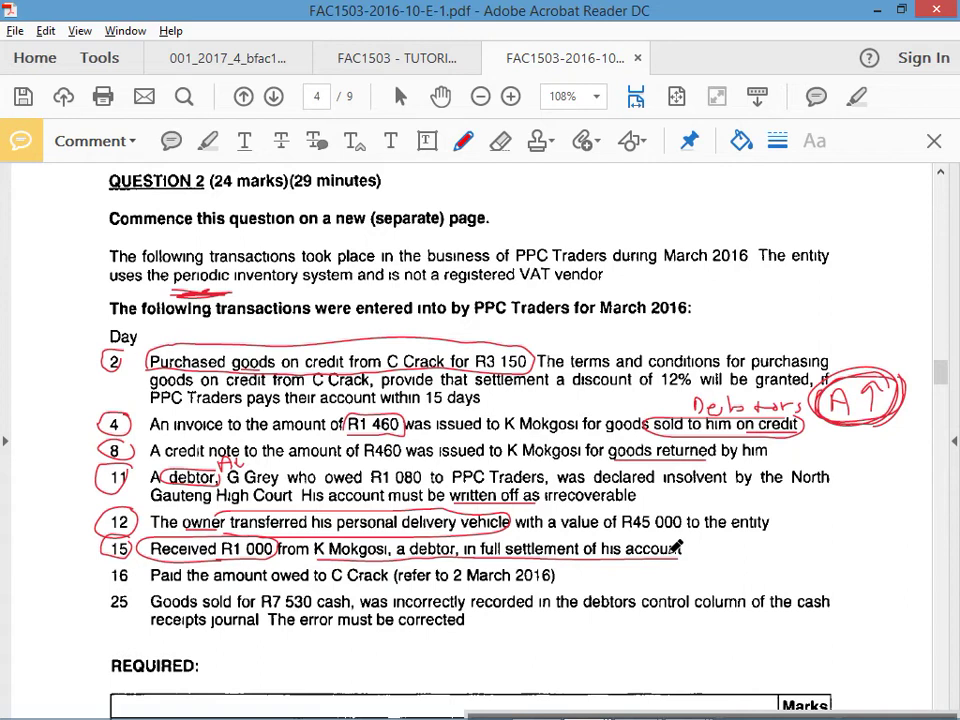
{"action": "key", "text": "alt+Tab"}
{"action": "left_click", "coordinate": [432, 623]}
{"action": "type", "text": "DEBTORS (A"}
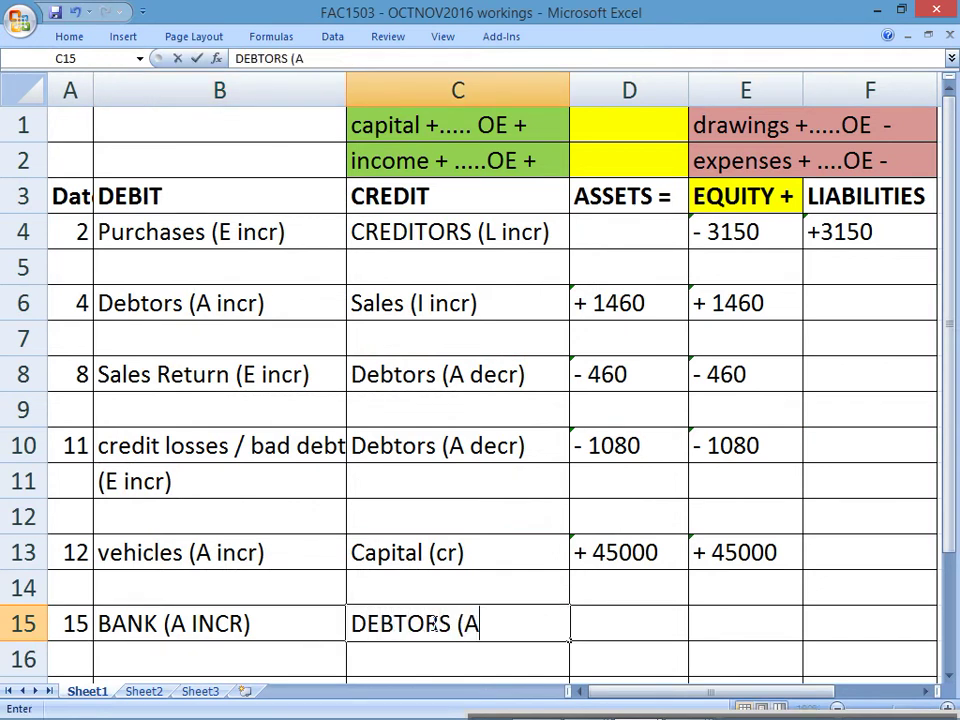
{"action": "type", "text": " DECR)"}
{"action": "key", "text": "Return"}
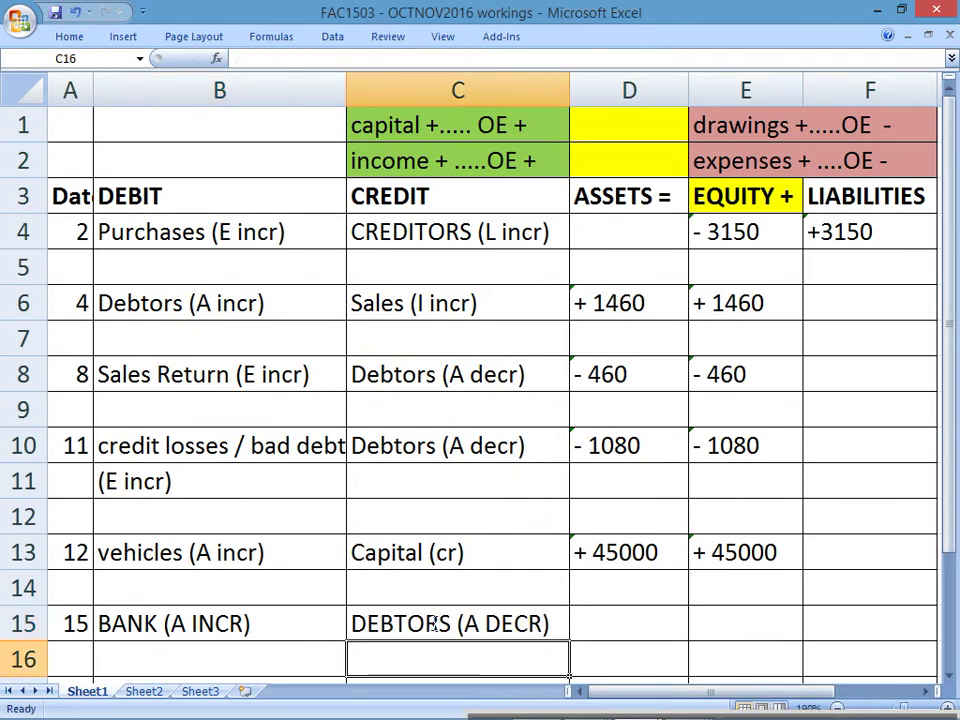
{"action": "left_click", "coordinate": [405, 627]}
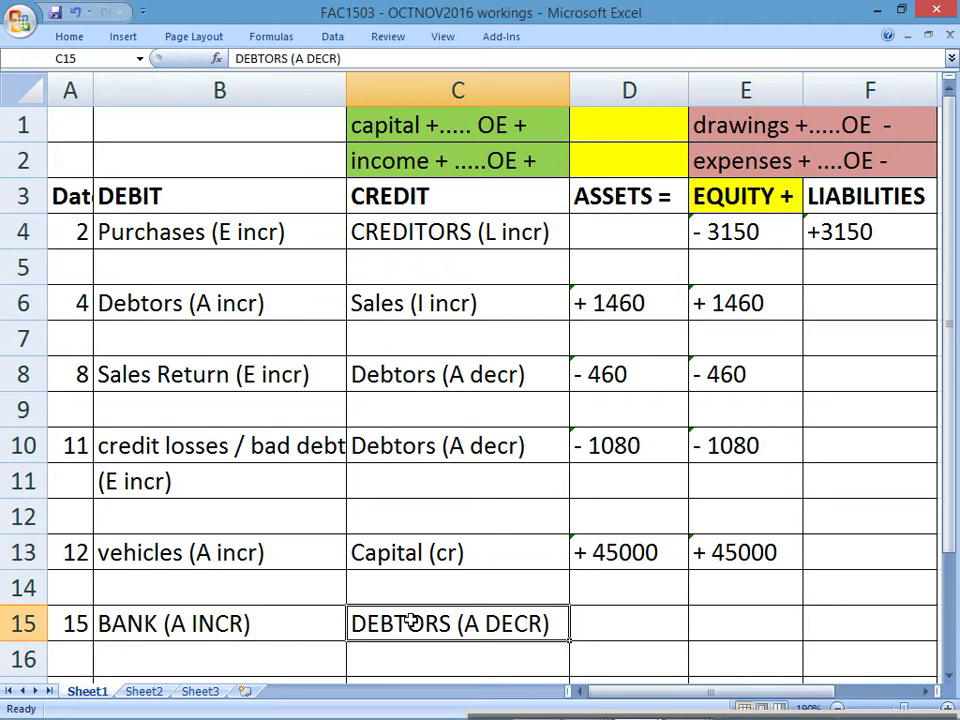
Record the day 15 effect on assets by entering "+1000" in D15 and "-1000" in D16, and highlight both amounts
{"action": "left_click", "coordinate": [423, 200]}
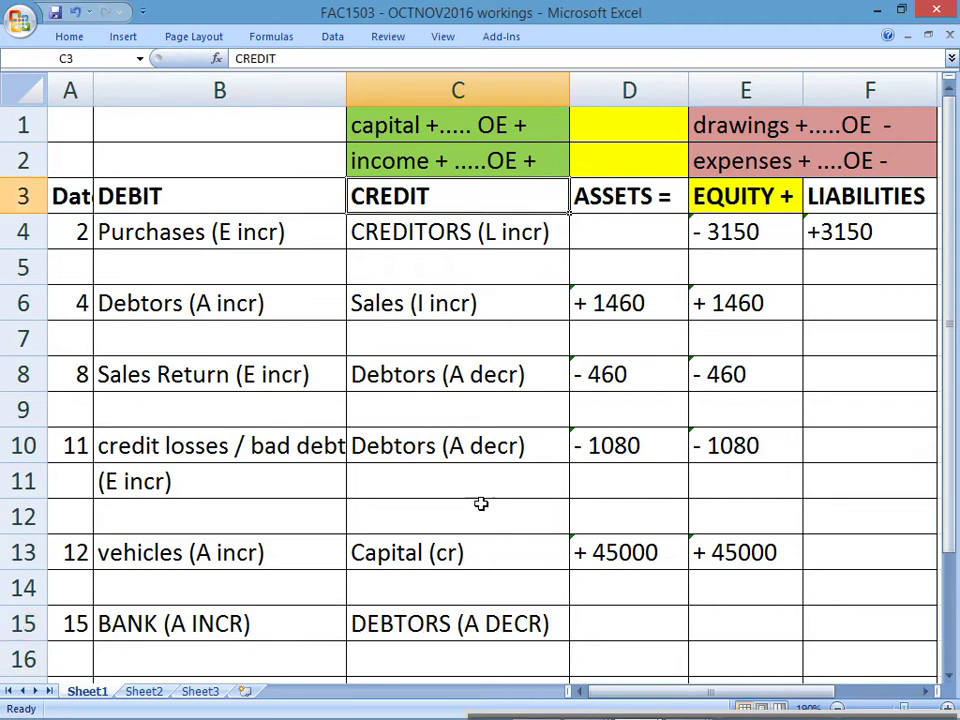
{"action": "left_click", "coordinate": [950, 680]}
{"action": "left_click", "coordinate": [950, 680]}
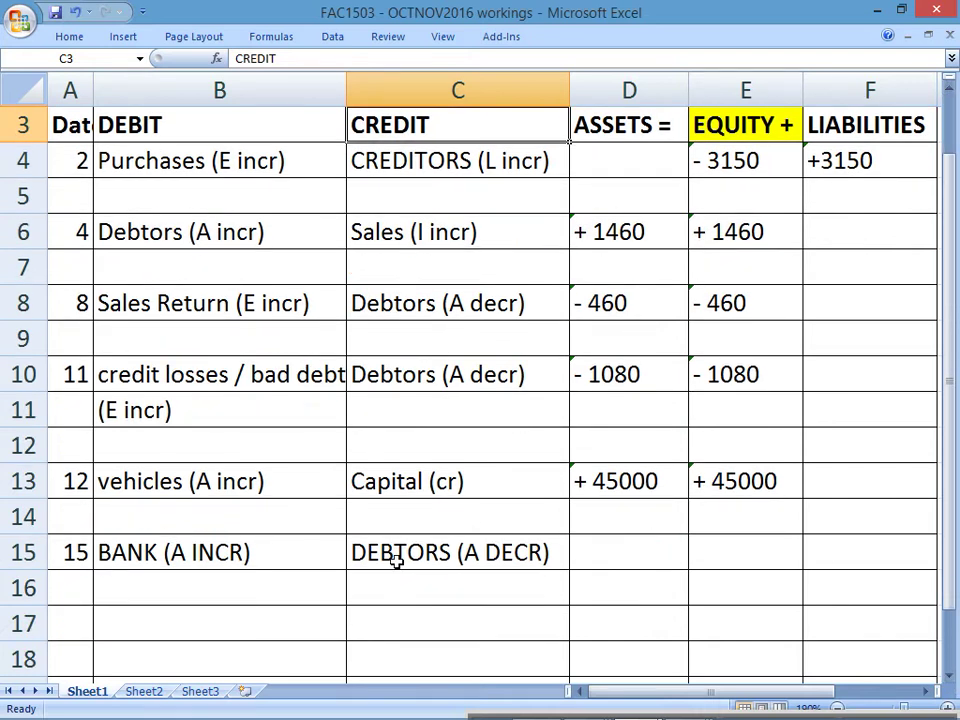
{"action": "left_click", "coordinate": [610, 553]}
{"action": "type", "text": "'+"}
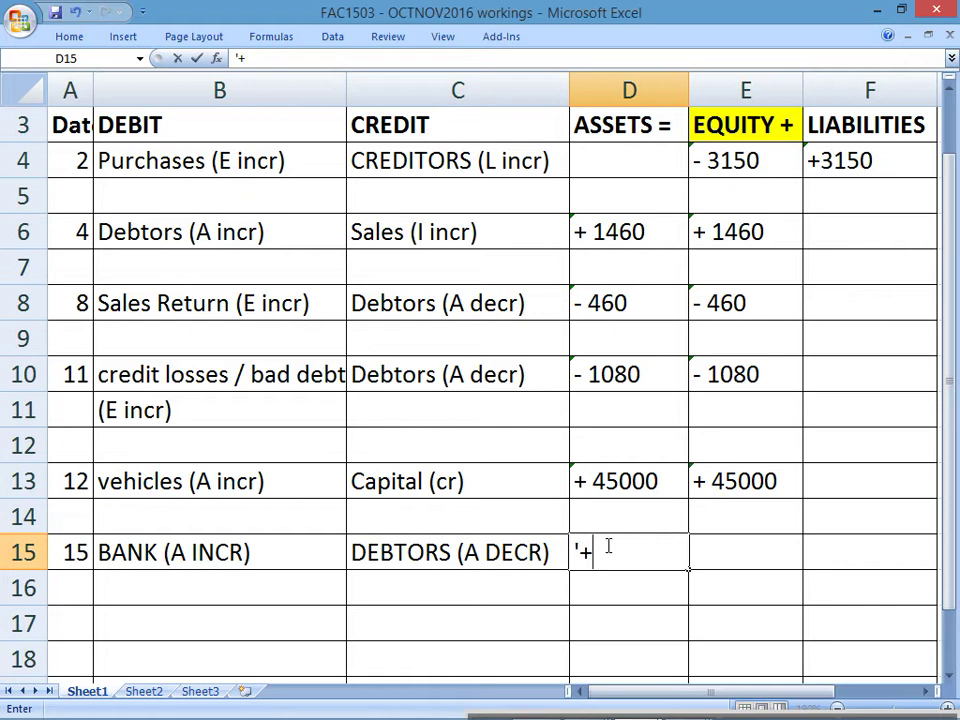
{"action": "type", "text": "1000"}
{"action": "key", "text": "Return"}
{"action": "type", "text": "'"}
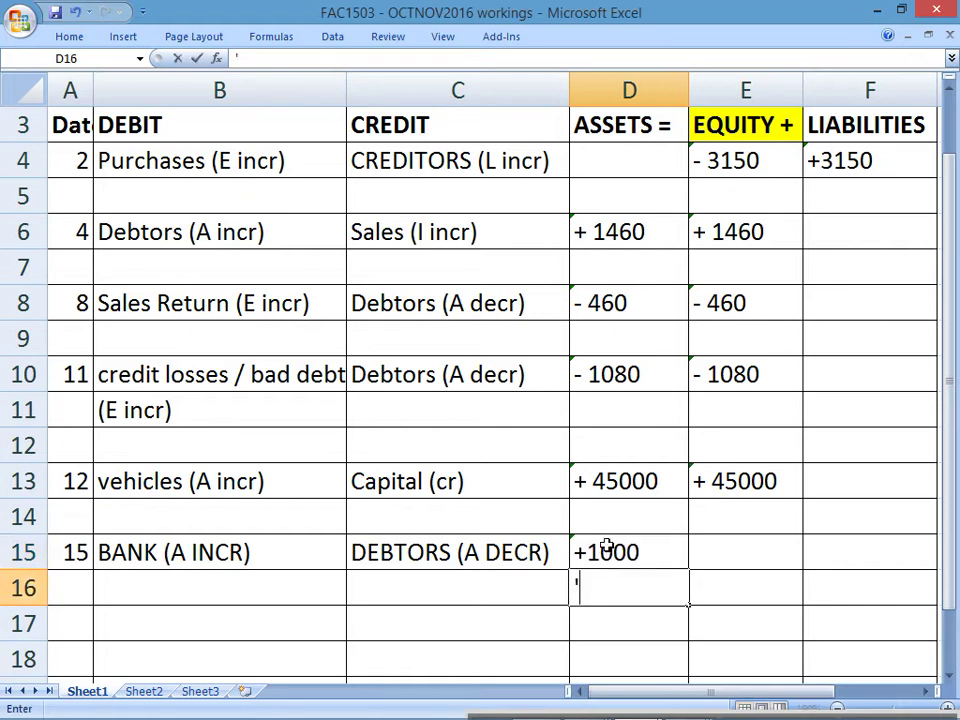
{"action": "type", "text": " -1000"}
{"action": "key", "text": "Return"}
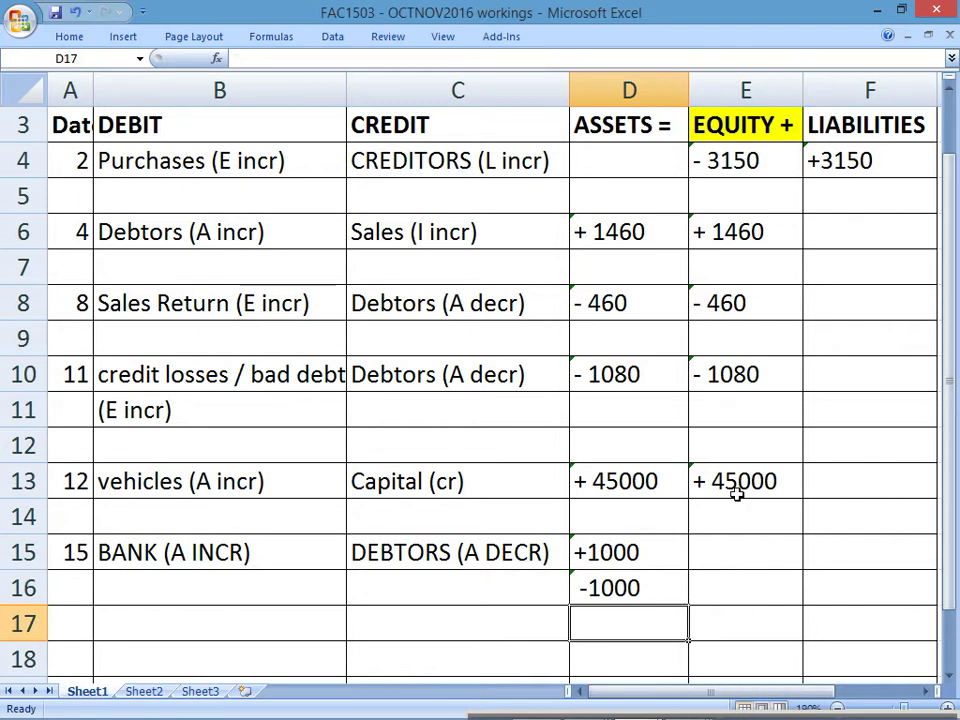
{"action": "left_click_drag", "start_coordinate": [640, 552], "coordinate": [660, 582]}
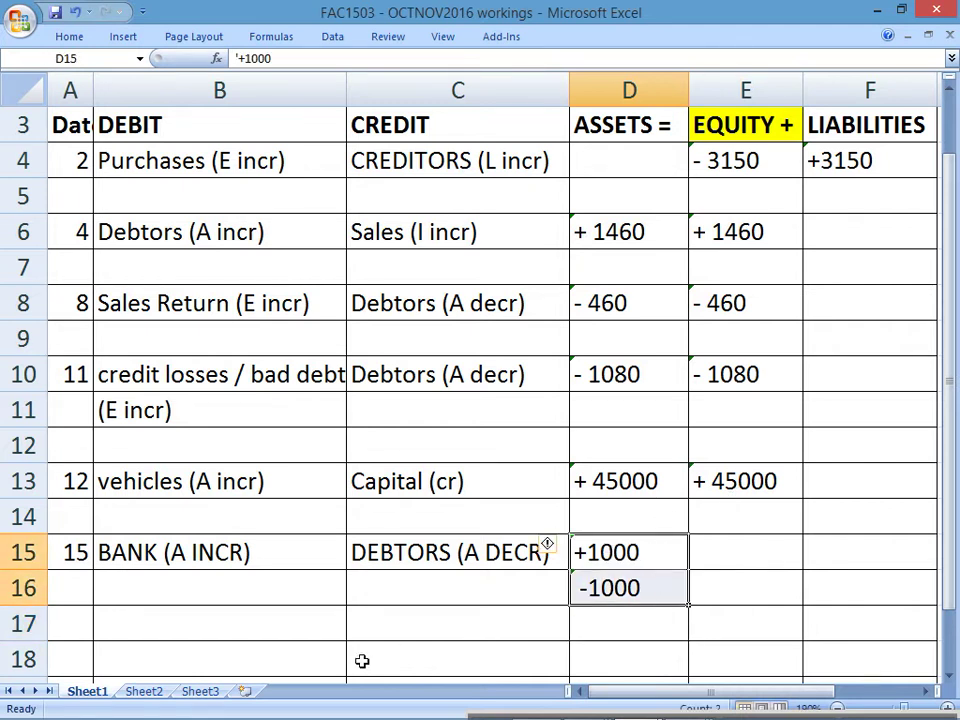
Enter the date 16 in A17 for the next transaction
{"action": "left_click", "coordinate": [85, 636]}
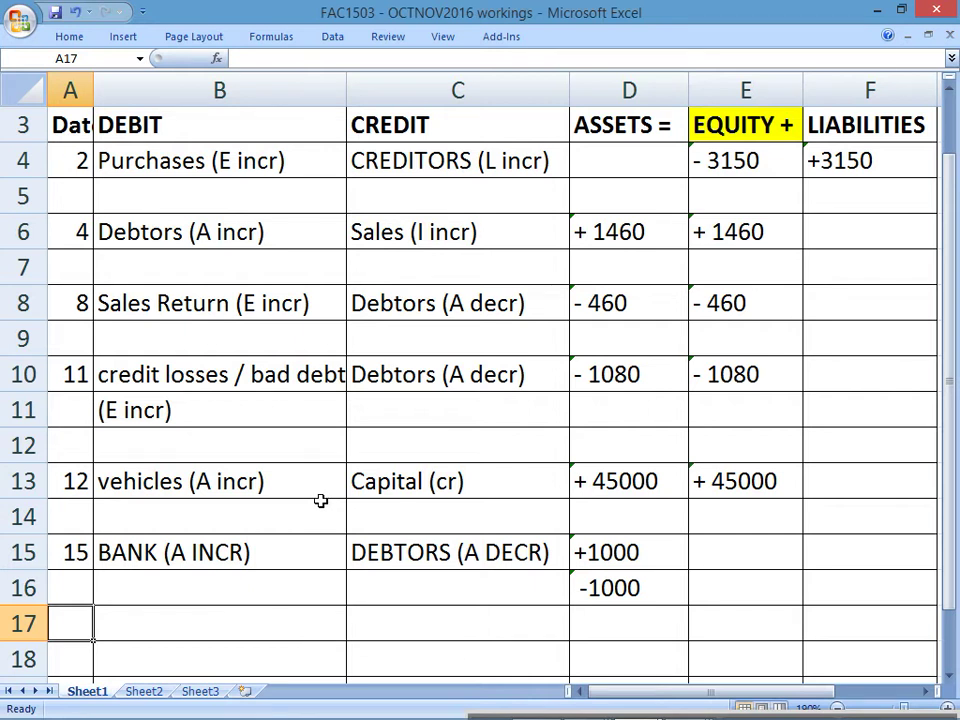
{"action": "type", "text": "16"}
{"action": "key", "text": "Return"}
Switch to the exam paper in Acrobat Reader, draw a red arrow from day 16 to day 2, and underline "discount of 12%"
{"action": "key", "text": "alt+Tab"}
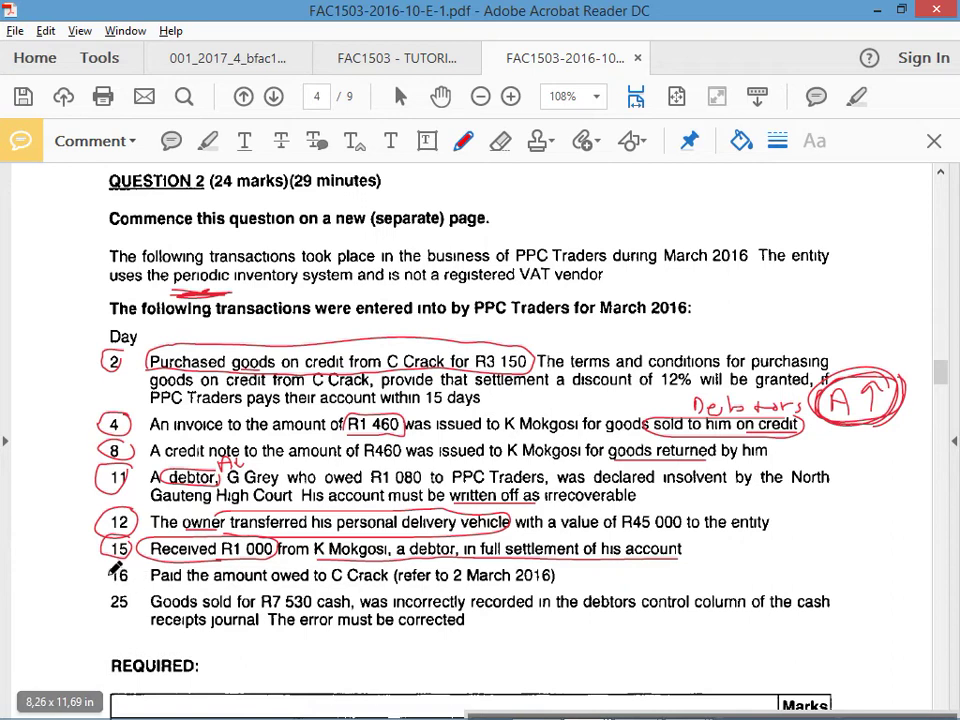
{"action": "mouse_move", "coordinate": [108, 574]}
{"action": "left_mouse_down"}
{"action": "mouse_move", "coordinate": [62, 570]}
{"action": "mouse_move", "coordinate": [38, 476]}
{"action": "mouse_move", "coordinate": [38, 400]}
{"action": "mouse_move", "coordinate": [50, 362]}
{"action": "mouse_move", "coordinate": [82, 358]}
{"action": "mouse_move", "coordinate": [90, 368]}
{"action": "left_mouse_up"}
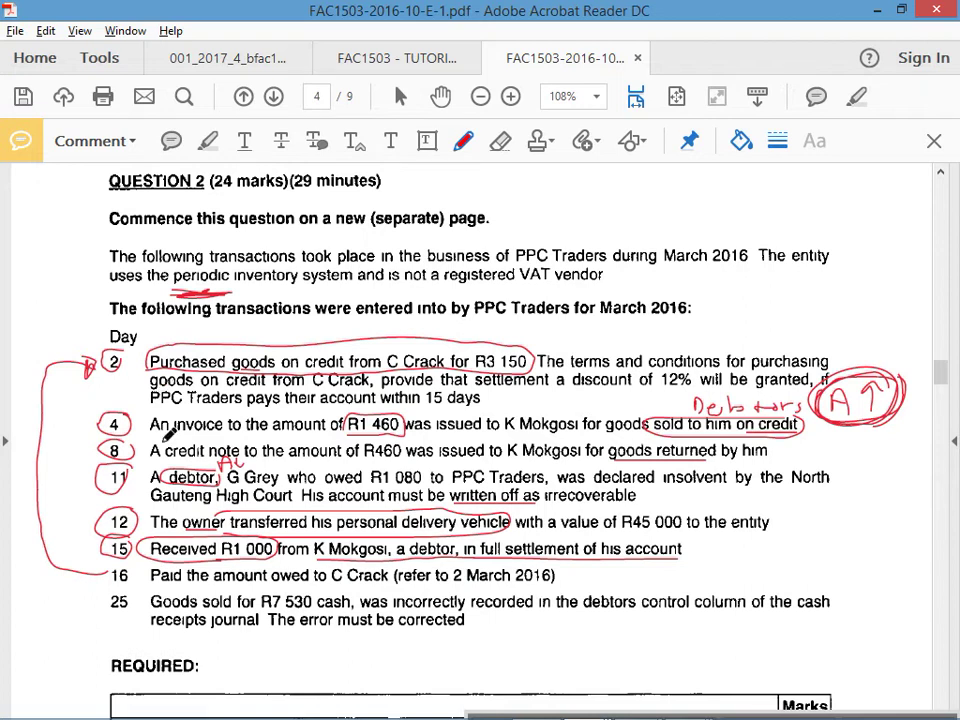
{"action": "left_click_drag", "start_coordinate": [578, 388], "coordinate": [692, 388]}
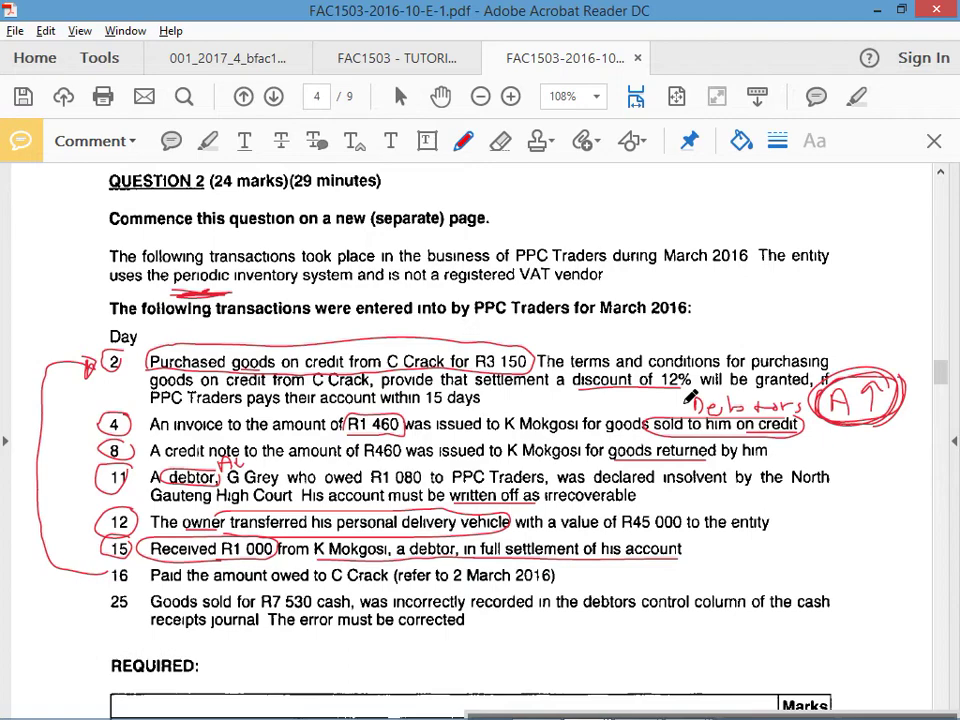
Look over the Excel workings, and circle "(29 minutes)" in red in the Question 2 heading of the exam paper in Acrobat Reader
{"action": "key", "text": "alt+Tab"}
{"action": "scroll", "coordinate": [240, 598], "scroll_direction": "up", "scroll_amount": 6, "text": "ctrl"}
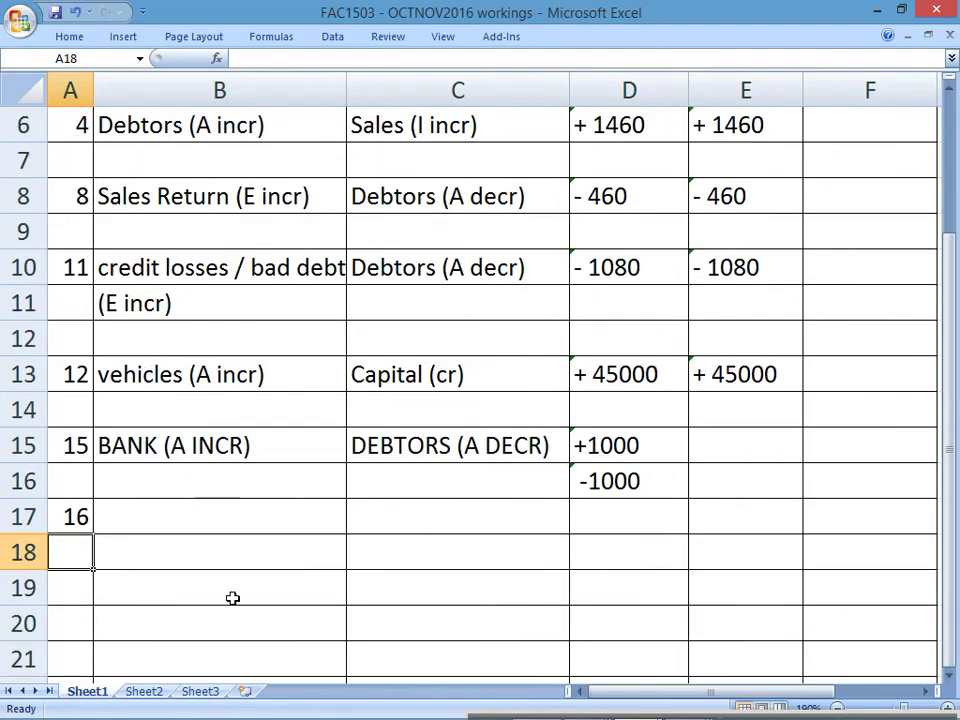
{"action": "scroll", "coordinate": [229, 566], "scroll_direction": "up", "scroll_amount": 2}
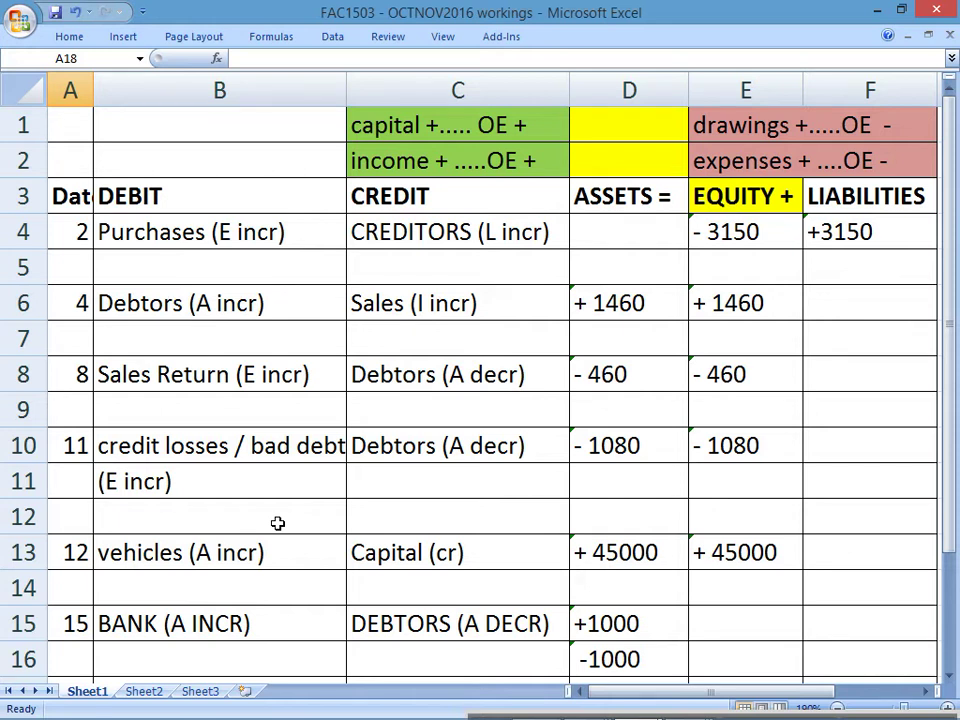
{"action": "key", "text": "alt+Tab"}
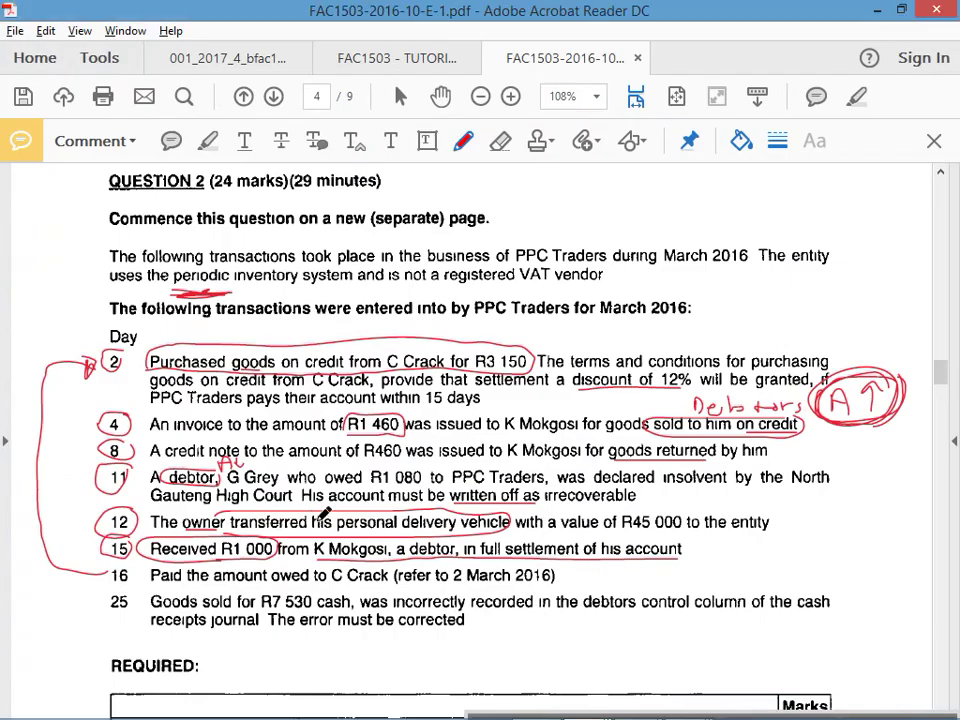
{"action": "scroll", "coordinate": [480, 400], "scroll_direction": "up", "scroll_amount": 1}
{"action": "left_click_drag", "start_coordinate": [395, 236], "coordinate": [381, 229]}
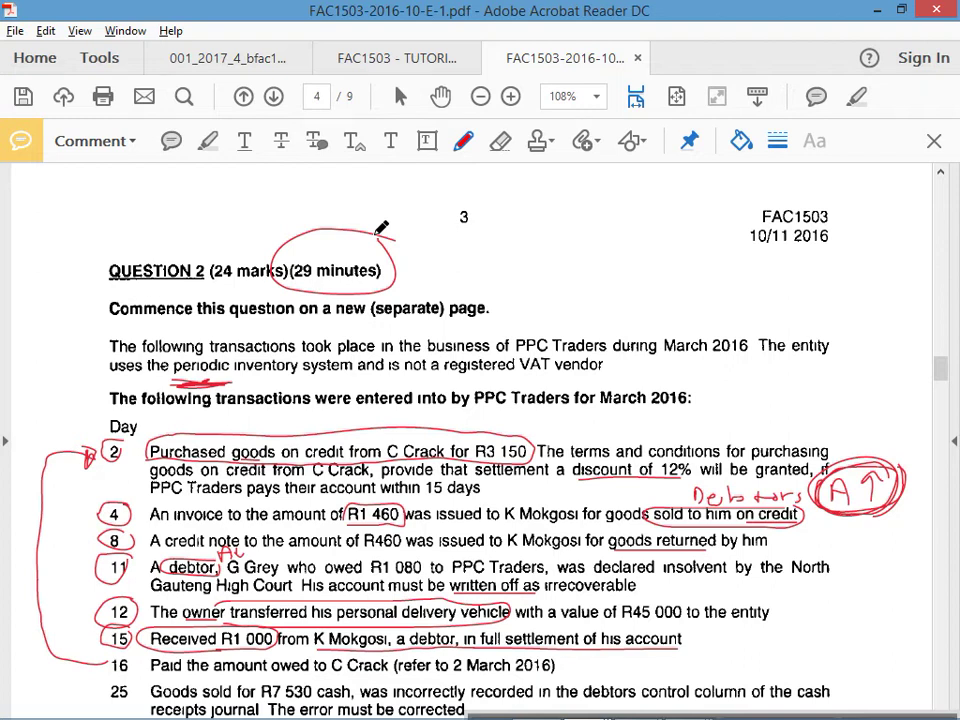
{"action": "scroll", "coordinate": [400, 320], "scroll_direction": "down", "scroll_amount": 2}
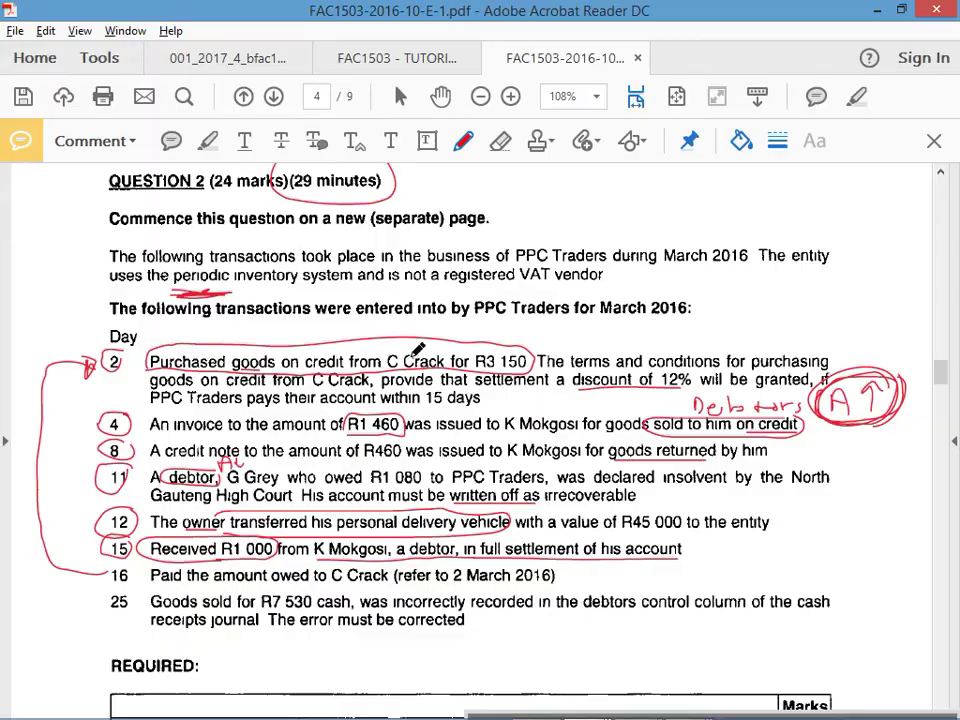
Return to the Excel workings and highlight the recorded entries in B4:E15 to review them
{"action": "key", "text": "alt+Tab"}
{"action": "left_click_drag", "start_coordinate": [220, 232], "coordinate": [708, 600]}
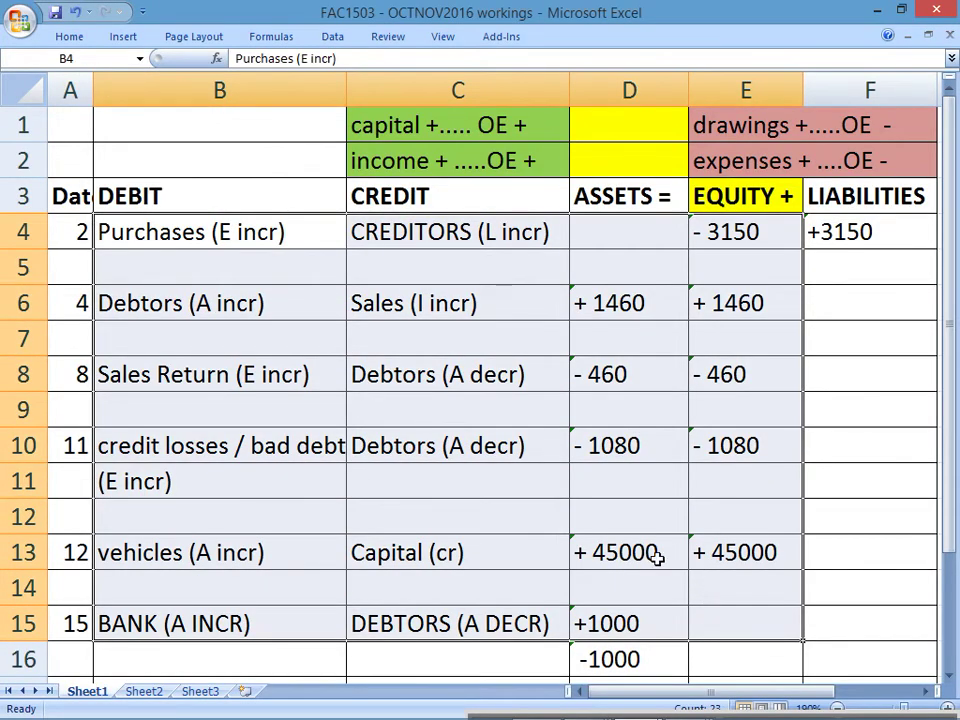
{"action": "left_click", "coordinate": [231, 423]}
{"action": "scroll", "coordinate": [191, 572], "scroll_direction": "down", "scroll_amount": 2}
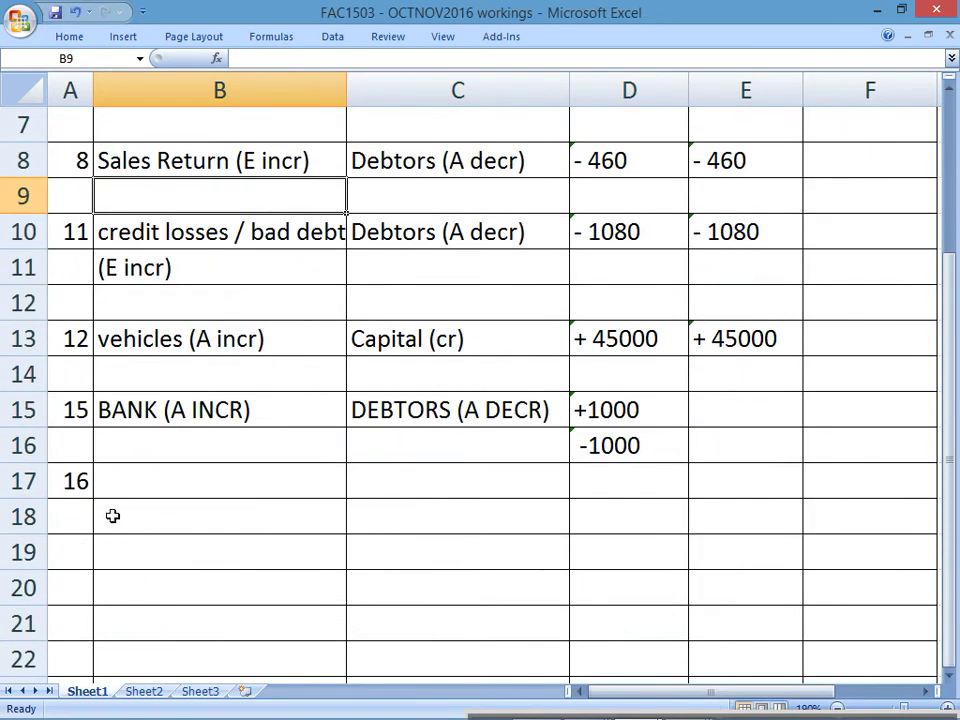
Select B17 beside date 16, and circle "15 days" in red in day 2's discount terms in the Acrobat Reader exam paper
{"action": "left_click", "coordinate": [145, 485]}
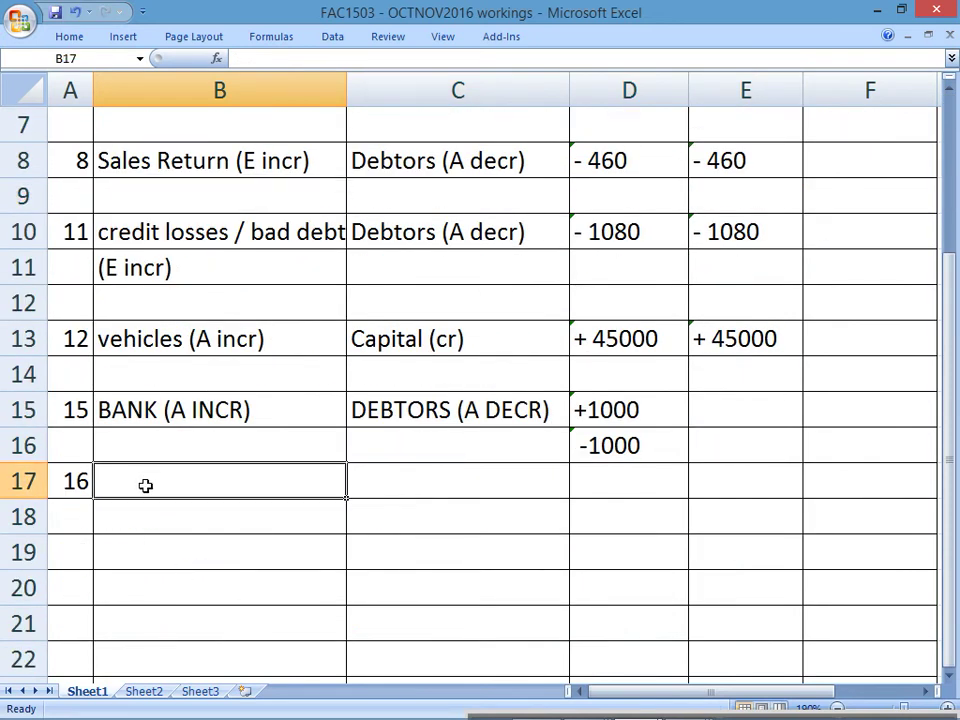
{"action": "key", "text": "alt+Tab"}
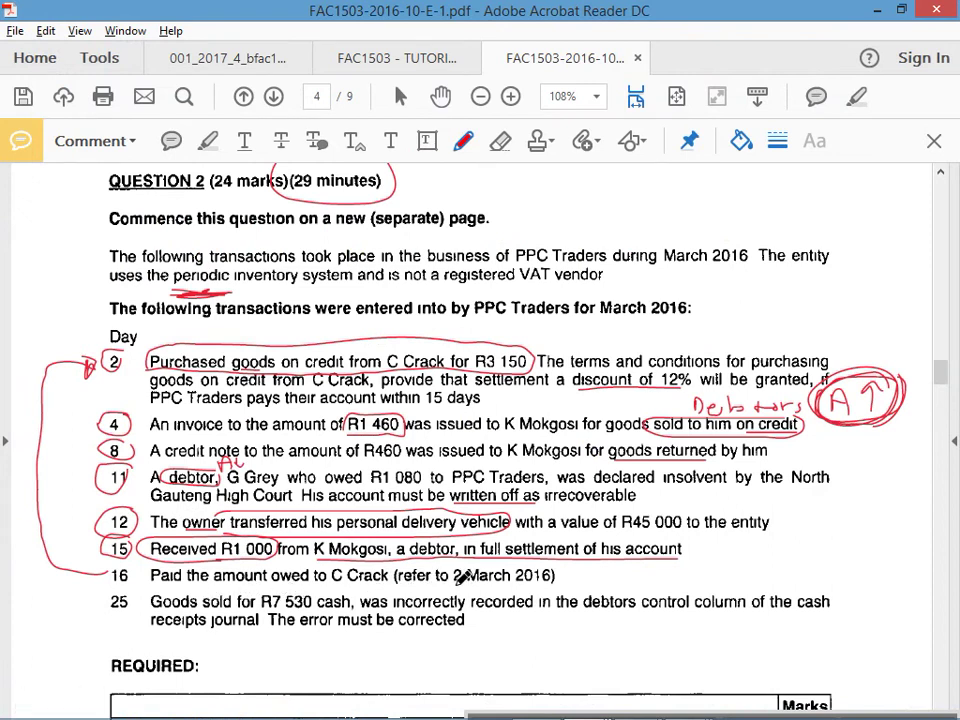
{"action": "mouse_move", "coordinate": [478, 391]}
{"action": "left_mouse_down"}
{"action": "mouse_move", "coordinate": [428, 402]}
{"action": "mouse_move", "coordinate": [484, 394]}
{"action": "left_mouse_up"}
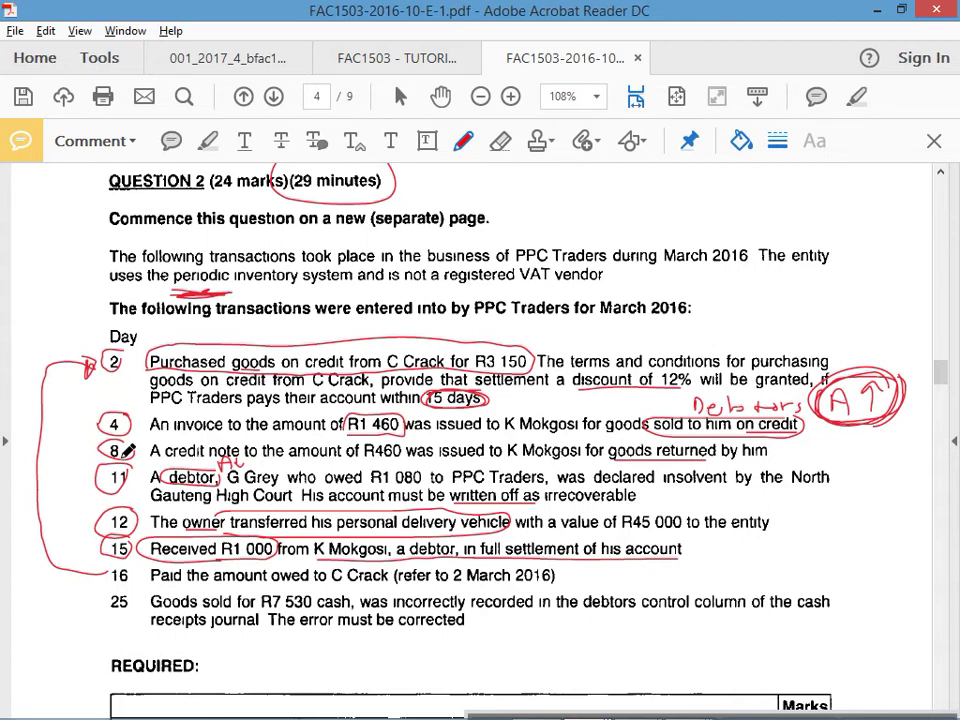
Return to the Excel workings and enter the label "working:" in B20
{"action": "key", "text": "alt+Tab"}
{"action": "left_click", "coordinate": [210, 573]}
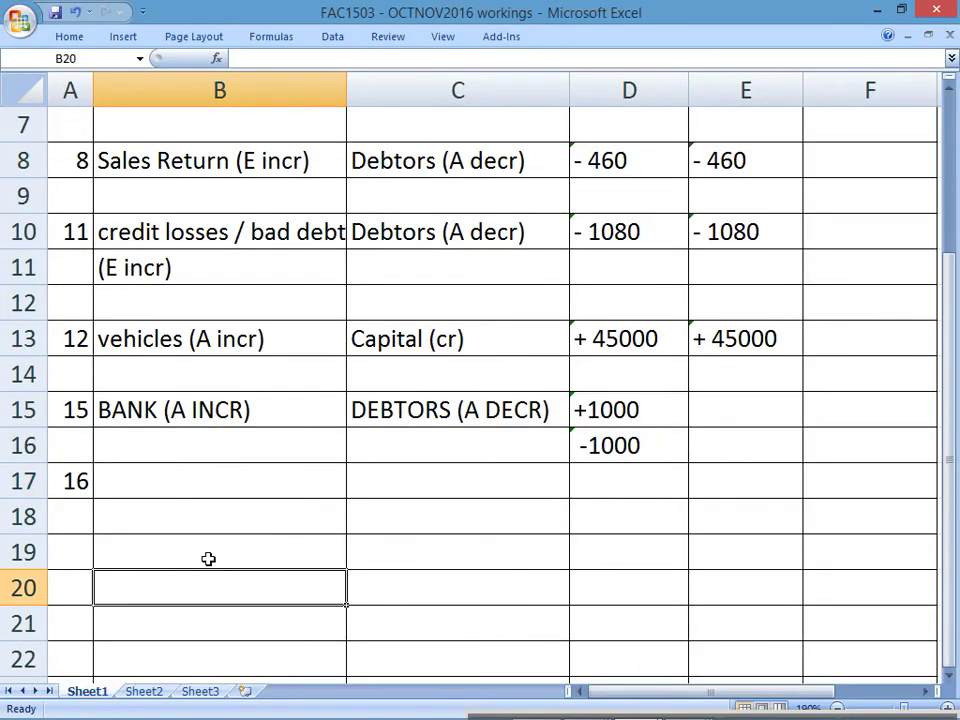
{"action": "type", "text": "working:"}
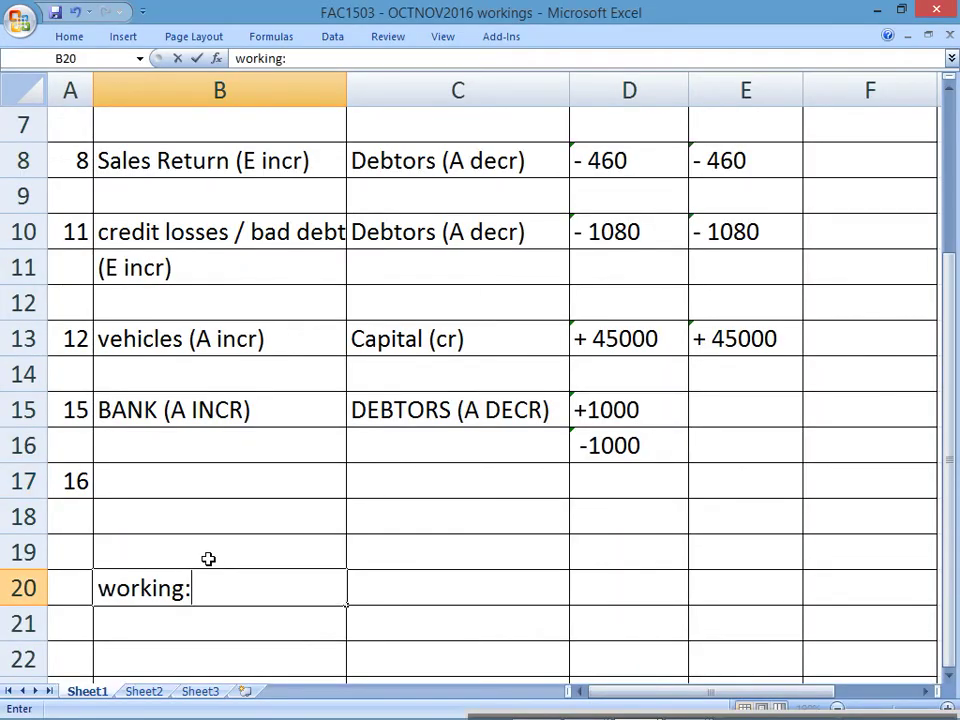
{"action": "key", "text": "Return"}
Enter the note "creditors = 3150 (2 march)..... We pay within 15 days..." in C20 beside the working label
{"action": "key", "text": "Up"}
{"action": "key", "text": "Right"}
{"action": "type", "text": "o"}
{"action": "key", "text": "BackSpace"}
{"action": "type", "text": "creditors -"}
{"action": "key", "text": "BackSpace"}
{"action": "type", "text": "= "}
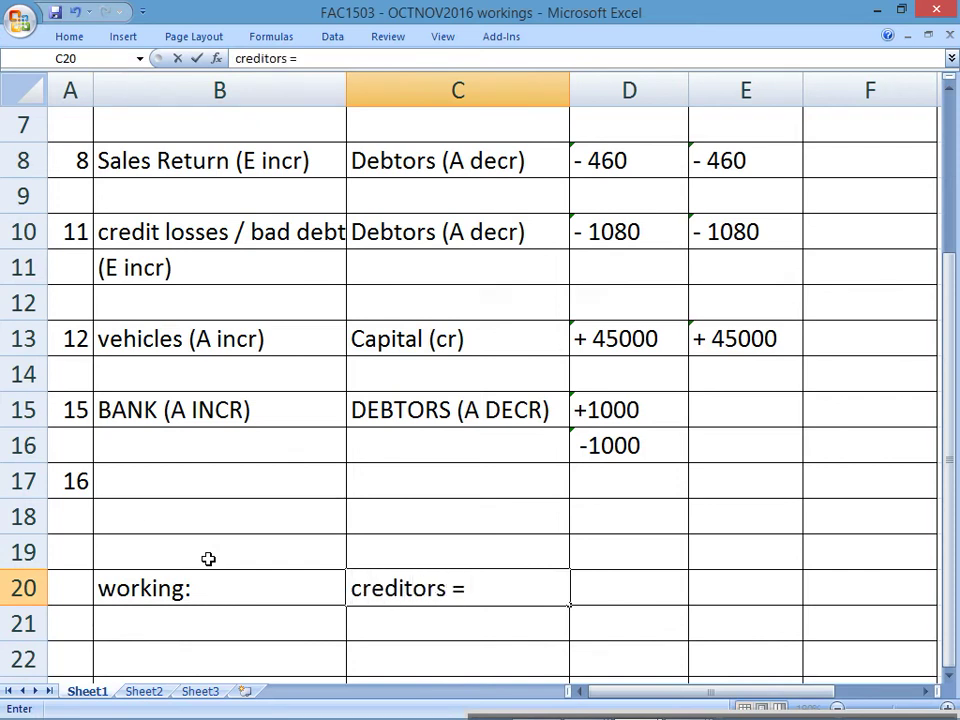
{"action": "type", "text": "3150 (2 "}
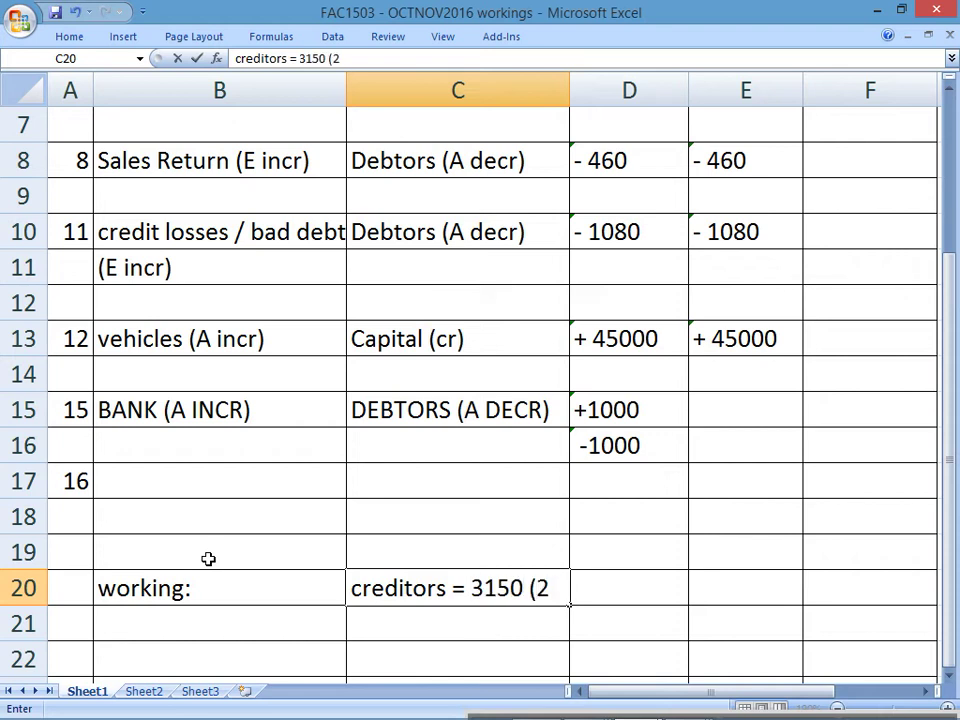
{"action": "type", "text": "march)/"}
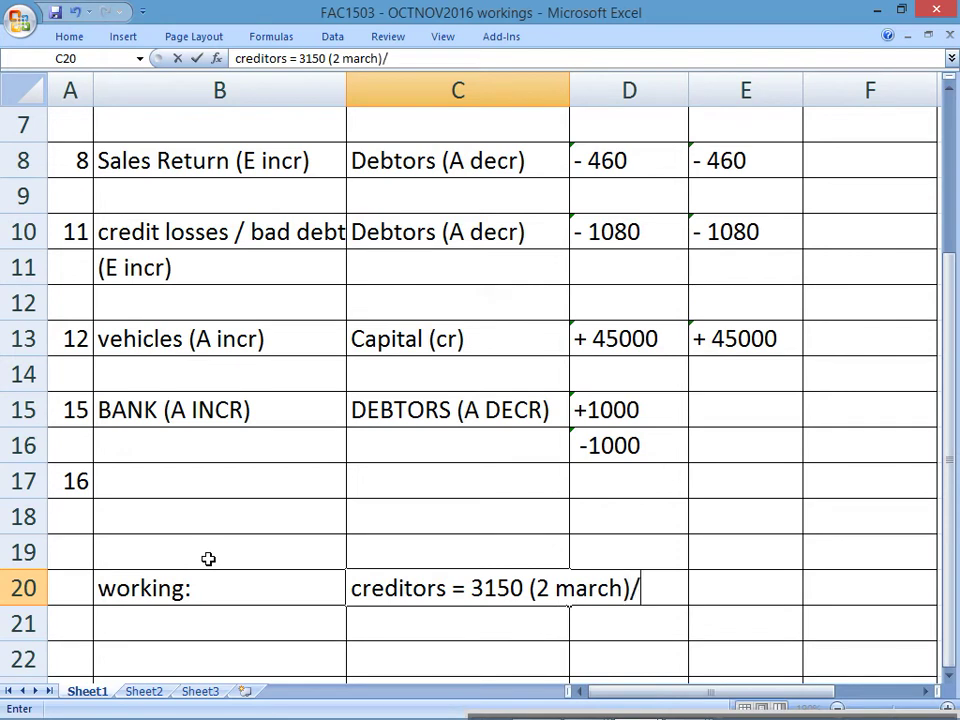
{"action": "key", "text": "BackSpace"}
{"action": "type", "text": "..... We "}
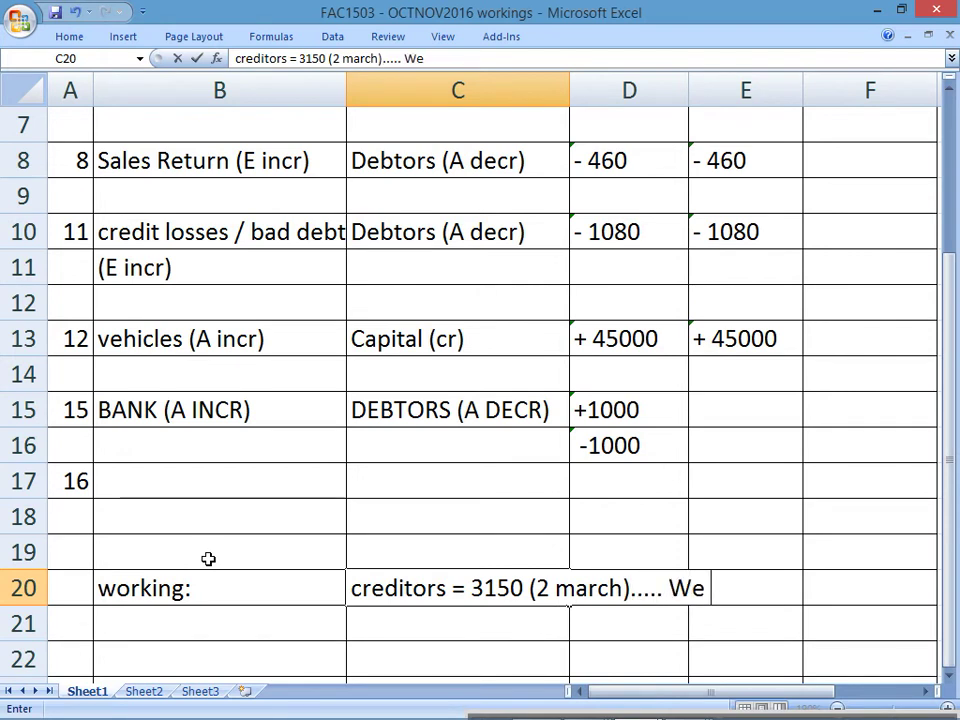
{"action": "type", "text": "pay with"}
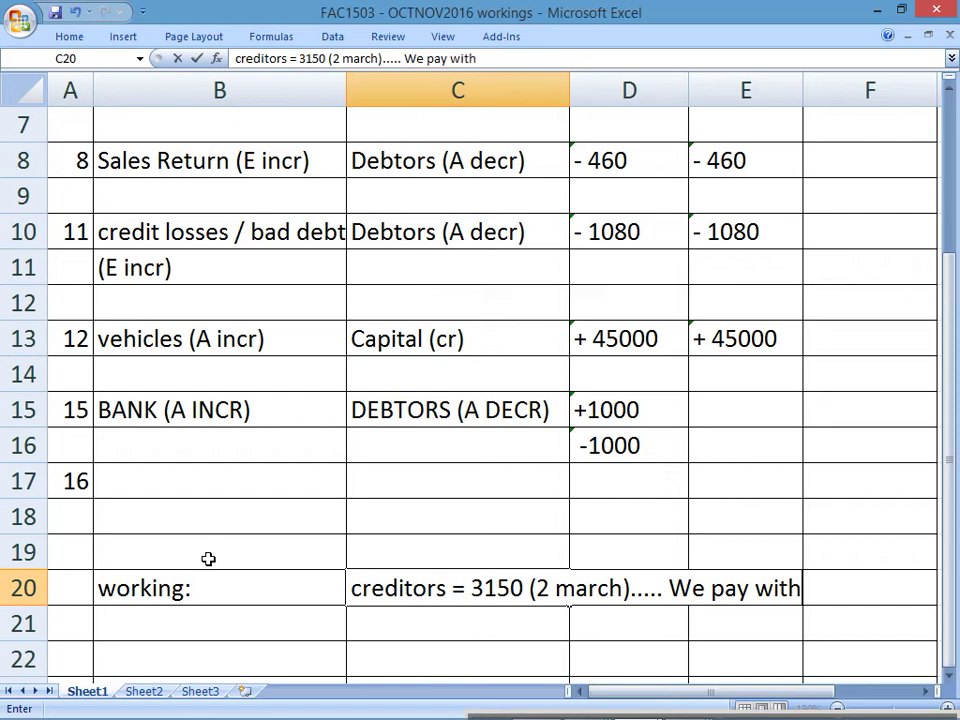
{"action": "type", "text": "in 15 days..."}
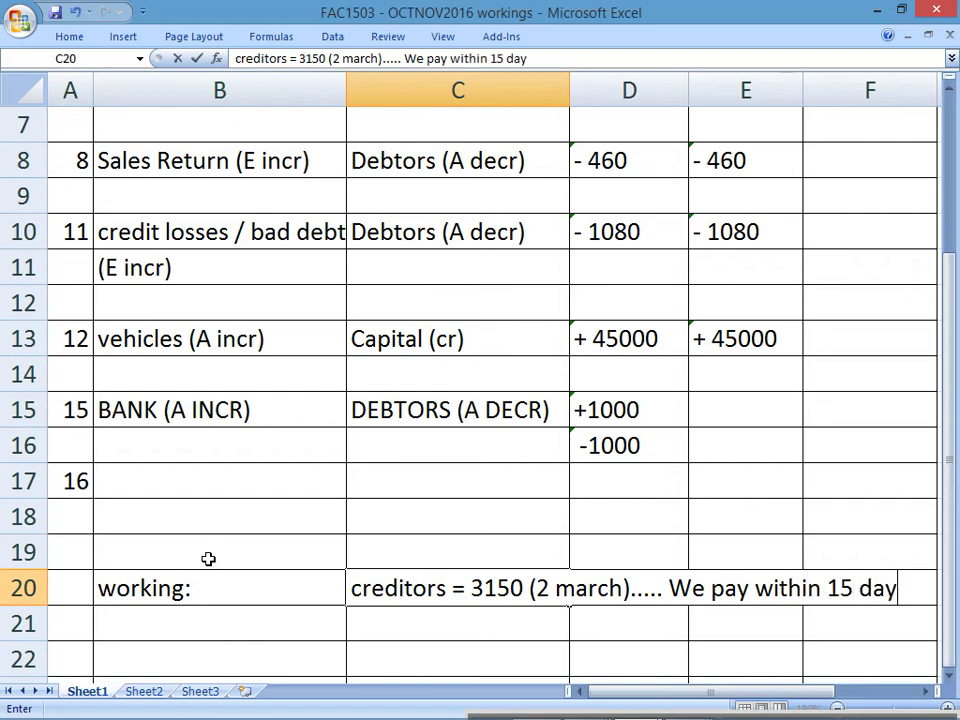
{"action": "key", "text": "Return"}
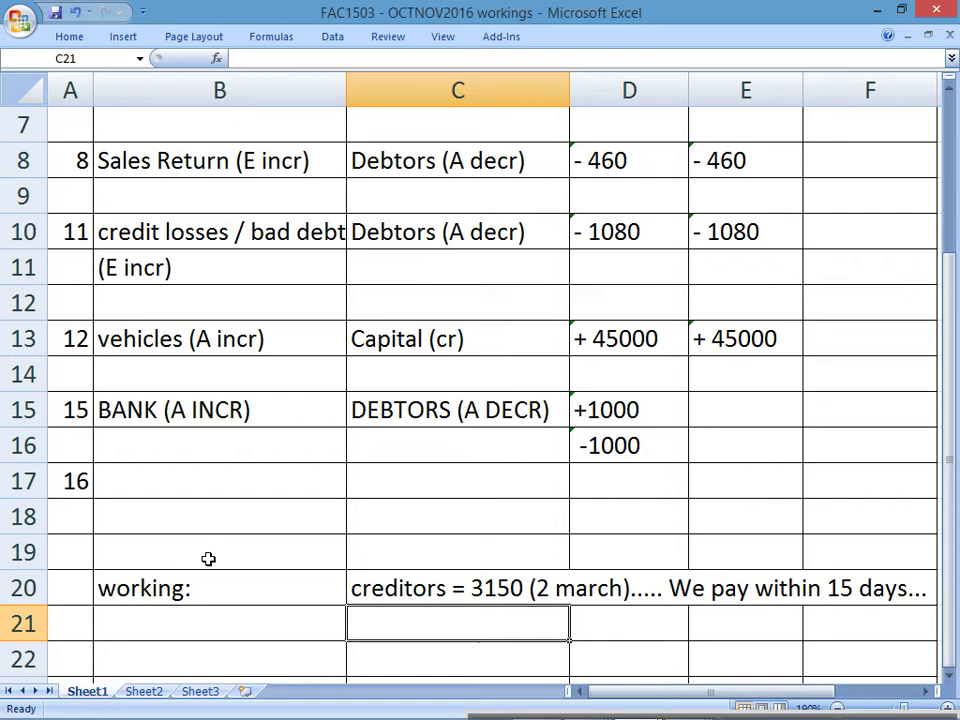
Enter "discount is 12%" in C21 below the creditors note
{"action": "type", "text": "="}
{"action": "key", "text": "BackSpace"}
{"action": "type", "text": "d"}
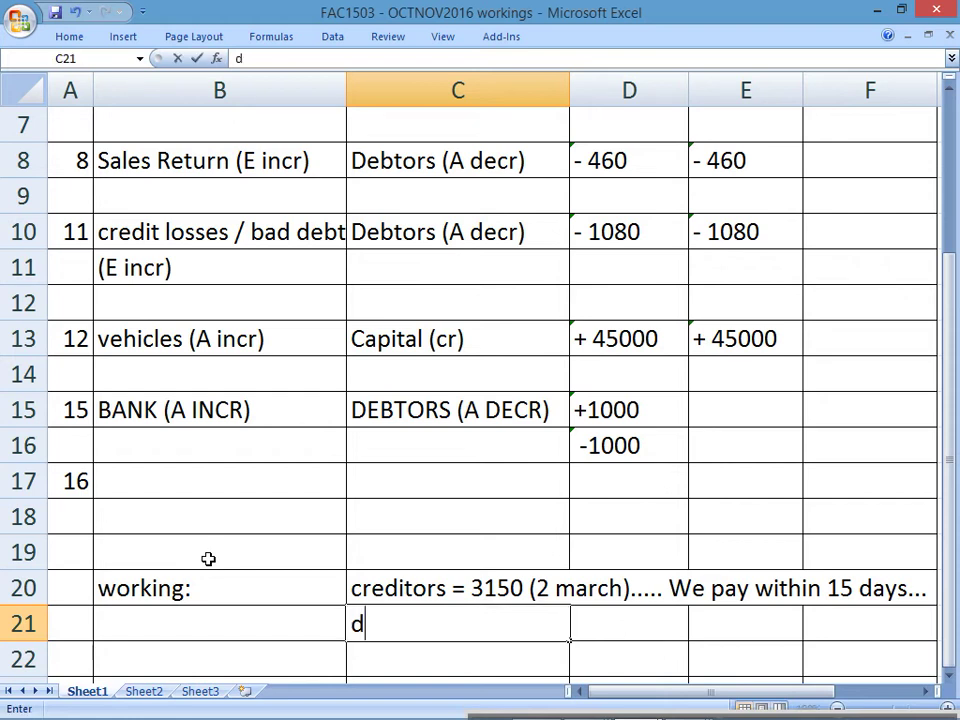
{"action": "type", "text": "iscount is "}
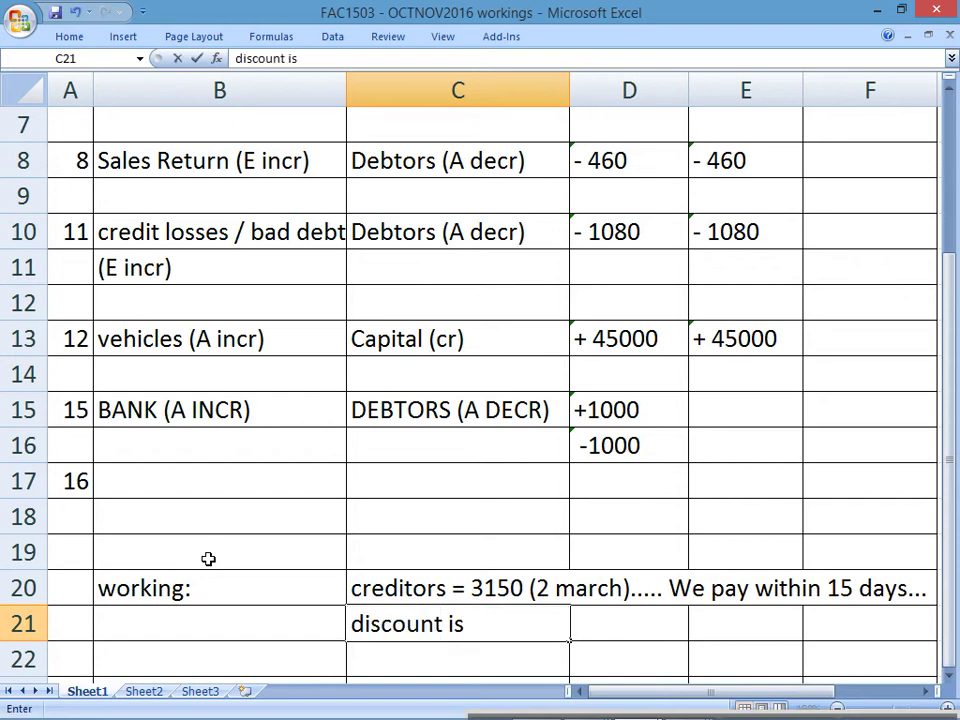
{"action": "type", "text": "12%"}
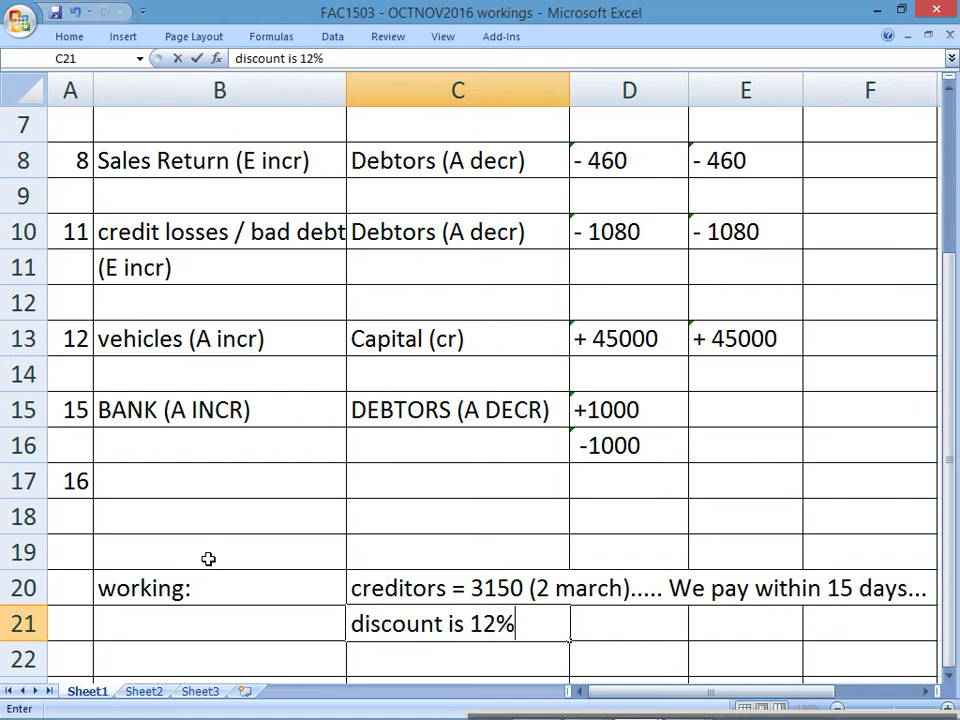
{"action": "key", "text": "Return"}
Enter the discount calculation text "12% of 3150 =" in D21
{"action": "key", "text": "Up"}
{"action": "key", "text": "Right"}
{"action": "type", "text": "12% "}
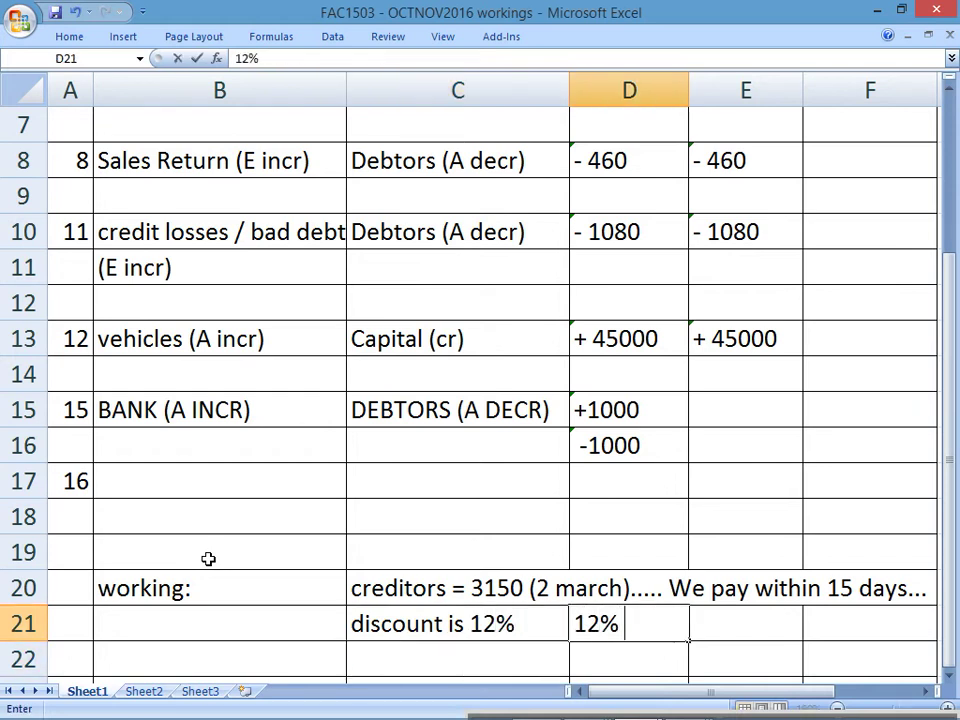
{"action": "type", "text": "of 3150 ="}
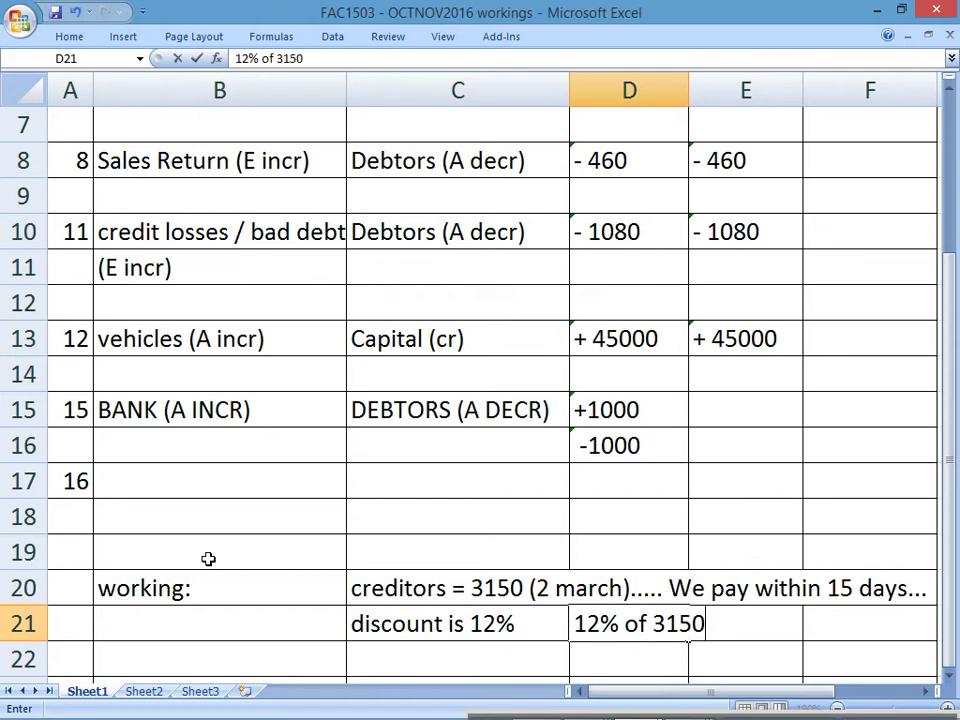
{"action": "key", "text": "Return"}
Calculate the discount in F21 with a formula multiplying 3150 by 0,12
{"action": "key", "text": "Up"}
{"action": "key", "text": "Right"}
{"action": "key", "text": "Right"}
{"action": "type", "text": "="}
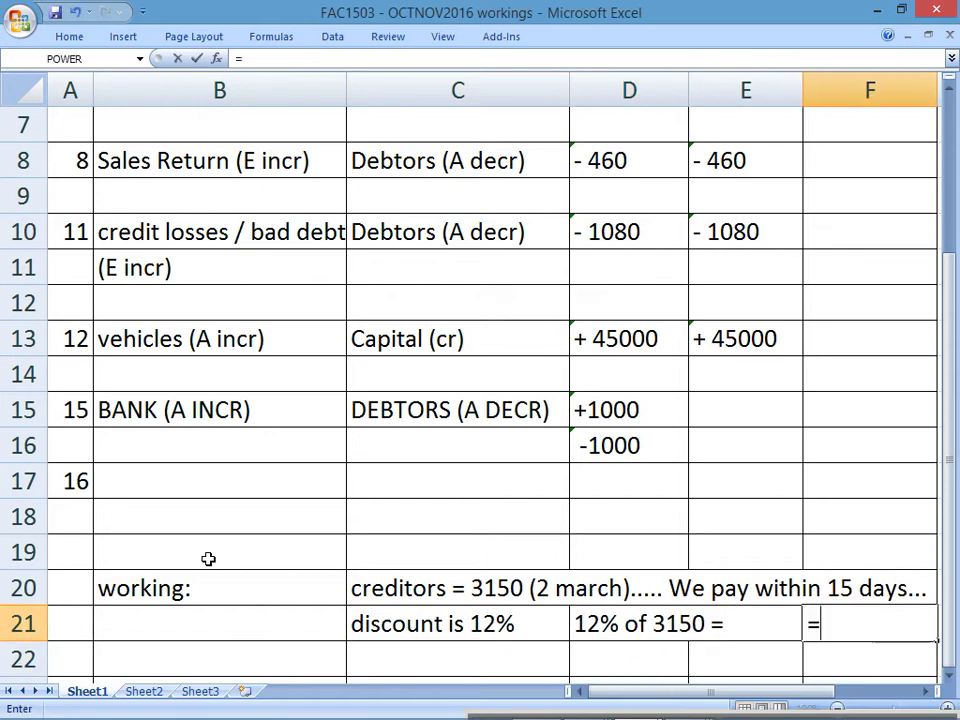
{"action": "type", "text": "3150*.12"}
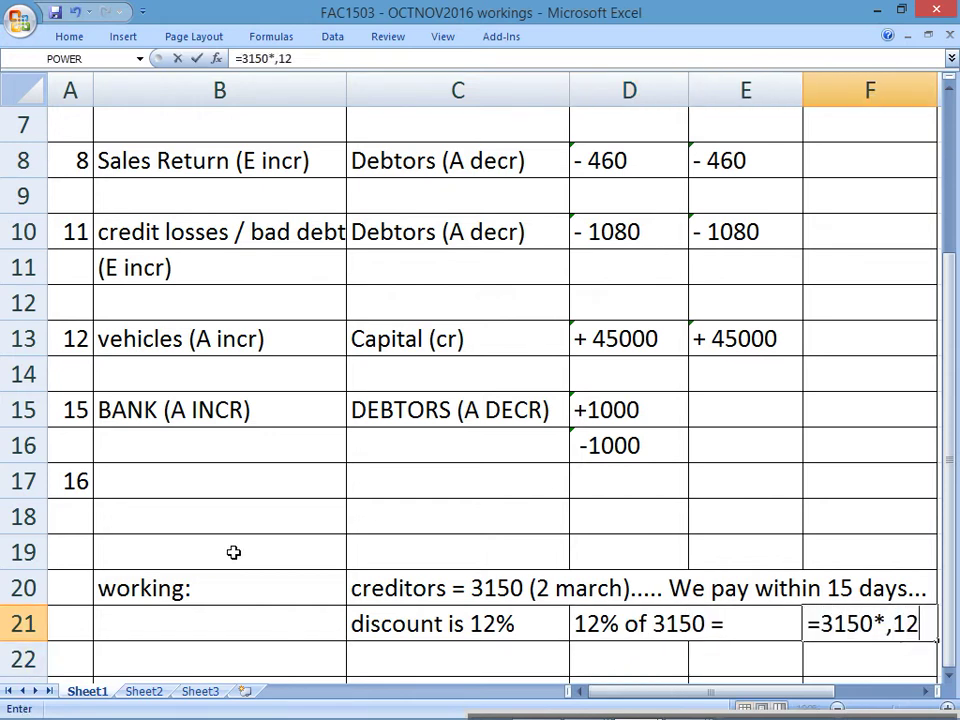
{"action": "key", "text": "Return"}
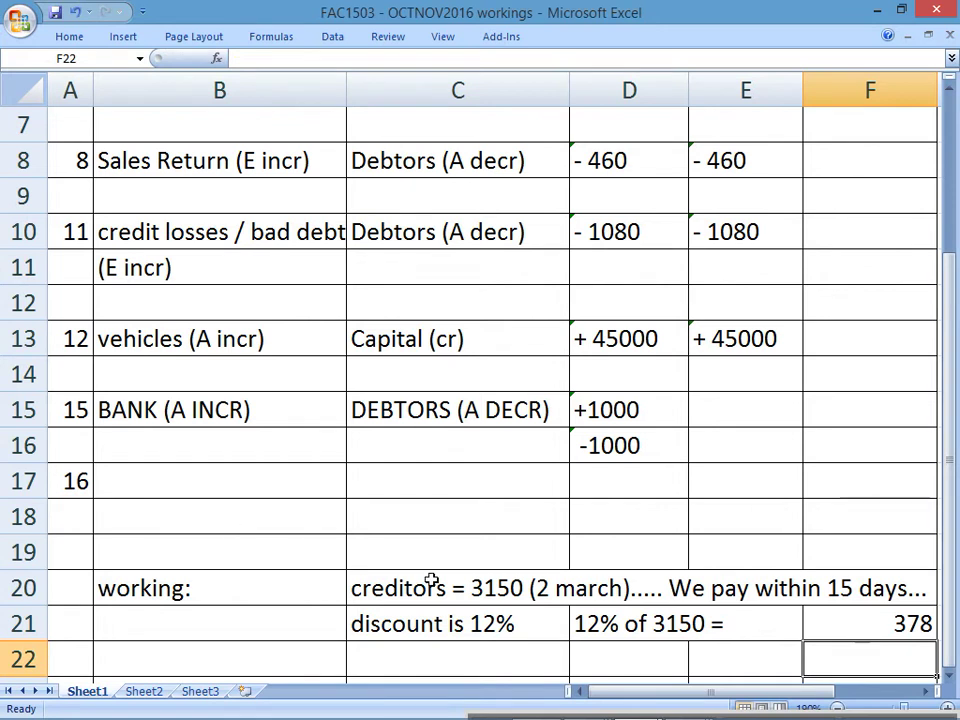
Enter the label "I END UP PAYING (3150 - 378) =" in C22 below the discount note
{"action": "left_click", "coordinate": [458, 646]}
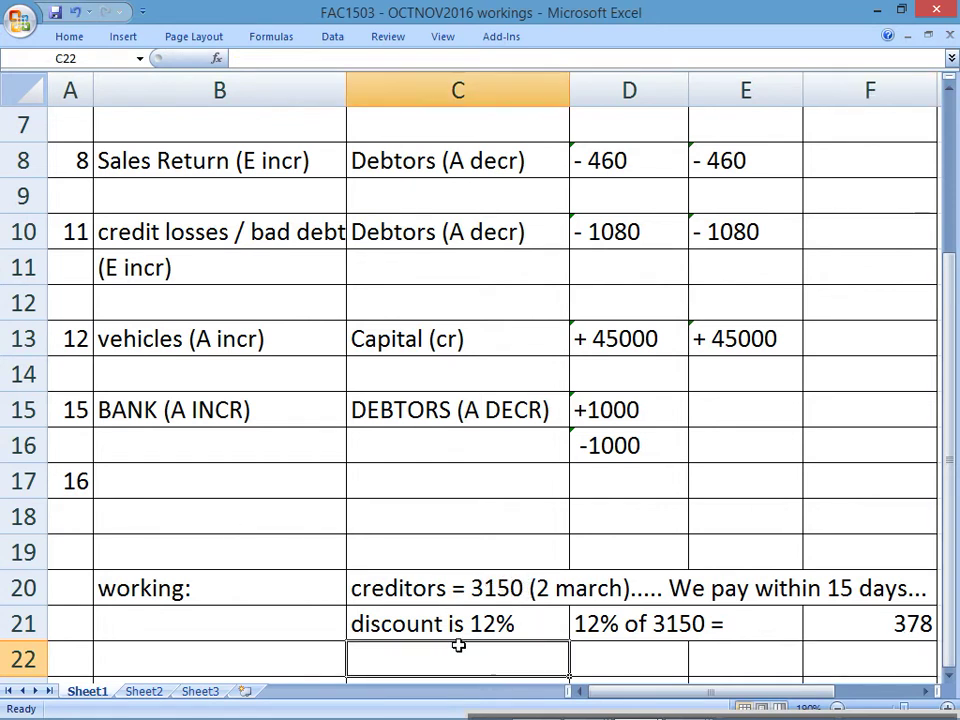
{"action": "type", "text": "I EN"}
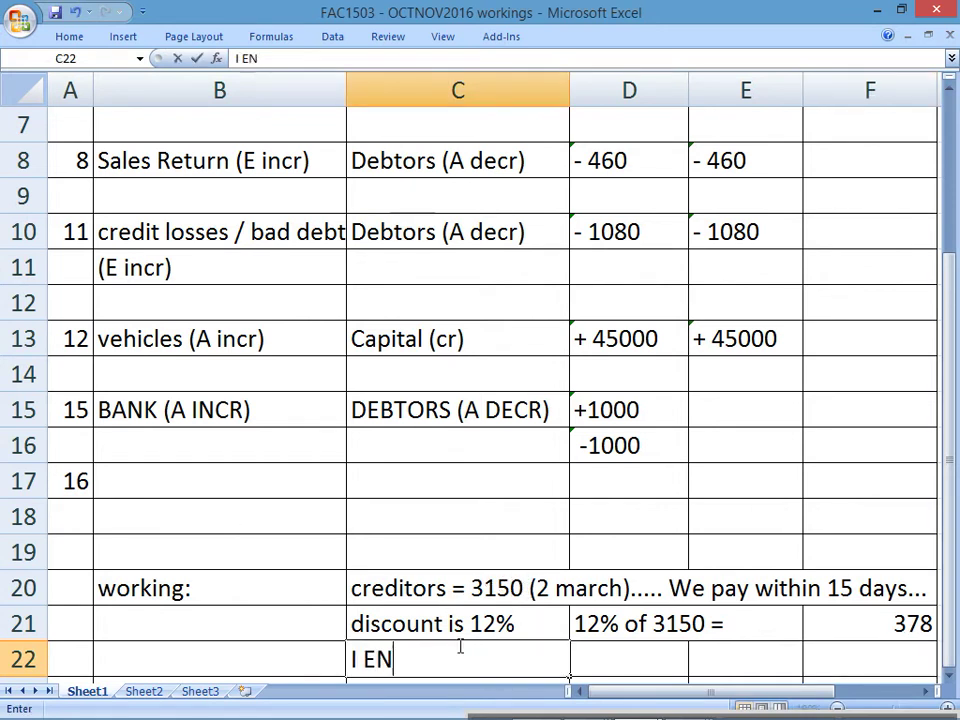
{"action": "type", "text": "D UP PAYI"}
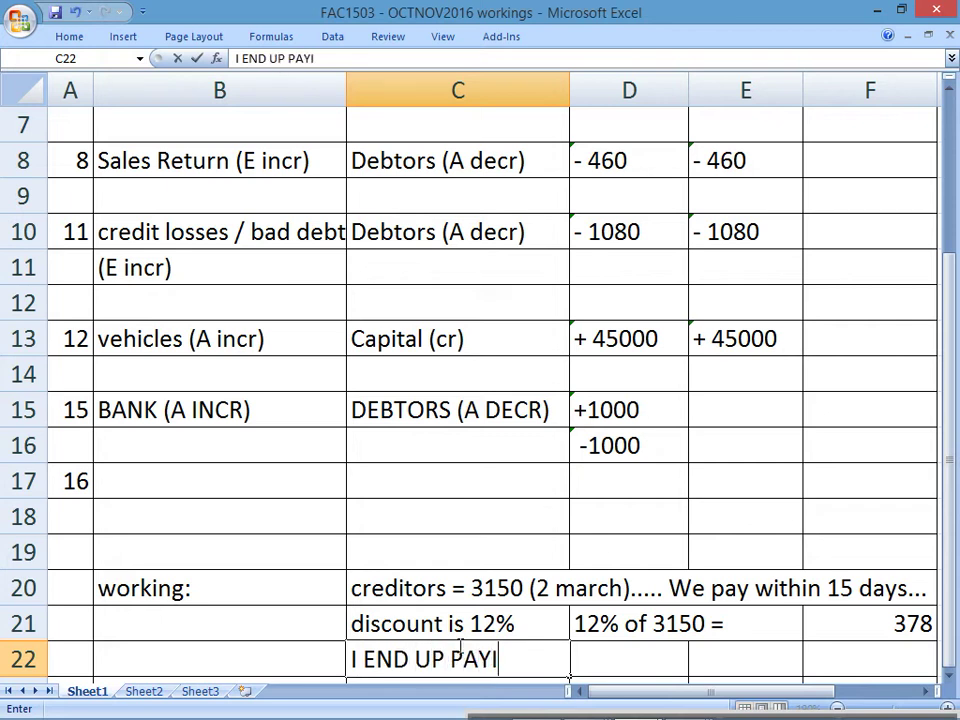
{"action": "type", "text": "NG (315"}
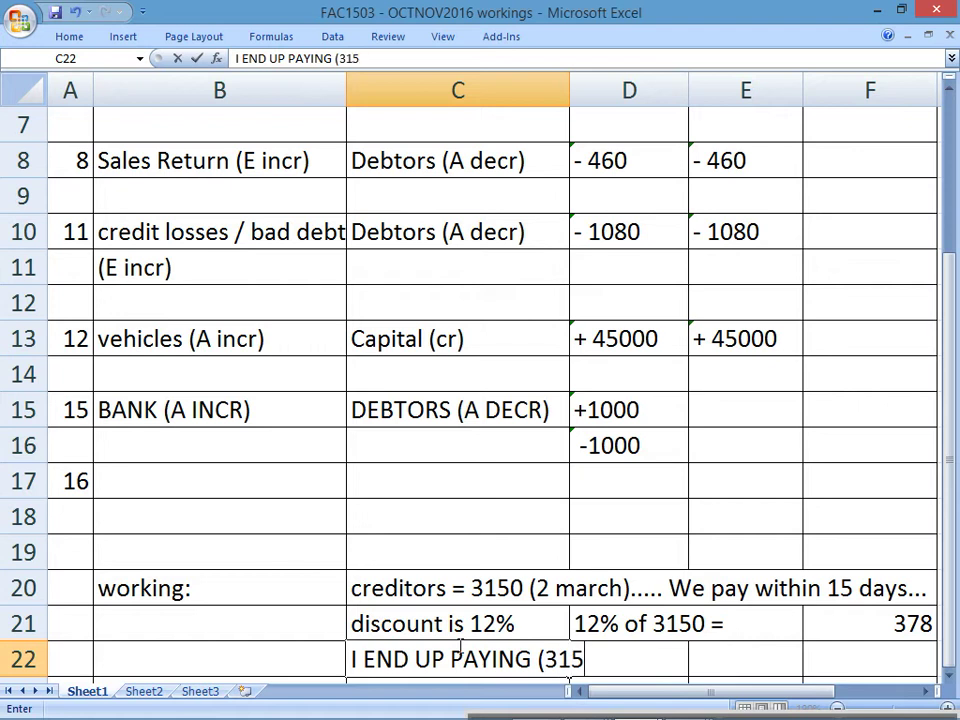
{"action": "type", "text": "0 - 378) ="}
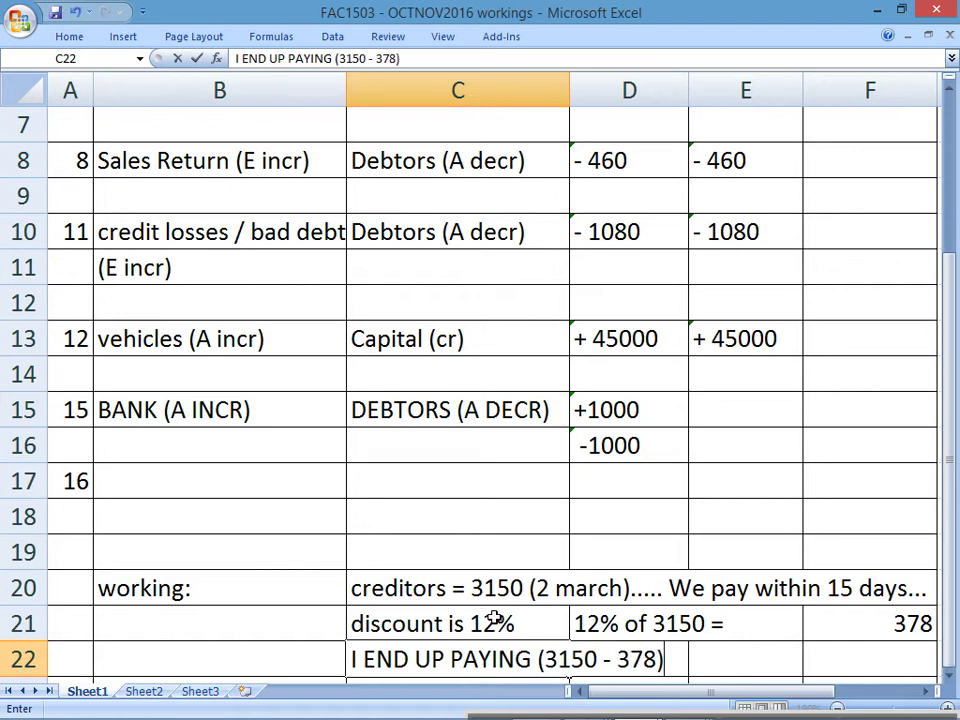
Reuse the expression (3150 - 378) from the C22 label as a formula in E22 to calculate the amount paid
{"action": "left_click_drag", "start_coordinate": [333, 58], "coordinate": [403, 59]}
{"action": "key", "text": "ctrl+c"}
{"action": "key", "text": "Return"}
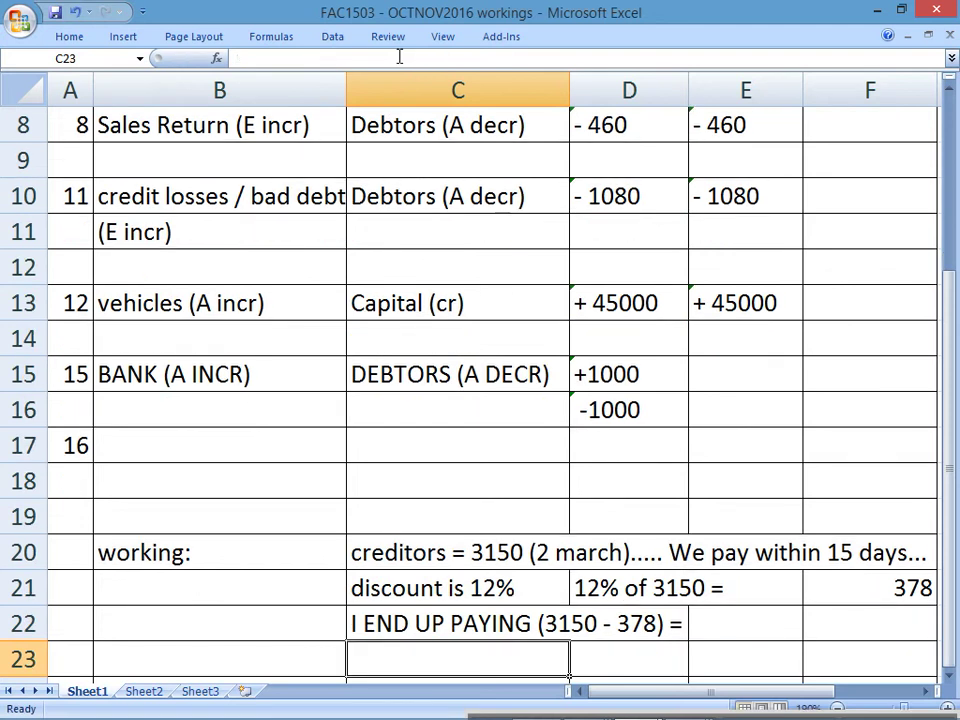
{"action": "key", "text": "Up"}
{"action": "key", "text": "Right"}
{"action": "key", "text": "Right"}
{"action": "type", "text": "="}
{"action": "key", "text": "ctrl+v"}
{"action": "key", "text": "Return"}
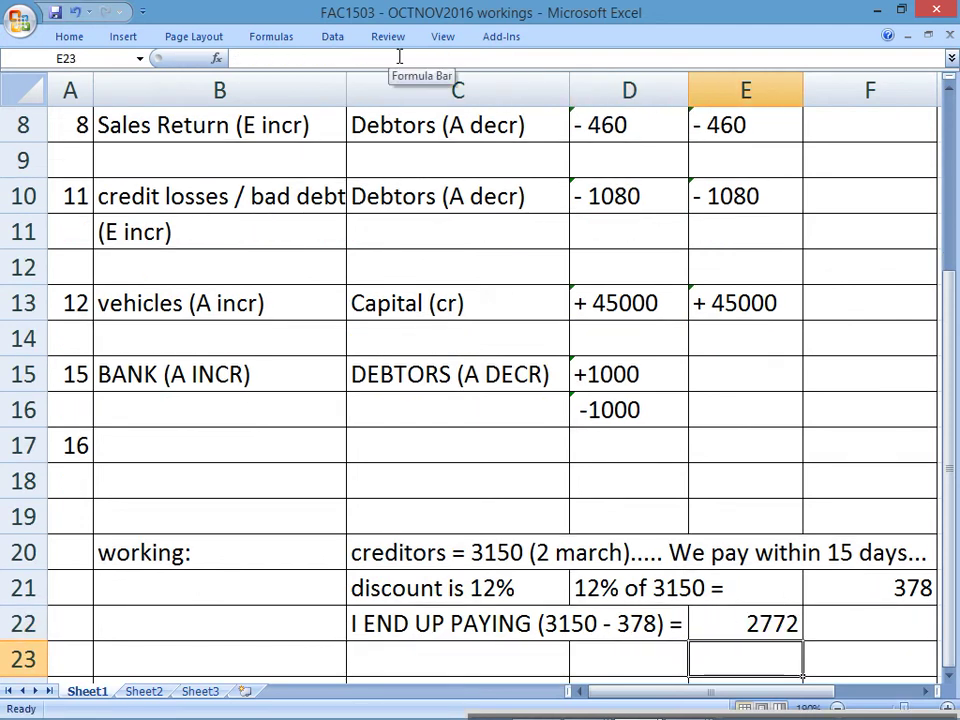
Shade the amount paid in E22 with a light red fill
{"action": "key", "text": "Up"}
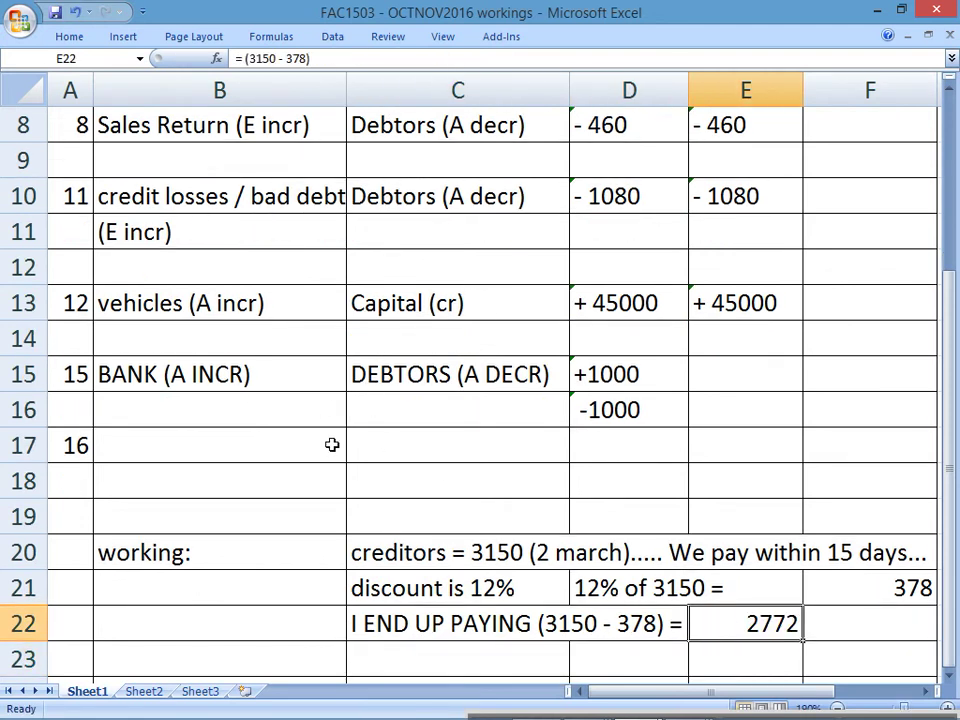
{"action": "left_click", "coordinate": [67, 37]}
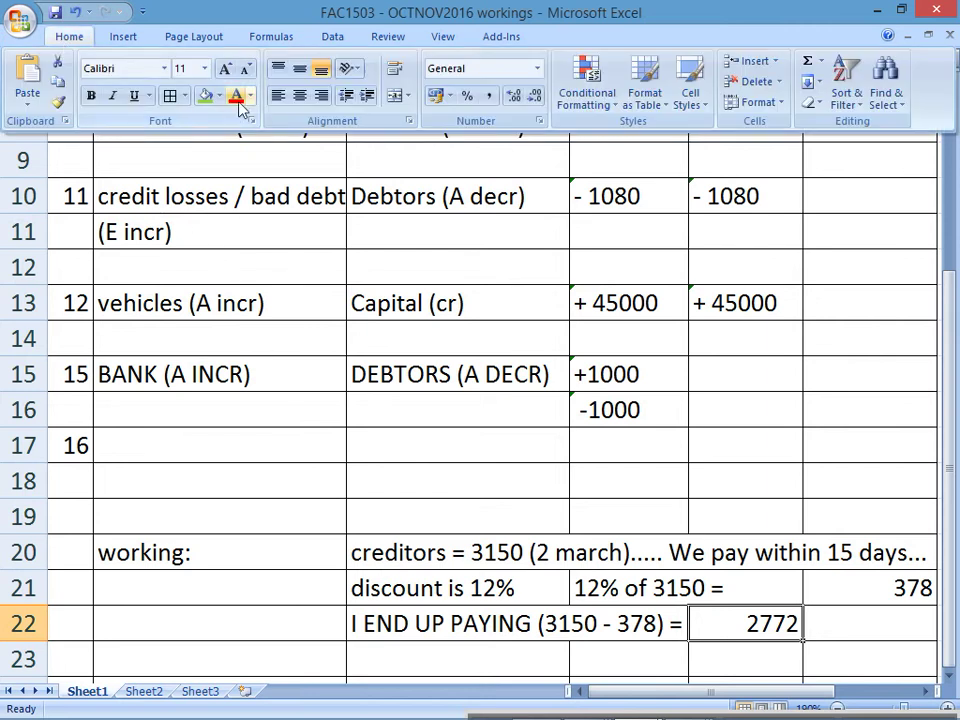
{"action": "left_click", "coordinate": [220, 95]}
{"action": "left_click", "coordinate": [287, 167]}
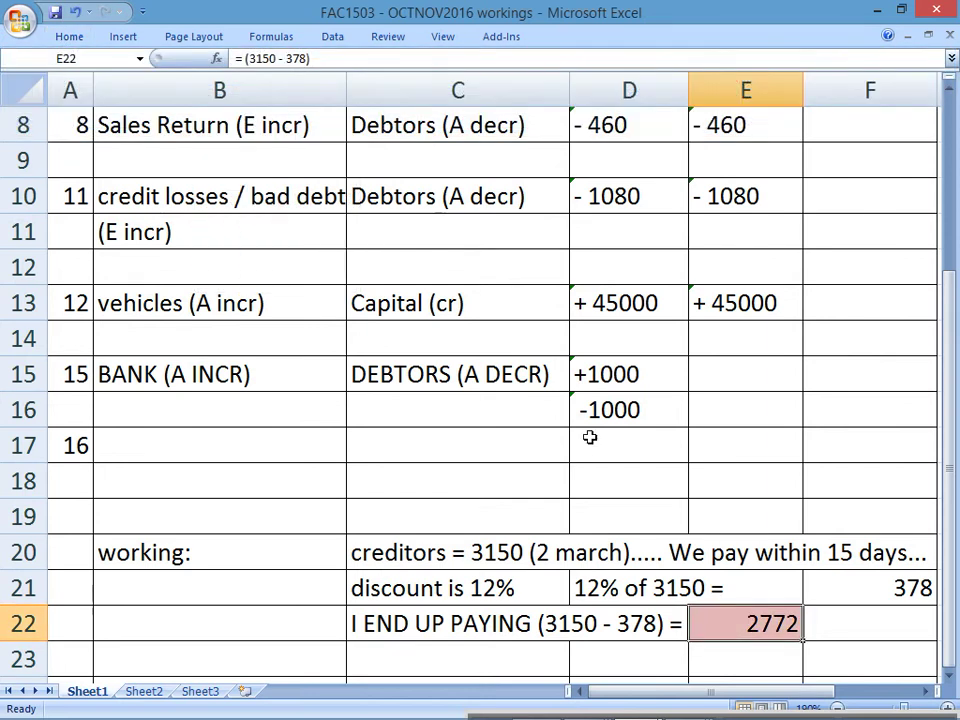
Shade the discount amount in F21 with a light green fill
{"action": "left_click", "coordinate": [816, 592]}
{"action": "left_click", "coordinate": [69, 37]}
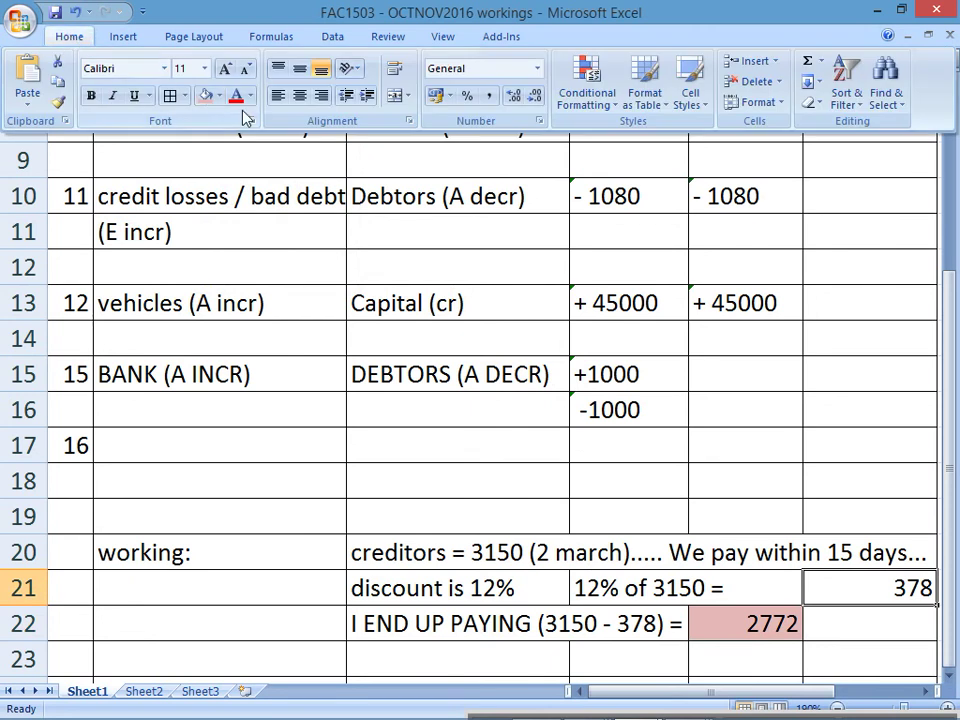
{"action": "left_click", "coordinate": [220, 95]}
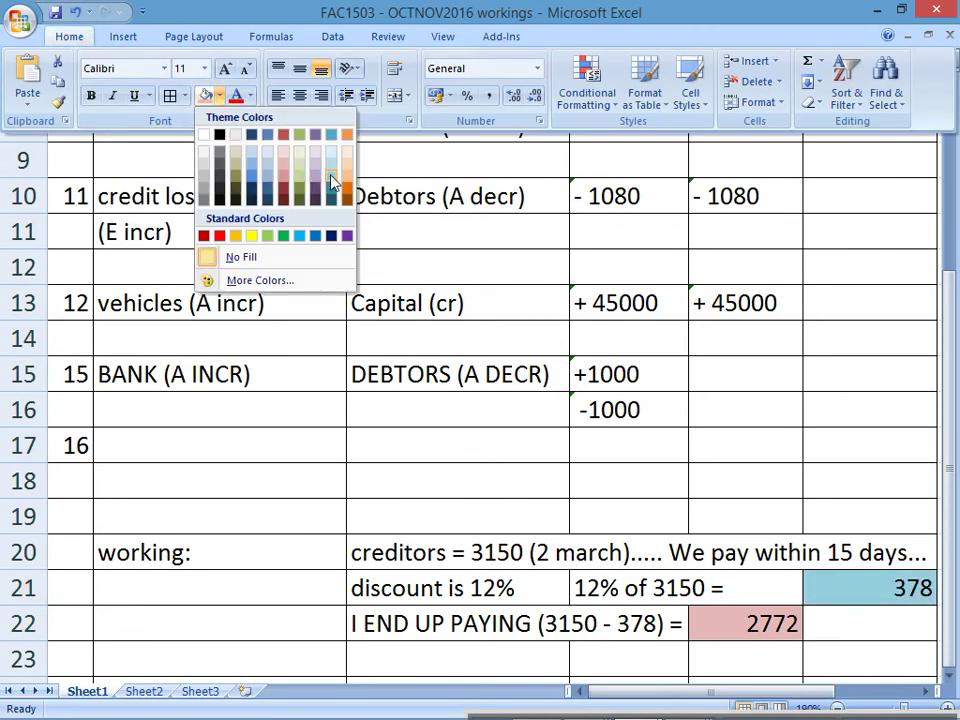
{"action": "left_click", "coordinate": [303, 171]}
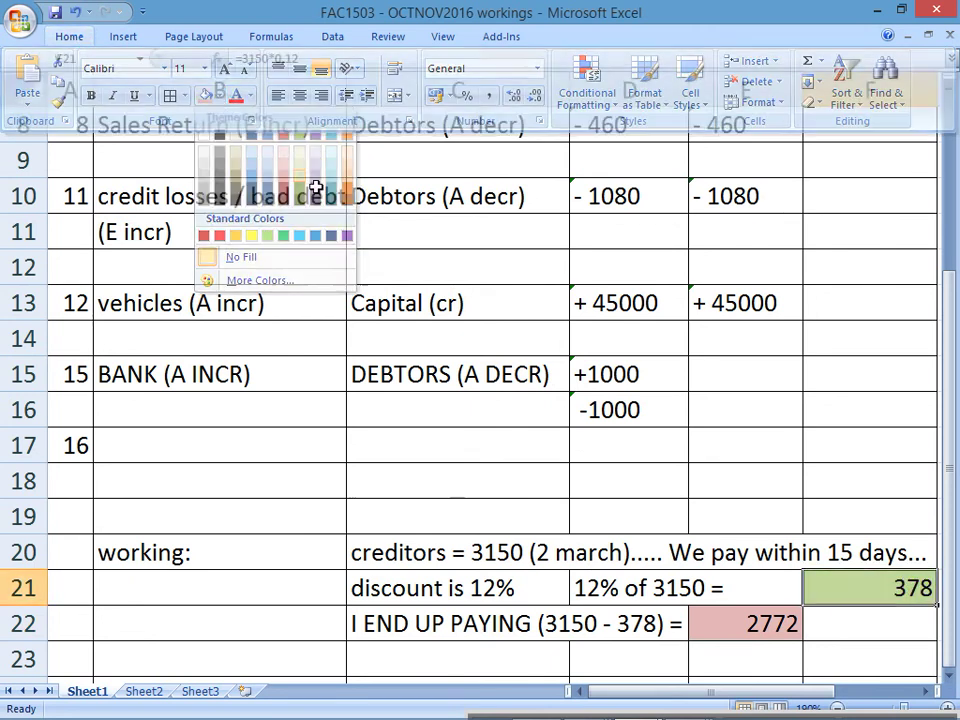
Shade the creditors note in C20 with a light purple fill
{"action": "left_click", "coordinate": [372, 552]}
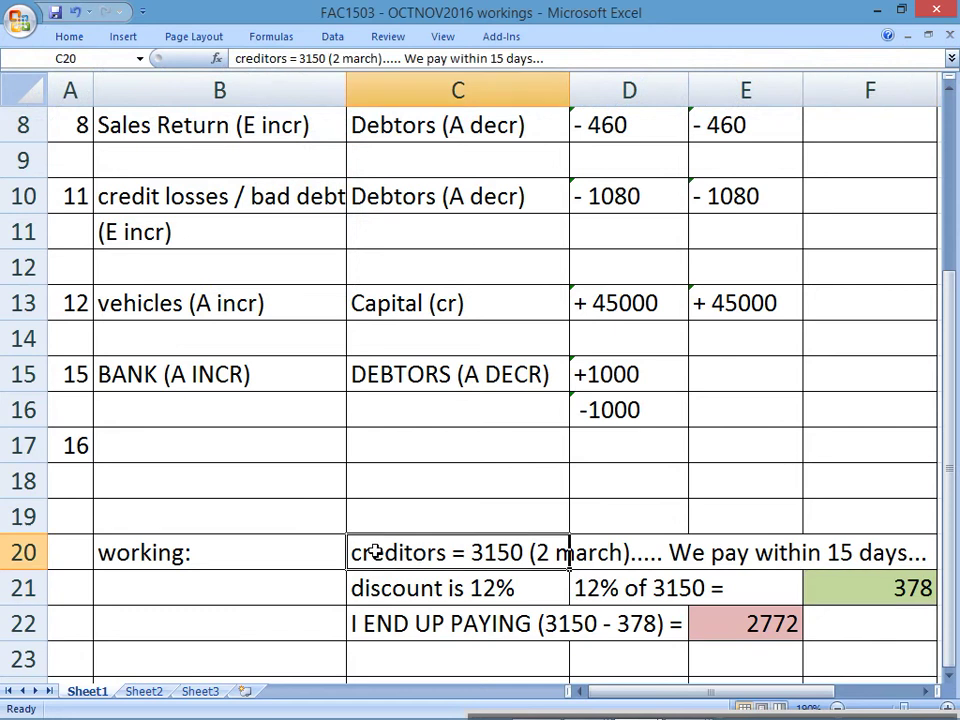
{"action": "left_click", "coordinate": [62, 36]}
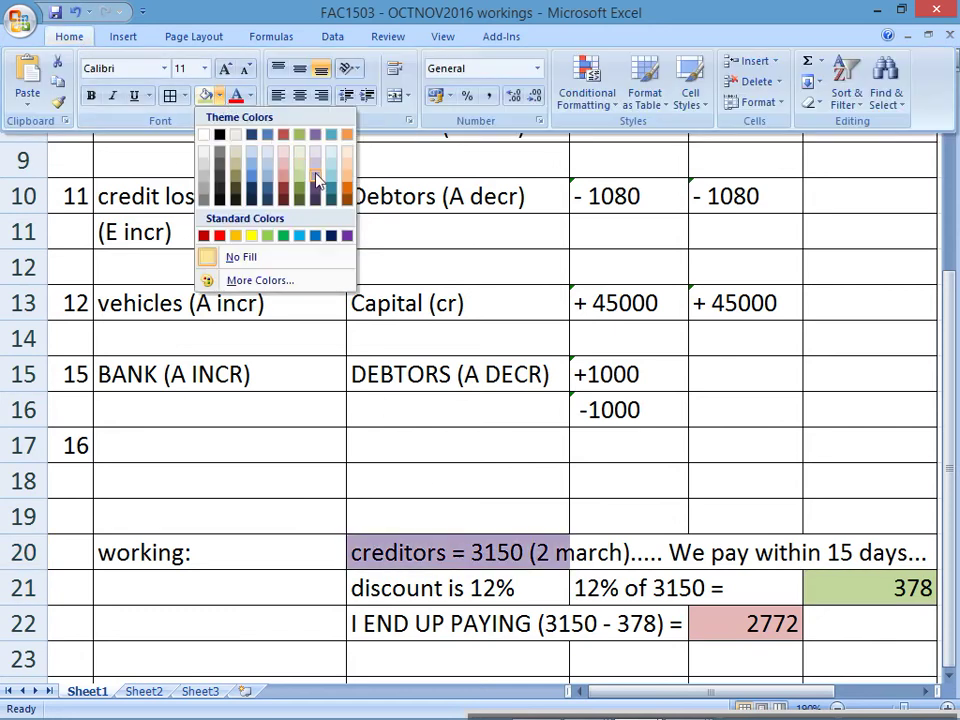
{"action": "left_click", "coordinate": [315, 155]}
{"action": "left_click", "coordinate": [491, 420]}
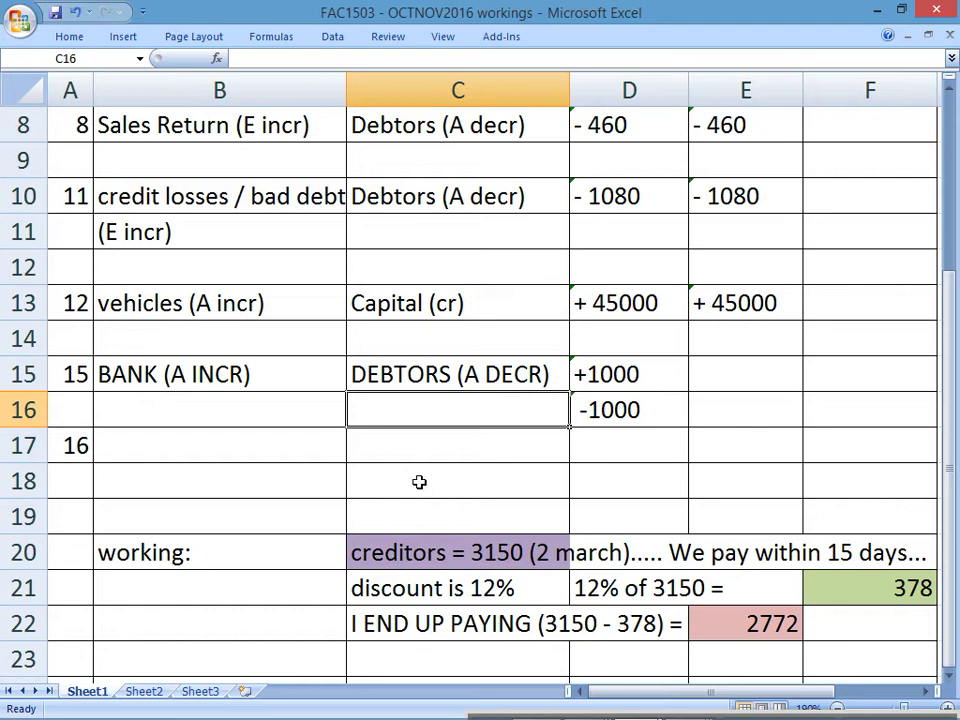
{"action": "left_click_drag", "start_coordinate": [377, 557], "coordinate": [804, 557]}
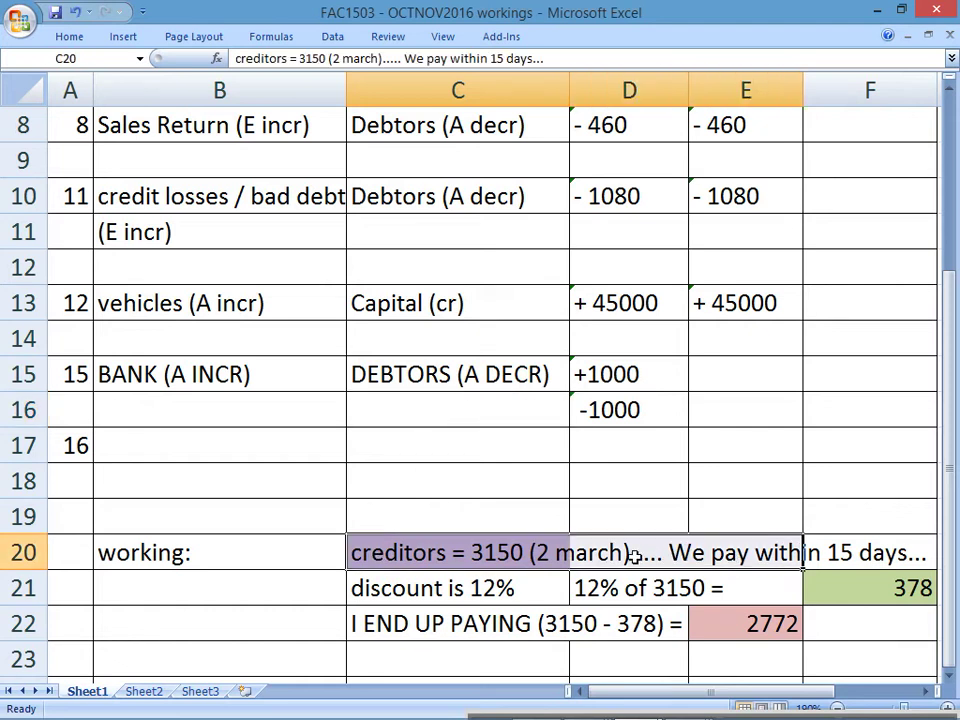
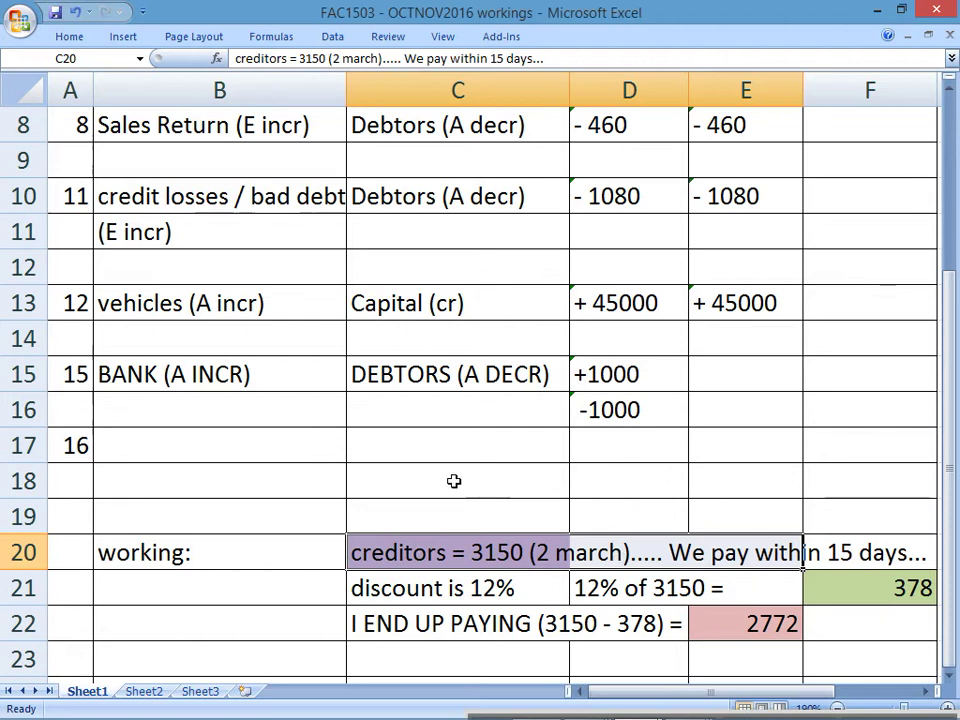
Enter "Creditors (L incr)" in B17 as the debited account for transaction 16
{"action": "left_click", "coordinate": [280, 456]}
{"action": "type", "text": "Cre"}
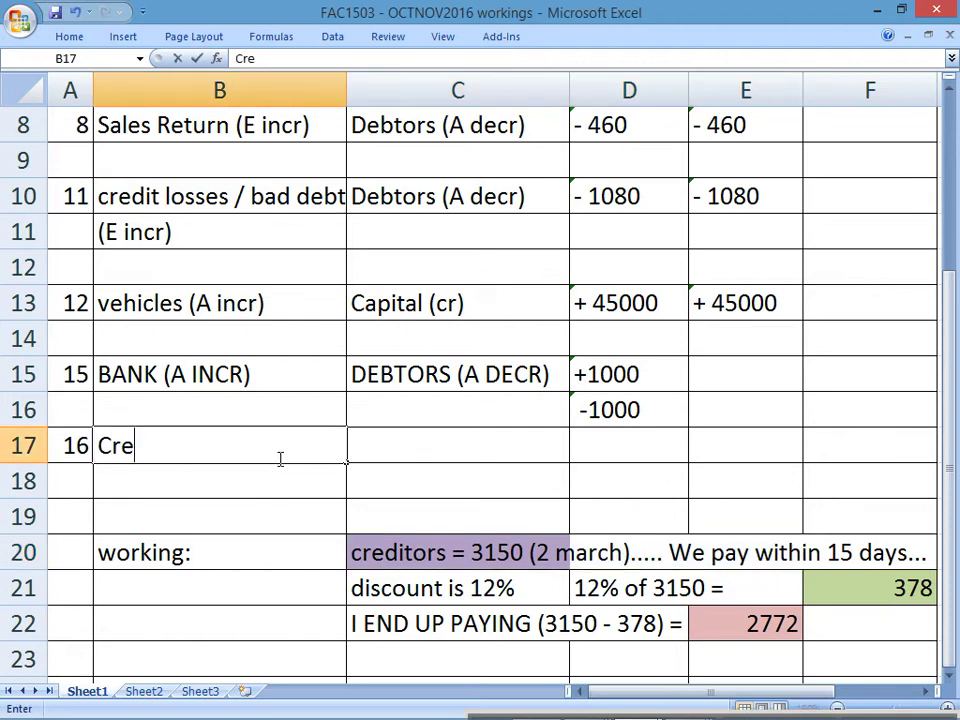
{"action": "type", "text": "ditors (L incr)"}
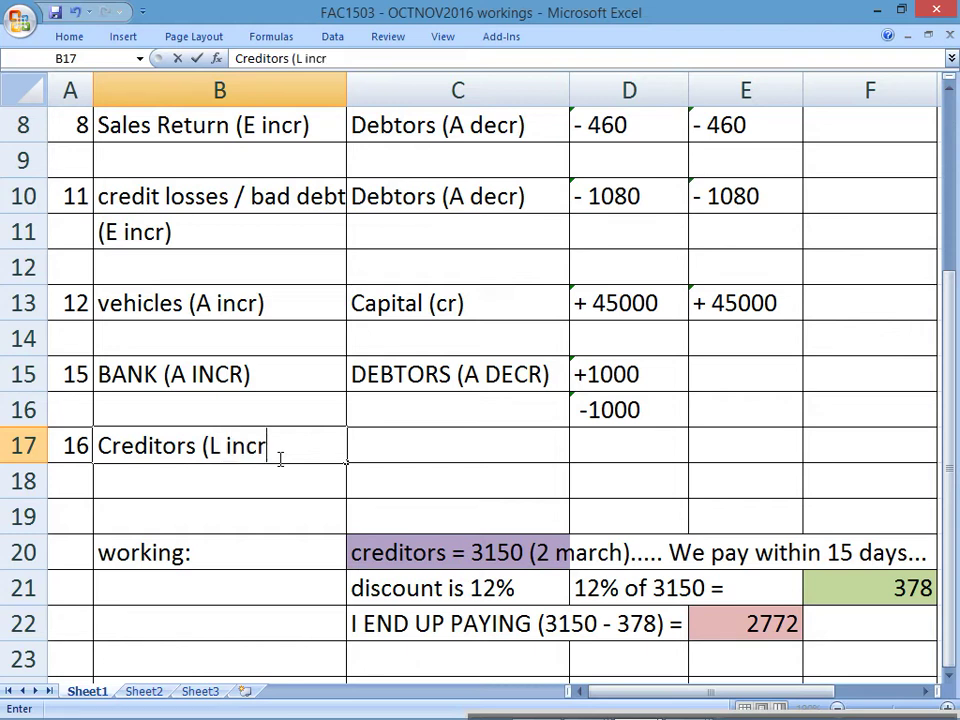
{"action": "key", "text": "Return"}
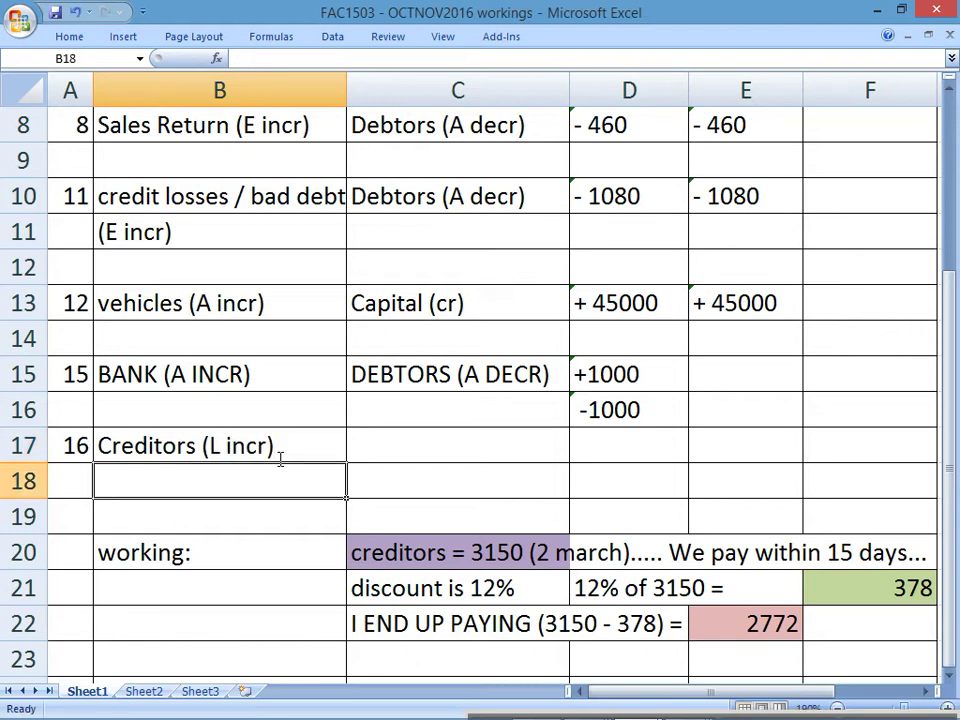
Correct the account effect in B17 so that the entry reads "Creditors (L decr)"
{"action": "double_click", "coordinate": [240, 447]}
{"action": "key", "text": "BackSpace"}
{"action": "type", "text": "de"}
{"action": "key", "text": "Return"}
{"action": "double_click", "coordinate": [242, 447]}
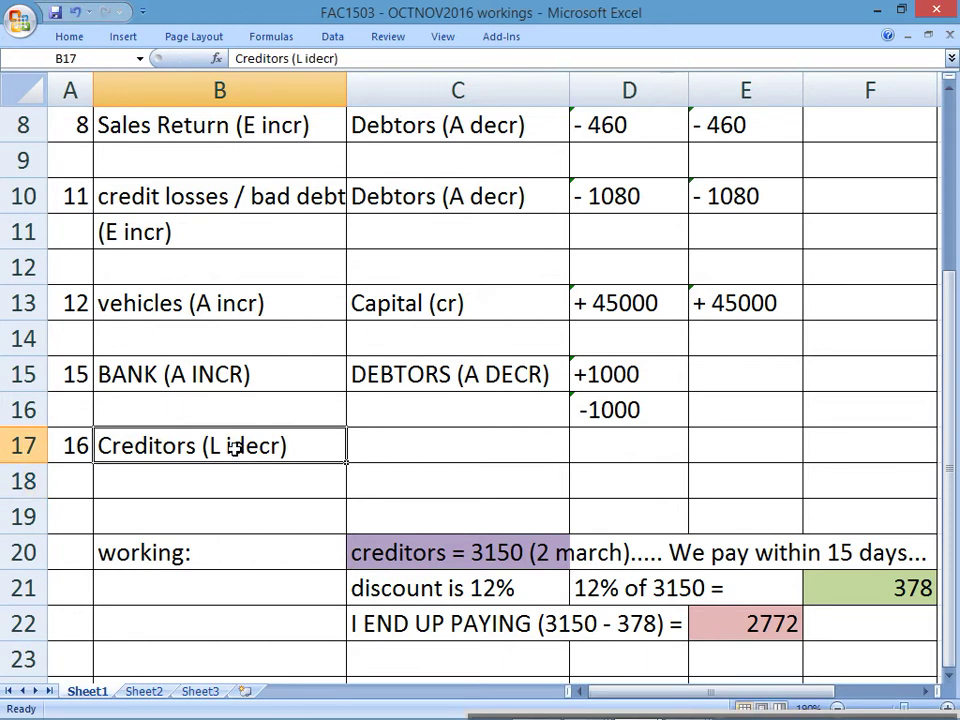
{"action": "key", "text": "BackSpace"}
{"action": "key", "text": "Return"}
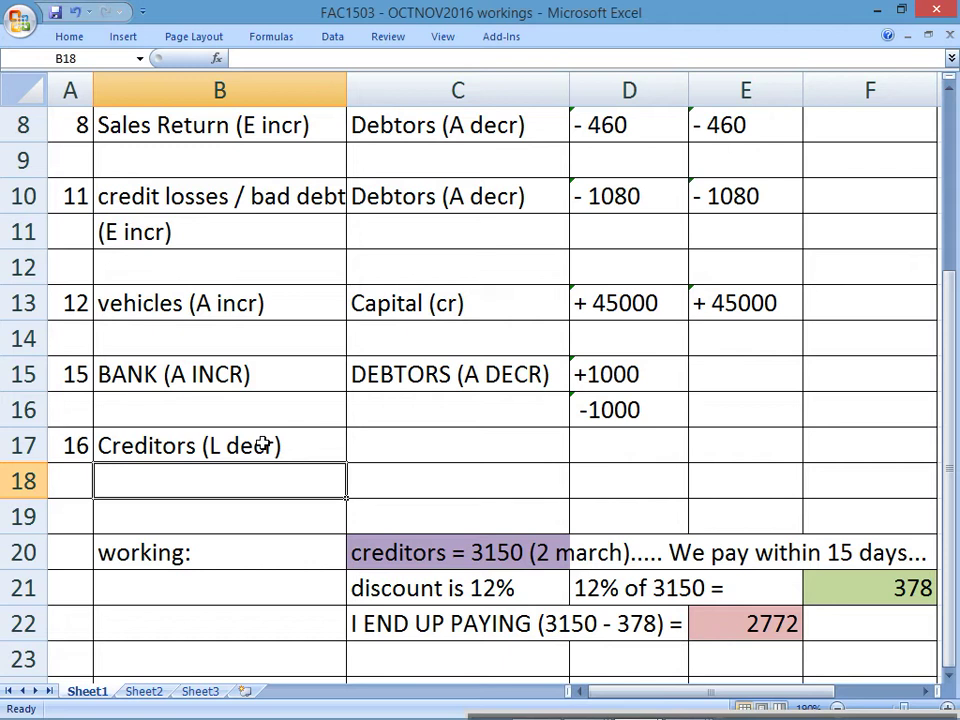
Enter "bank (A decr)" in C17 as the credited account for transaction 16
{"action": "left_click", "coordinate": [398, 447]}
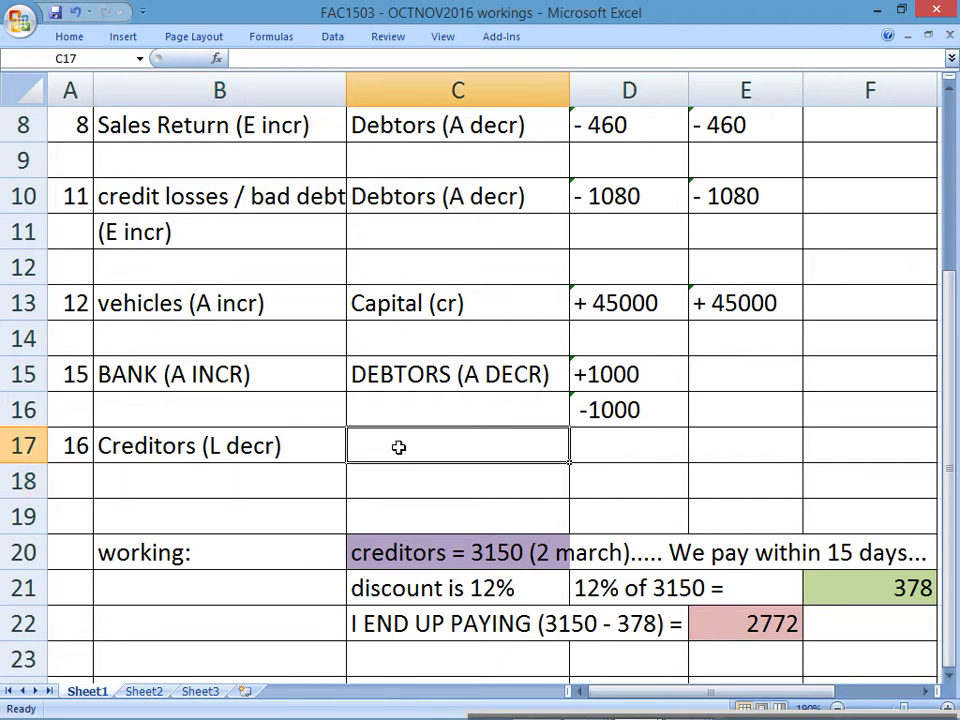
{"action": "type", "text": "bank (A decr)"}
{"action": "key", "text": "Return"}
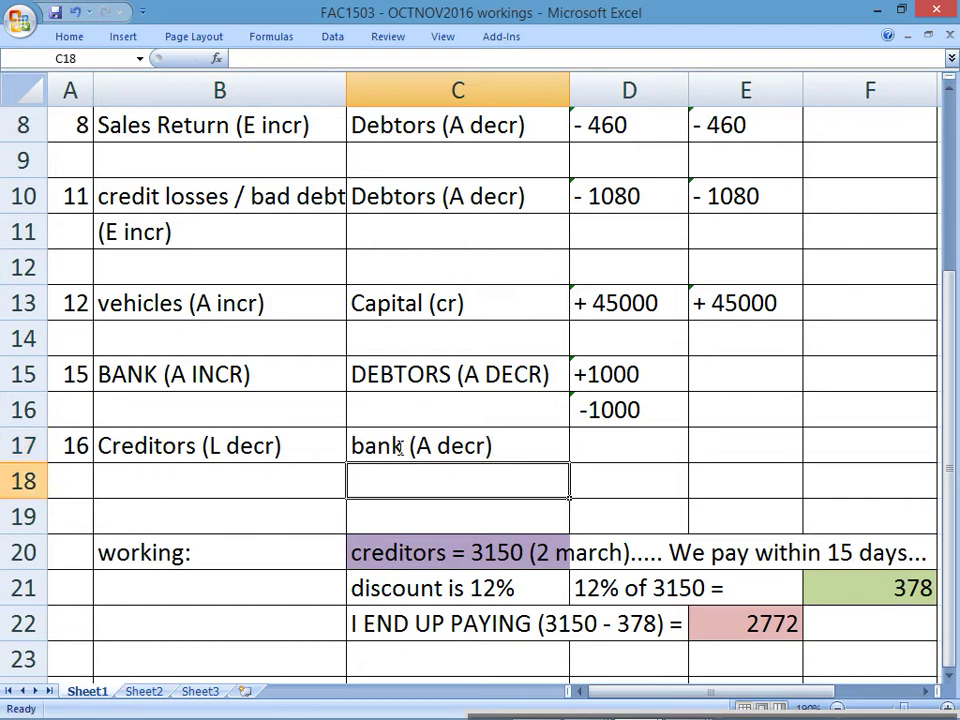
{"action": "left_click_drag", "start_coordinate": [424, 585], "coordinate": [830, 588]}
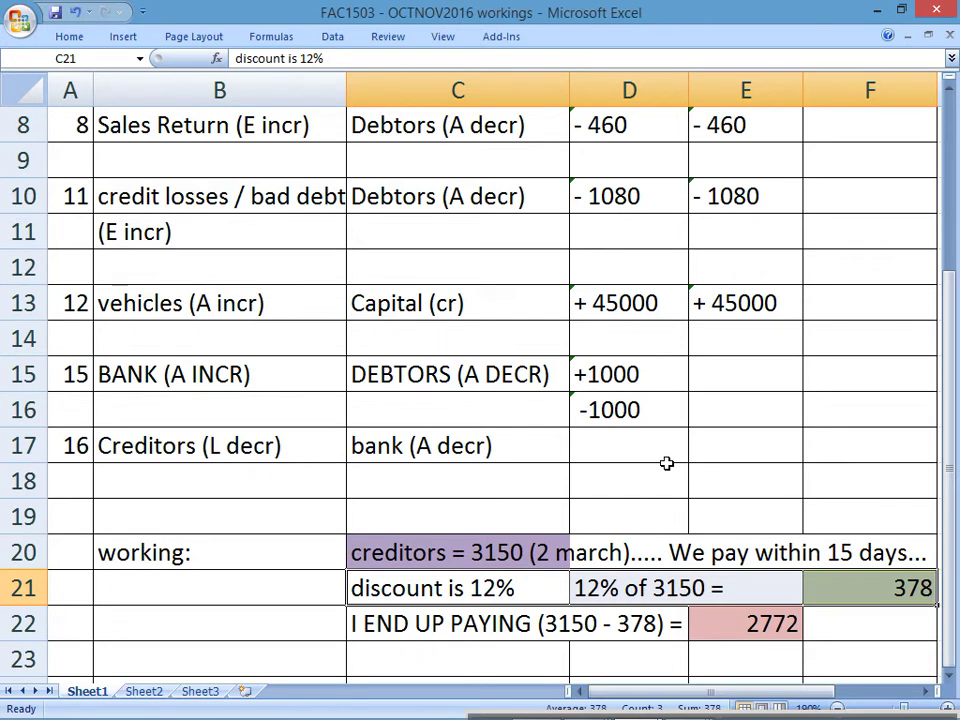
Enter "Discount Received (I incr)" in B18, under the creditors entry of transaction 16
{"action": "left_click", "coordinate": [274, 482]}
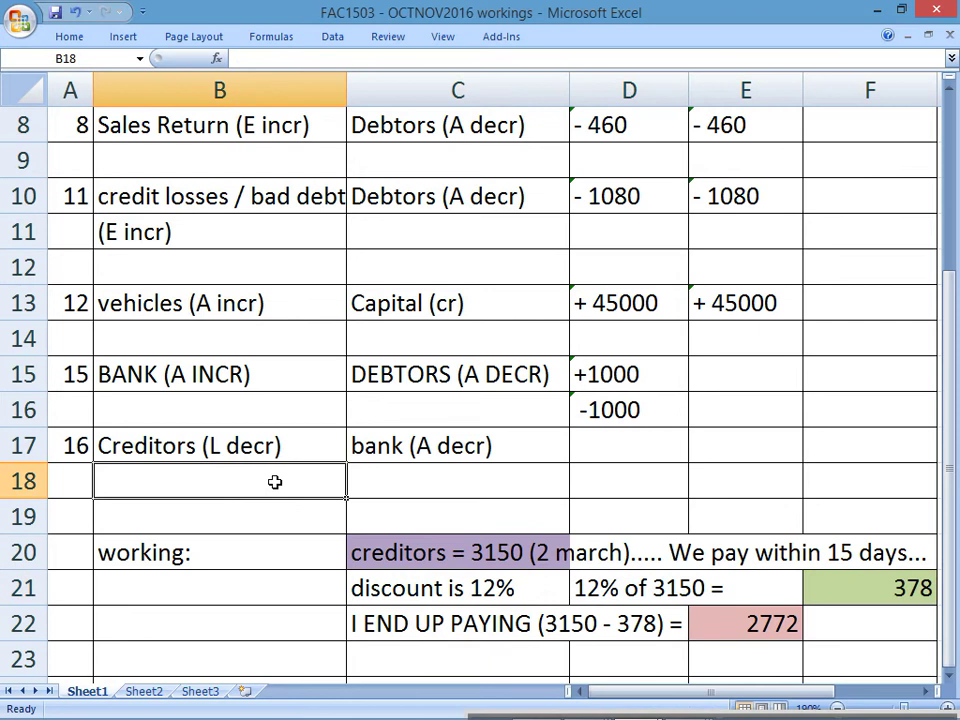
{"action": "type", "text": "DISCOUNT"}
{"action": "key", "text": "BackSpace"}
{"action": "key", "text": "BackSpace"}
{"action": "key", "text": "BackSpace"}
{"action": "key", "text": "BackSpace"}
{"action": "key", "text": "BackSpace"}
{"action": "key", "text": "BackSpace"}
{"action": "key", "text": "BackSpace"}
{"action": "type", "text": "is"}
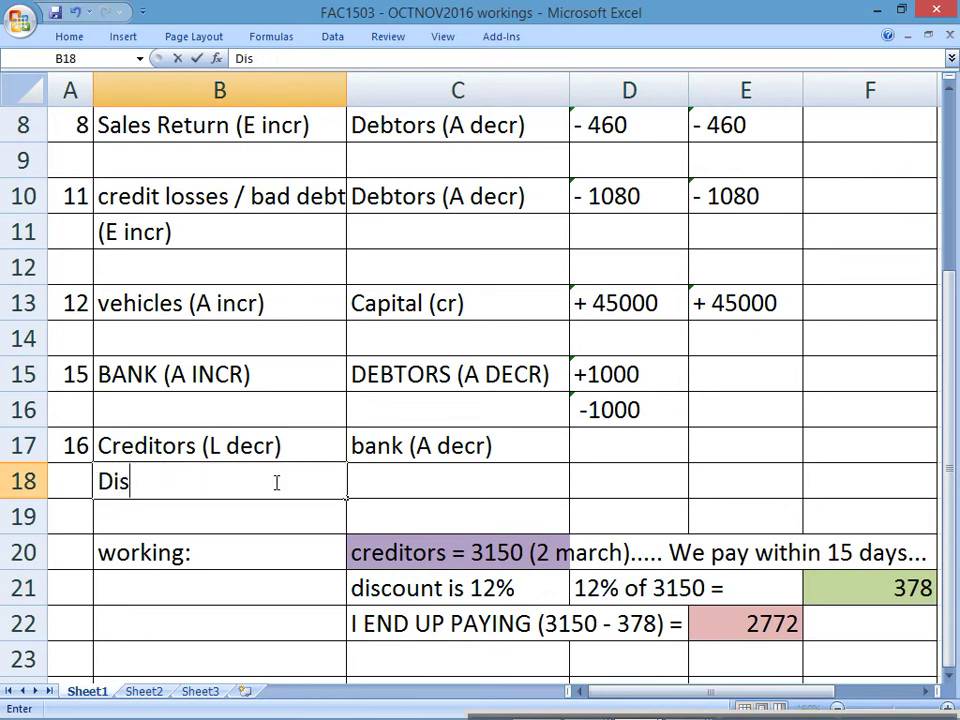
{"action": "type", "text": "count R"}
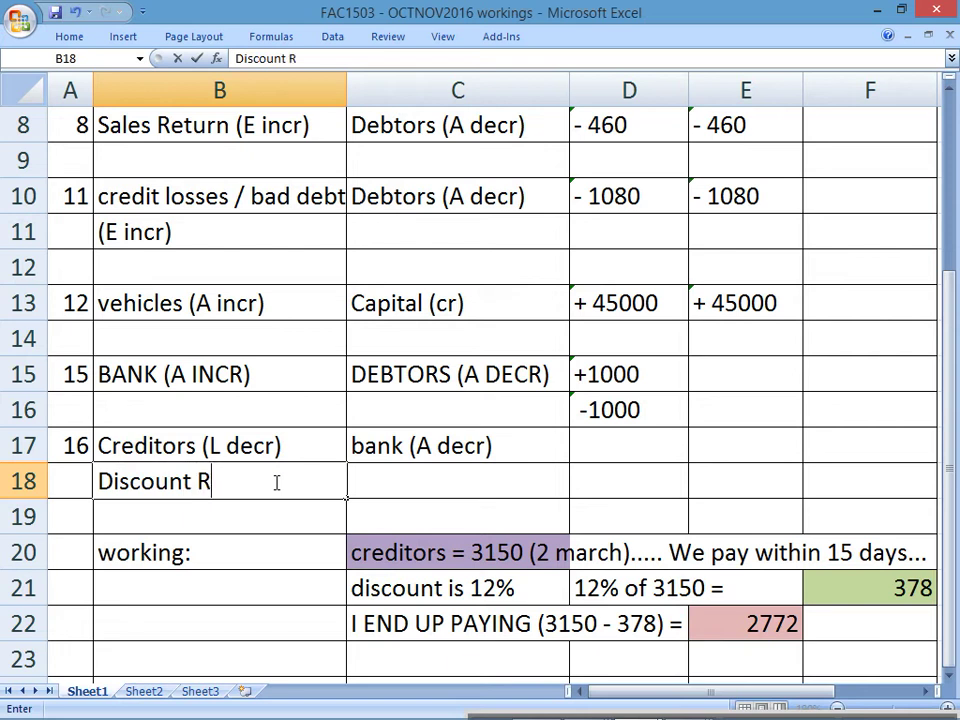
{"action": "type", "text": "eceived ("}
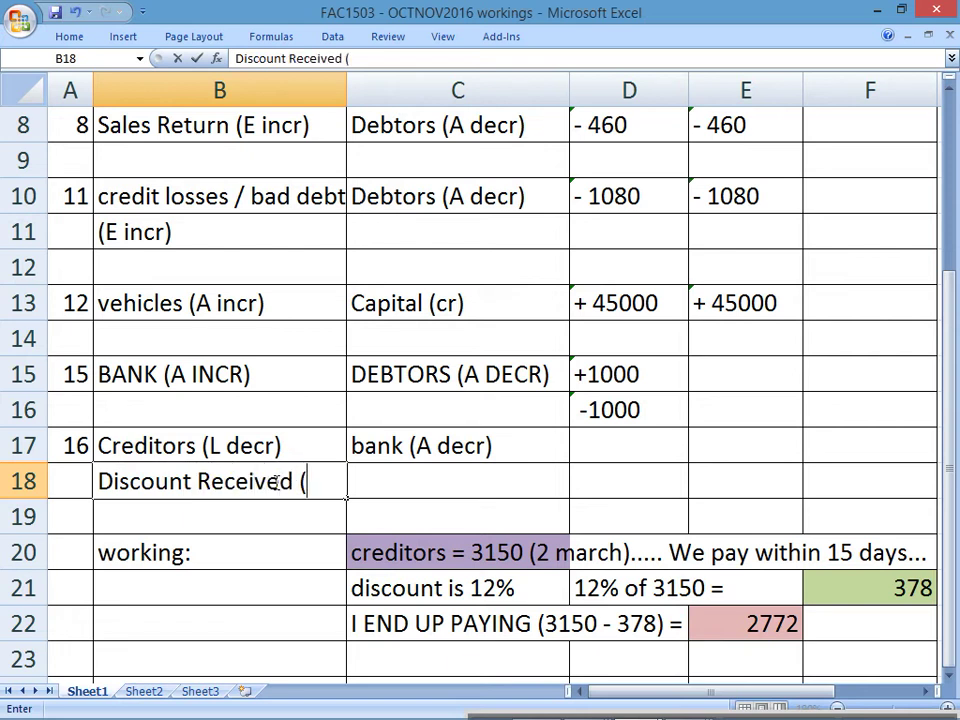
{"action": "type", "text": "I incr)"}
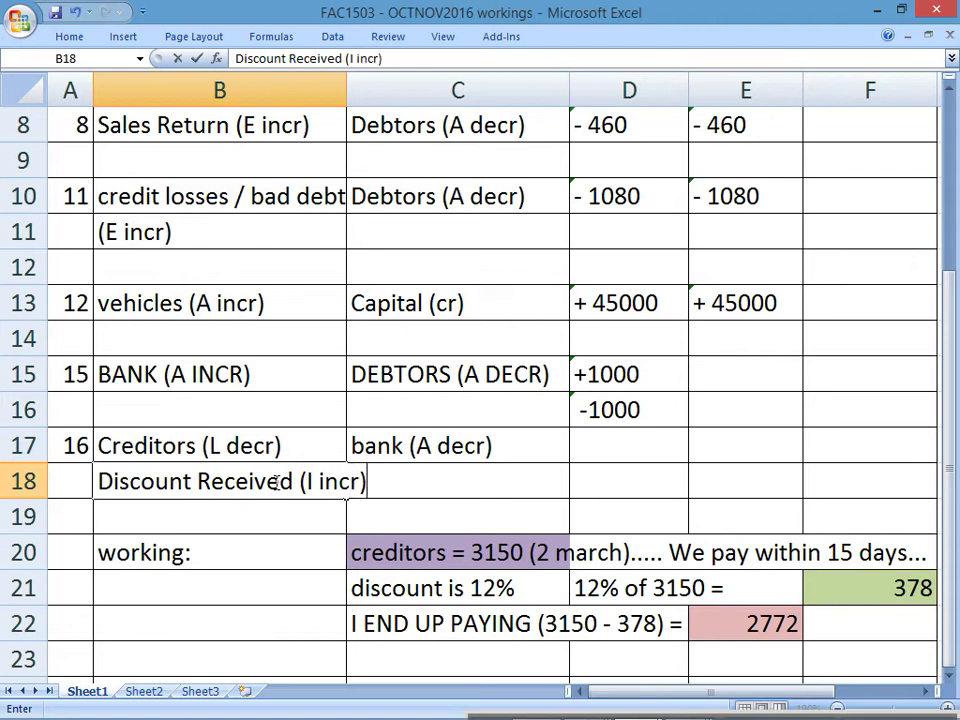
{"action": "key", "text": "Up"}
Move the Discount Received entry from B18 to C18 by copying it across and clearing the original cell
{"action": "key", "text": "Down"}
{"action": "key", "text": "ctrl+c"}
{"action": "key", "text": "Right"}
{"action": "key", "text": "ctrl+v"}
{"action": "key", "text": "Left"}
{"action": "key", "text": "Delete"}
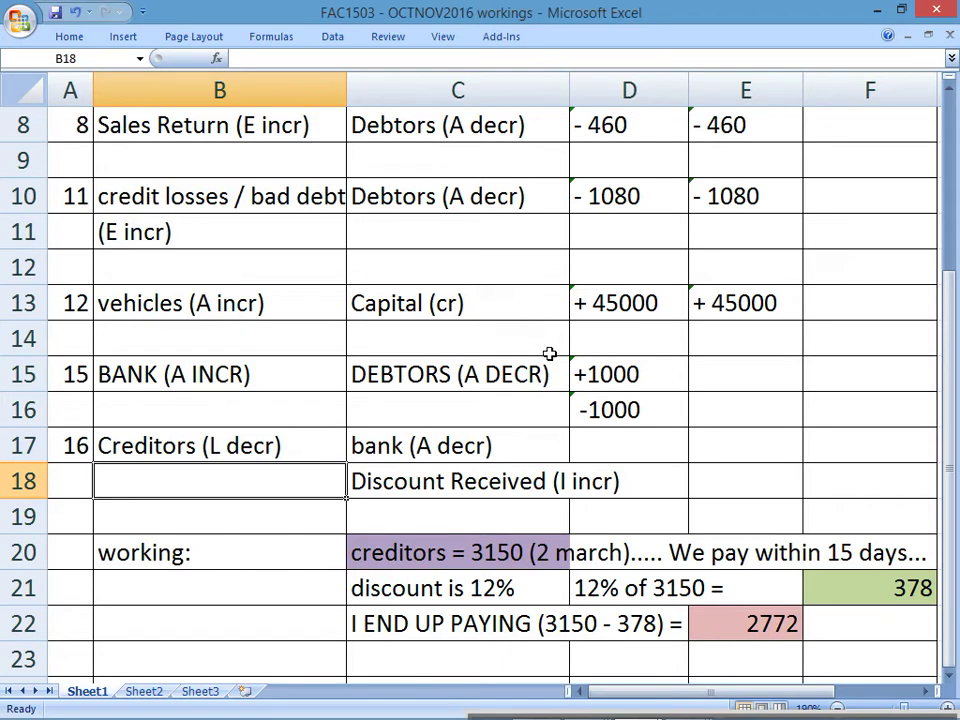
Widen column C to fit the Discount Received text and enter "-2772" in D17 beside the bank entry of transaction 16
{"action": "left_click_drag", "start_coordinate": [574, 92], "coordinate": [627, 94]}
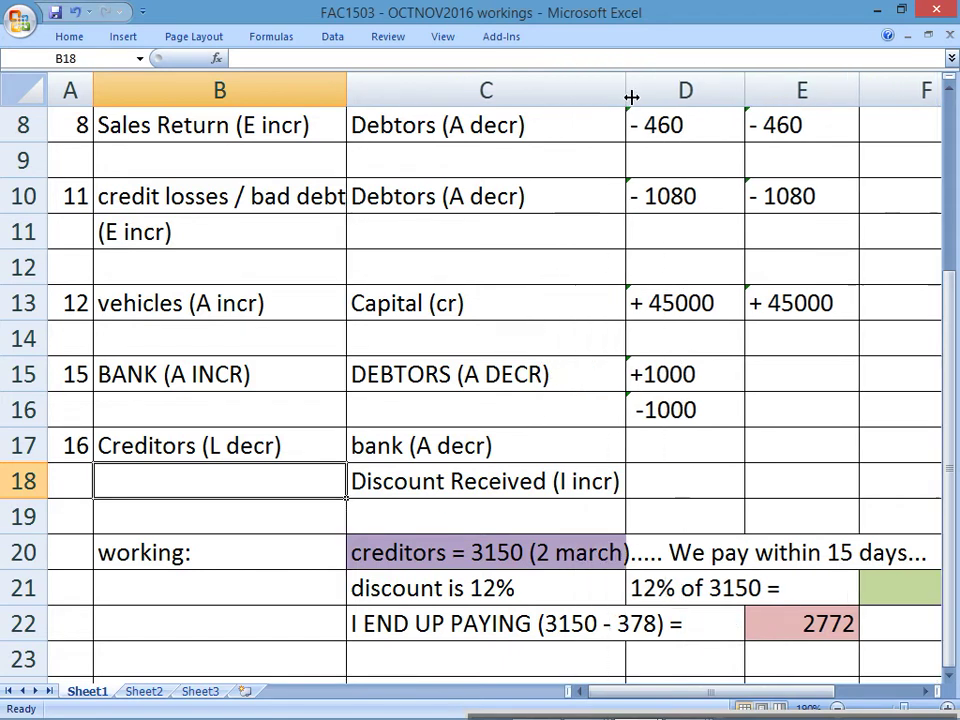
{"action": "left_click", "coordinate": [840, 707]}
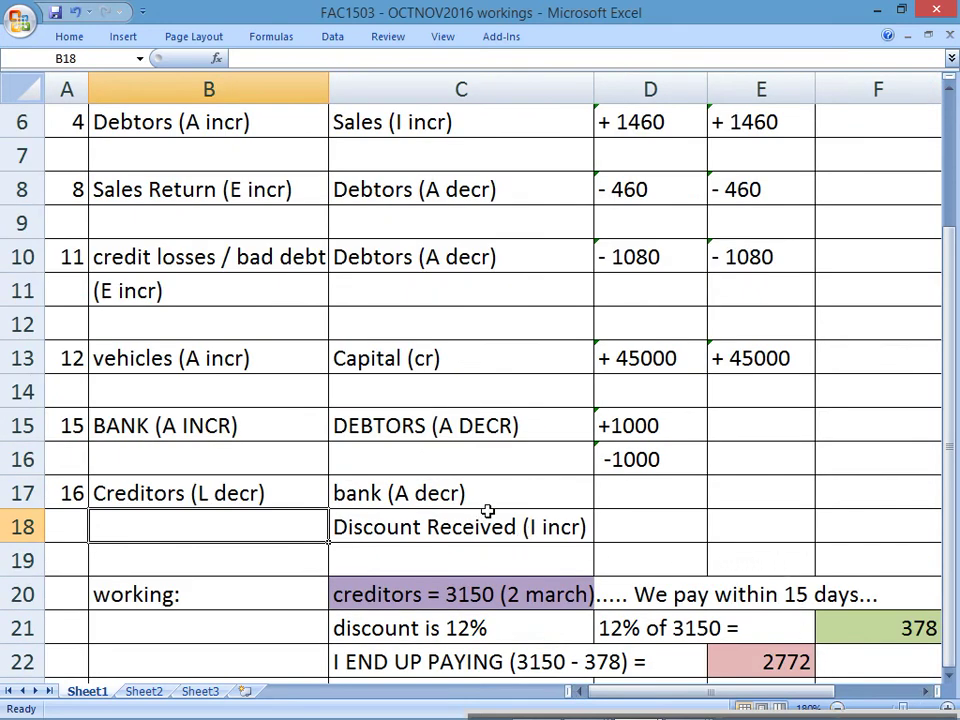
{"action": "left_click", "coordinate": [617, 493]}
{"action": "type", "text": "'-277"}
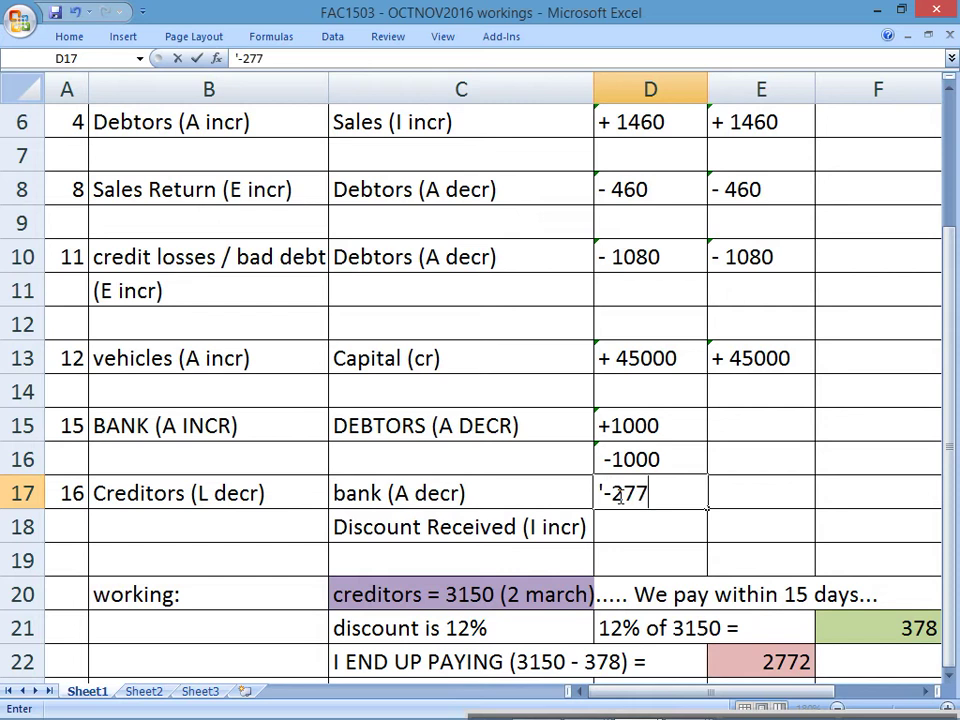
{"action": "type", "text": "2"}
{"action": "key", "text": "Return"}
Fill D17 with the light red shade used for the 2772 working amount in E22
{"action": "left_click", "coordinate": [712, 660]}
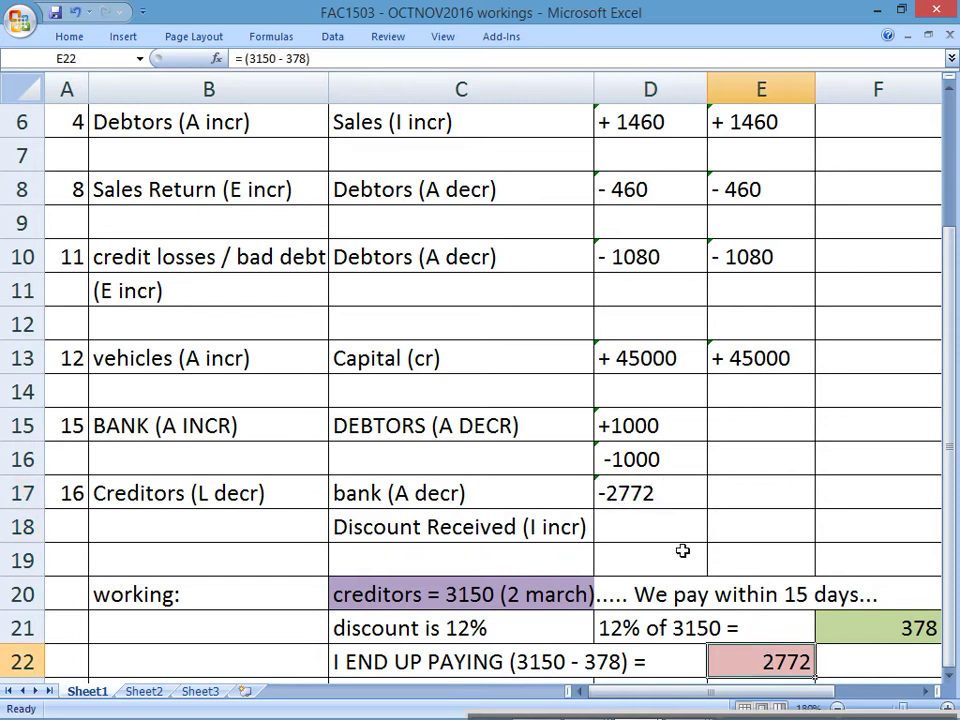
{"action": "left_click", "coordinate": [630, 493]}
{"action": "left_click", "coordinate": [66, 36]}
{"action": "left_click", "coordinate": [222, 95]}
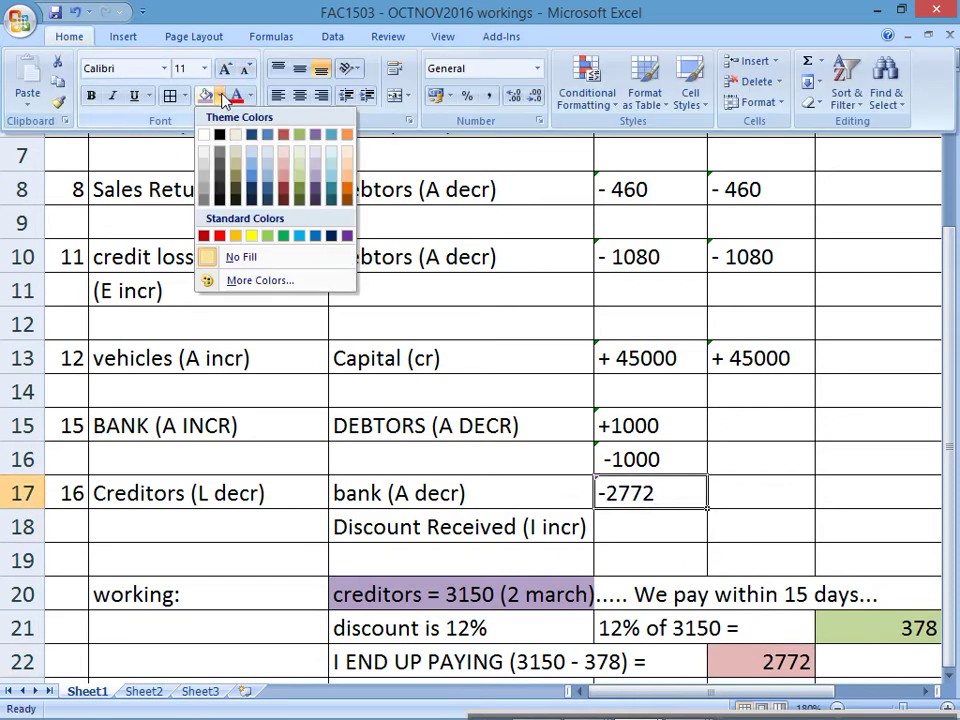
{"action": "left_click", "coordinate": [283, 163]}
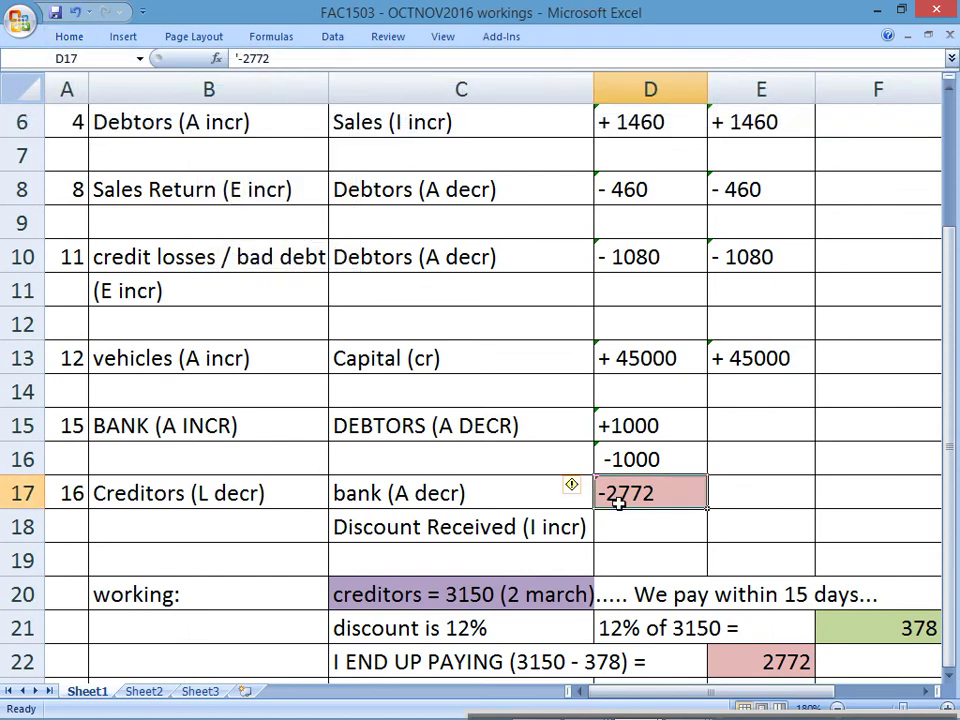
Enter "- 3150" in F17 as the creditors decrease for transaction 16
{"action": "left_click", "coordinate": [265, 500]}
{"action": "left_click", "coordinate": [850, 484]}
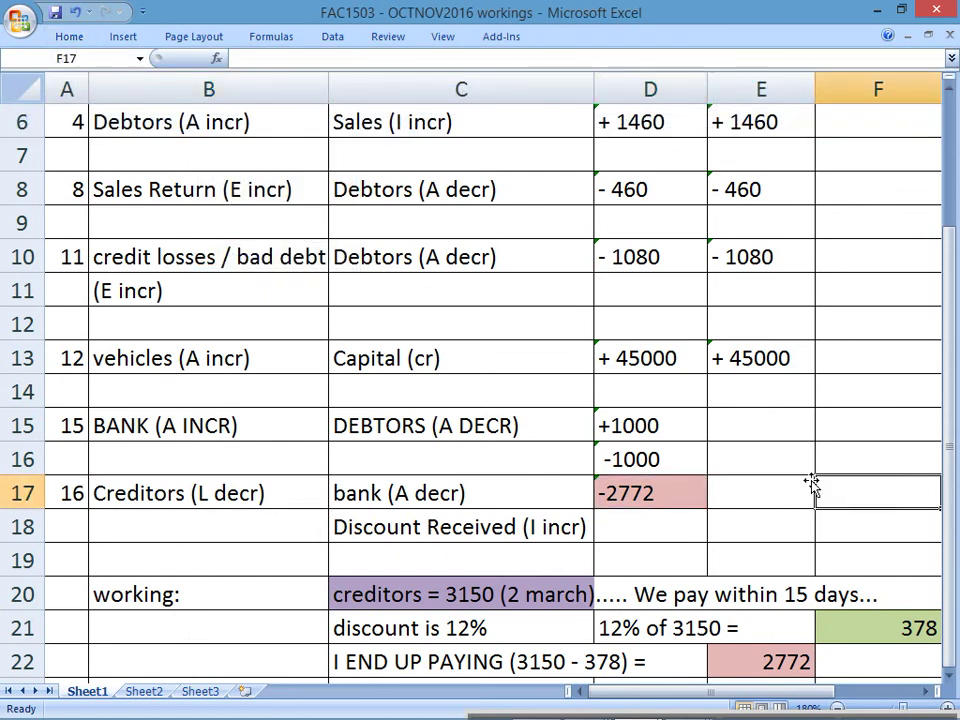
{"action": "type", "text": "'-"}
{"action": "type", "text": " 3150"}
{"action": "key", "text": "Return"}
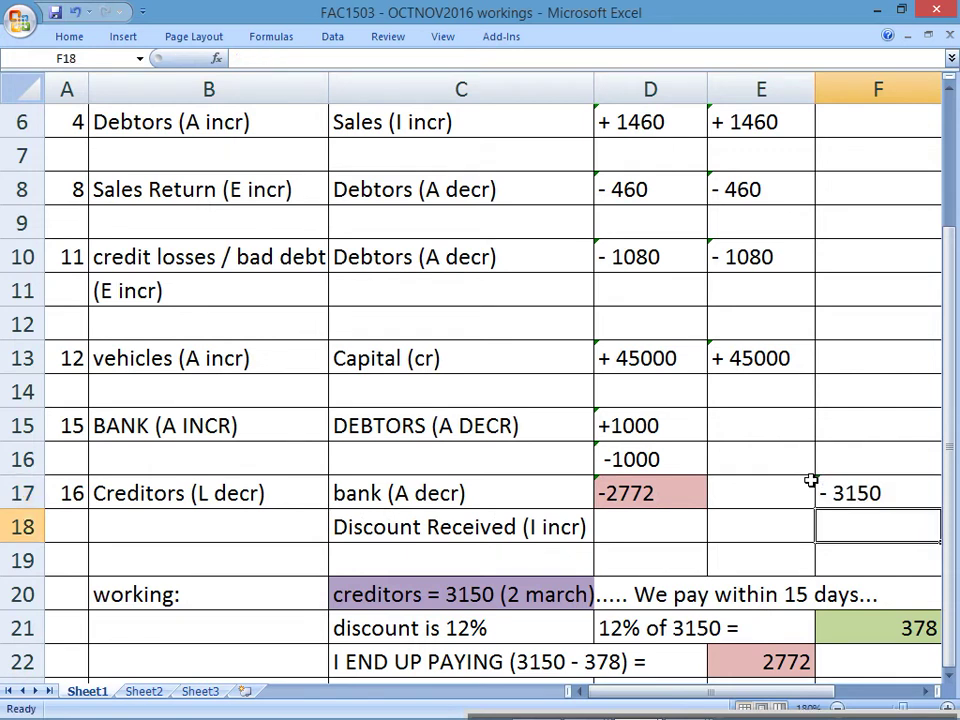
Fill F17 with the purple shade used for the creditors working in C20
{"action": "left_click", "coordinate": [817, 483]}
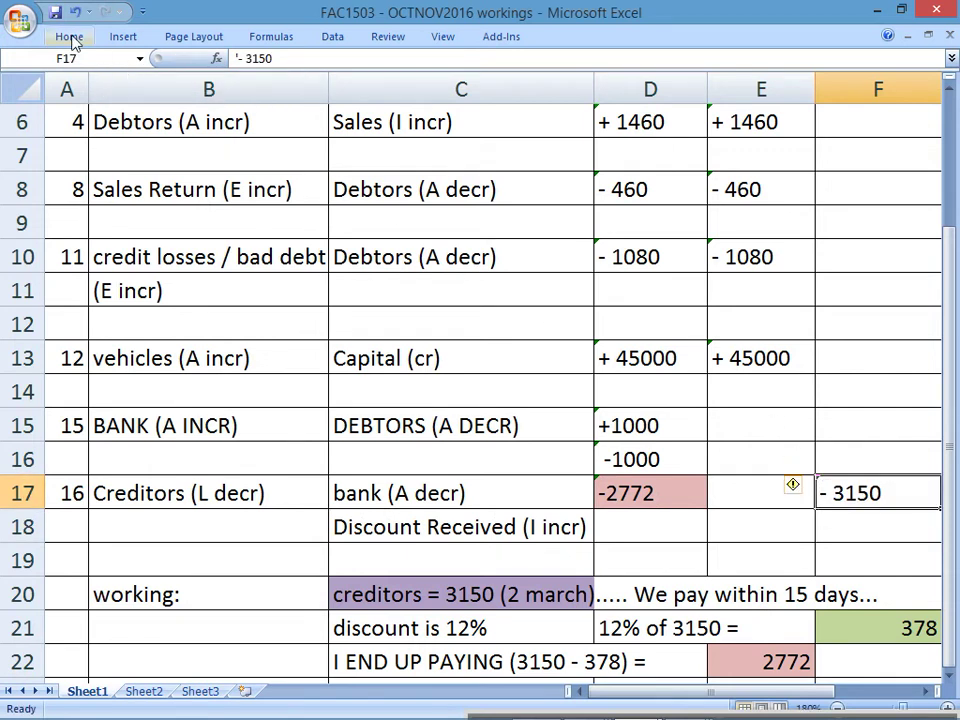
{"action": "left_click", "coordinate": [70, 37]}
{"action": "left_click", "coordinate": [219, 96]}
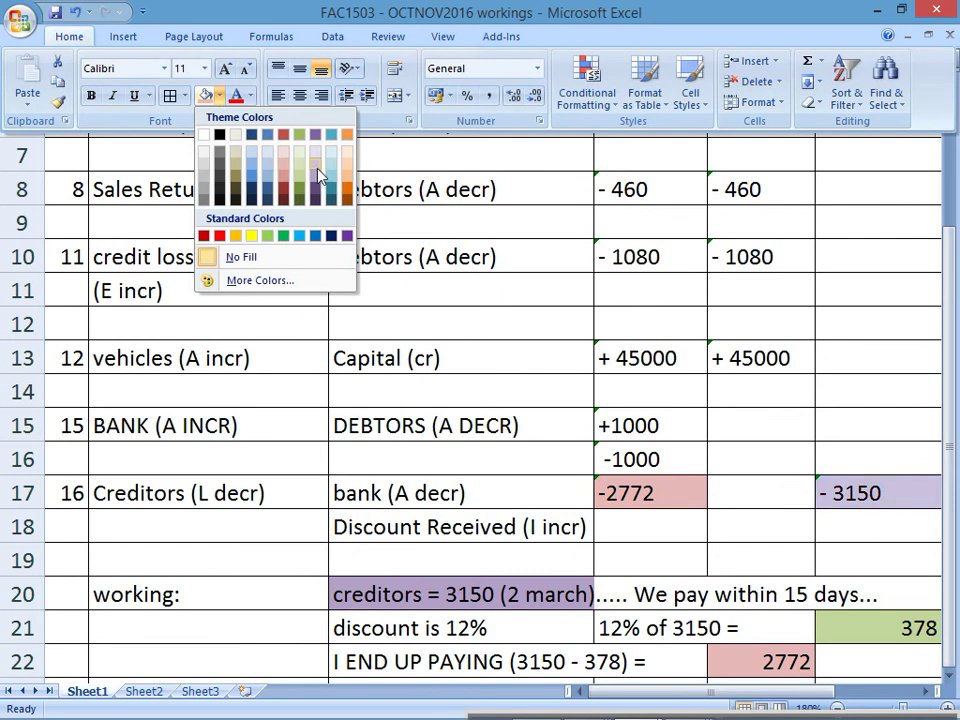
{"action": "left_click", "coordinate": [317, 181]}
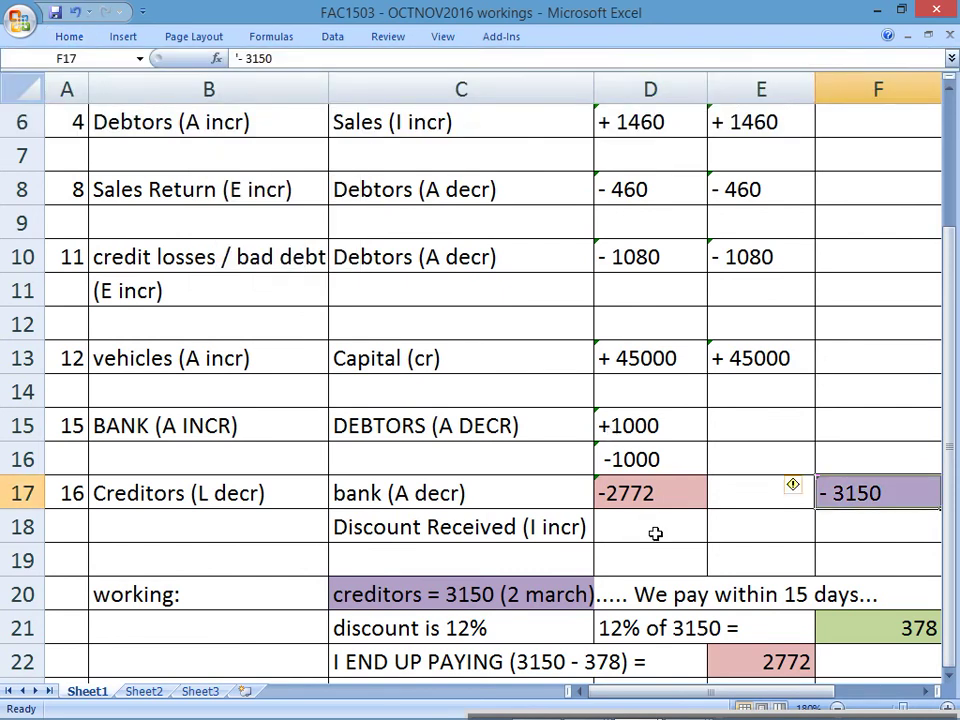
Enter "+ 378" in E18 beside the Discount Received entry
{"action": "left_click", "coordinate": [739, 529]}
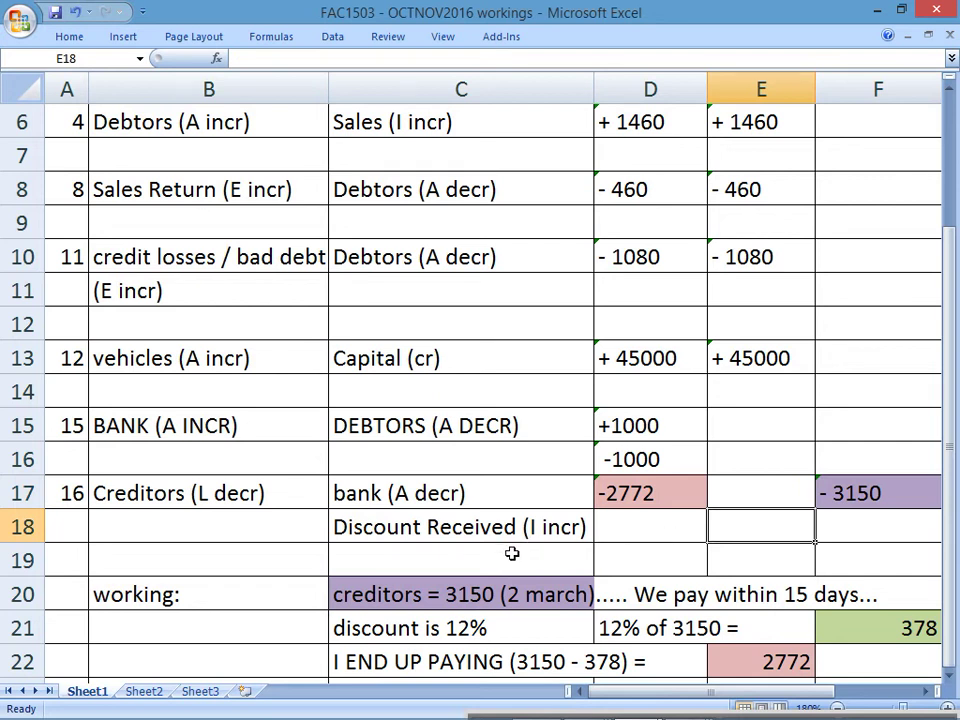
{"action": "type", "text": "'+ 378"}
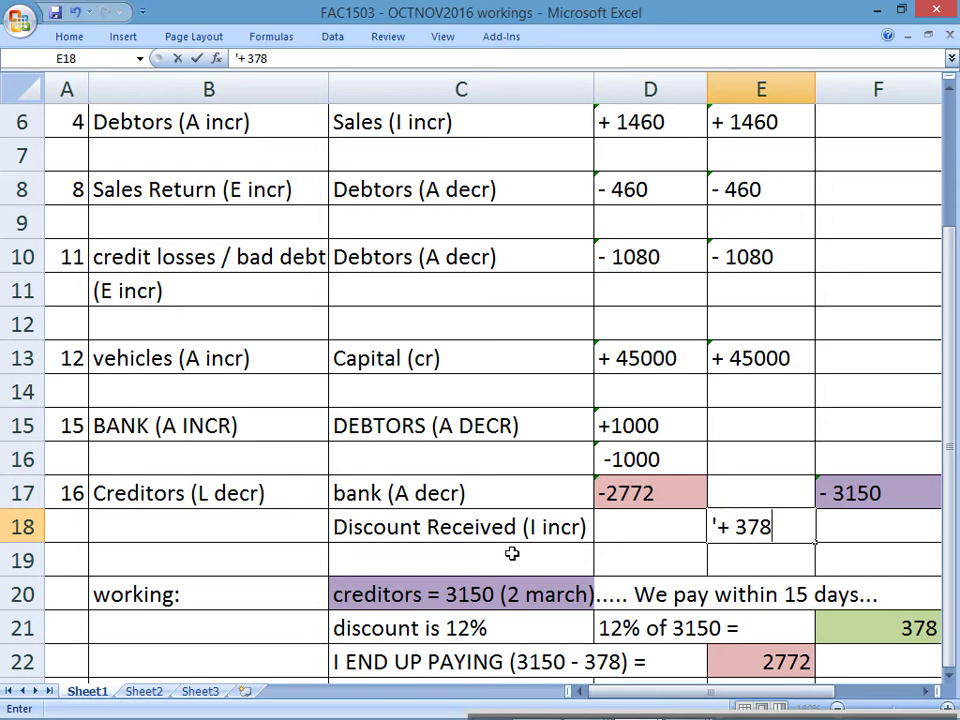
{"action": "key", "text": "Return"}
{"action": "key", "text": "Up"}
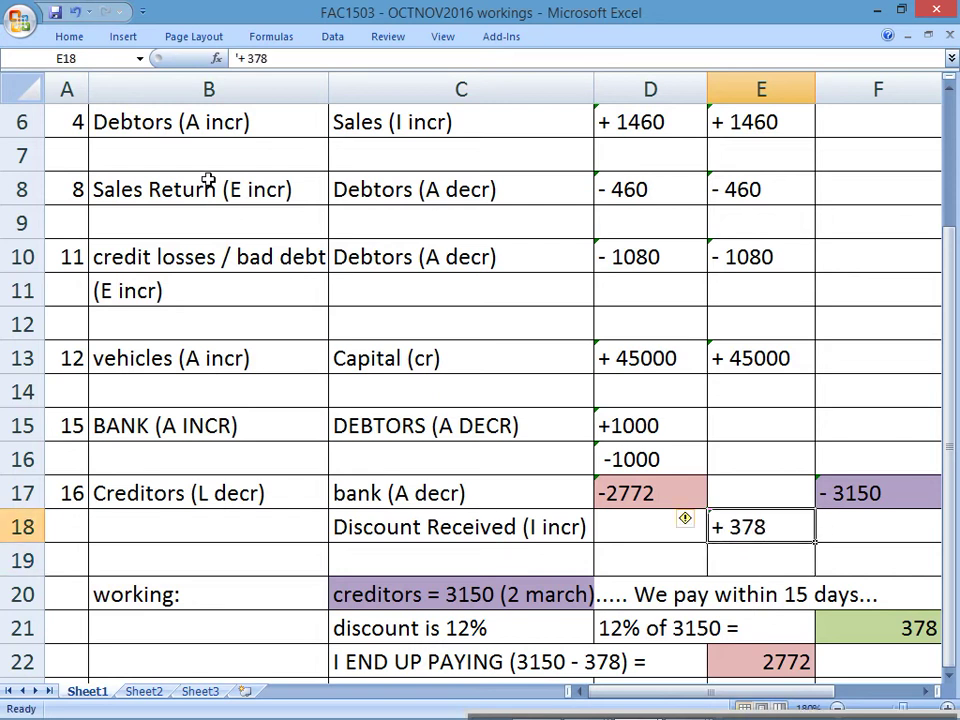
Fill E18 with the light green shade used for the 378 discount amount in F21
{"action": "left_click", "coordinate": [70, 37]}
{"action": "left_click", "coordinate": [219, 95]}
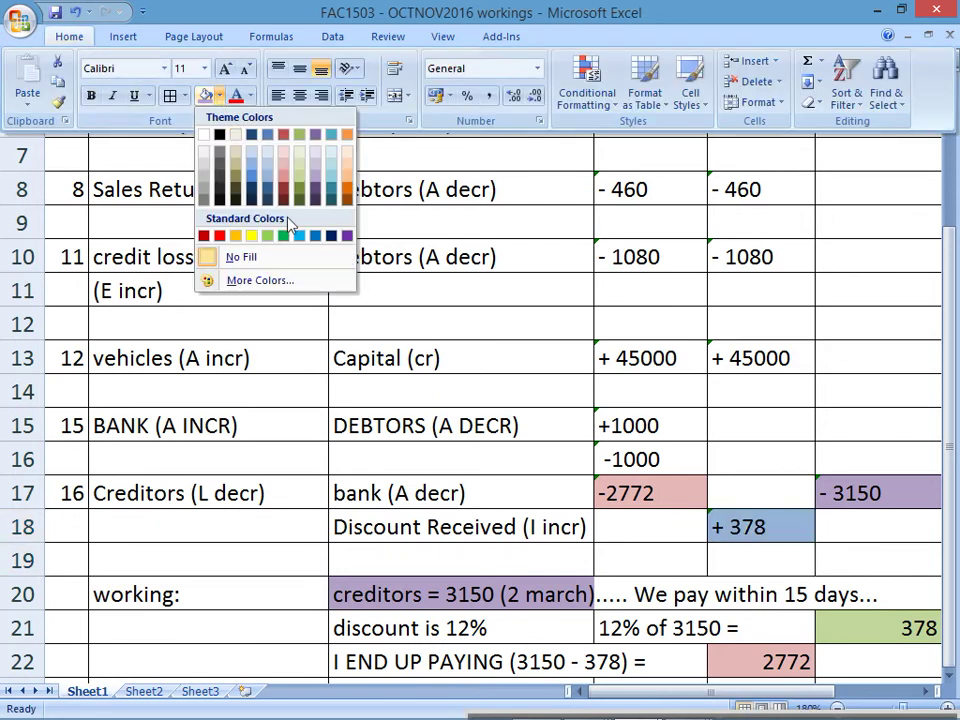
{"action": "left_click", "coordinate": [299, 180]}
{"action": "left_click", "coordinate": [522, 396]}
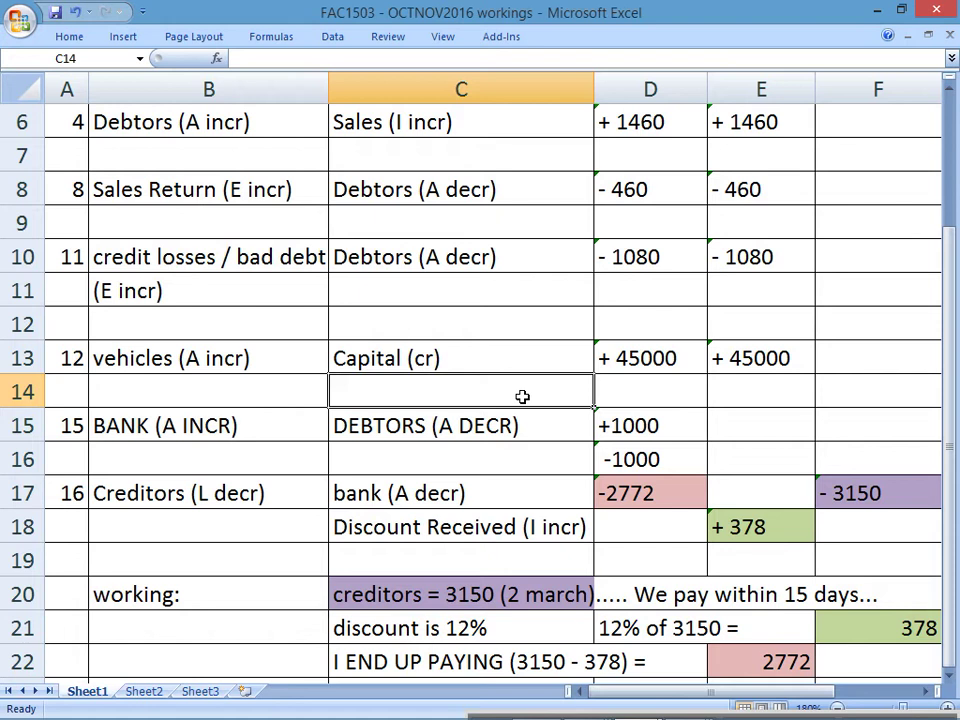
Enter 25 in A24 as the number of the transaction that follows the discount working
{"action": "left_click_drag", "start_coordinate": [158, 494], "coordinate": [462, 524]}
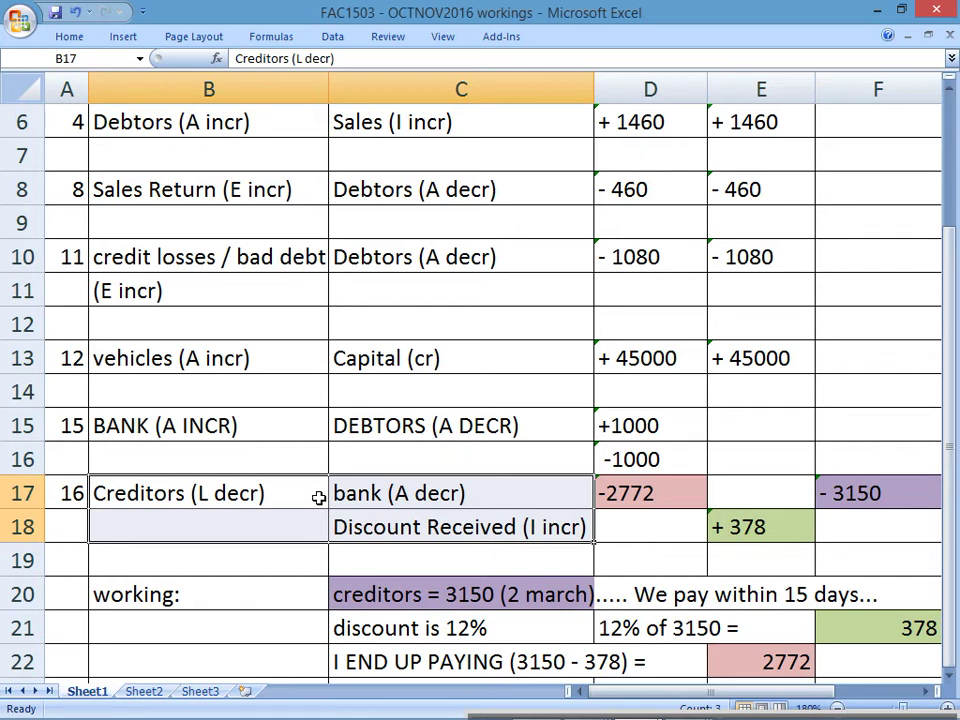
{"action": "scroll", "coordinate": [152, 536], "scroll_direction": "down", "scroll_amount": 2}
{"action": "left_click", "coordinate": [73, 527]}
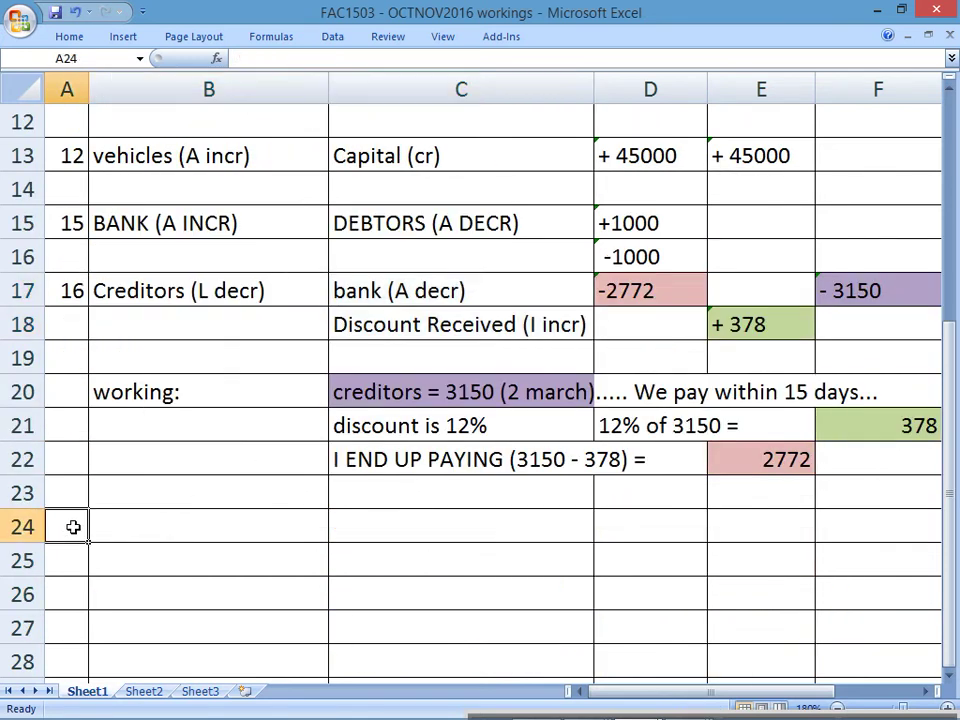
{"action": "type", "text": "5"}
{"action": "key", "text": "Return"}
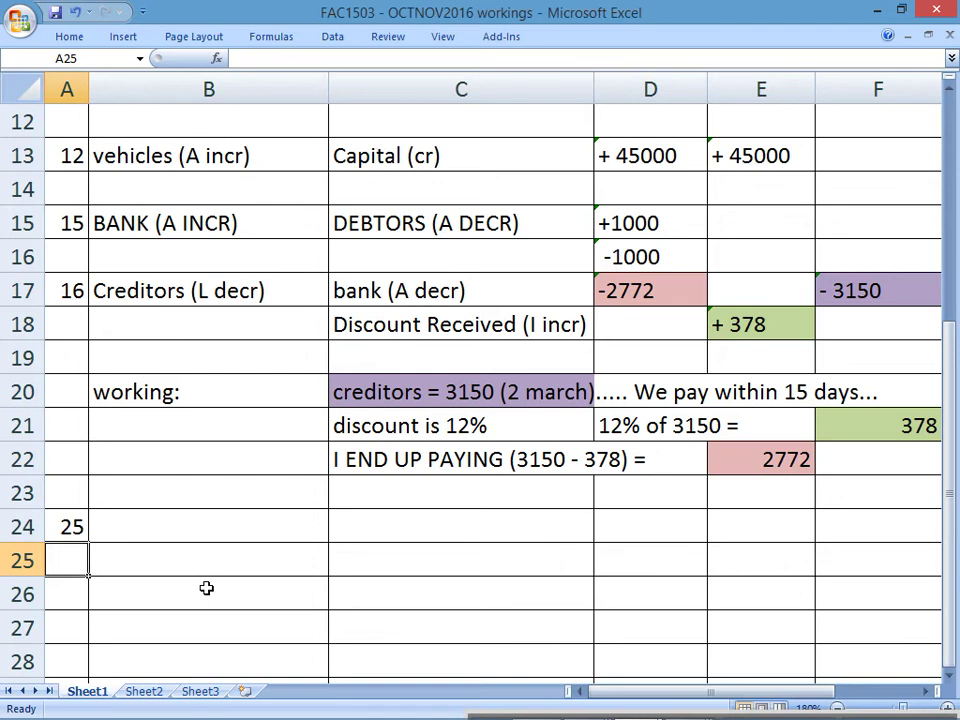
Enter the note "goods sold for cash... I SHOULD RECORDED...." in B27, below transaction 25
{"action": "left_click", "coordinate": [159, 527]}
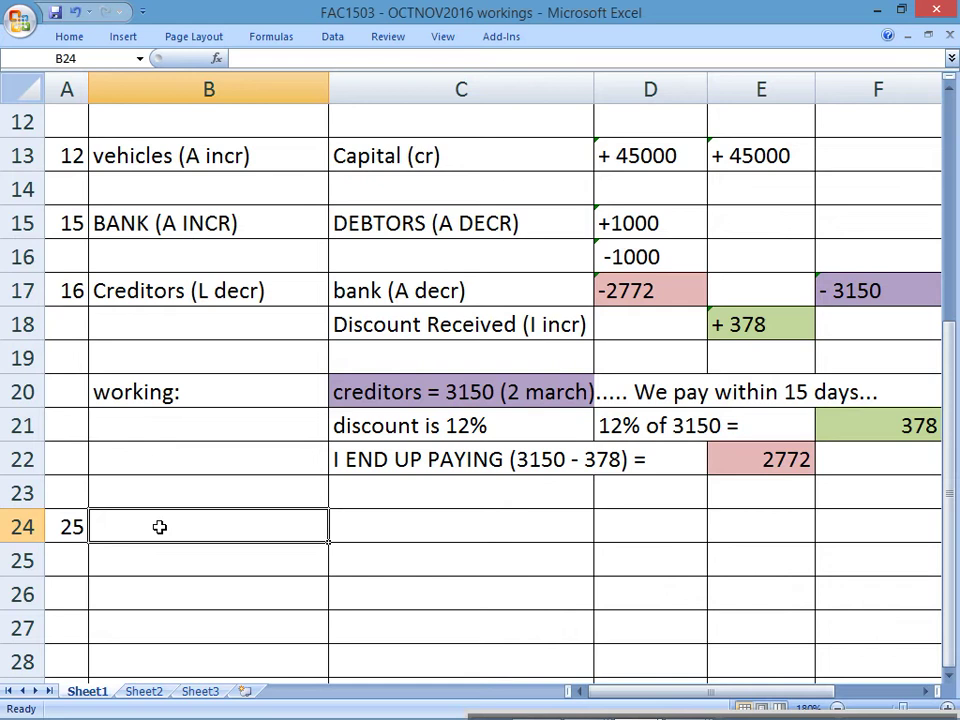
{"action": "key", "text": "Down"}
{"action": "key", "text": "Down"}
{"action": "key", "text": "Down"}
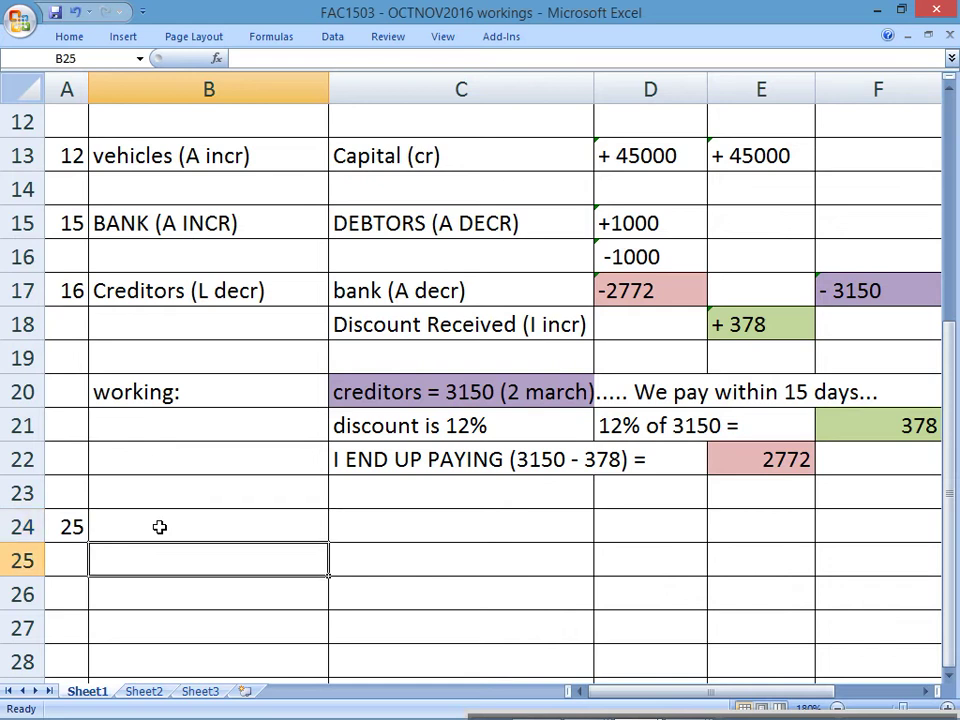
{"action": "type", "text": "good"}
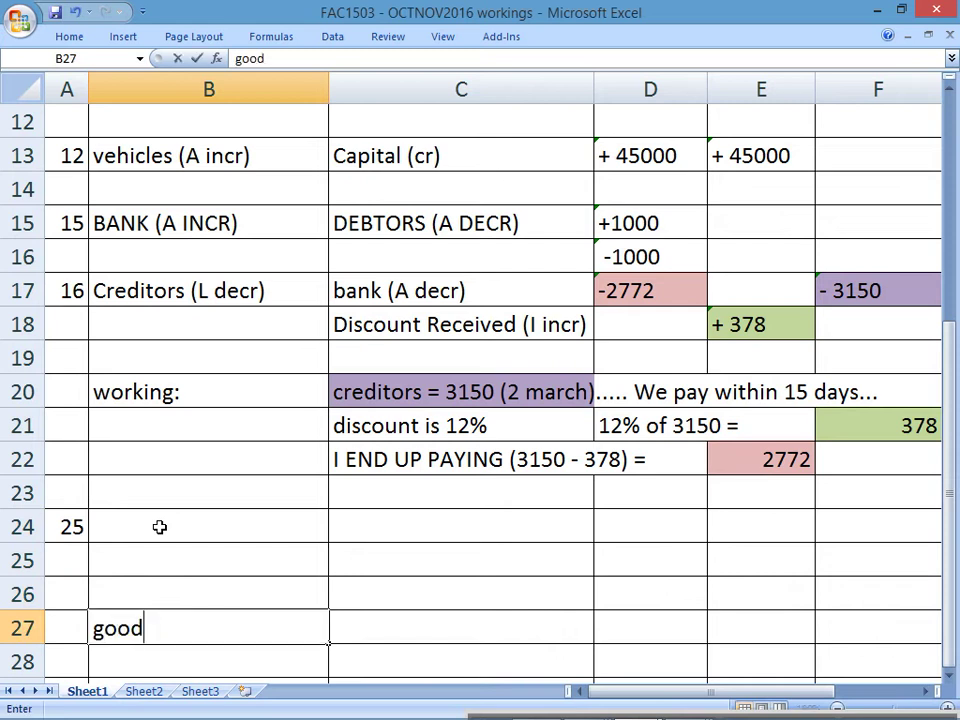
{"action": "type", "text": "s sold for"}
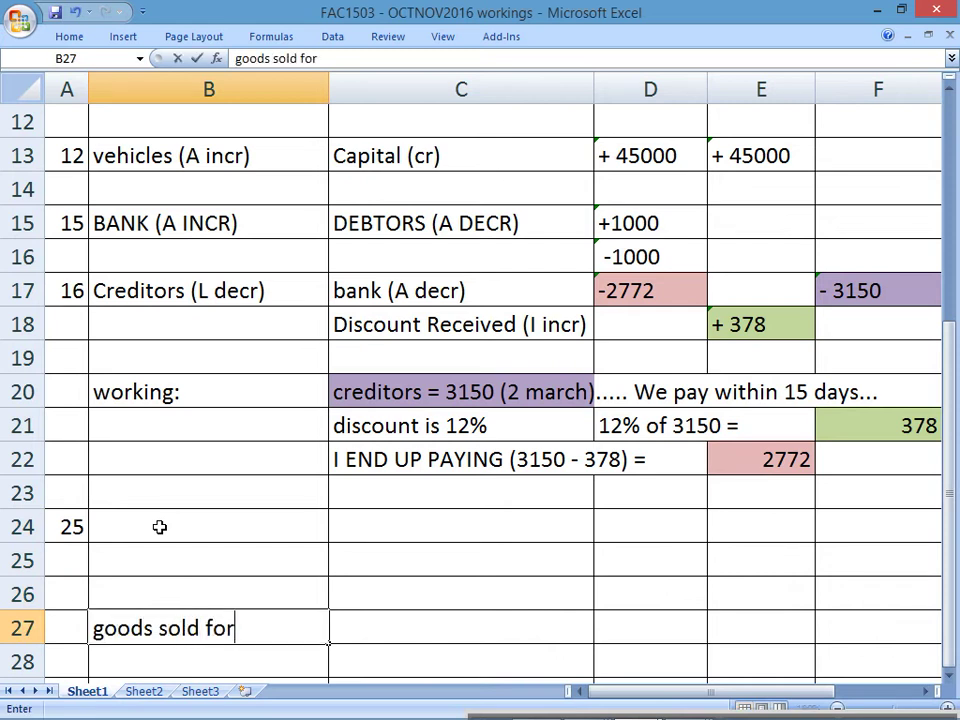
{"action": "type", "text": " cash... I SHOULD RECORD"}
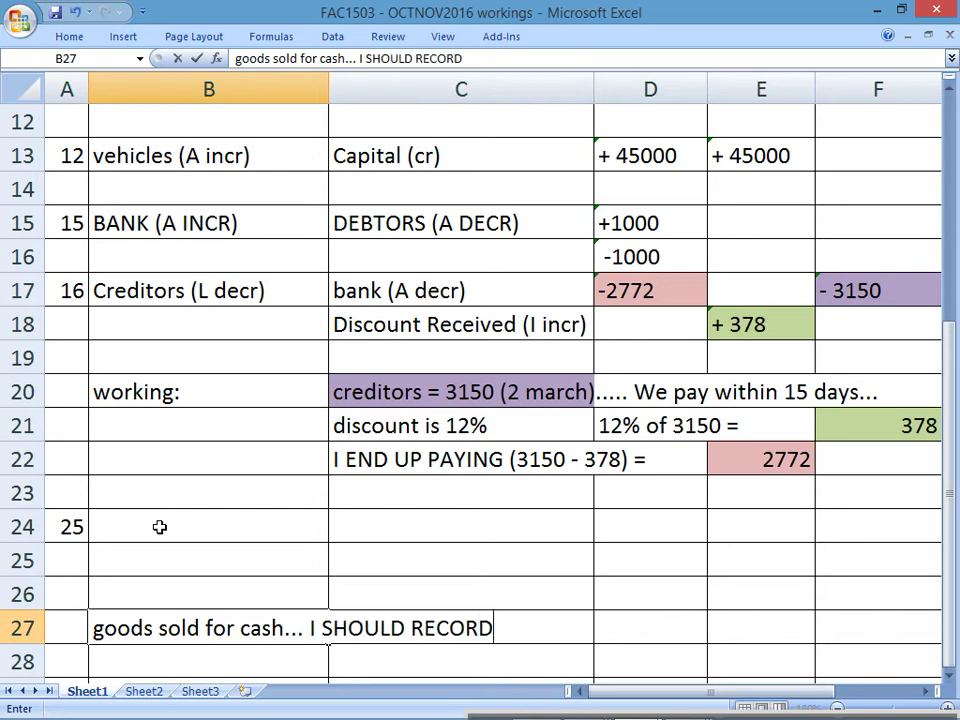
{"action": "type", "text": "ED...."}
Enter "DR BANK (A INCR)" in D27 and "CR SALES (I incr)" in D28 beside the cash sale note
{"action": "key", "text": "Right"}
{"action": "key", "text": "Right"}
{"action": "key", "text": "Right"}
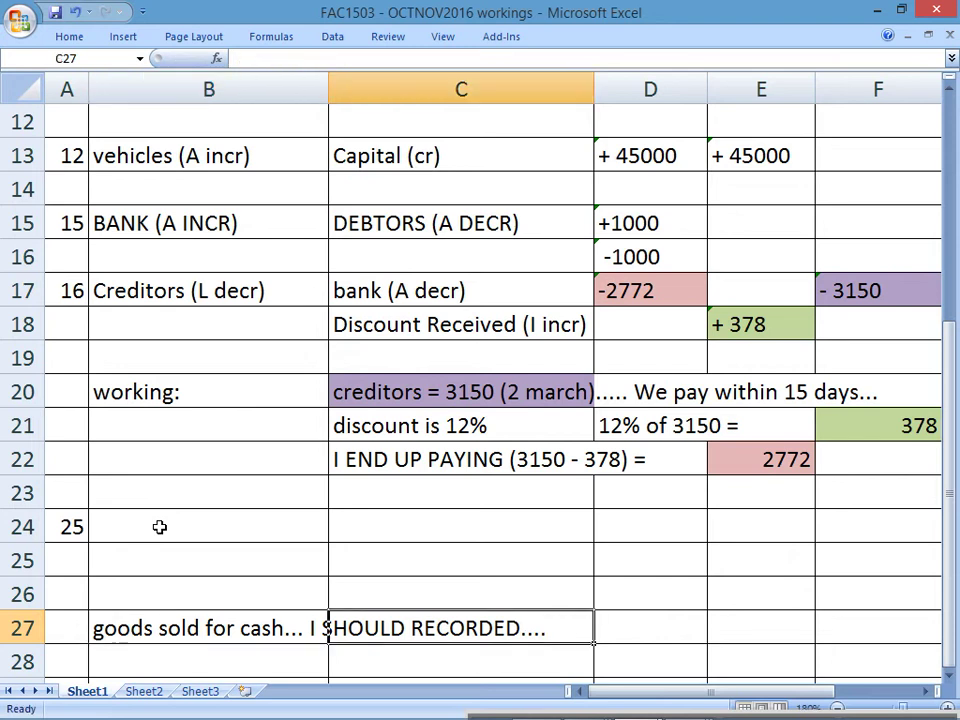
{"action": "key", "text": "Left"}
{"action": "type", "text": "DR"}
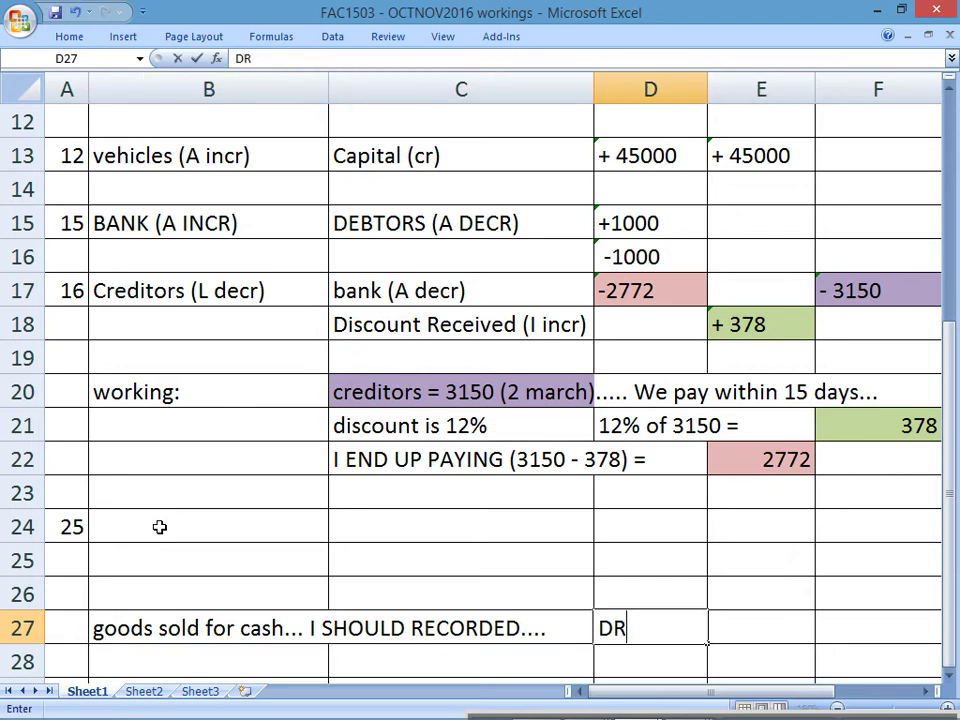
{"action": "type", "text": " BANK (A INCR)"}
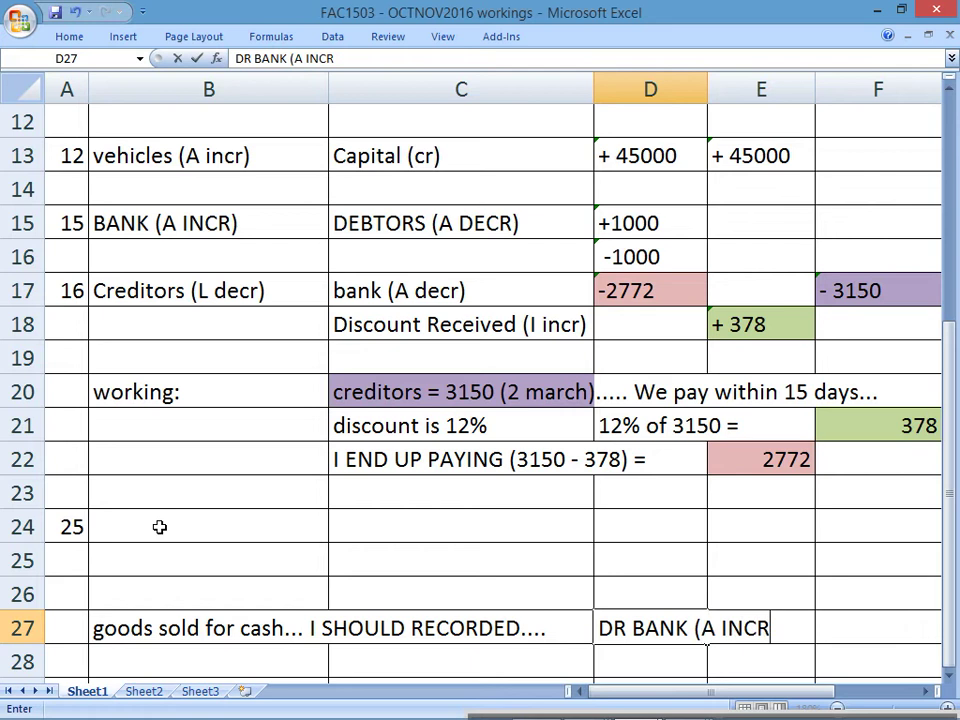
{"action": "key", "text": "Return"}
{"action": "type", "text": "C"}
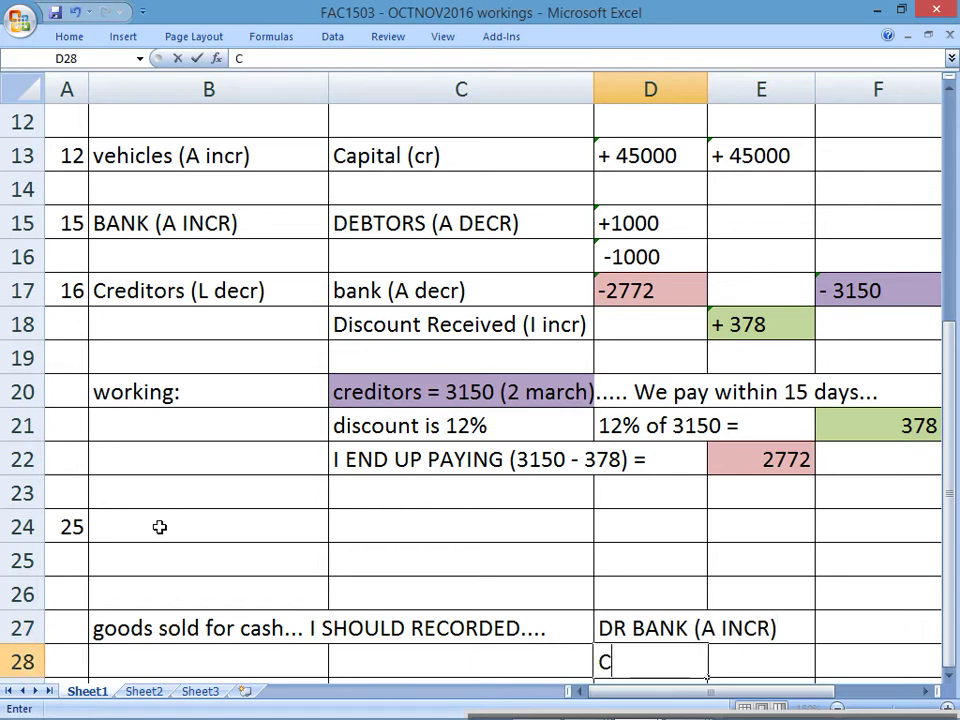
{"action": "type", "text": "R SALES ("}
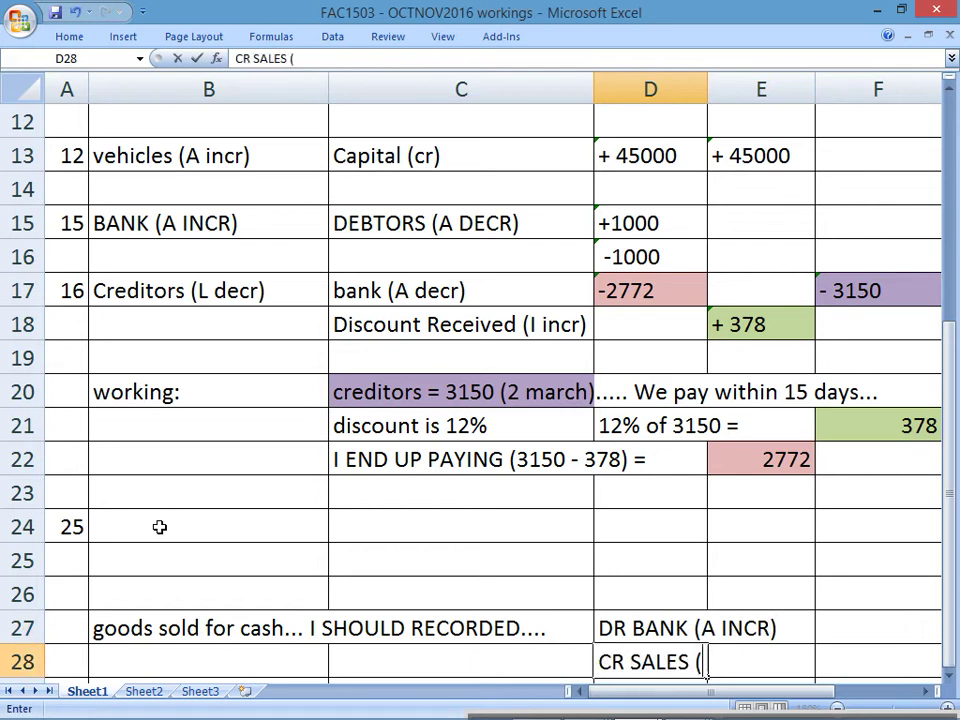
{"action": "type", "text": "I incr)"}
{"action": "key", "text": "Return"}
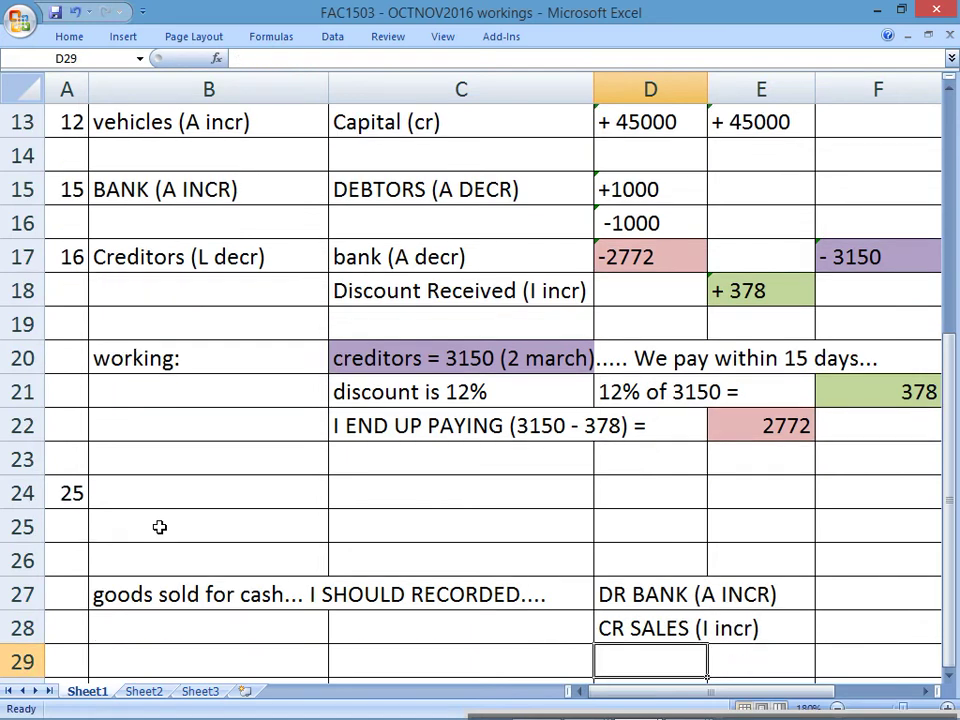
Select D27:E28 to point out the debit and credit entries of the cash sale
{"action": "key", "text": "Up"}
{"action": "key", "text": "Up"}
{"action": "key", "text": "shift+Down"}
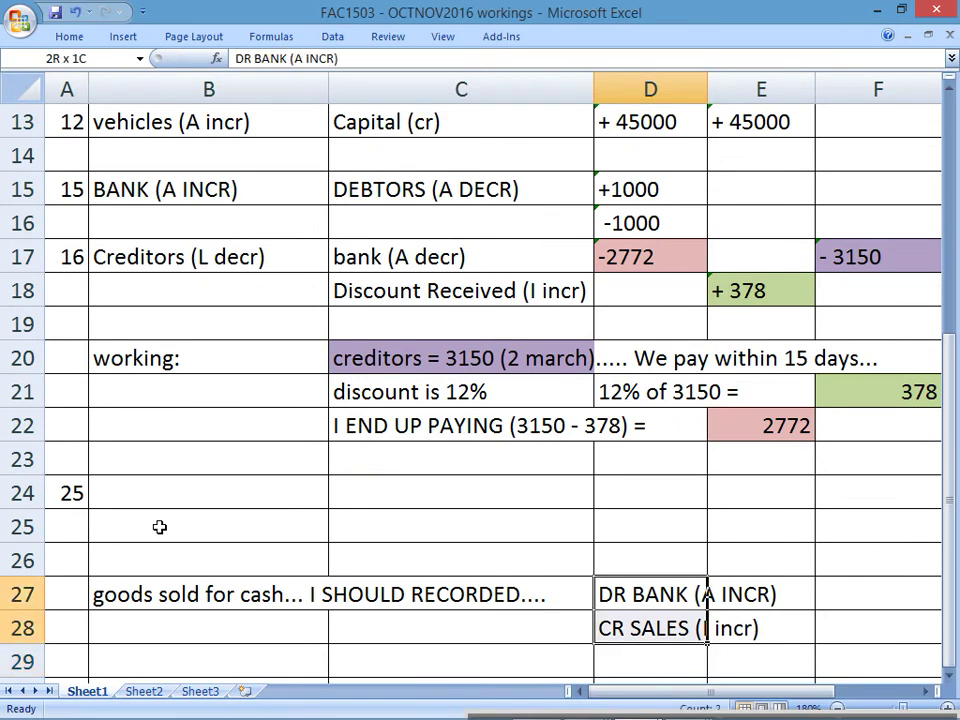
{"action": "key", "text": "shift+Right"}
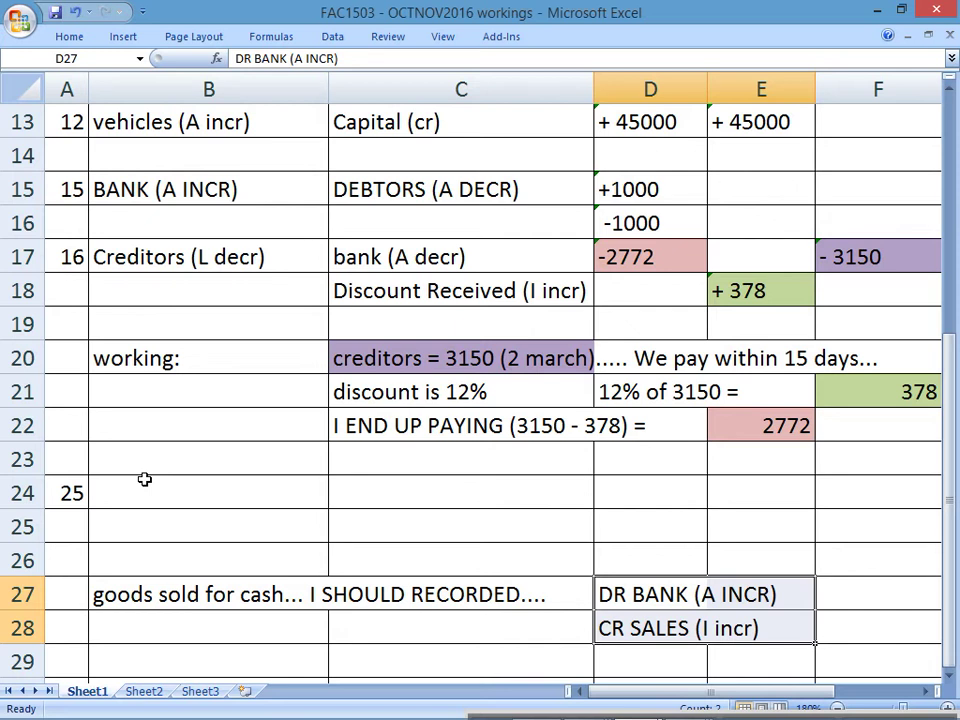
Enter "DR BANK (A incr)" in B30 and "* CRJ..." in B31, below the cash sale note
{"action": "scroll", "coordinate": [150, 490], "scroll_direction": "down", "scroll_amount": 2}
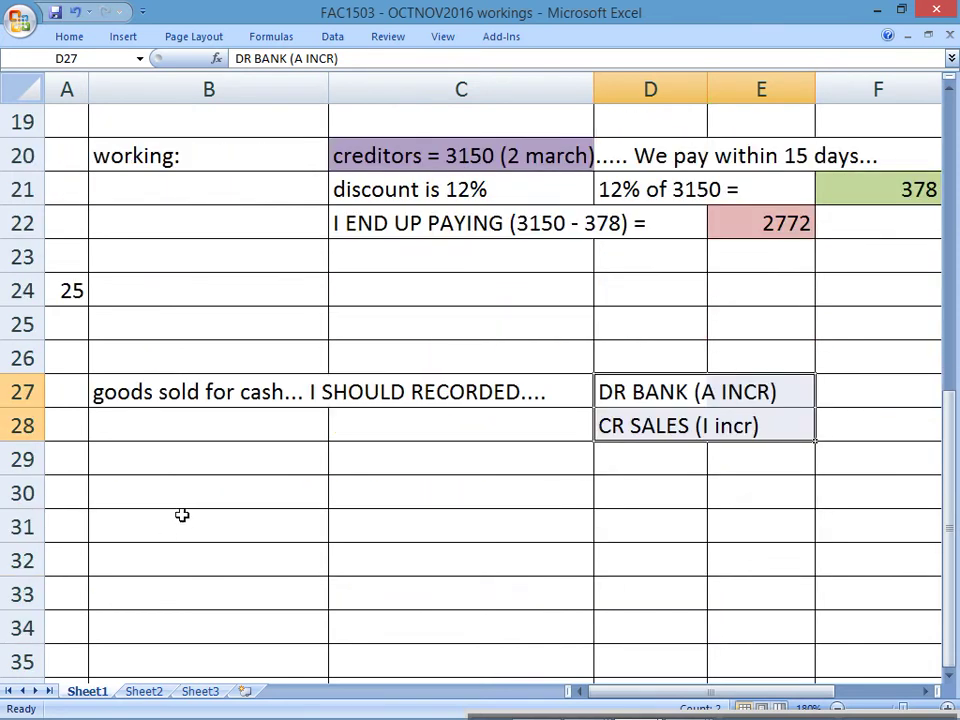
{"action": "left_click", "coordinate": [179, 495]}
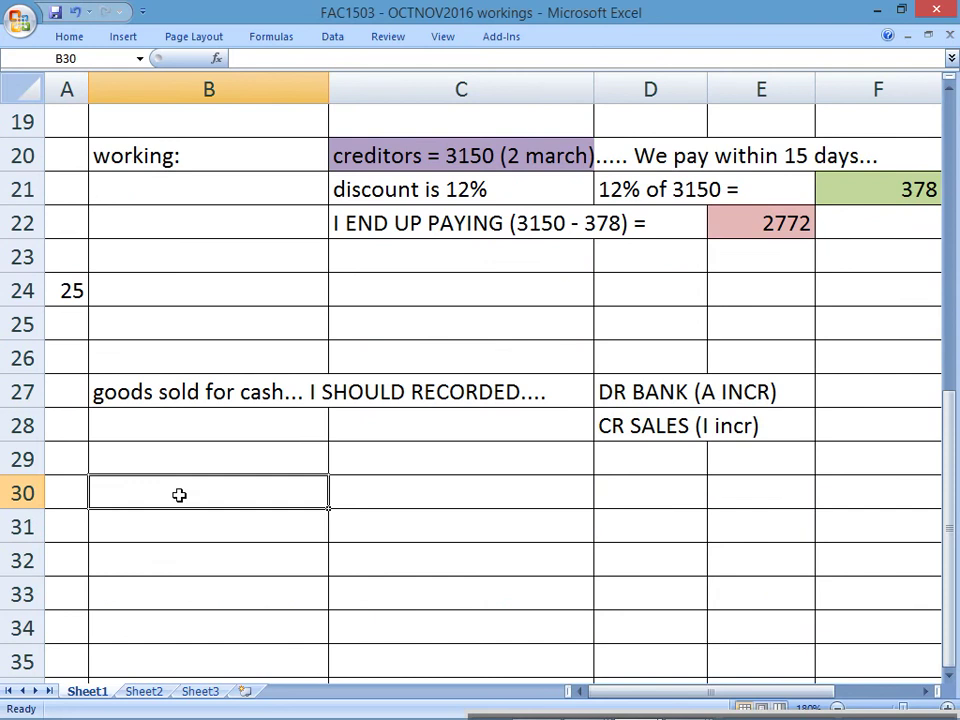
{"action": "type", "text": "DR"}
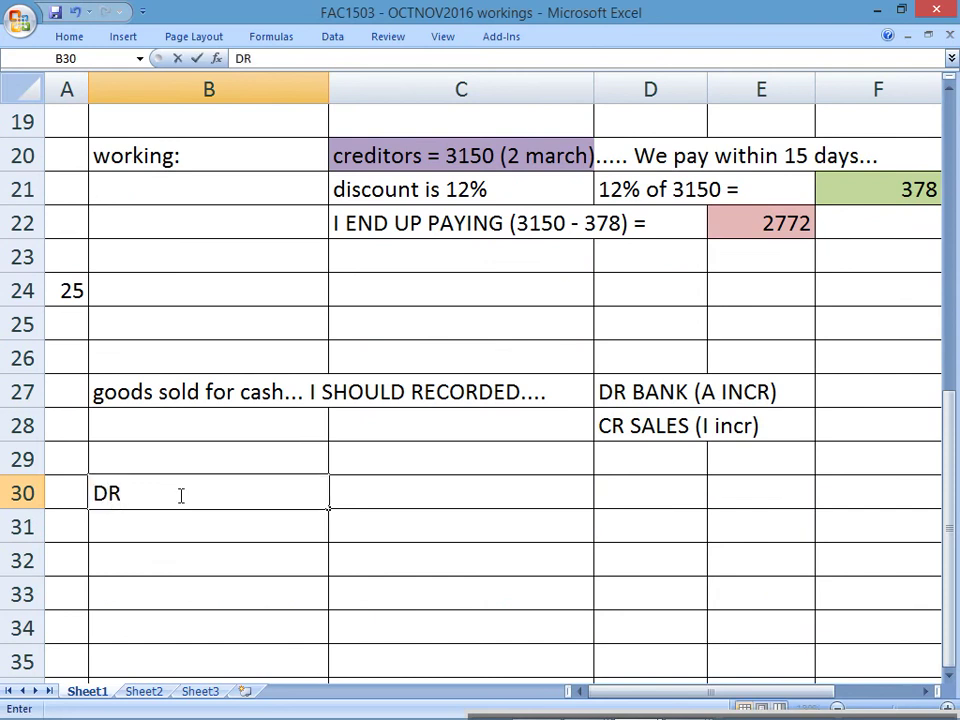
{"action": "type", "text": " BANK (A incr)"}
{"action": "key", "text": "Return"}
{"action": "type", "text": "*"}
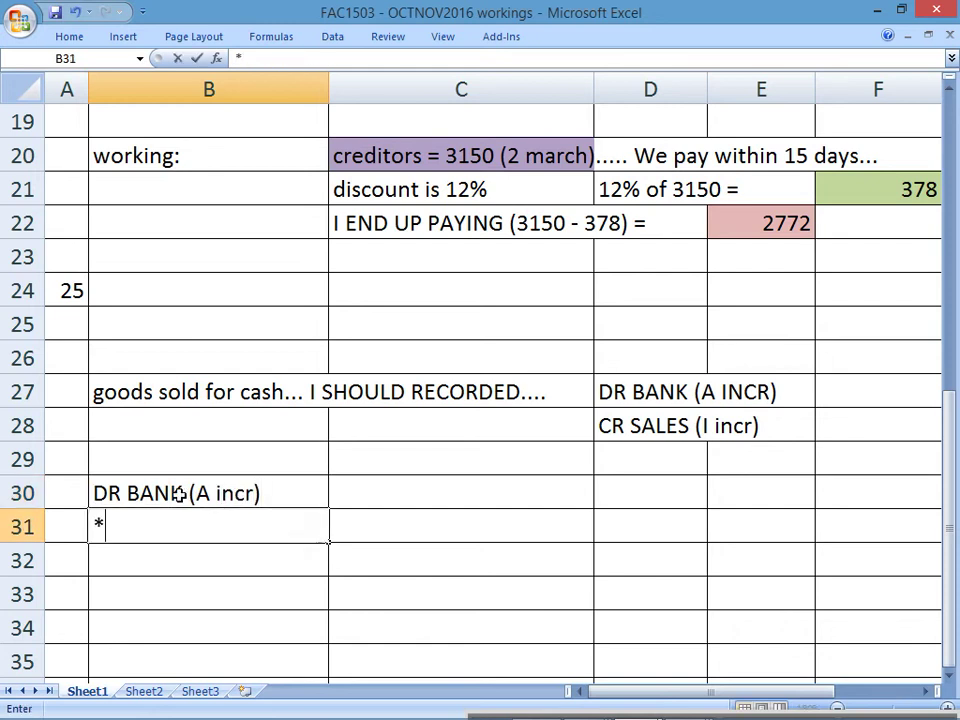
{"action": "type", "text": " CRJ..."}
{"action": "key", "text": "Return"}
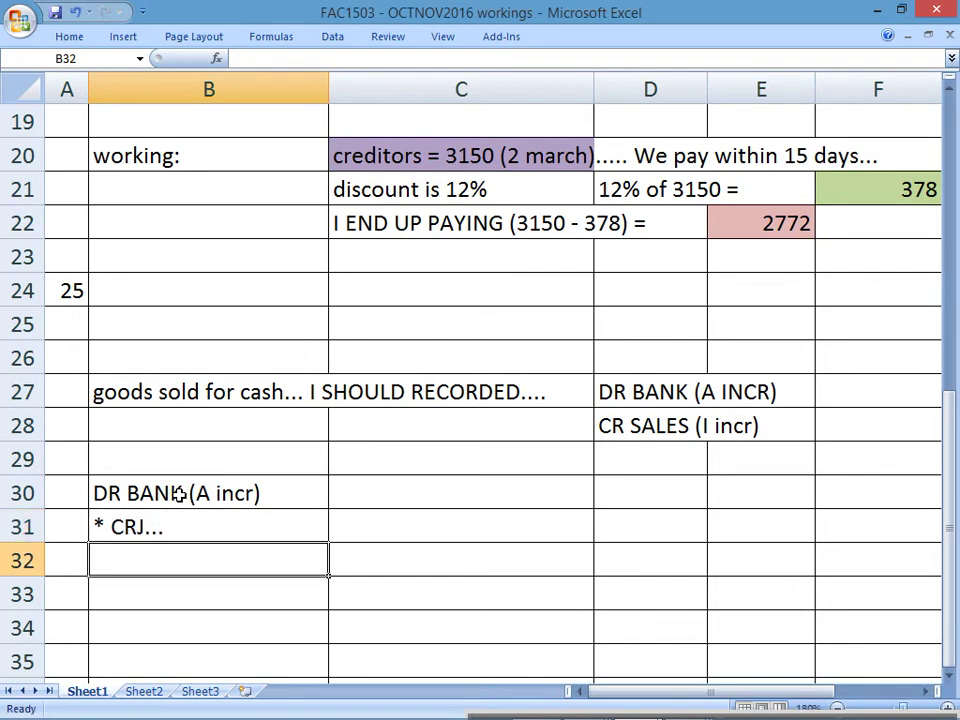
{"action": "left_click", "coordinate": [177, 493]}
{"action": "left_click_drag", "start_coordinate": [177, 493], "coordinate": [184, 514]}
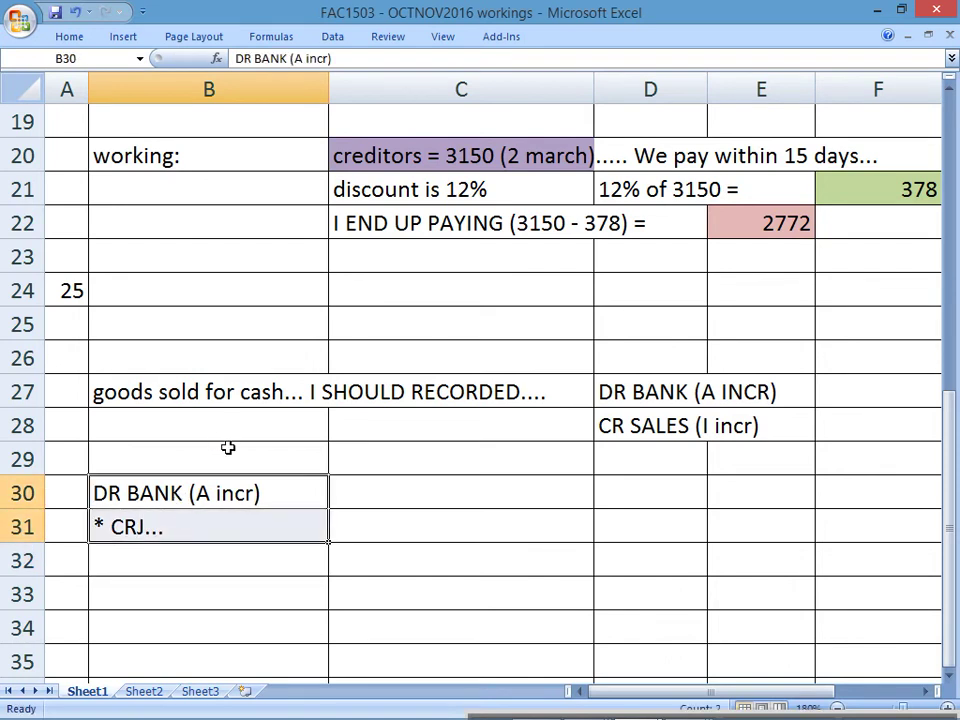
Enter "CR DEBTORS (A decr)" in C30 and colour the text of B30:C31 red
{"action": "left_click", "coordinate": [373, 492]}
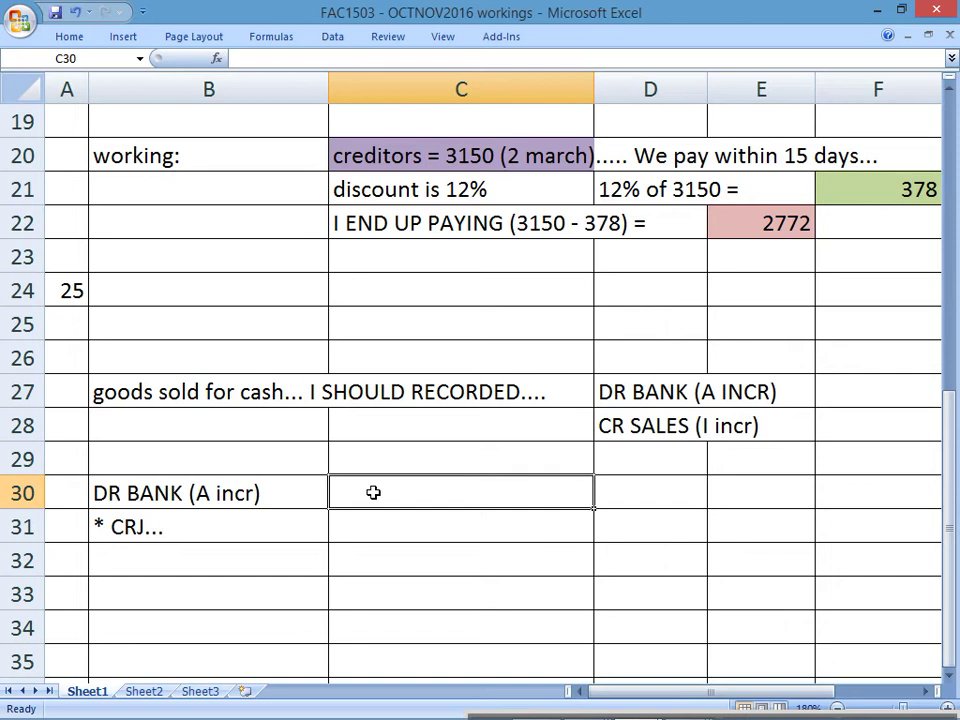
{"action": "type", "text": "CR DEBTORS (A decr)"}
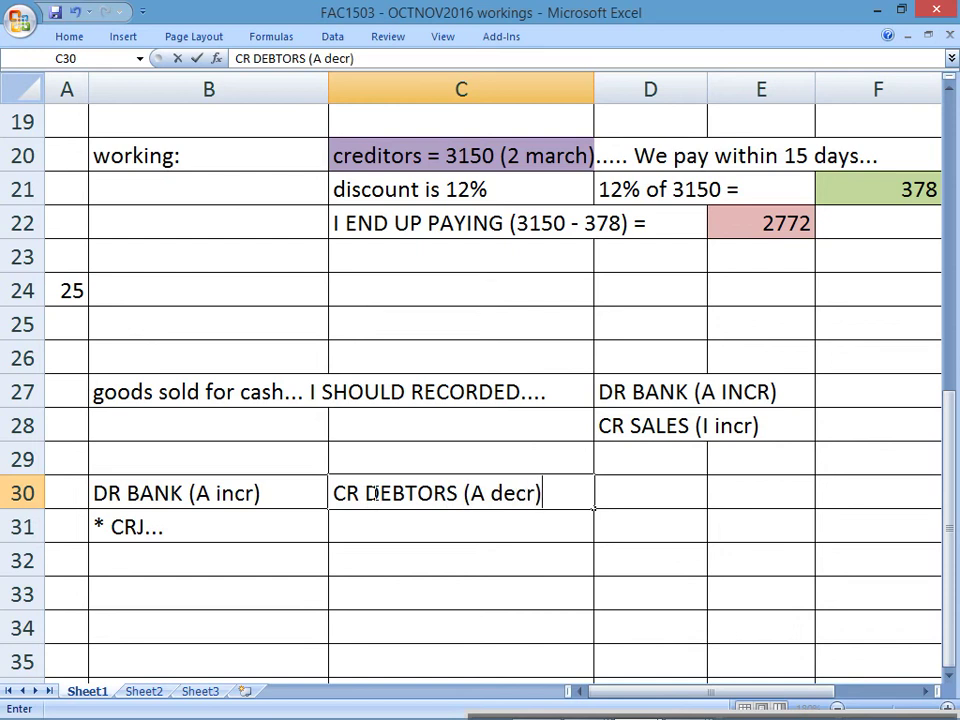
{"action": "key", "text": "Return"}
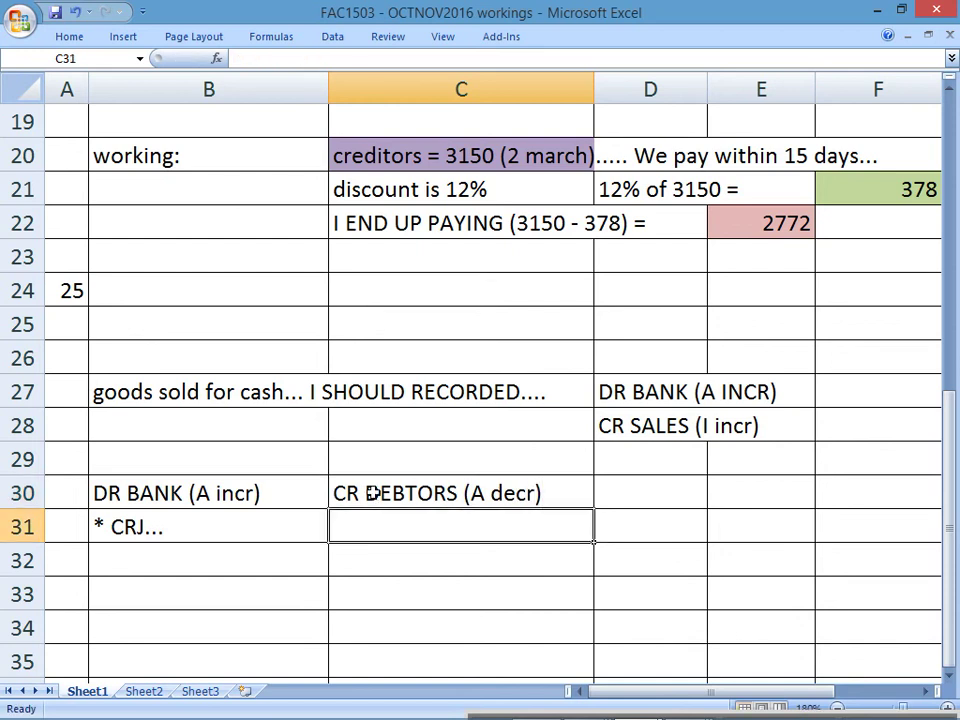
{"action": "left_click_drag", "start_coordinate": [160, 492], "coordinate": [450, 527]}
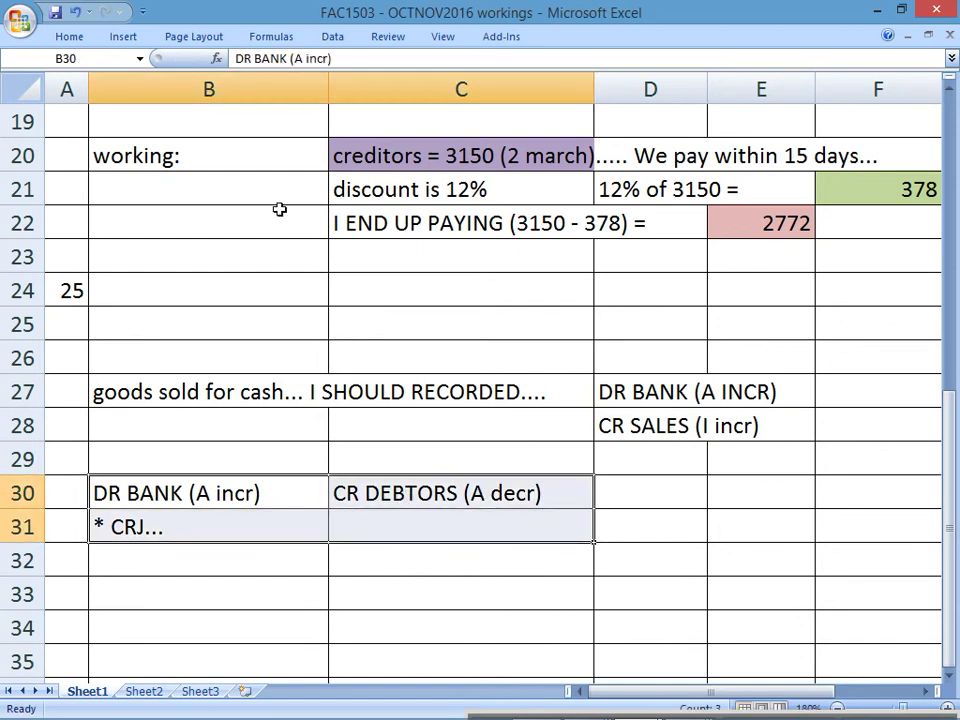
{"action": "left_click", "coordinate": [70, 36]}
{"action": "left_click", "coordinate": [234, 97]}
Enter the note "this is the mistake...." in D30 beside the red entries
{"action": "left_click", "coordinate": [629, 501]}
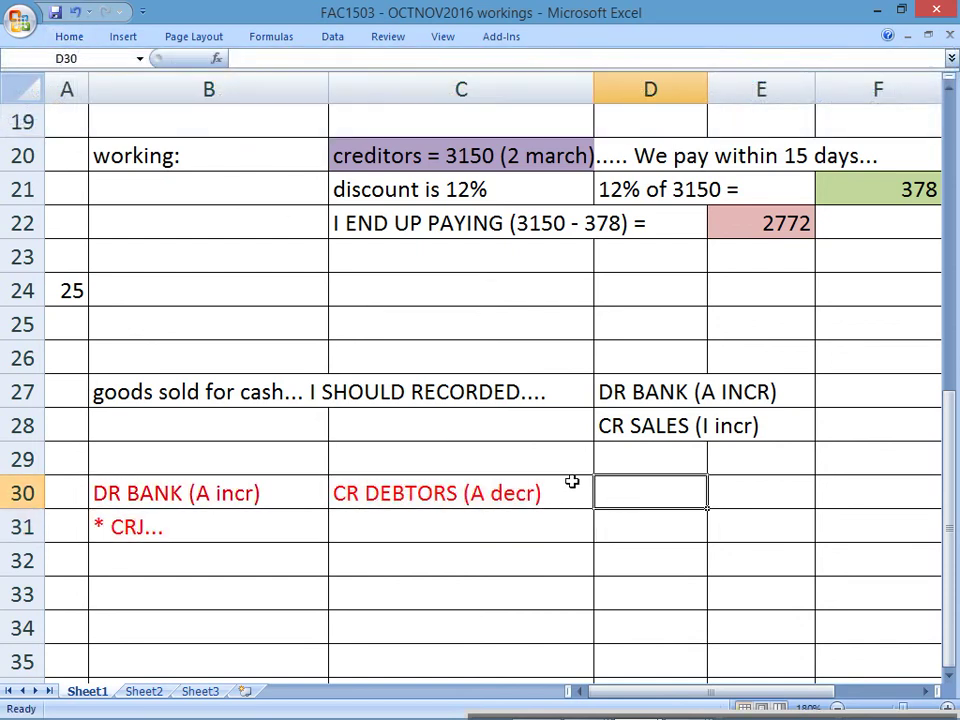
{"action": "type", "text": "this s"}
{"action": "key", "text": "BackSpace"}
{"action": "type", "text": "is"}
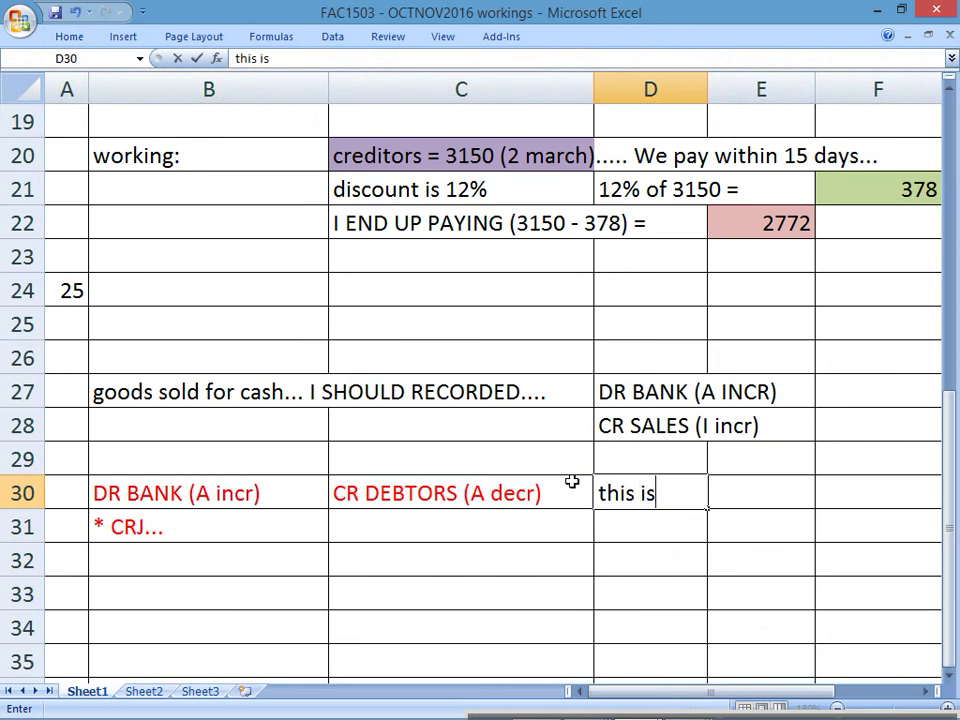
{"action": "type", "text": " the mistake...."}
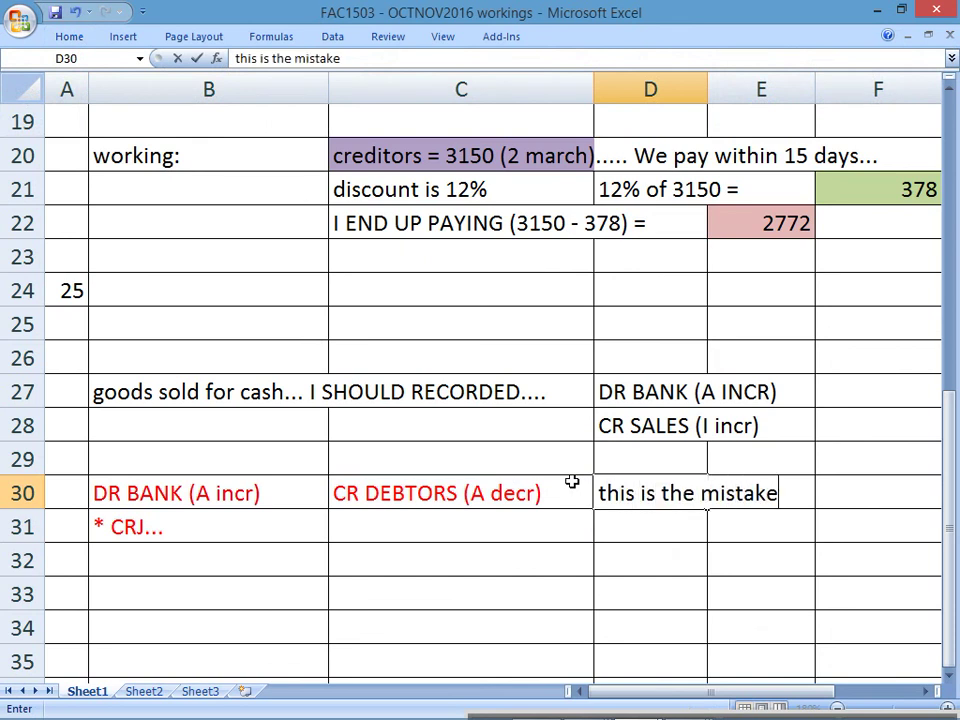
{"action": "key", "text": "Return"}
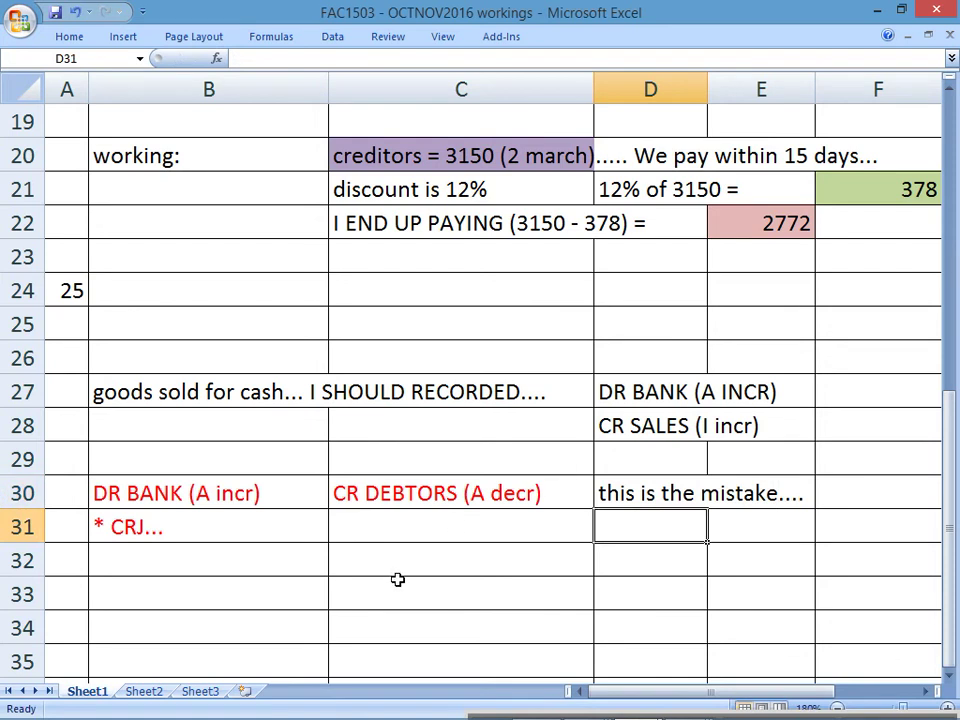
Select the wrongly recorded bank and debtors entries in B30:C31 one after the other to point them out
{"action": "left_click", "coordinate": [410, 492]}
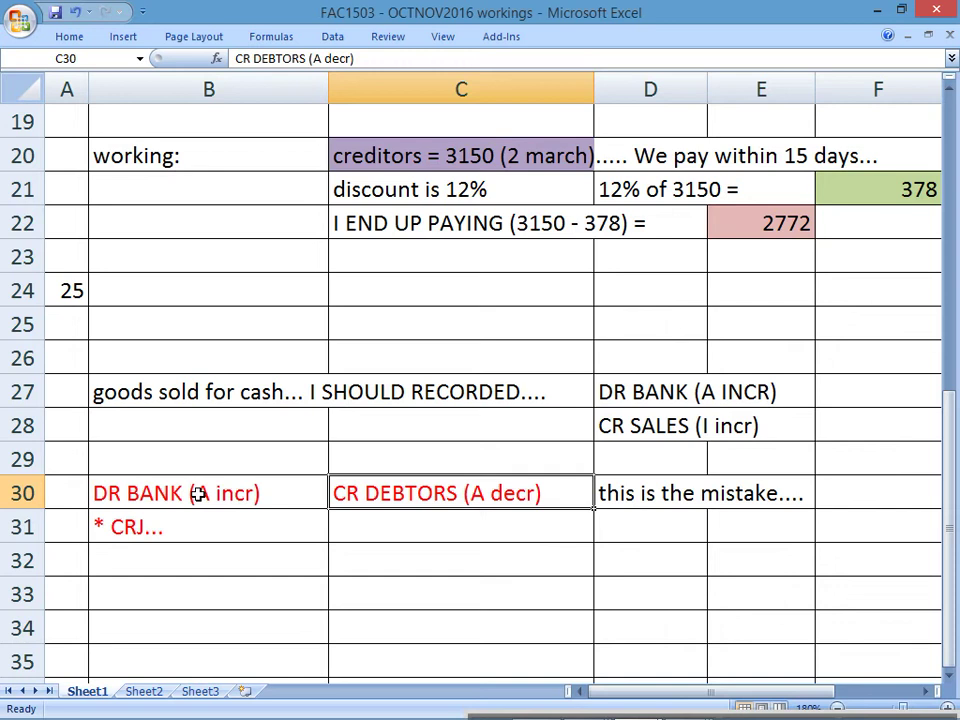
{"action": "left_click_drag", "start_coordinate": [182, 500], "coordinate": [194, 525]}
{"action": "left_click_drag", "start_coordinate": [420, 489], "coordinate": [426, 533]}
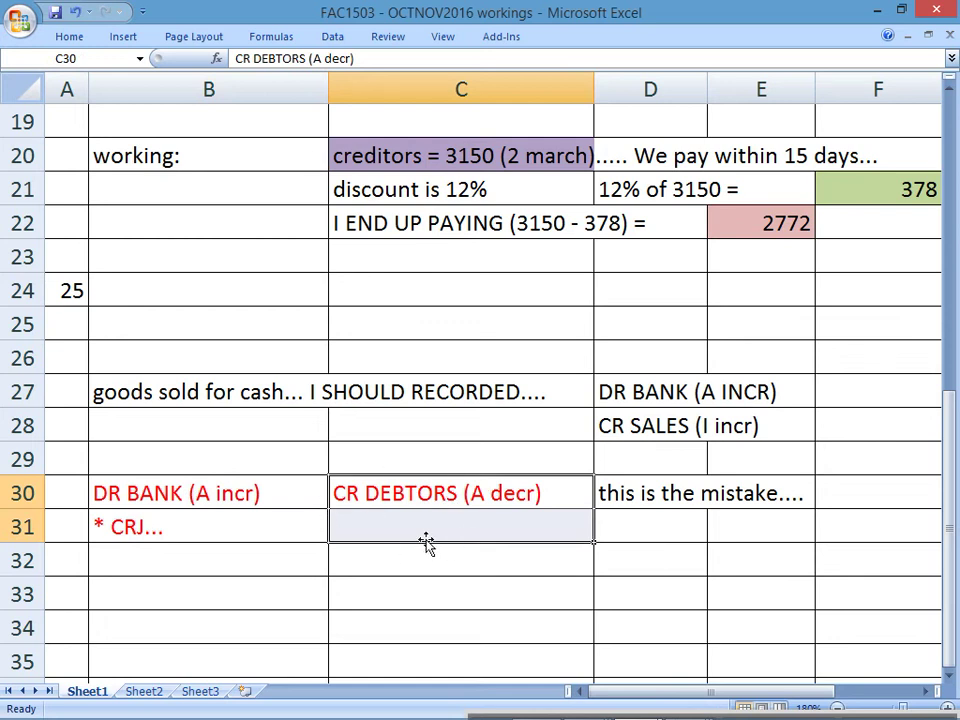
Make the correct bank and sales entries in D27:E28 bold with a green fill
{"action": "left_click_drag", "start_coordinate": [645, 392], "coordinate": [746, 420]}
{"action": "key", "text": "ctrl+b"}
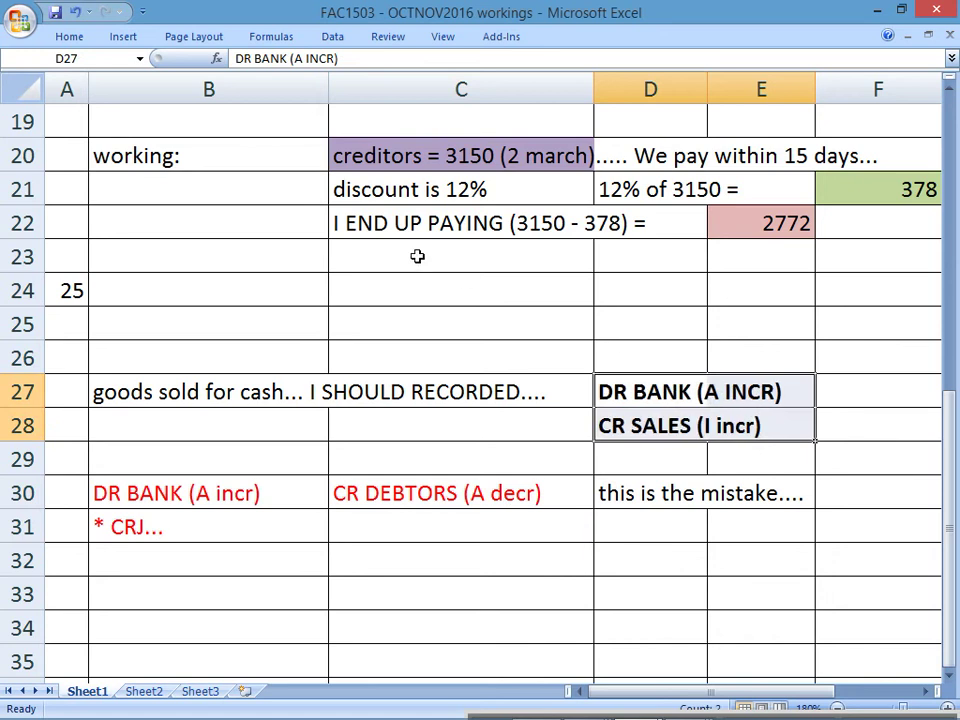
{"action": "left_click", "coordinate": [72, 38]}
{"action": "left_click", "coordinate": [201, 95]}
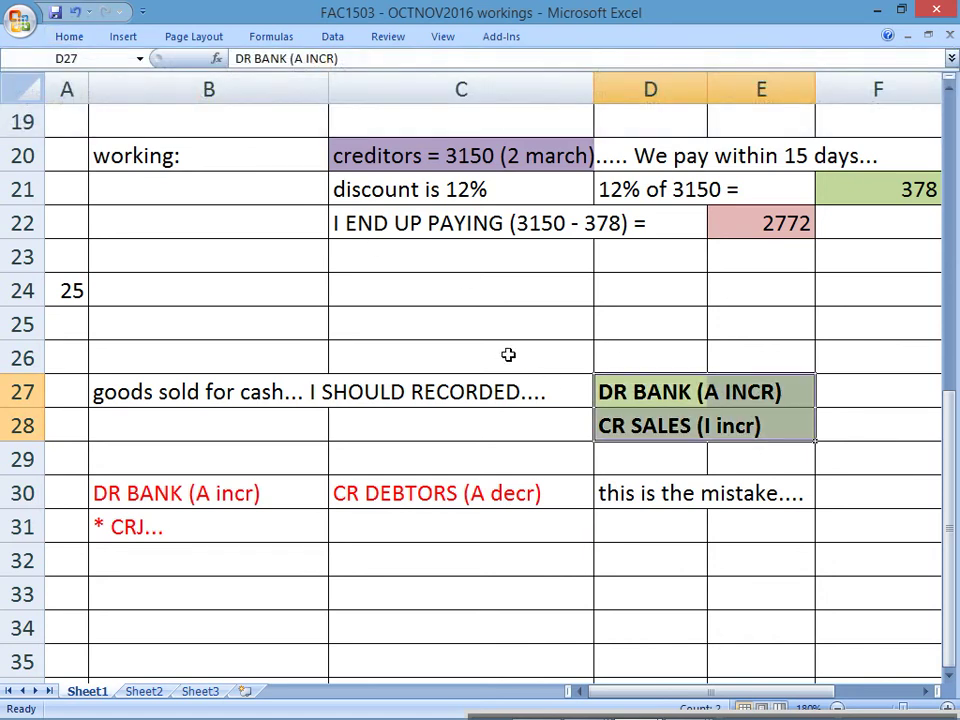
{"action": "left_click", "coordinate": [527, 335]}
Make the matching "DR BANK (A incr)" entry in B30 bold with a green fill
{"action": "left_click_drag", "start_coordinate": [621, 396], "coordinate": [738, 390]}
{"action": "left_click", "coordinate": [167, 489]}
{"action": "left_click", "coordinate": [70, 37]}
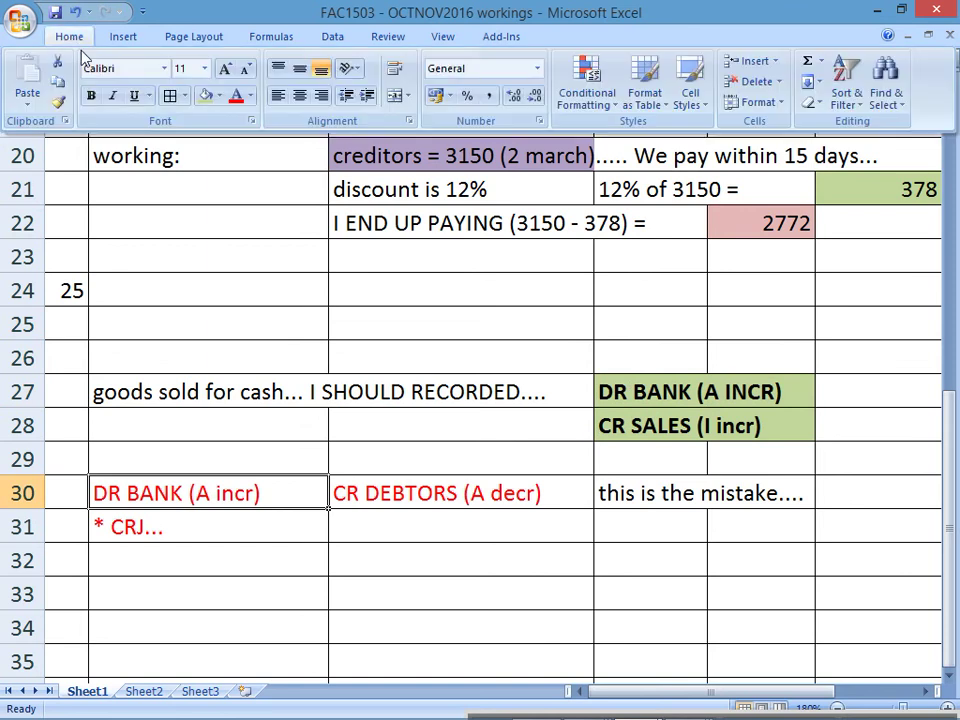
{"action": "left_click", "coordinate": [203, 97]}
{"action": "key", "text": "ctrl+b"}
Copy the "CR SALES (I incr)" entry from D28:E28 to C24 as the credit account of transaction 25
{"action": "left_click_drag", "start_coordinate": [630, 392], "coordinate": [733, 392]}
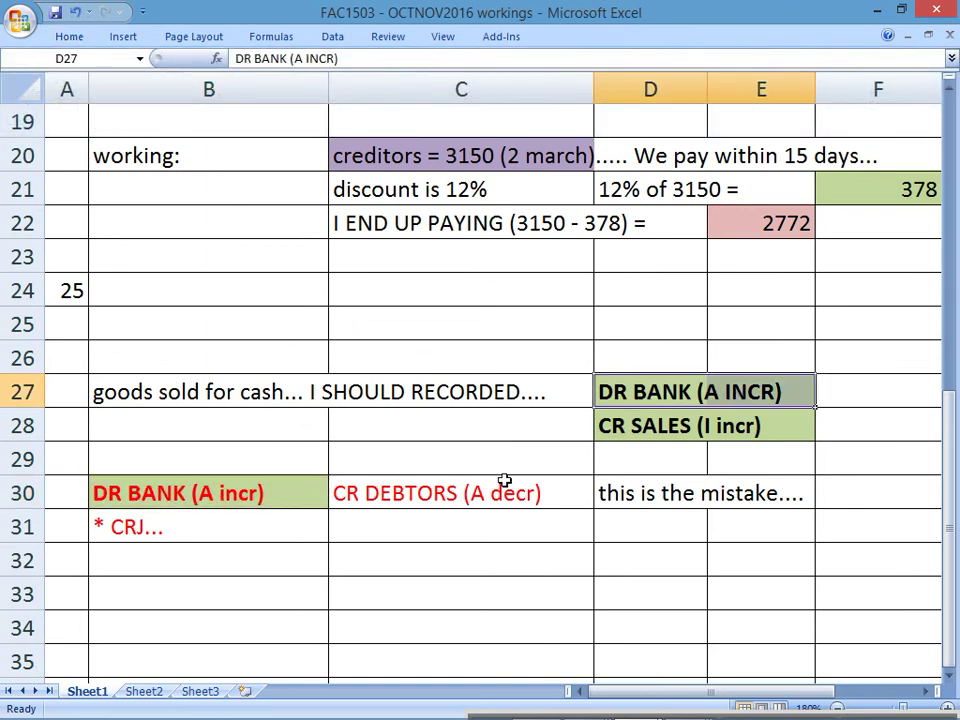
{"action": "left_click_drag", "start_coordinate": [636, 422], "coordinate": [724, 428]}
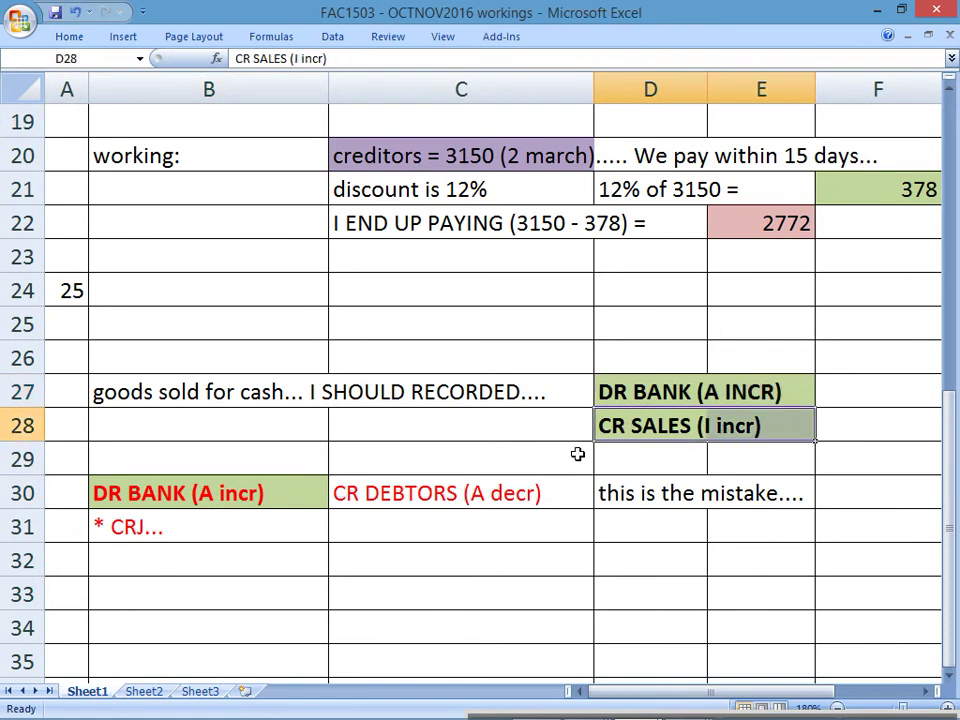
{"action": "left_click", "coordinate": [400, 292]}
{"action": "left_click", "coordinate": [680, 427]}
{"action": "left_click_drag", "start_coordinate": [680, 427], "coordinate": [760, 427]}
{"action": "key", "text": "ctrl+c"}
{"action": "left_click", "coordinate": [407, 291]}
{"action": "key", "text": "ctrl+v"}
Remove the green fill from D24 by copying the blank cell D25 over it
{"action": "left_click", "coordinate": [641, 329]}
{"action": "key", "text": "ctrl+c"}
{"action": "left_click", "coordinate": [636, 291]}
{"action": "key", "text": "ctrl+v"}
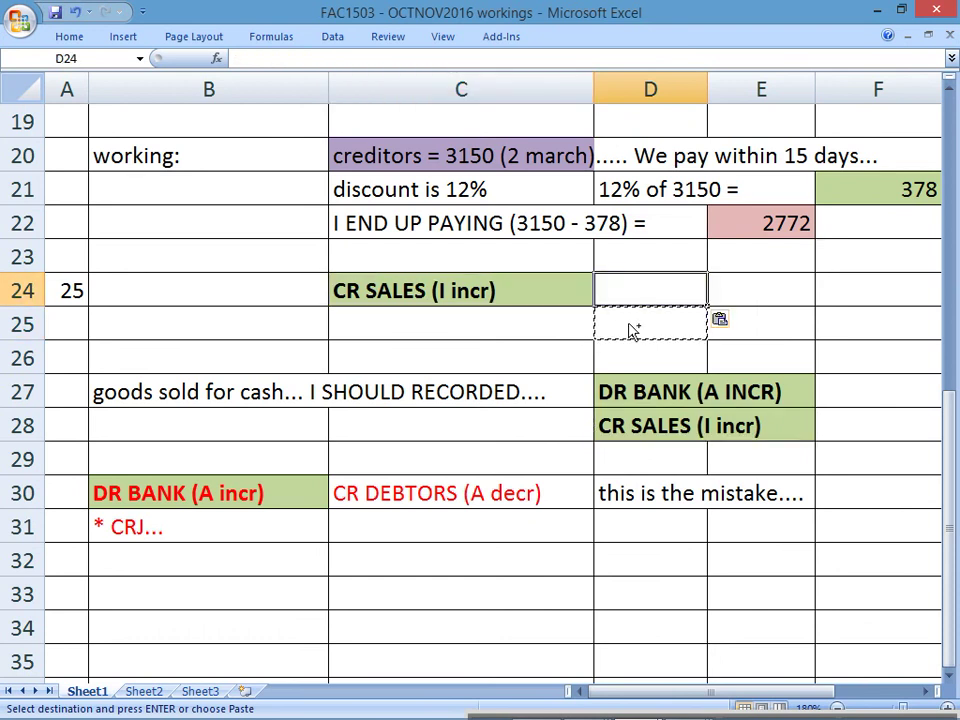
Enter the note "this needs to be reversed out..." in C31, below the mistaken debtors entry
{"action": "left_click", "coordinate": [390, 497]}
{"action": "left_click", "coordinate": [429, 526]}
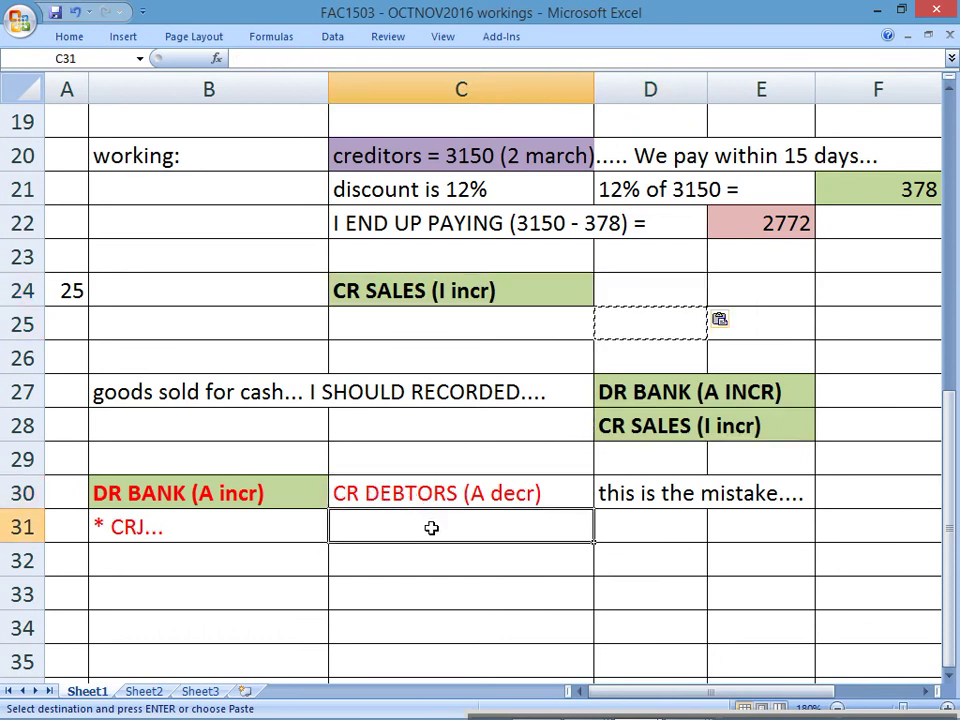
{"action": "type", "text": "this "}
{"action": "type", "text": "need"}
{"action": "key", "text": "BackSpace"}
{"action": "type", "text": "eds to be r"}
{"action": "key", "text": "BackSpace"}
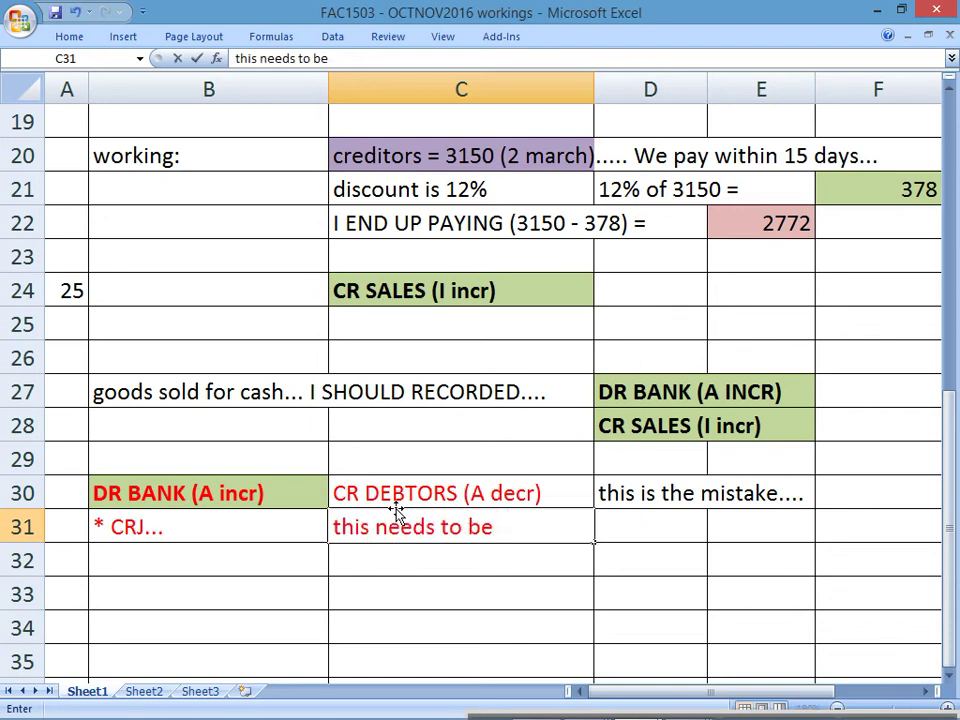
{"action": "type", "text": "reversed out..."}
{"action": "key", "text": "Return"}
Make the debtors entry and its reversal note in C30:C31 bold
{"action": "left_click", "coordinate": [370, 493]}
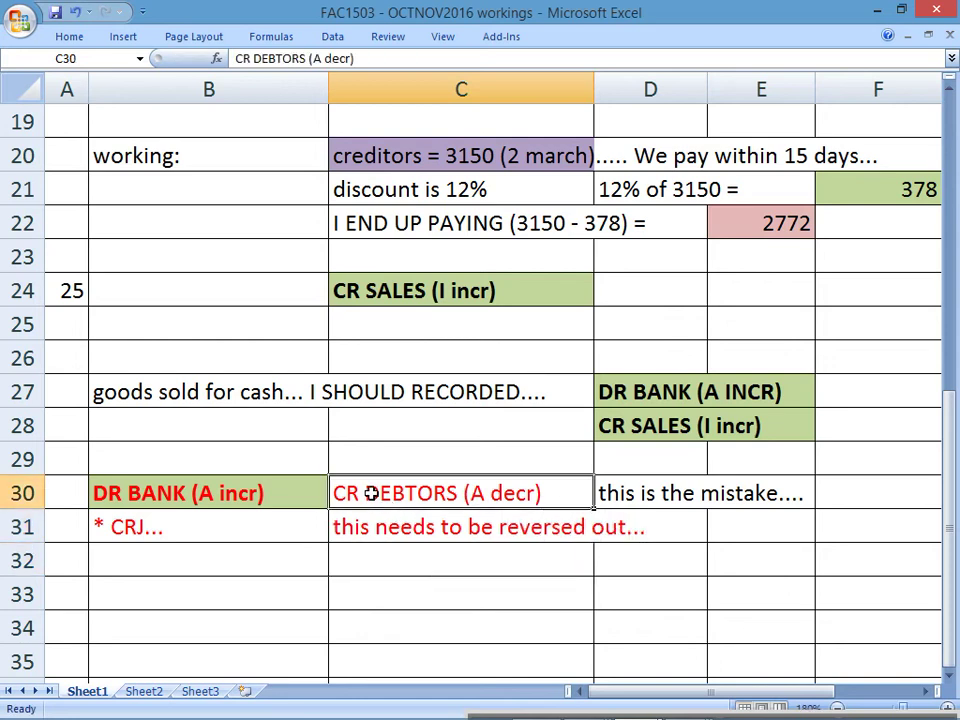
{"action": "left_click_drag", "start_coordinate": [370, 493], "coordinate": [375, 514]}
{"action": "key", "text": "ctrl+b"}
{"action": "left_click", "coordinate": [418, 552]}
{"action": "left_click", "coordinate": [369, 491]}
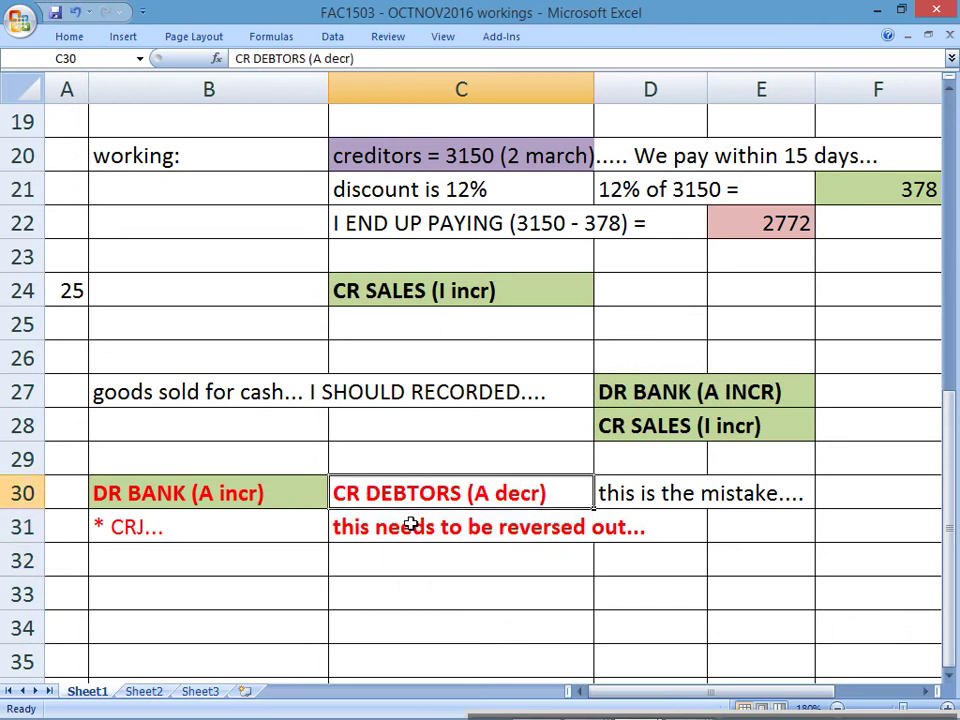
Enter "DR DEBTORS (A incr)" in B24 as the debit account of transaction 25
{"action": "left_click", "coordinate": [178, 291]}
{"action": "type", "text": "DR DEB"}
{"action": "key", "text": "BackSpace"}
{"action": "type", "text": "D"}
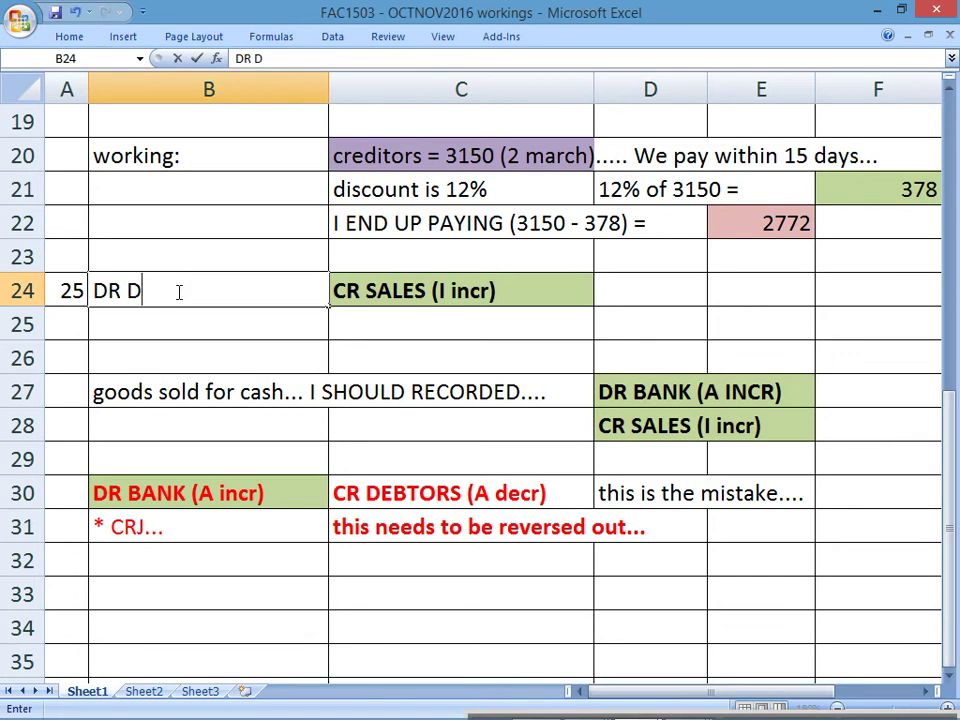
{"action": "type", "text": "EBTORS (A incr)"}
{"action": "key", "text": "Return"}
Format the debtors entry in B24 as bold red text
{"action": "left_click", "coordinate": [175, 291]}
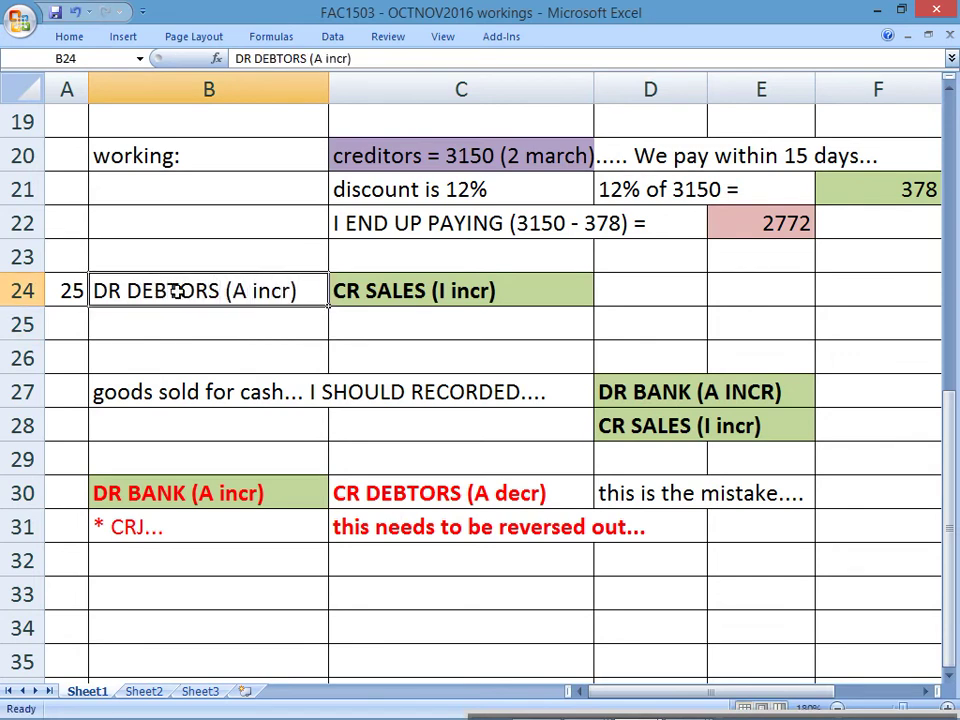
{"action": "key", "text": "ctrl+b"}
{"action": "left_click", "coordinate": [69, 36]}
{"action": "left_click", "coordinate": [236, 95]}
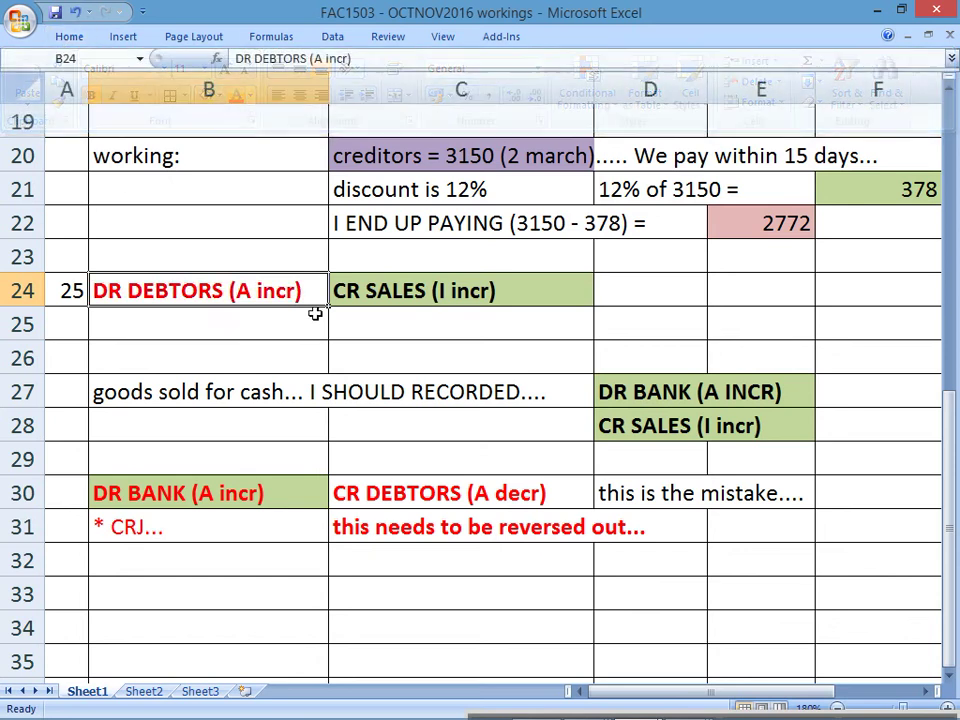
{"action": "key", "text": "Return"}
Compare the mistaken entries in B30:C31, the correcting entry in B24:C24 and the correct entries in D27:E28 by selecting each
{"action": "left_click_drag", "start_coordinate": [430, 488], "coordinate": [435, 525]}
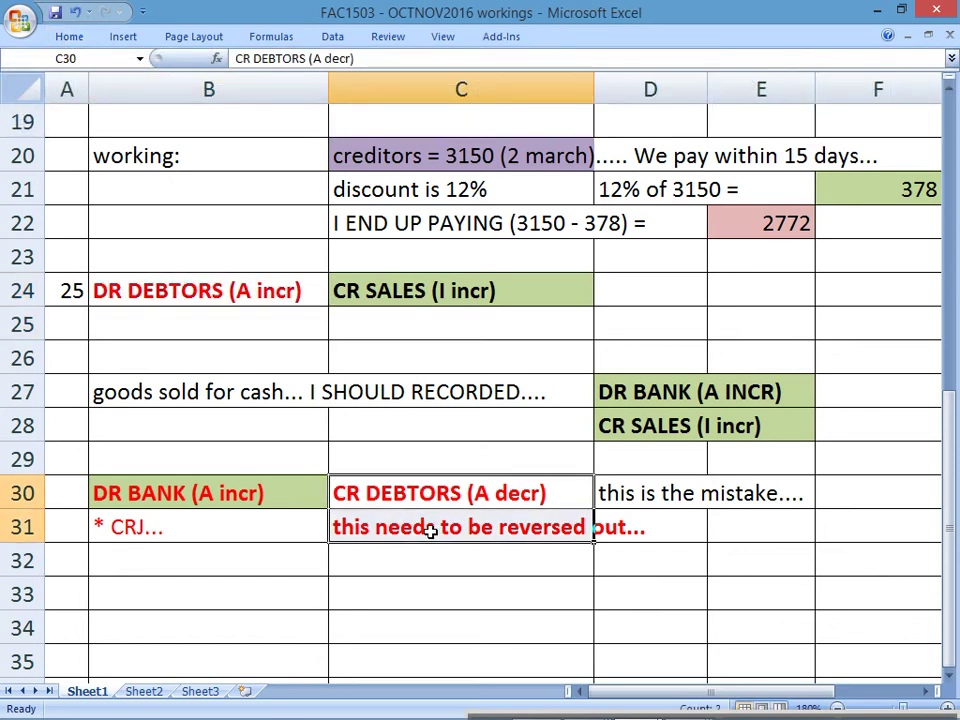
{"action": "left_click_drag", "start_coordinate": [238, 491], "coordinate": [559, 533]}
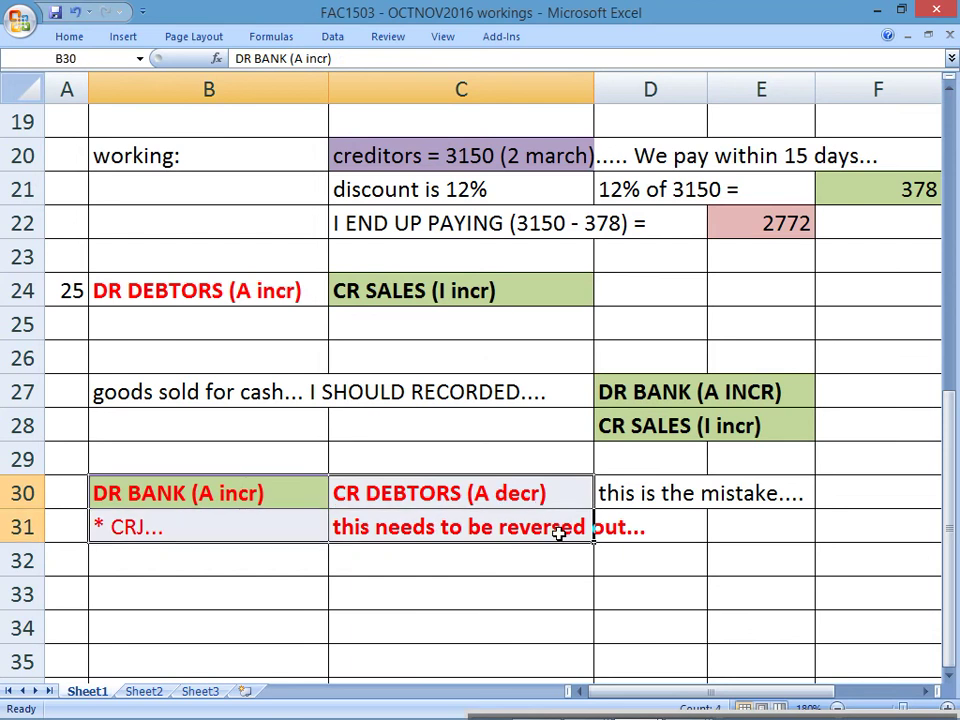
{"action": "left_click", "coordinate": [318, 361]}
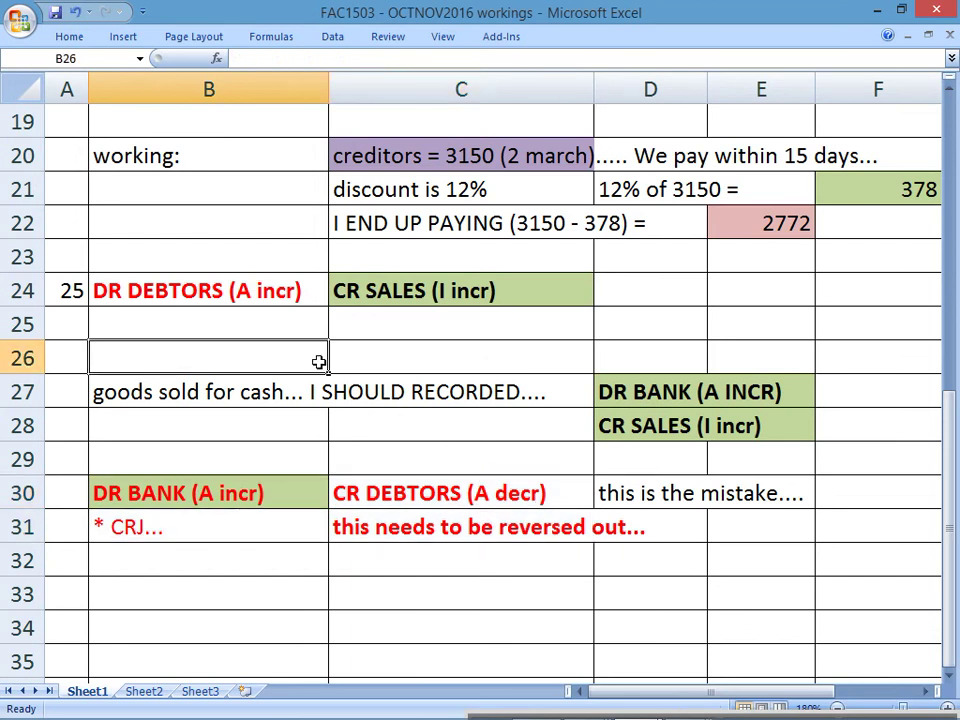
{"action": "left_click_drag", "start_coordinate": [152, 298], "coordinate": [349, 294]}
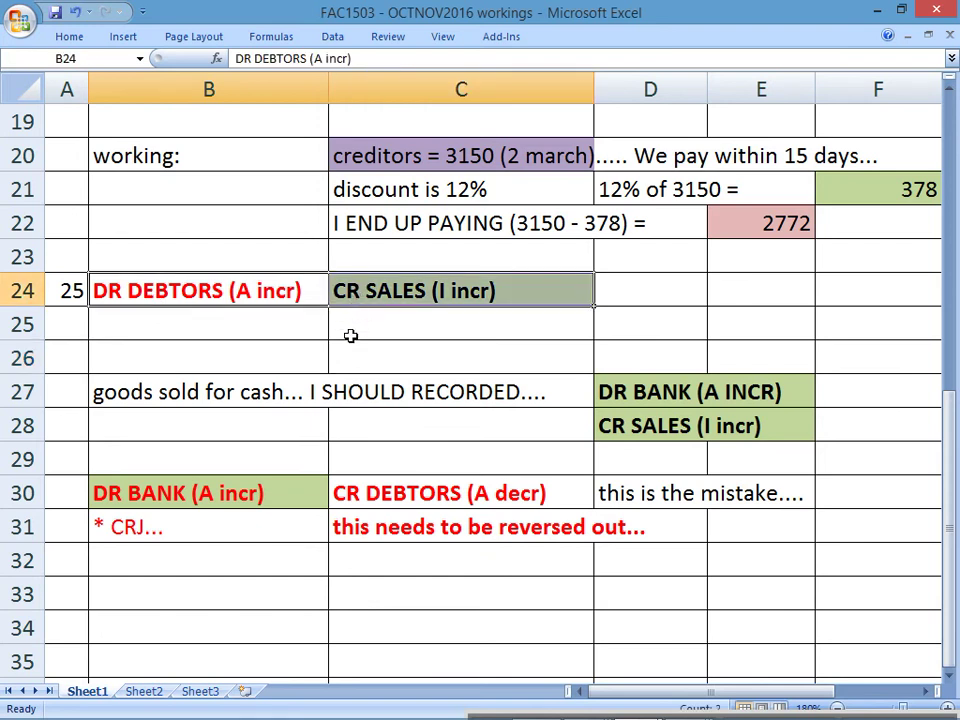
{"action": "left_click", "coordinate": [632, 398]}
{"action": "left_click_drag", "start_coordinate": [684, 397], "coordinate": [767, 442]}
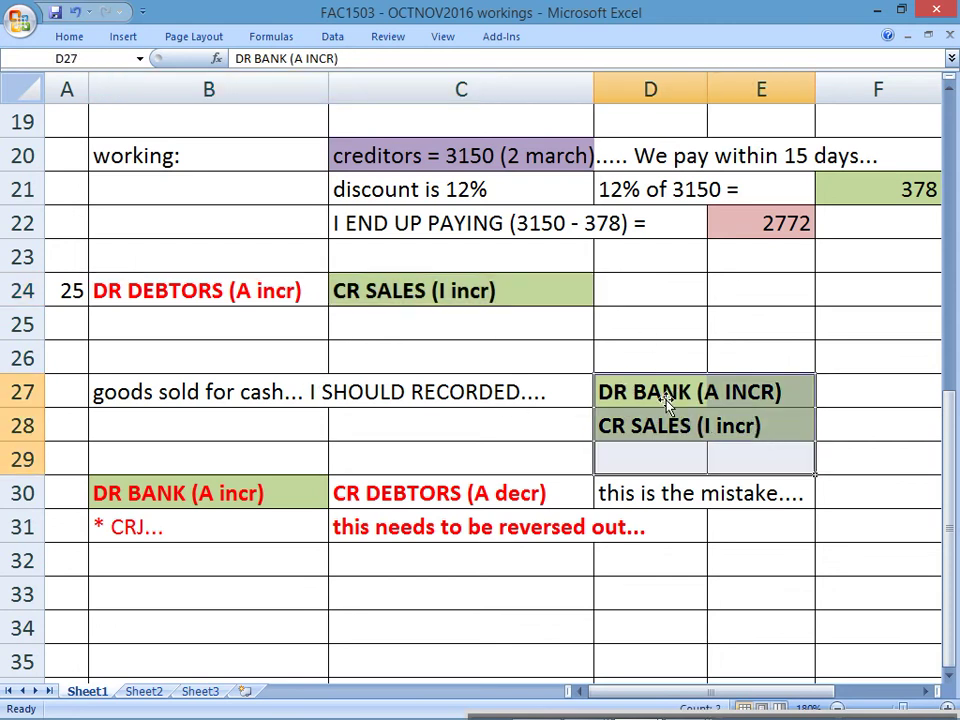
{"action": "left_click_drag", "start_coordinate": [606, 392], "coordinate": [757, 391]}
{"action": "left_click_drag", "start_coordinate": [640, 426], "coordinate": [739, 428]}
{"action": "left_click_drag", "start_coordinate": [677, 390], "coordinate": [740, 424]}
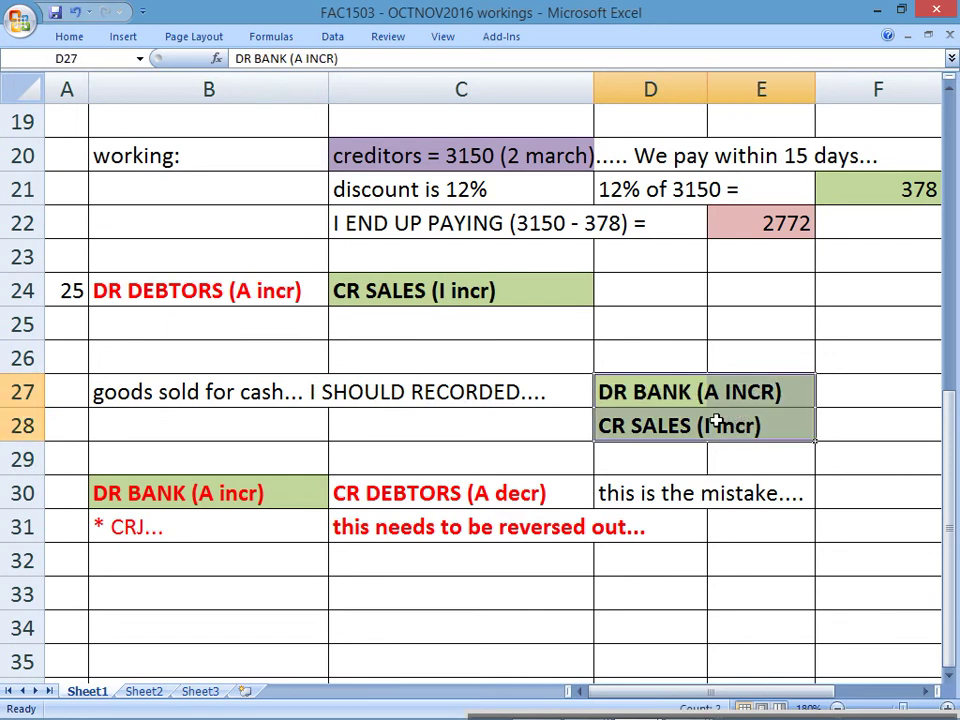
Enter "+ 7530" as text for transaction 25's assets effect in D24, copy it to equity in E24, and save the workbook
{"action": "left_click", "coordinate": [649, 292]}
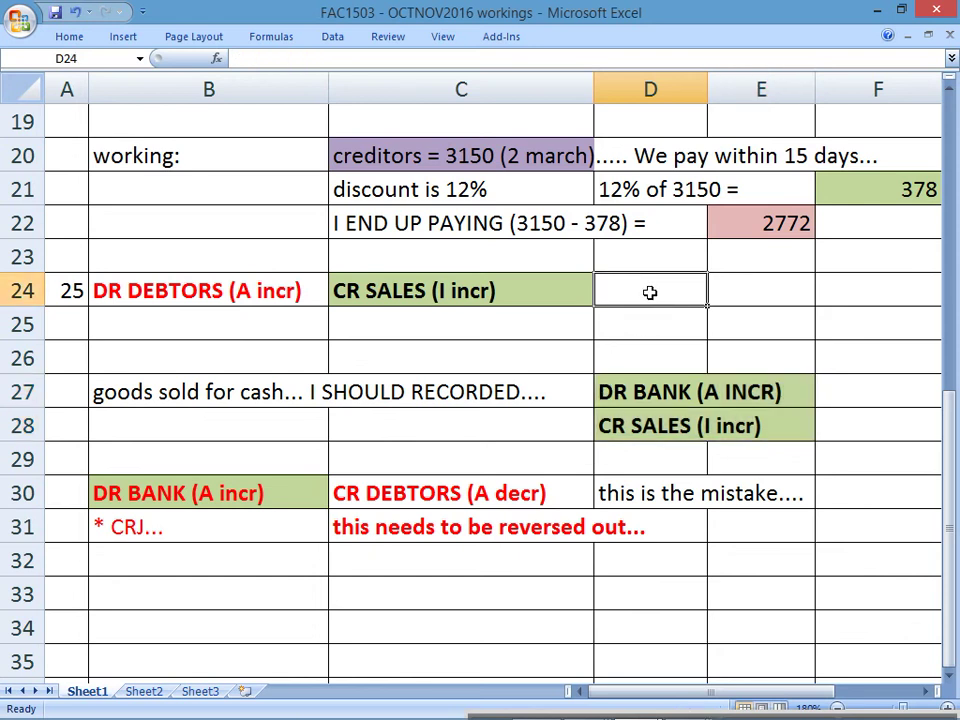
{"action": "type", "text": "'+"}
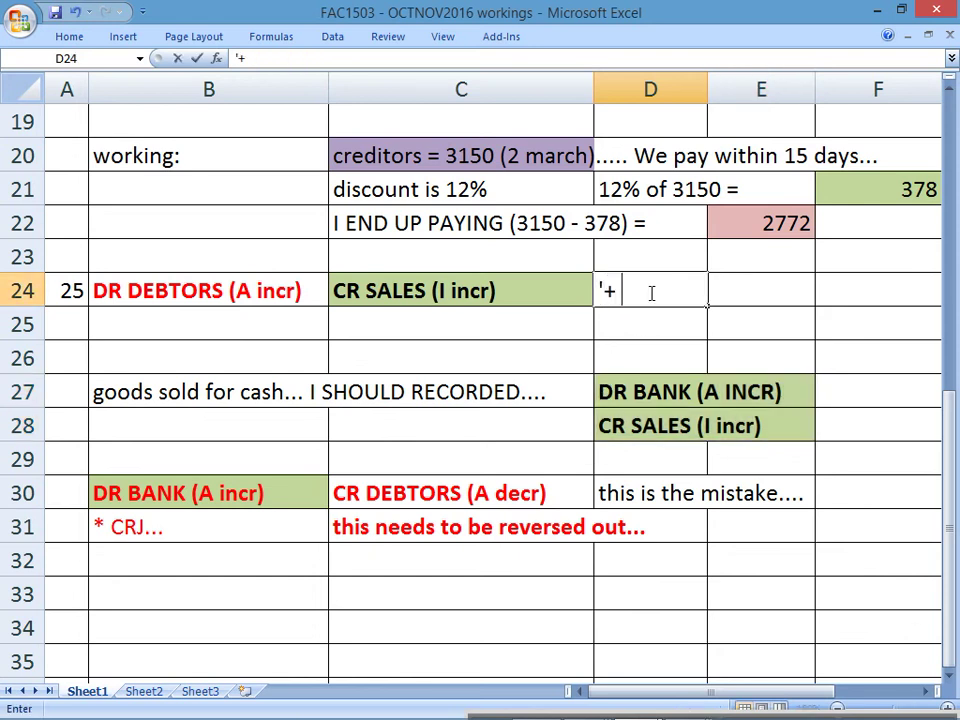
{"action": "type", "text": " 7530"}
{"action": "key", "text": "Return"}
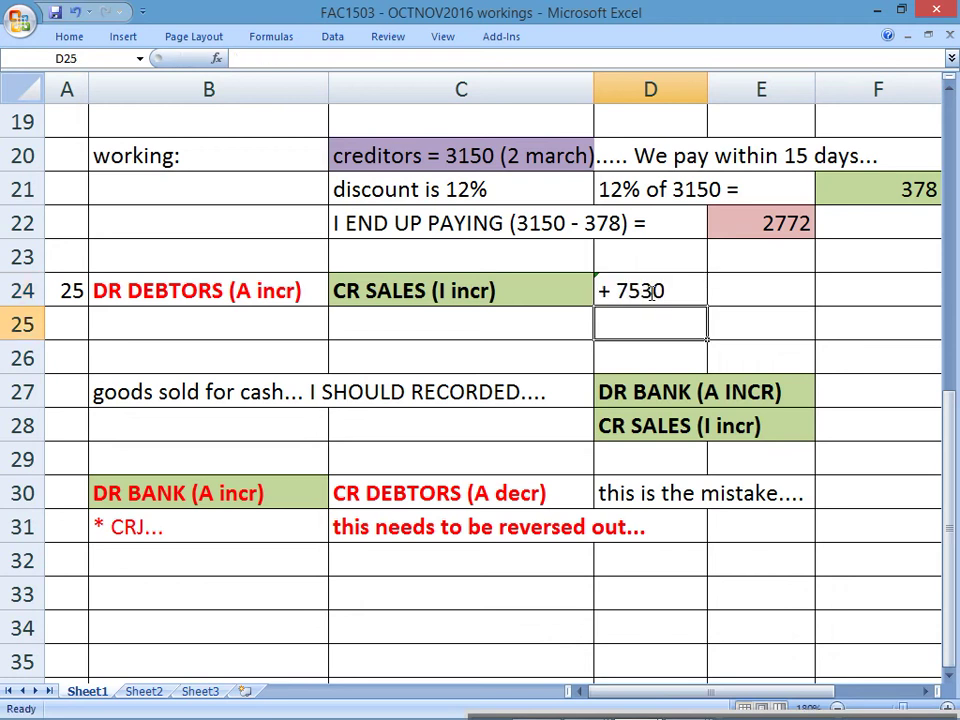
{"action": "left_click", "coordinate": [650, 291]}
{"action": "key", "text": "ctrl+c"}
{"action": "key", "text": "Right"}
{"action": "key", "text": "ctrl+v"}
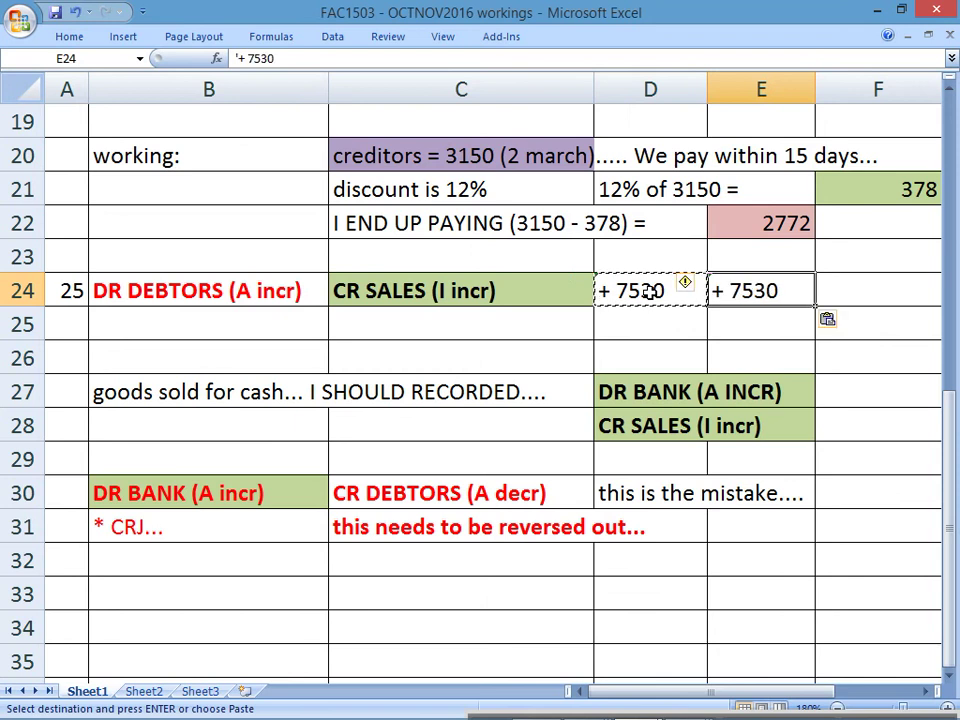
{"action": "left_click", "coordinate": [207, 246]}
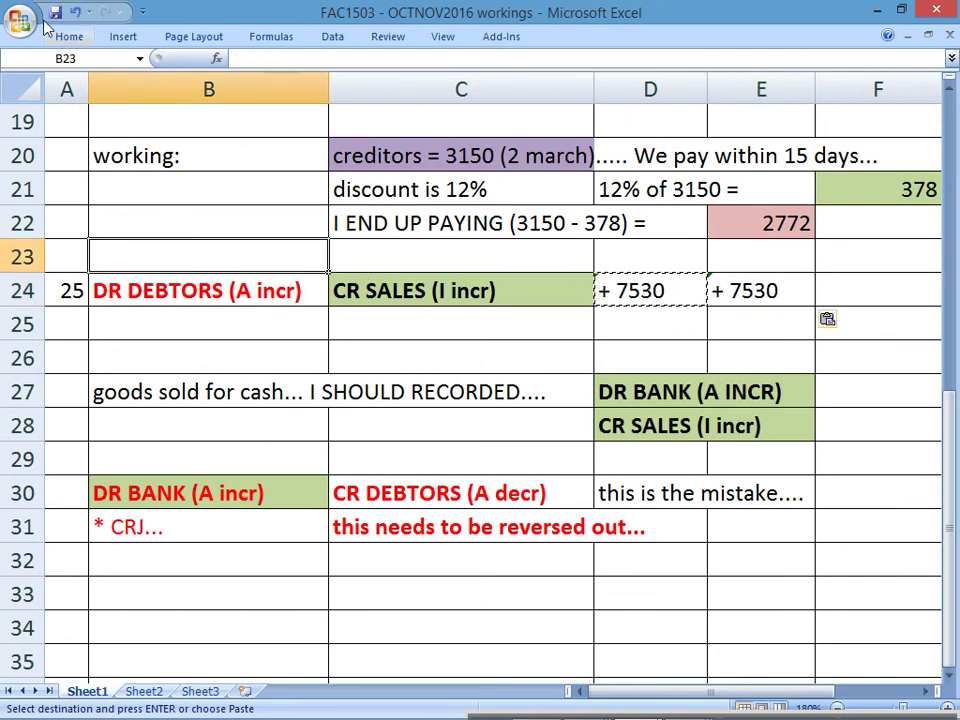
{"action": "left_click", "coordinate": [55, 13]}
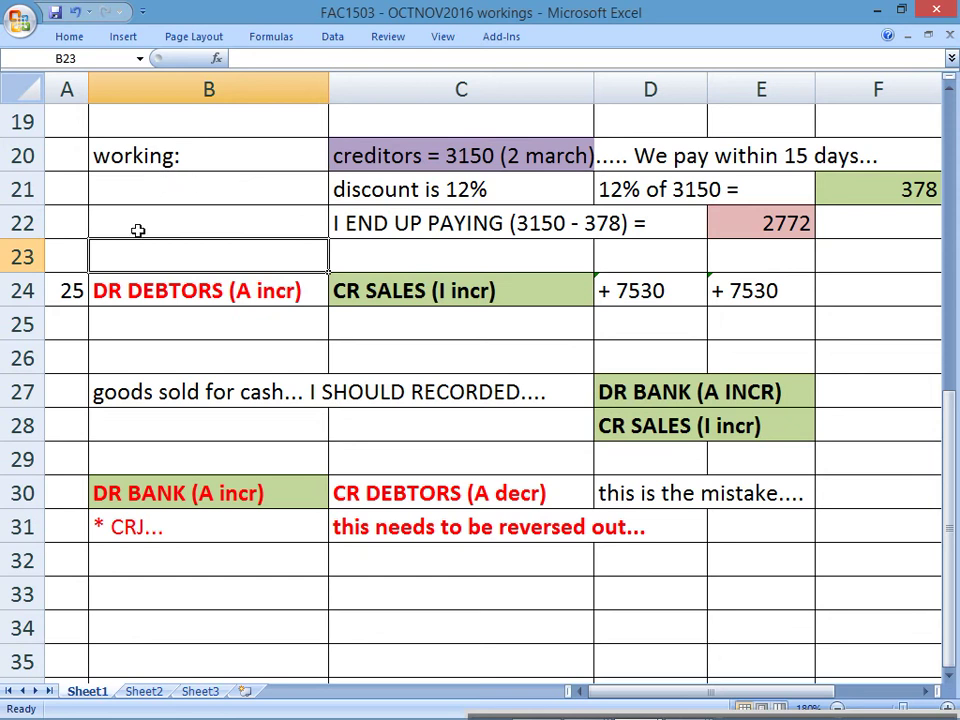
Return to the top of the workings sheet and switch to the slide show at "SU 5: The Accounting Process"
{"action": "scroll", "coordinate": [141, 219], "scroll_direction": "up", "scroll_amount": 6}
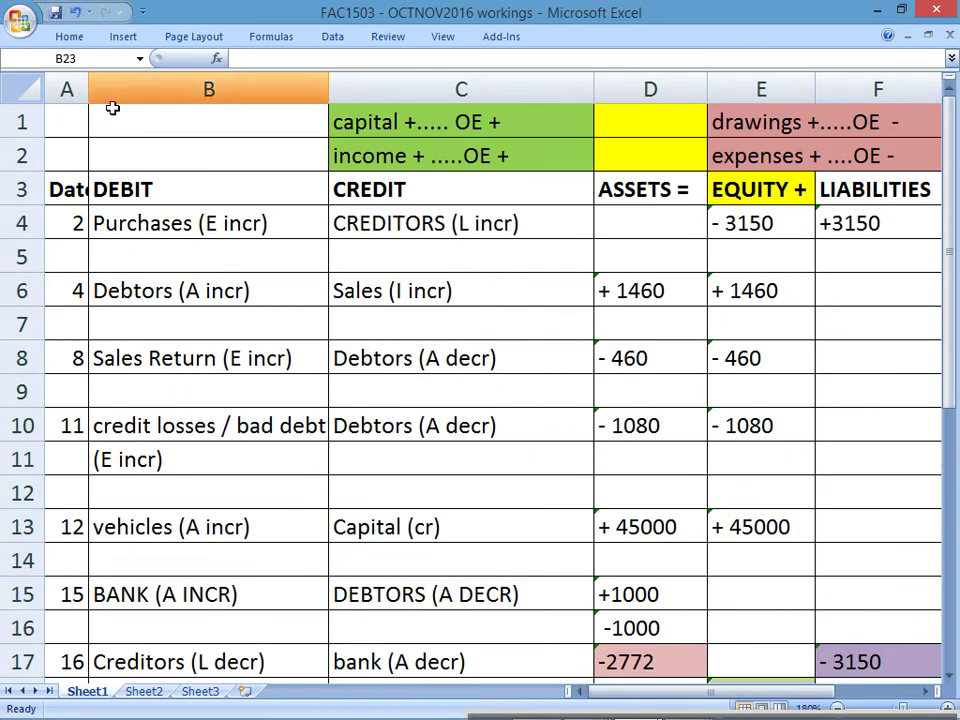
{"action": "key", "text": "alt+Tab"}
{"action": "key", "text": "alt+Tab"}
{"action": "key", "text": "alt+Tab"}
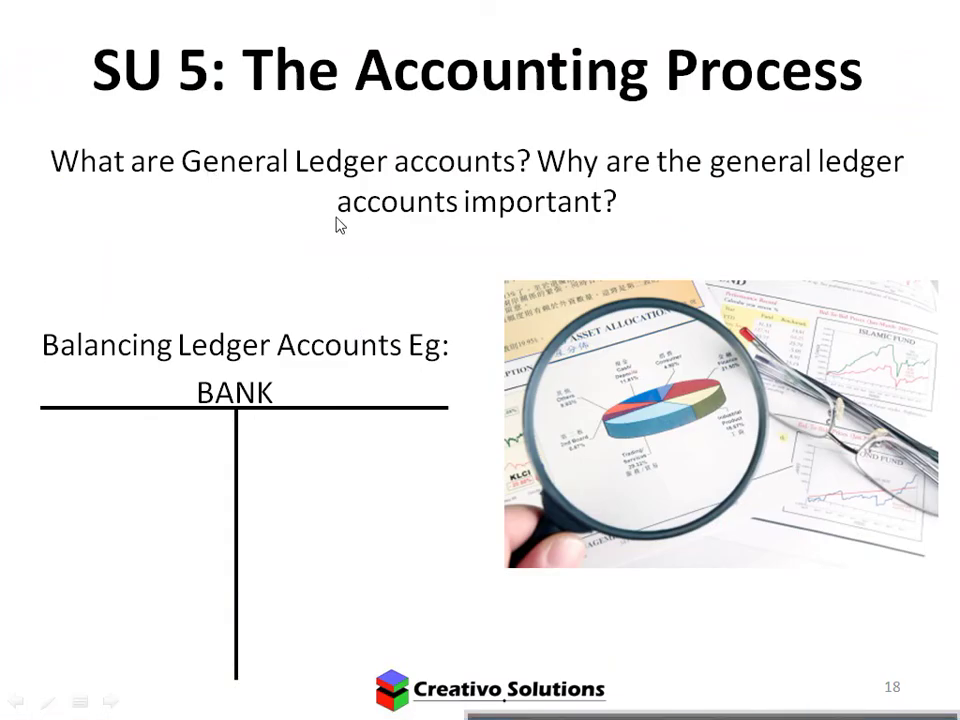